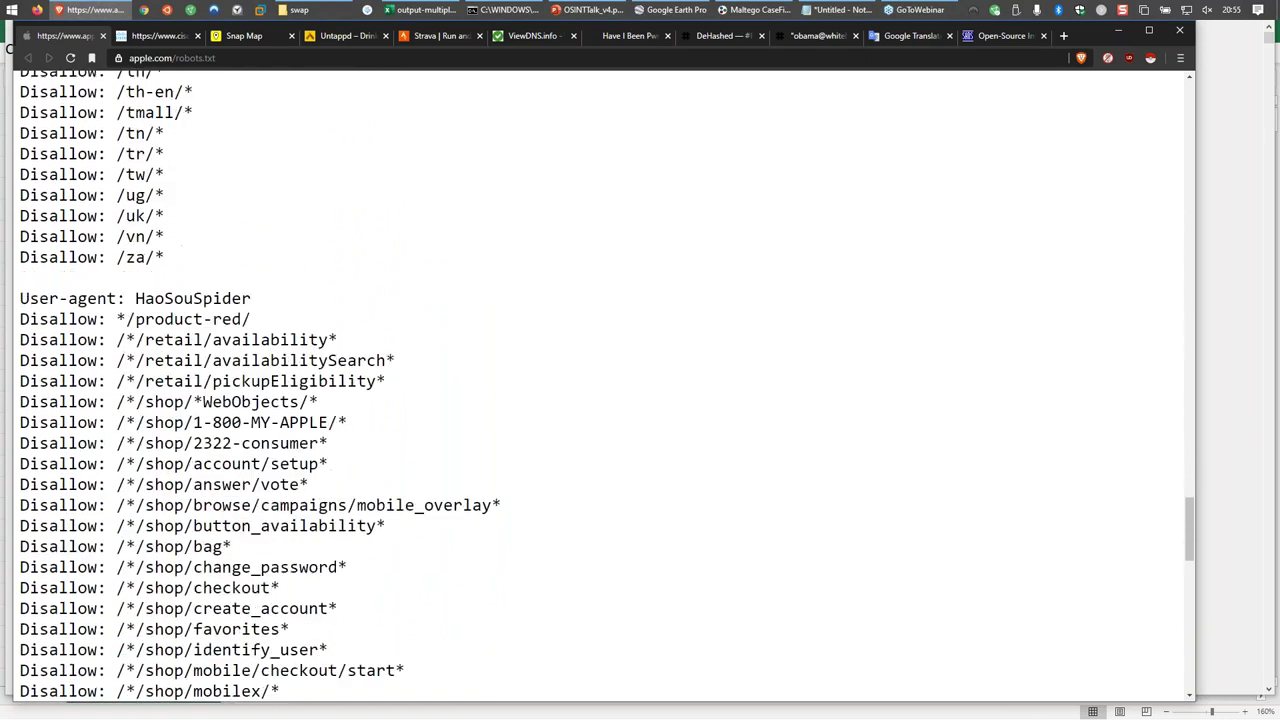
Step: Highlight the HaoSouSpider user-agent, scroll to the Sitemap lines, and close the apple.com tab
drag(152, 290, 231, 292)
click(205, 292)
scroll(194, 330, down, 8)
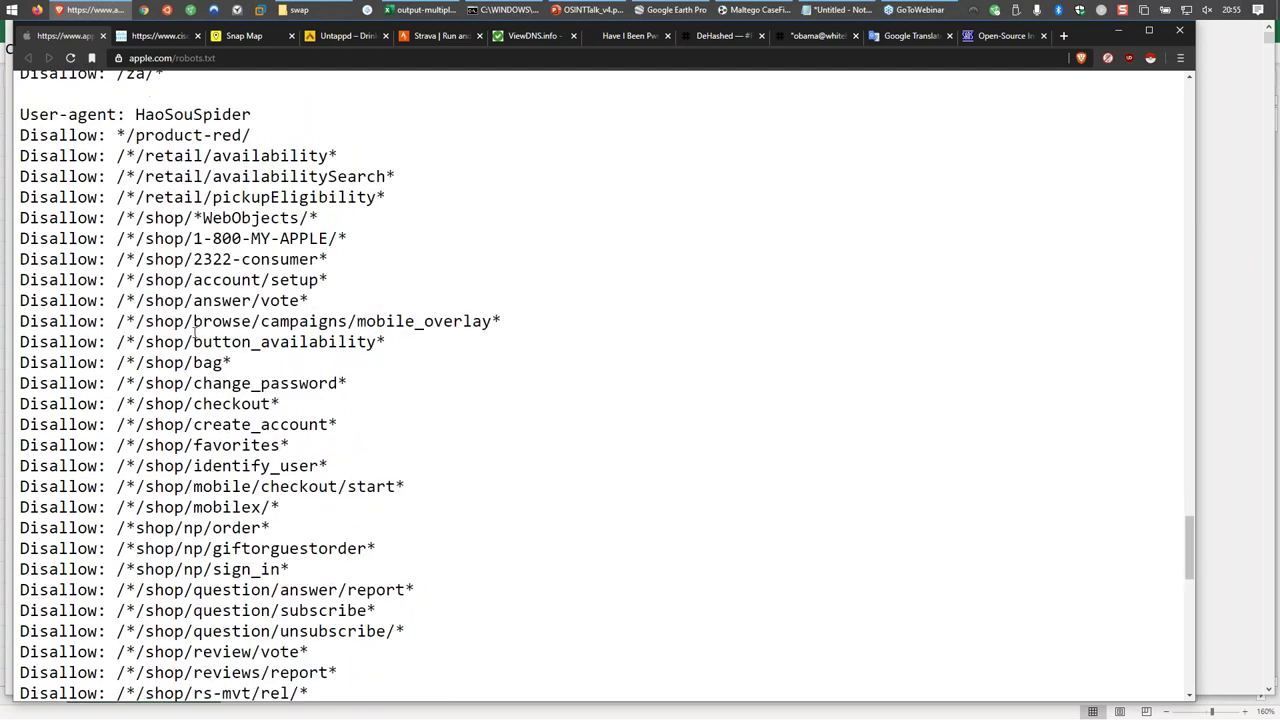
scroll(194, 338, down, 3)
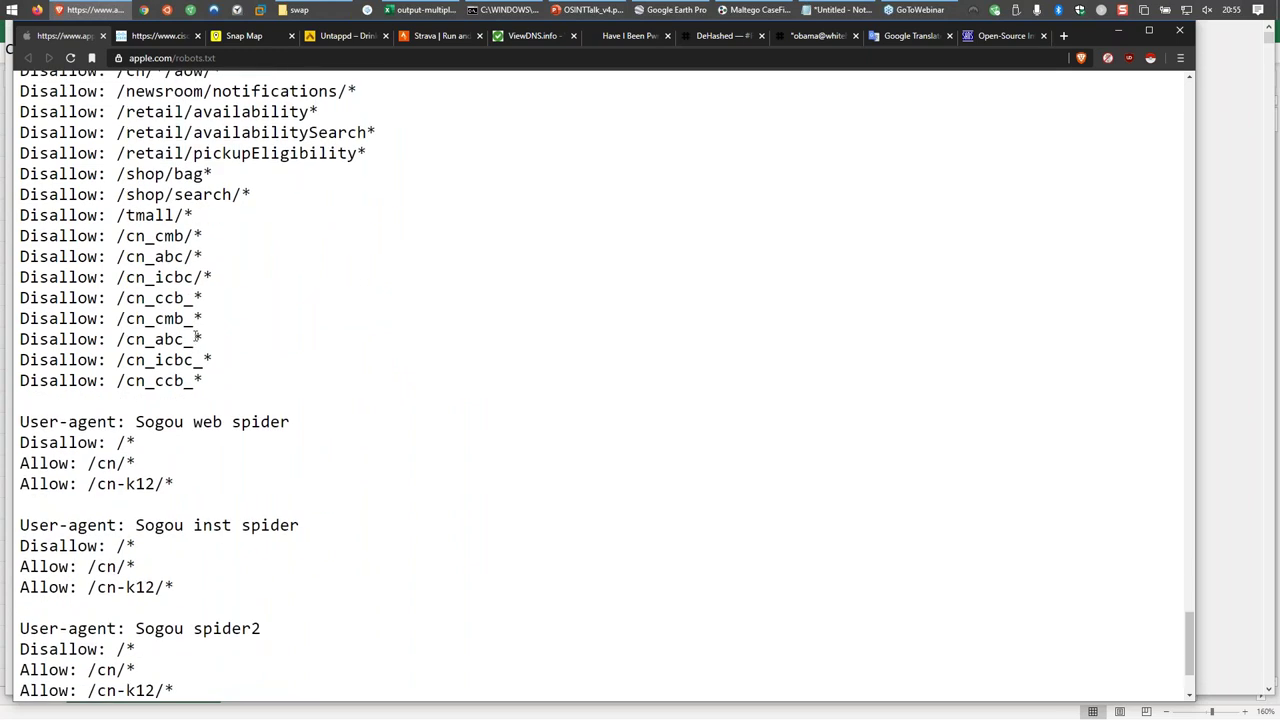
scroll(351, 355, down, 1)
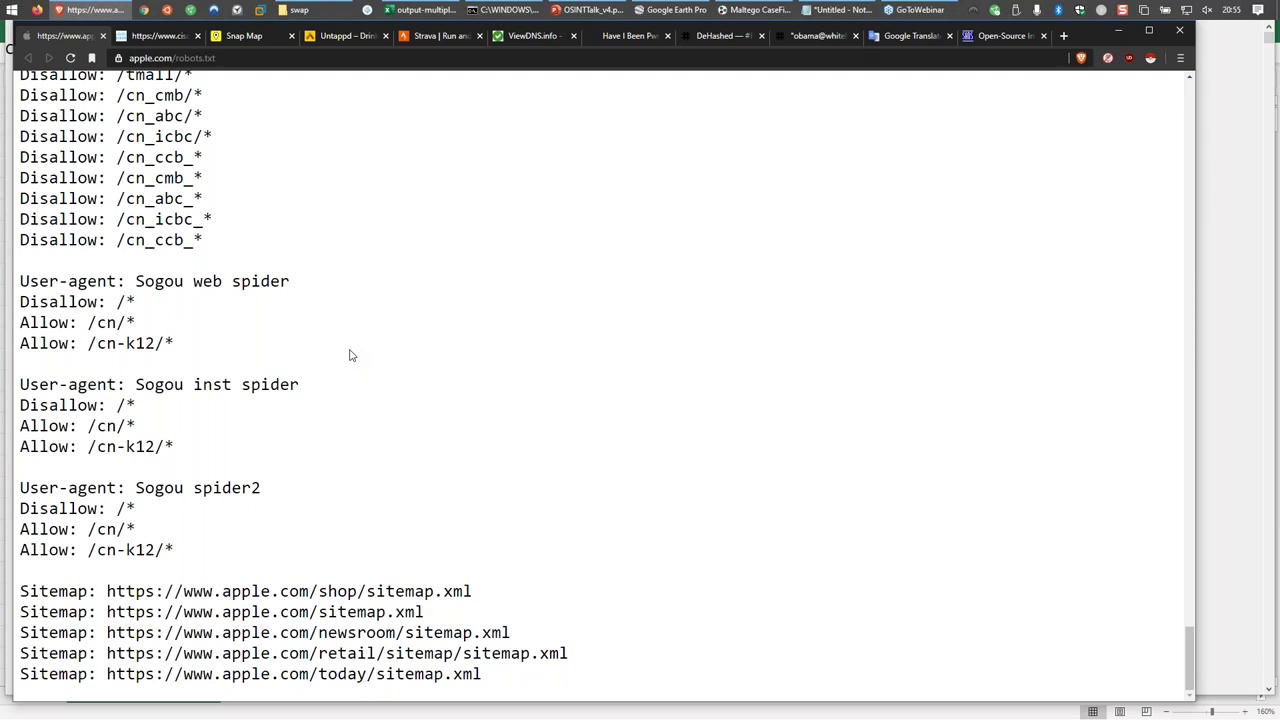
key(ctrl+w)
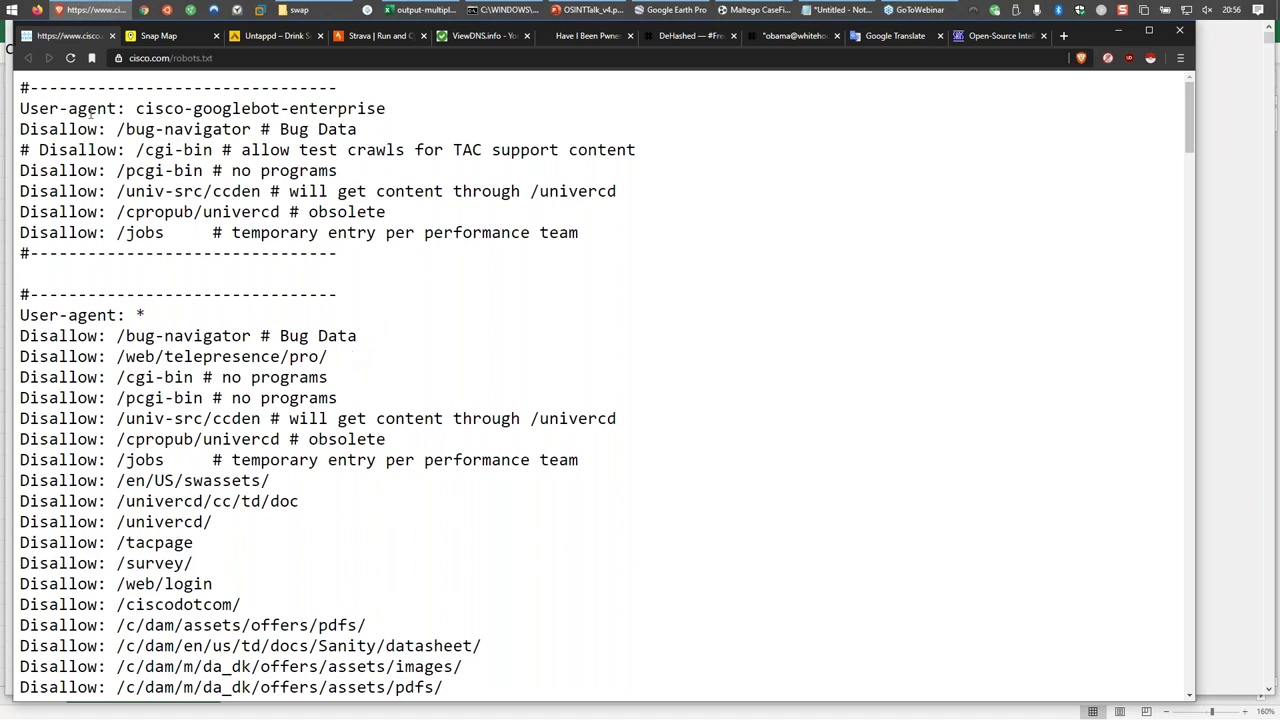
Step: Highlight cisco-googlebot-enterprise, the /jobs path, and its '# temporary entry per performance team' comment
drag(135, 108, 378, 108)
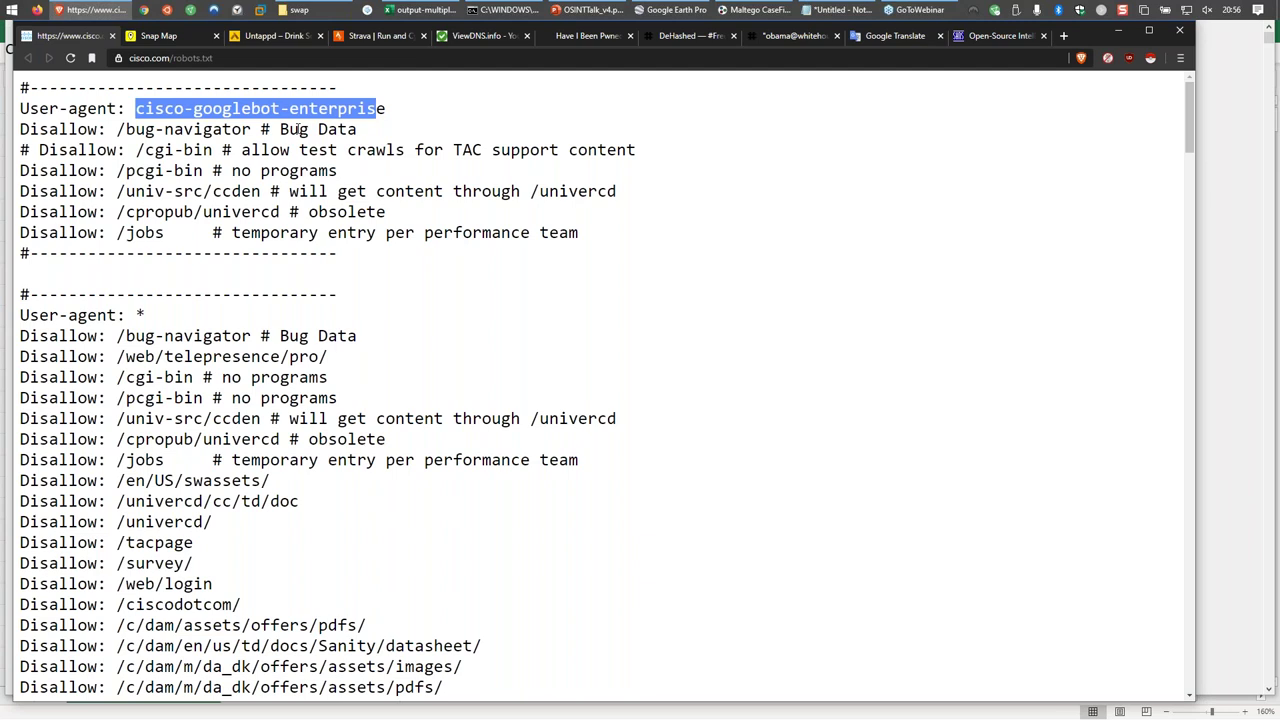
drag(117, 232, 166, 232)
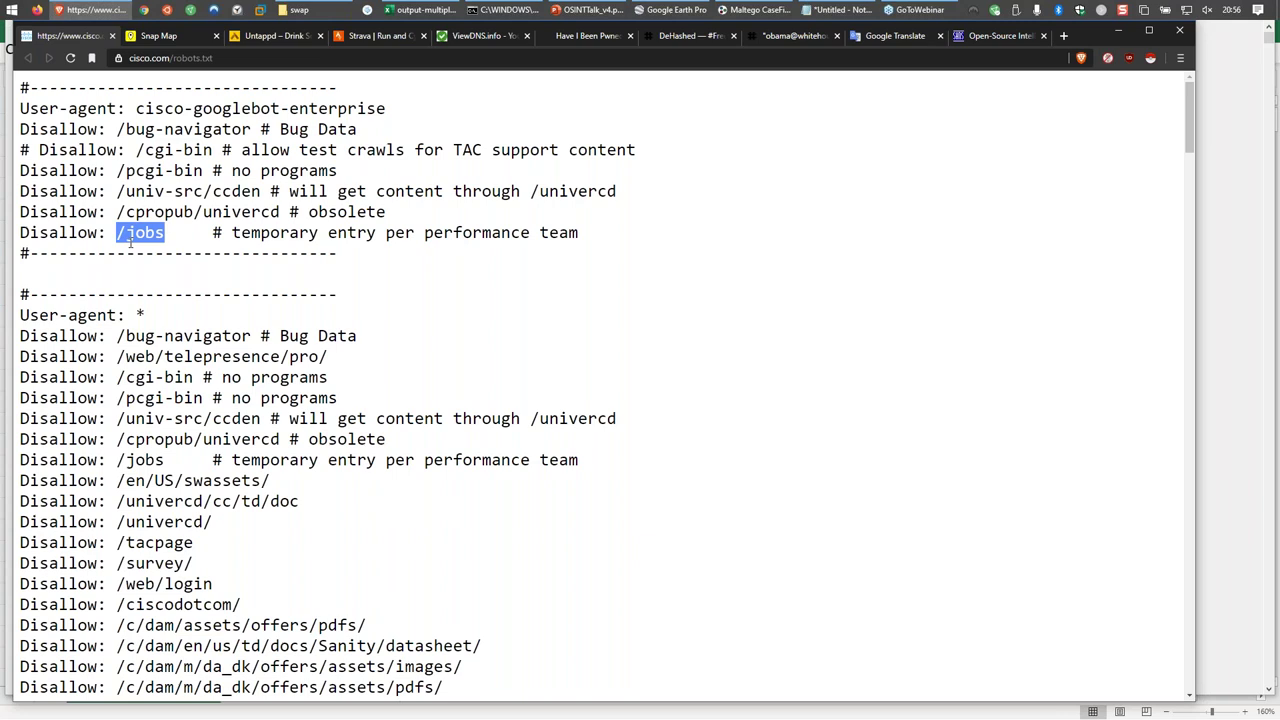
click(216, 232)
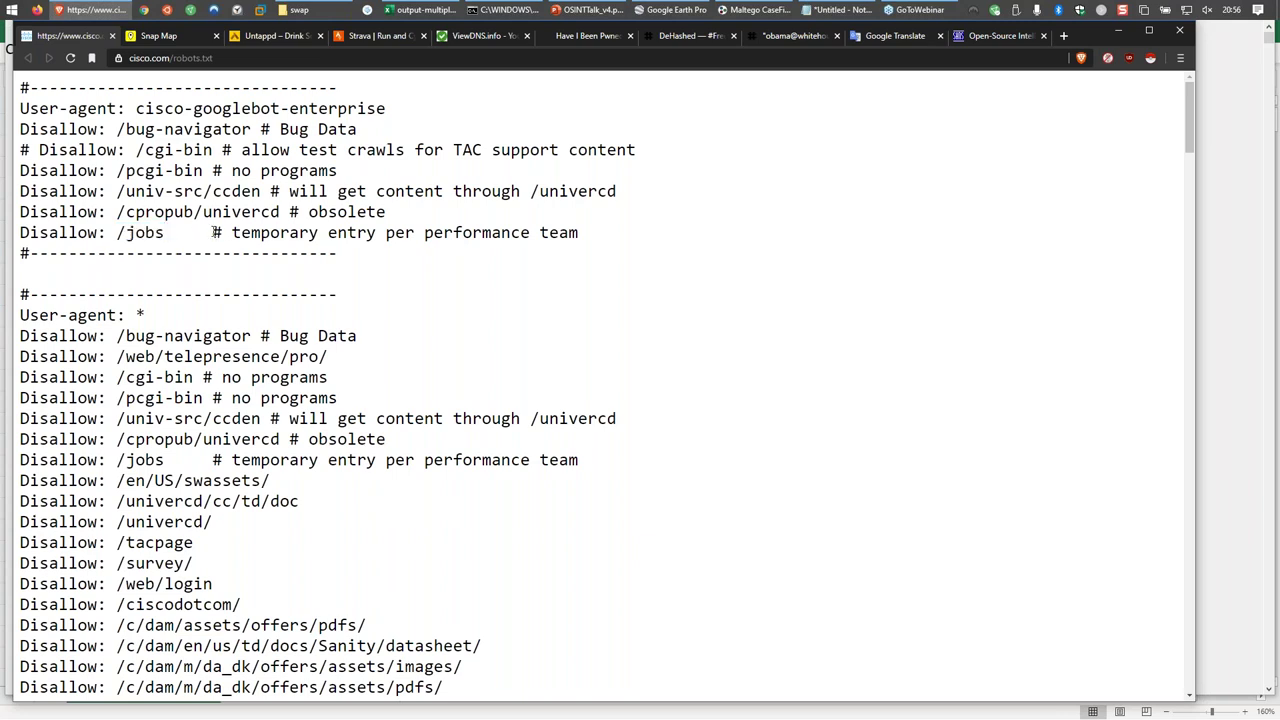
drag(213, 232, 586, 236)
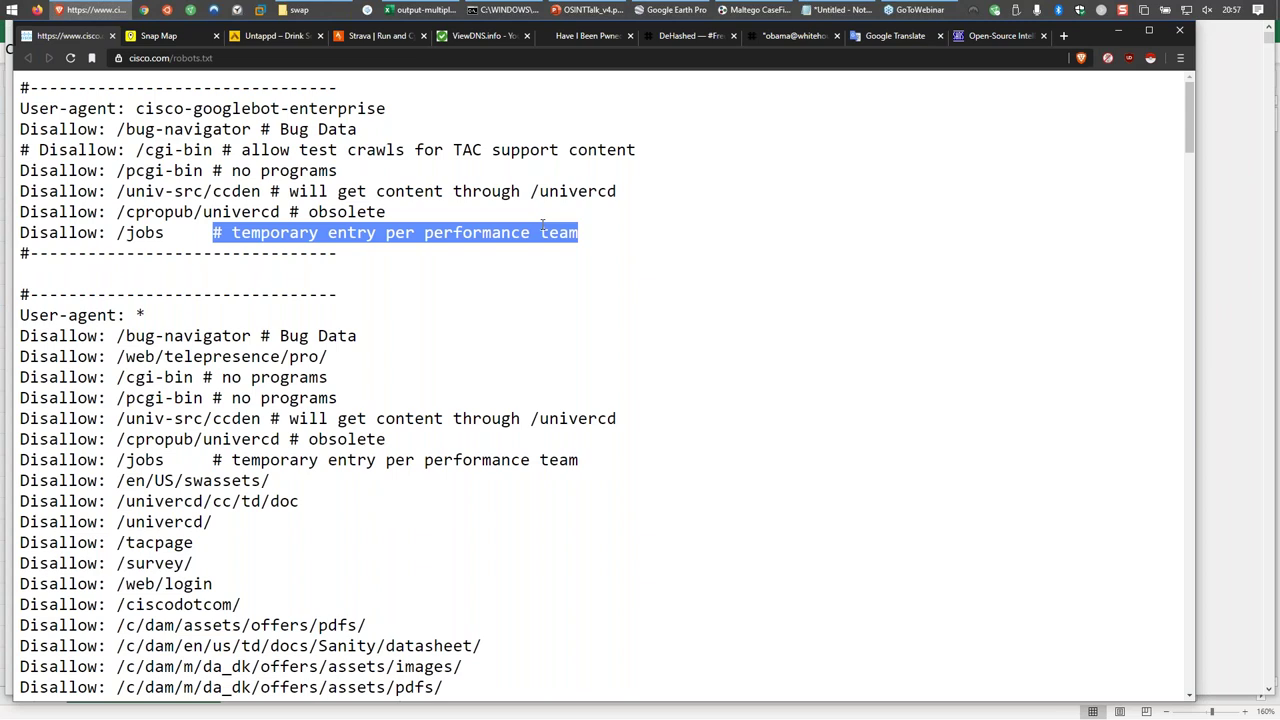
Step: Scroll to the end of cisco.com's robots.txt, then close that tab to reveal Snap Map
scroll(400, 350, down, 5)
scroll(405, 345, down, 18)
scroll(405, 347, down, 20)
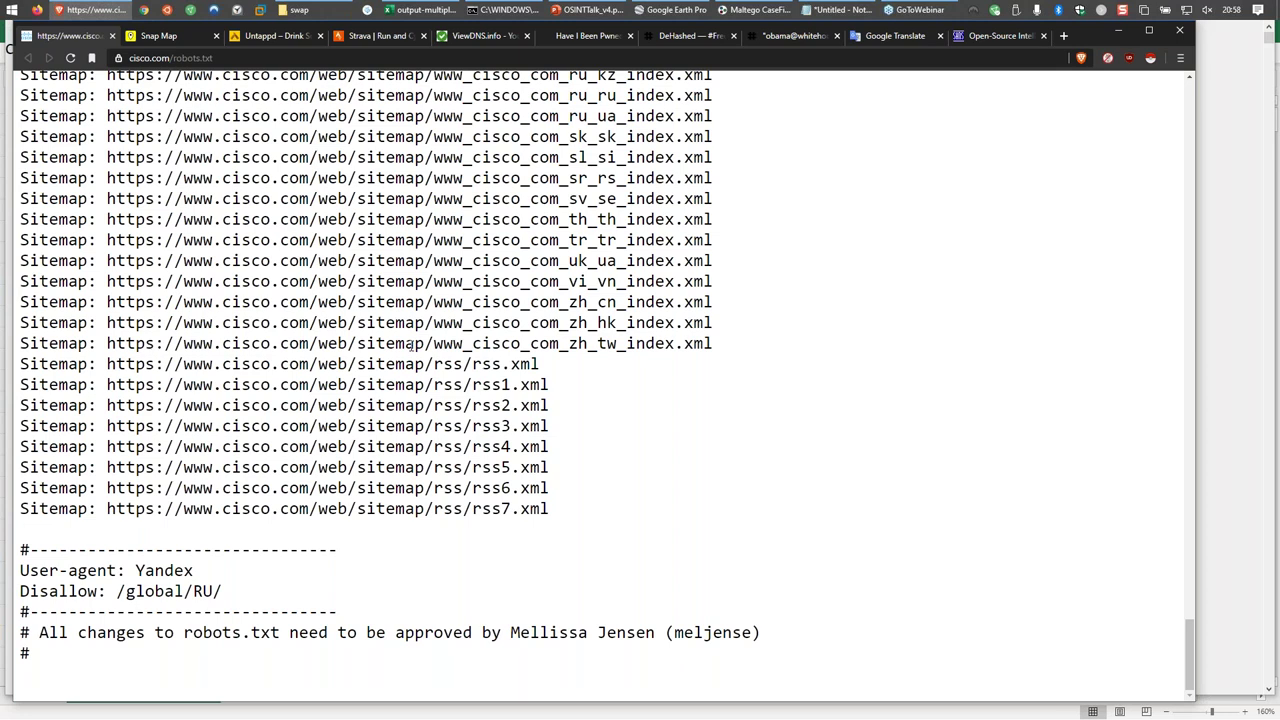
key(ctrl+w)
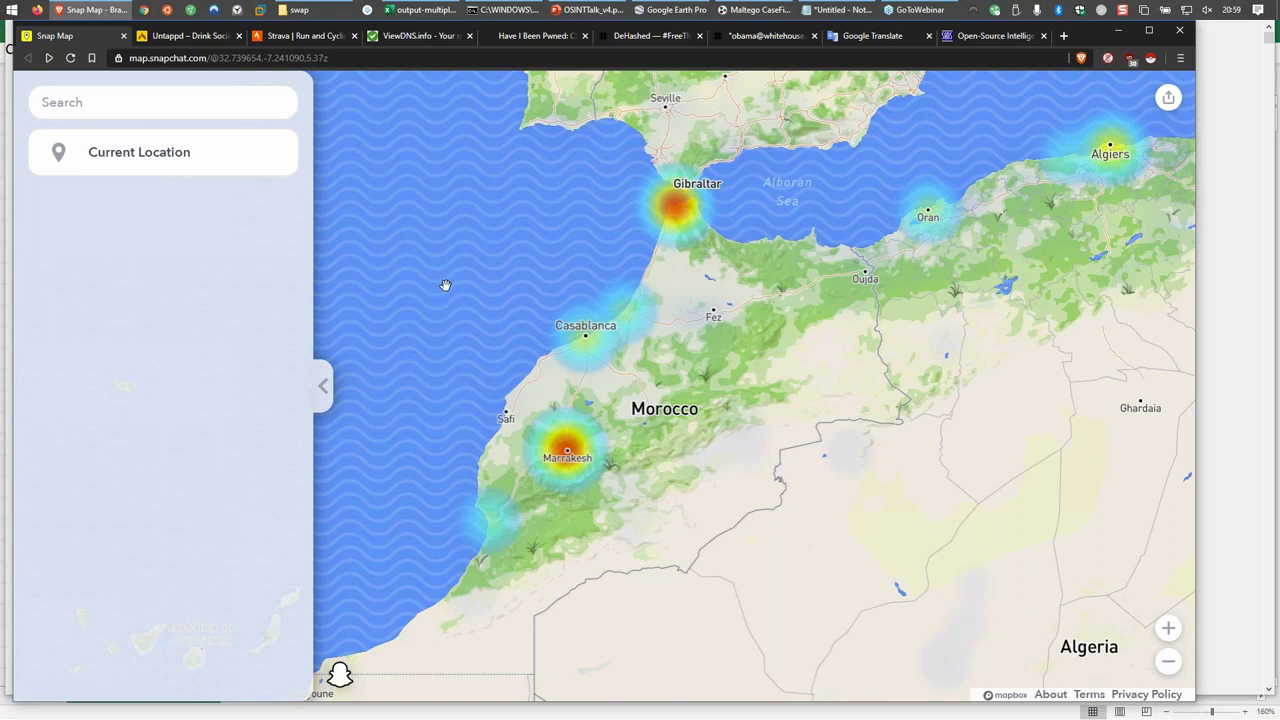
Step: Zoom the map onto northern Morocco and open the Casablanca heat spot's stories, starting at Le Polo
drag(444, 286, 543, 300)
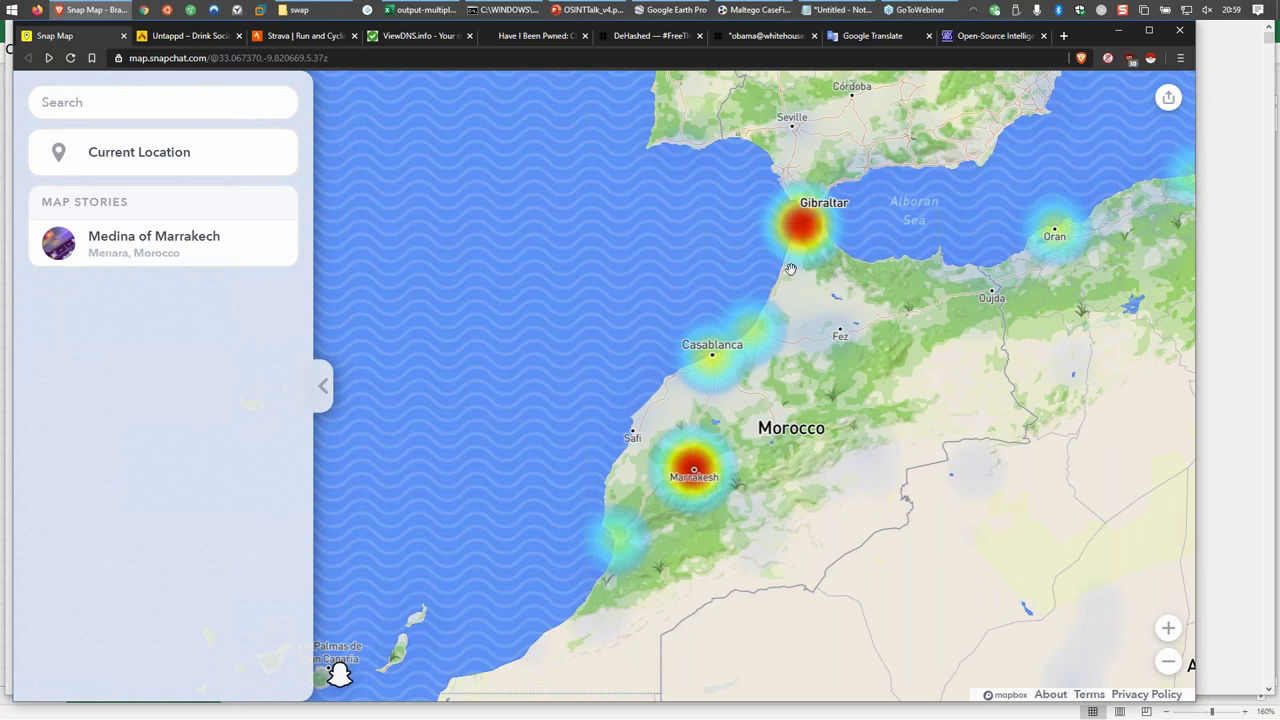
scroll(791, 265, up, 2)
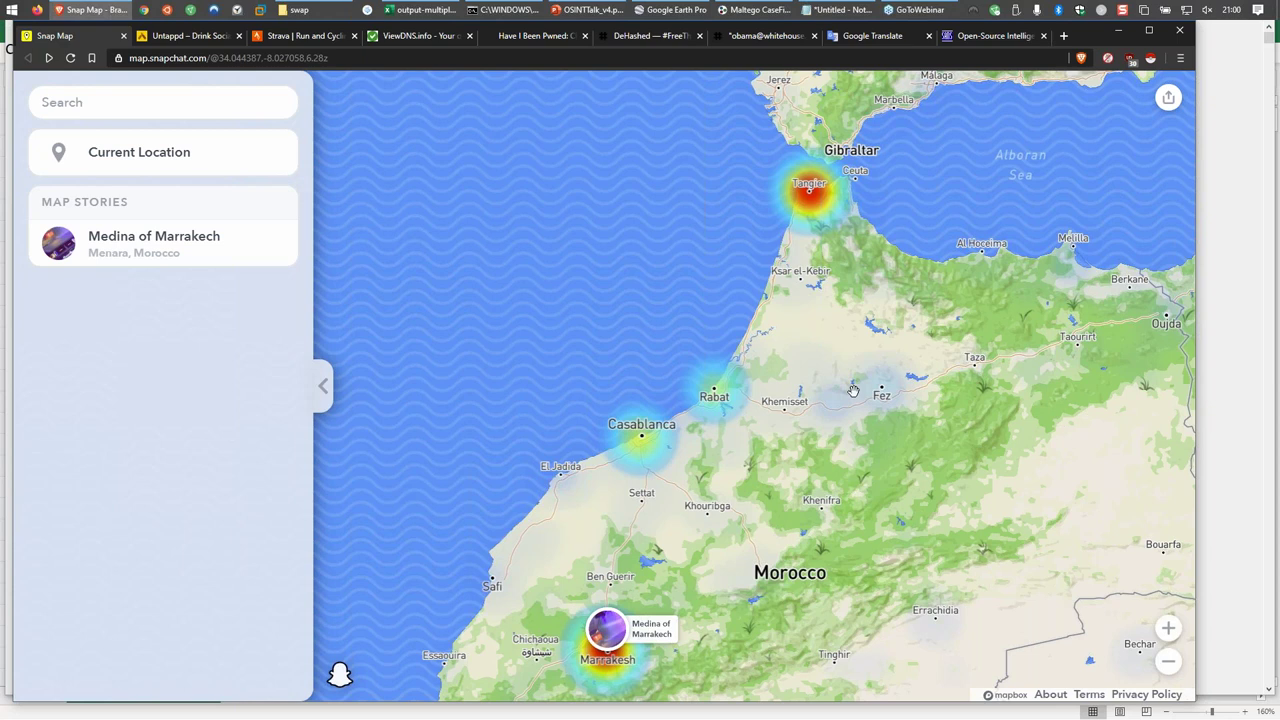
click(642, 440)
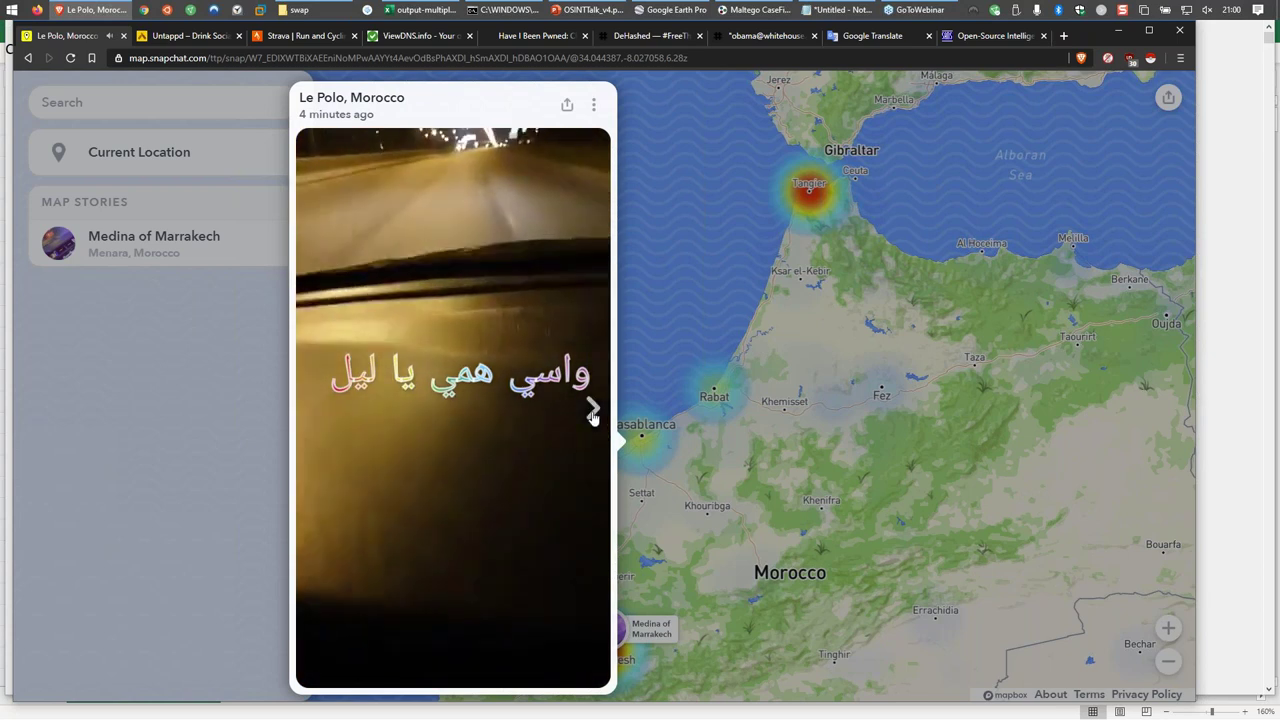
Step: Advance four snaps, past a Mohammedia video and Pont Blondin, to the Mohammedia fruit-salad snap
click(593, 412)
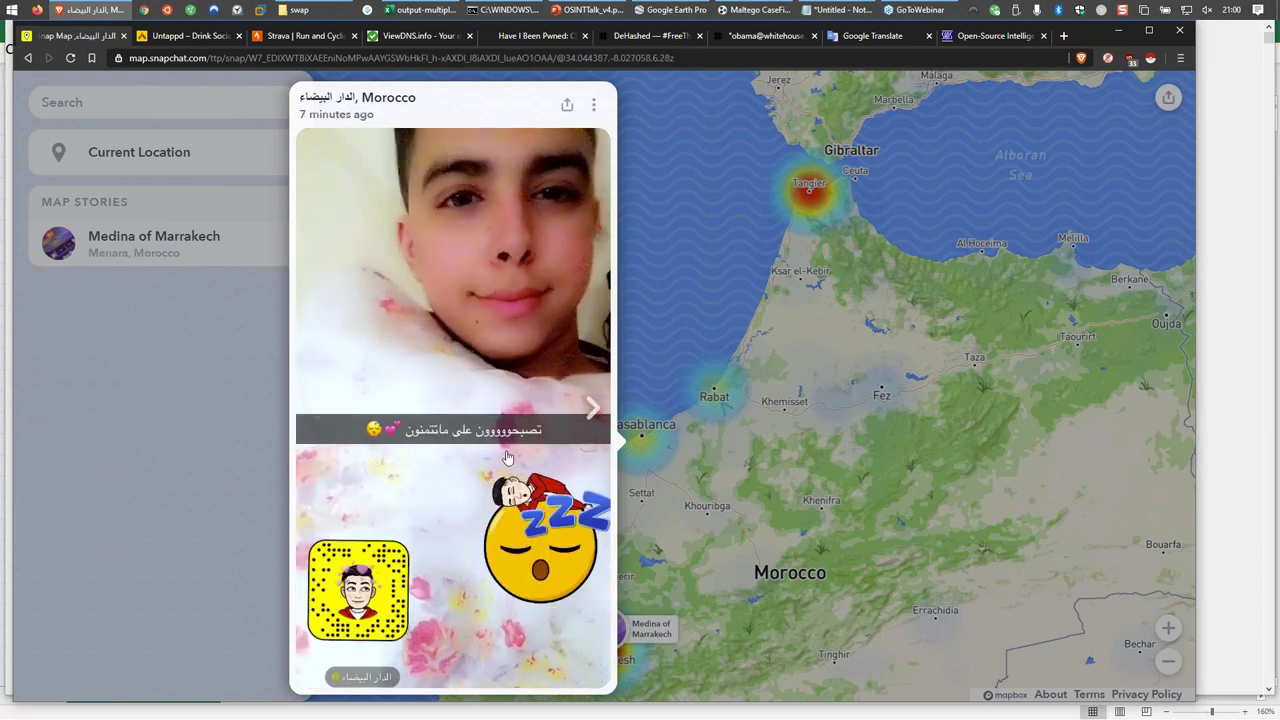
click(593, 410)
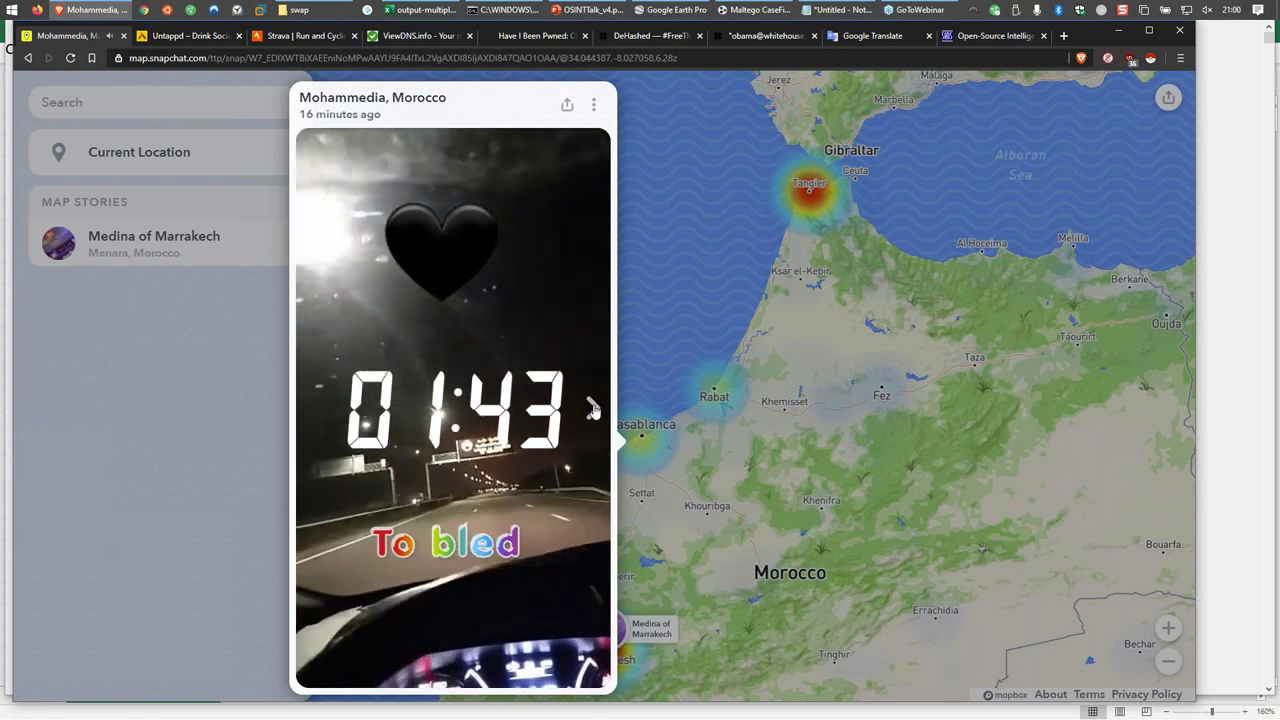
click(593, 410)
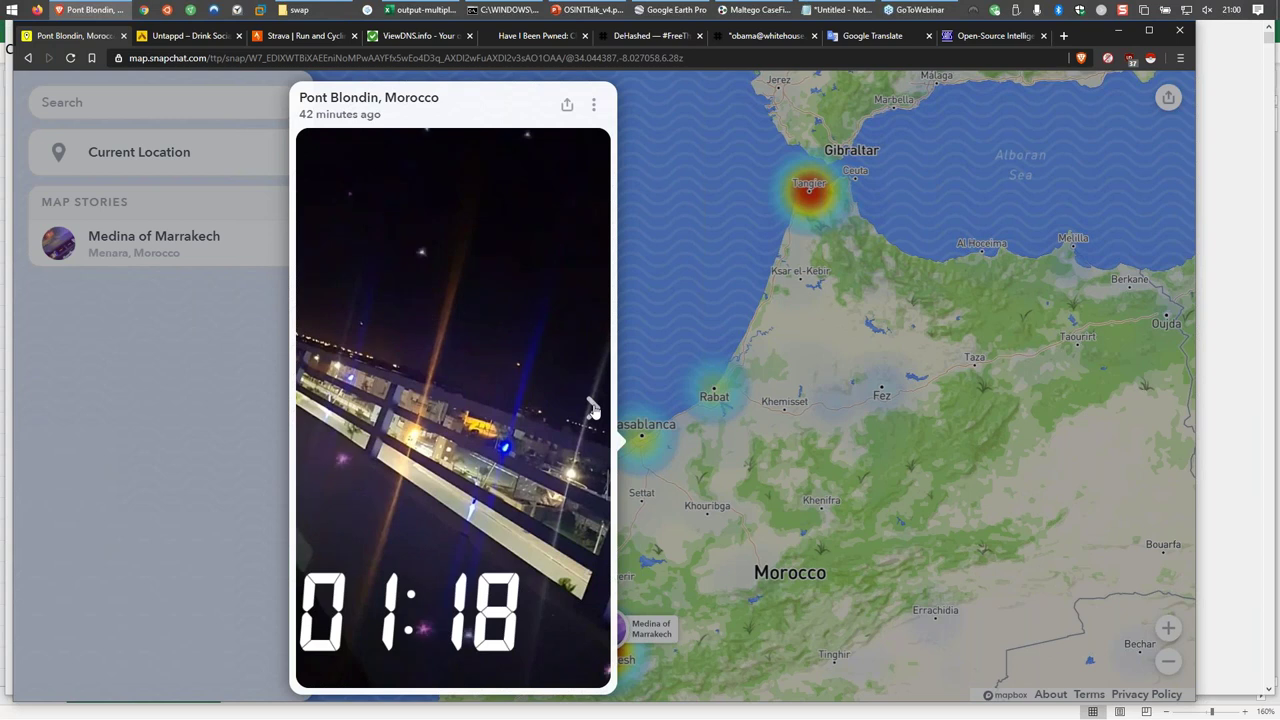
click(593, 410)
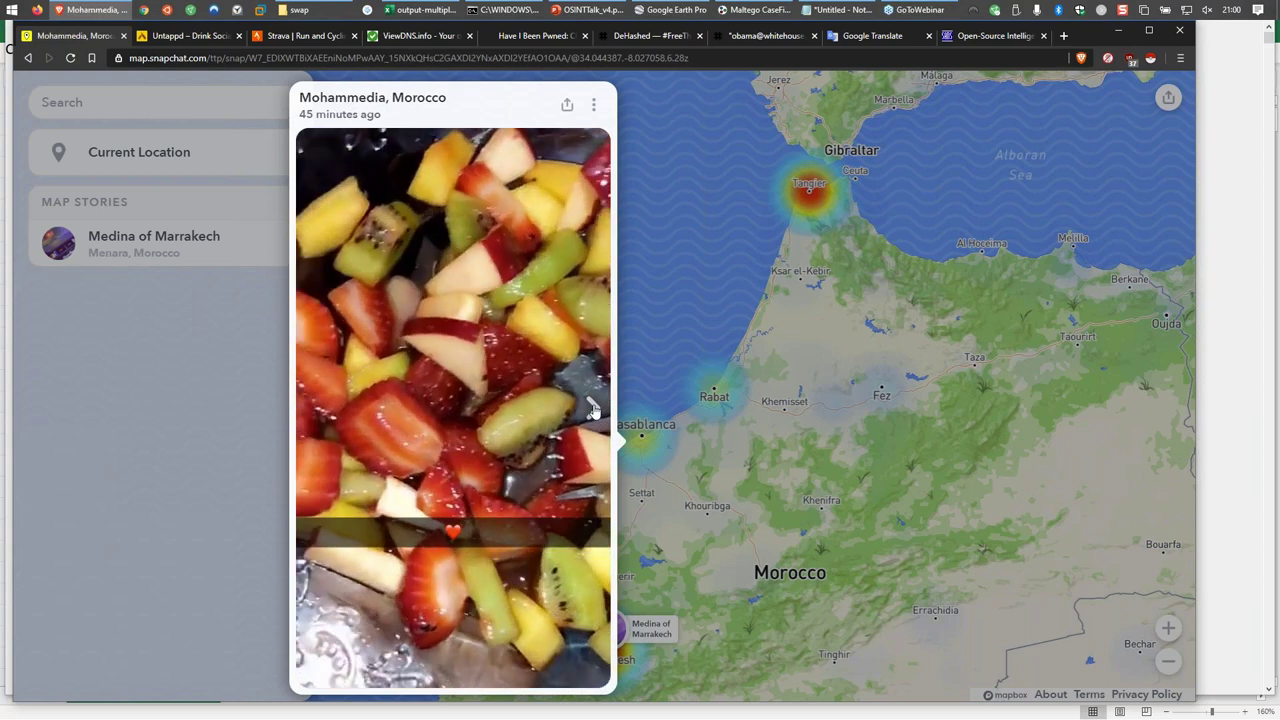
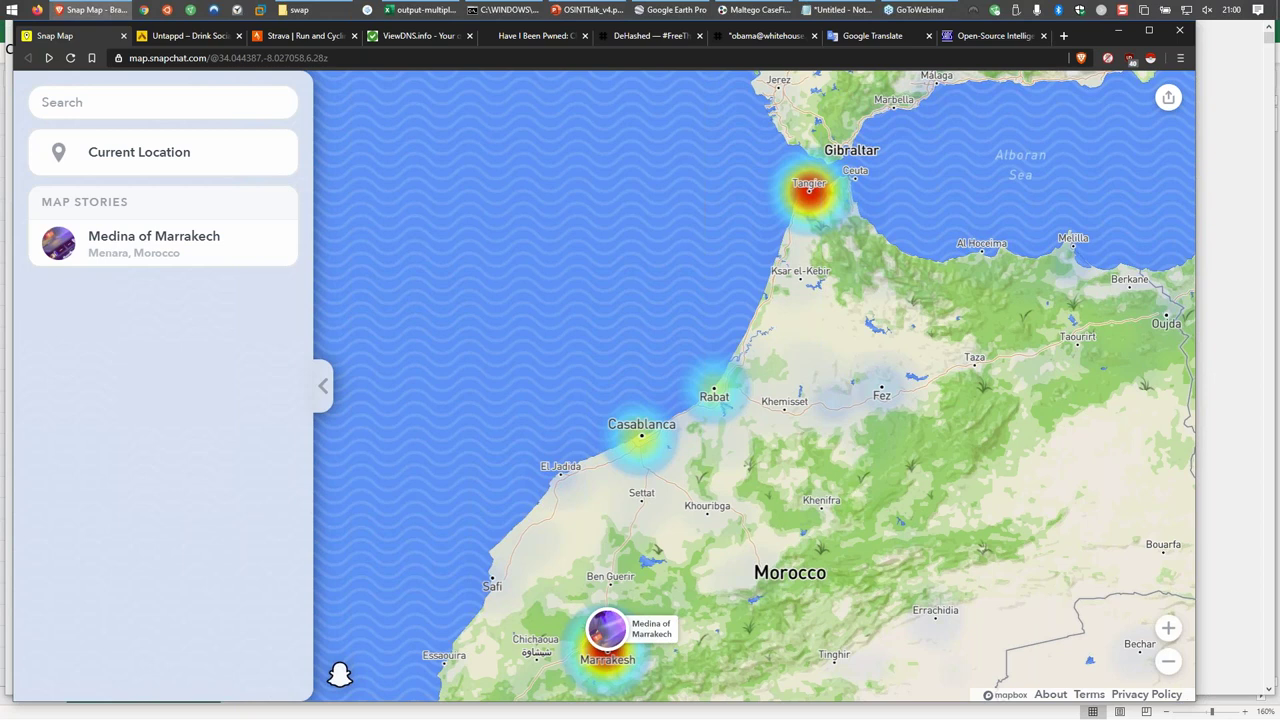
Step: Zoom out and drag the Snap Map west across the Atlantic to the eastern United States
scroll(635, 294, down, 5)
drag(635, 294, 846, 371)
drag(520, 370, 743, 374)
drag(480, 330, 1163, 360)
drag(505, 398, 994, 475)
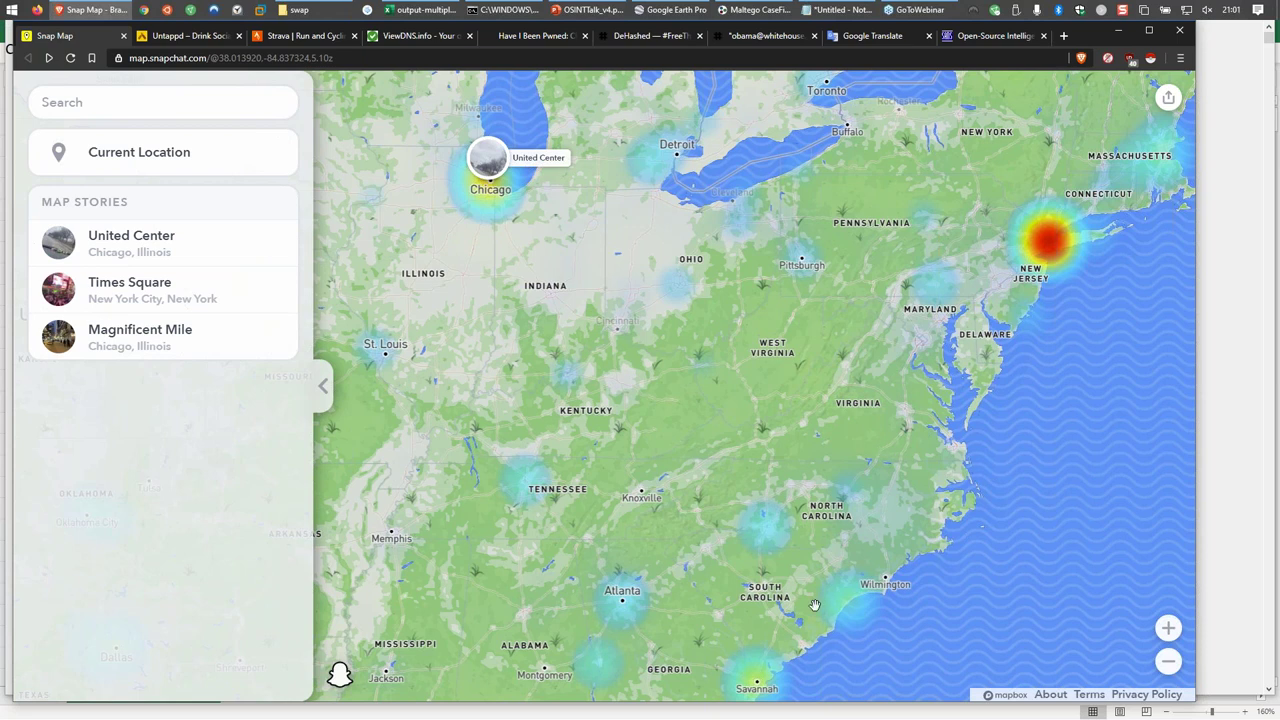
Step: Pan south to Florida and zoom in on Miami and Miami Beach
drag(815, 605, 823, 466)
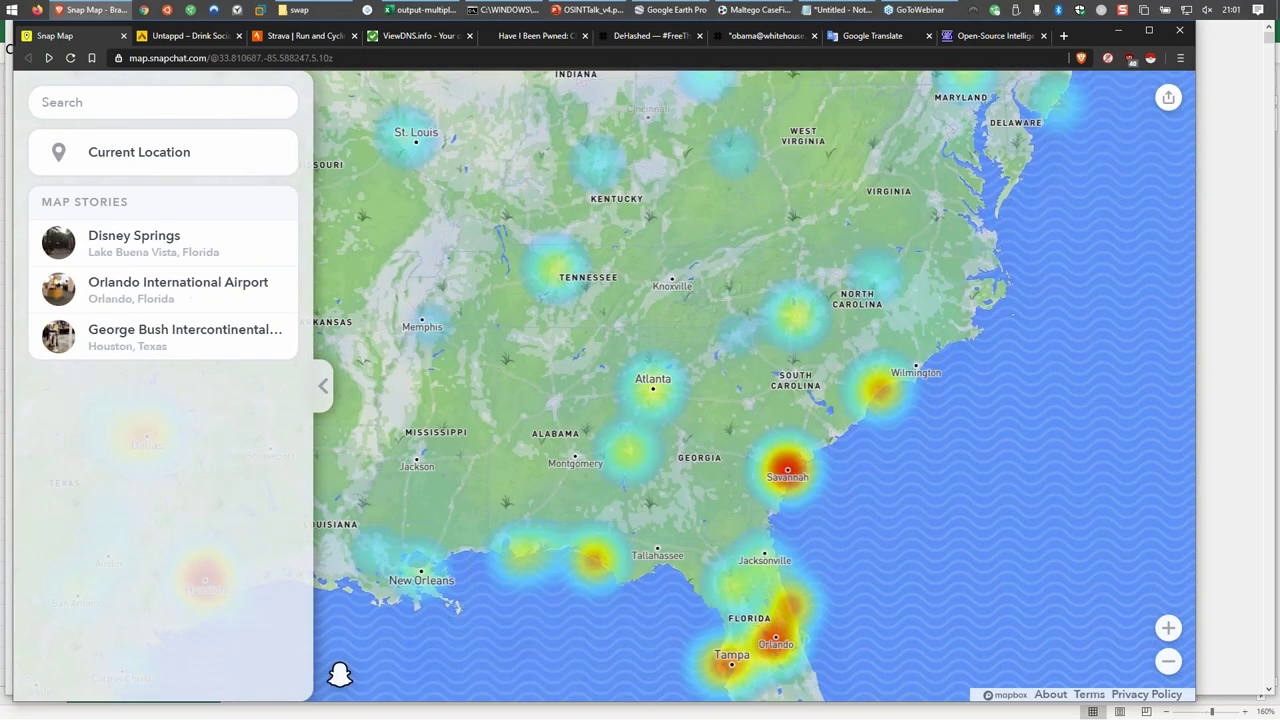
drag(814, 509, 775, 466)
scroll(775, 466, up, 2)
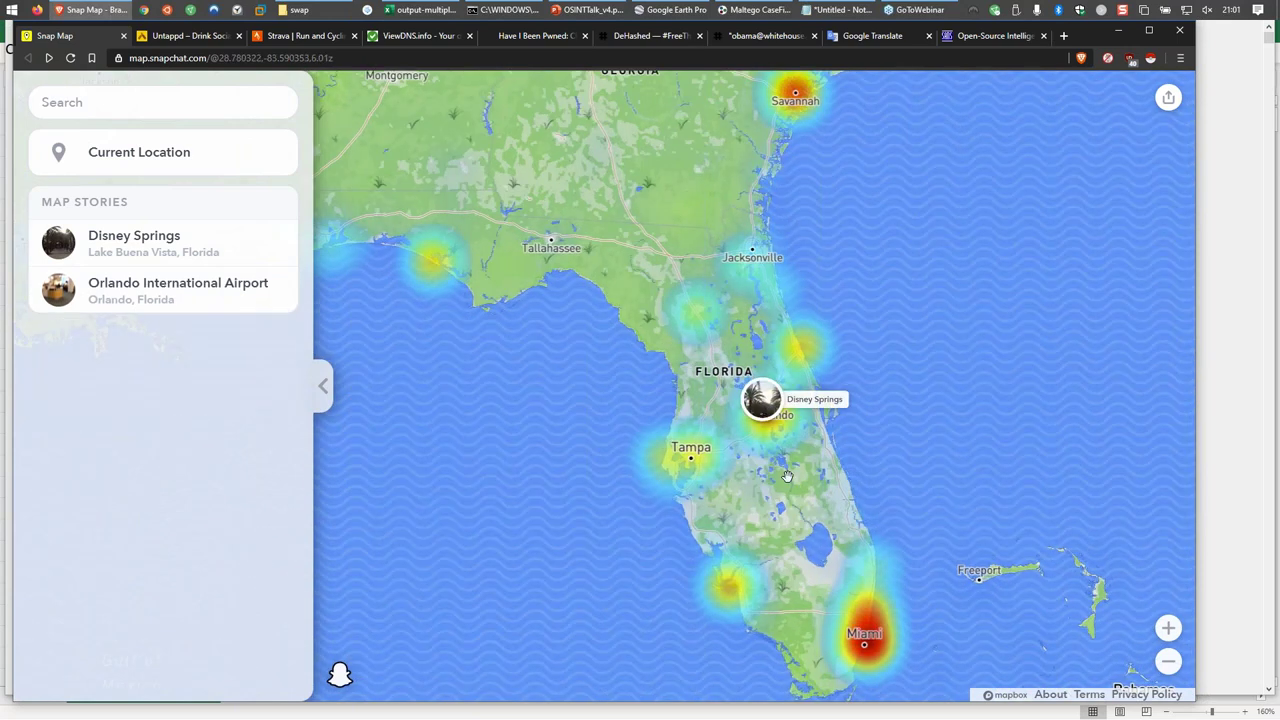
drag(817, 590, 728, 386)
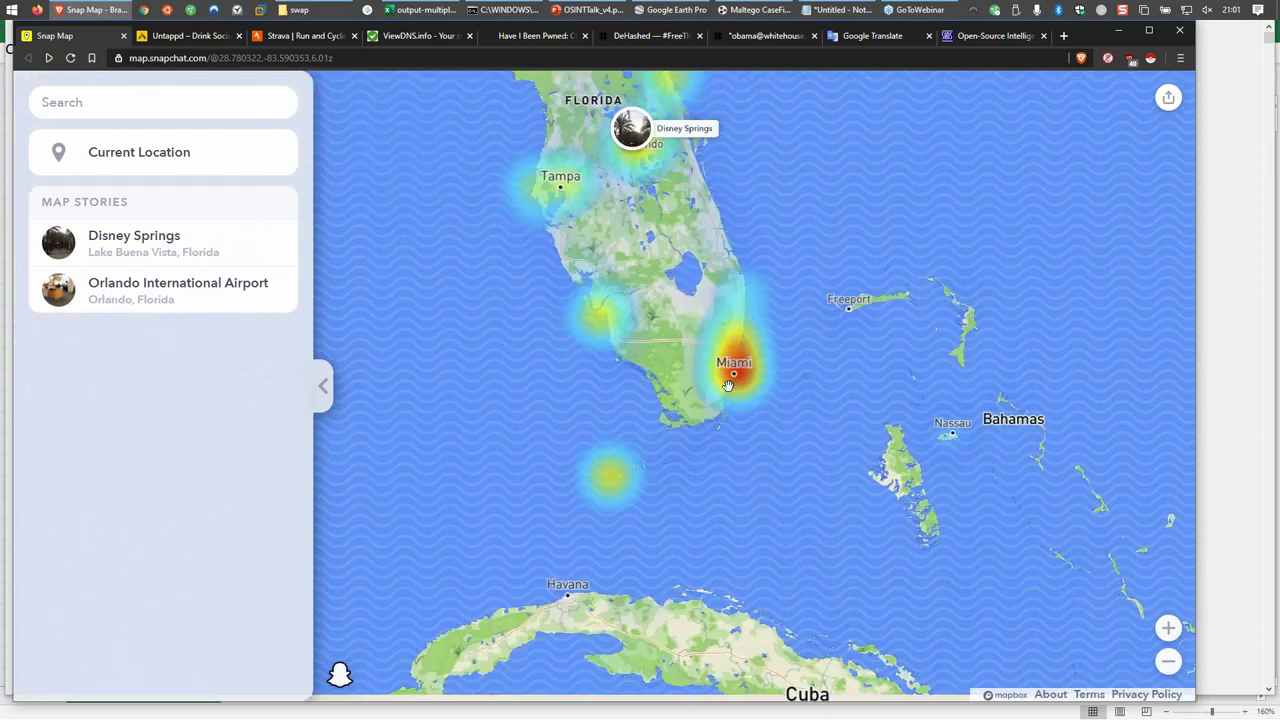
scroll(728, 386, up, 5)
scroll(740, 363, up, 5)
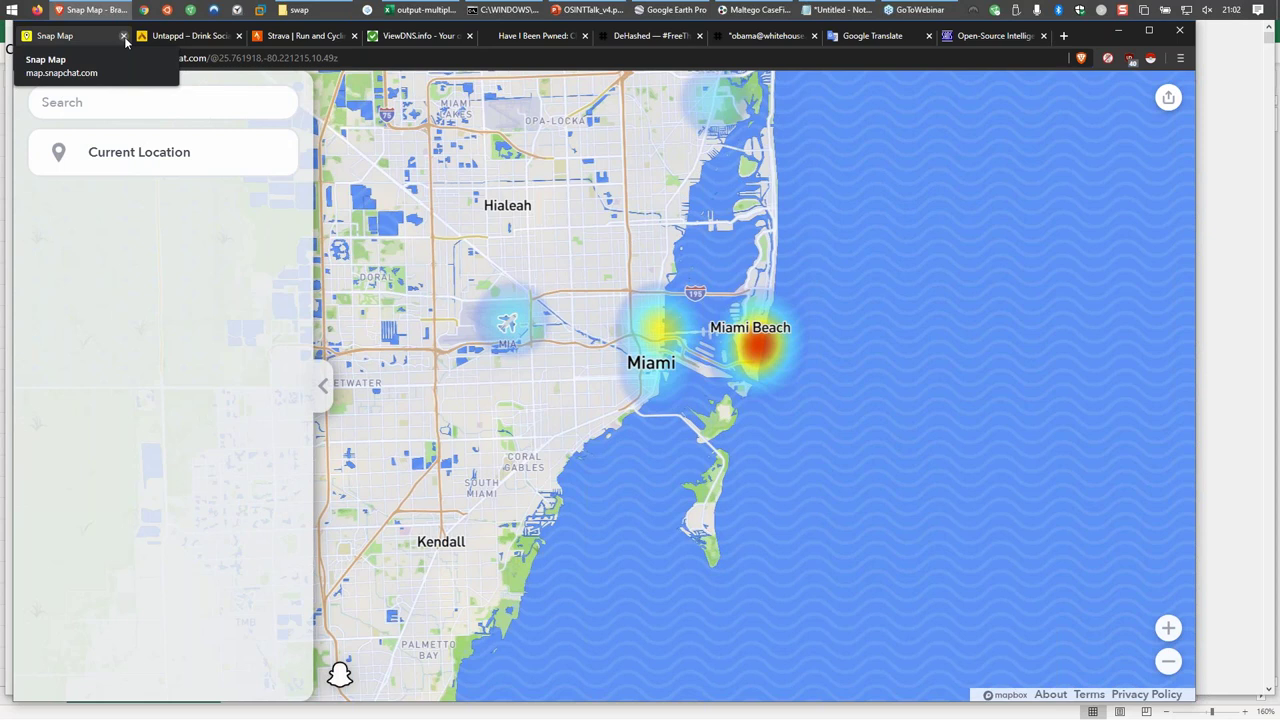
Step: Close the Snap Map and open the Breweries page from Untappd's homepage footer
click(124, 36)
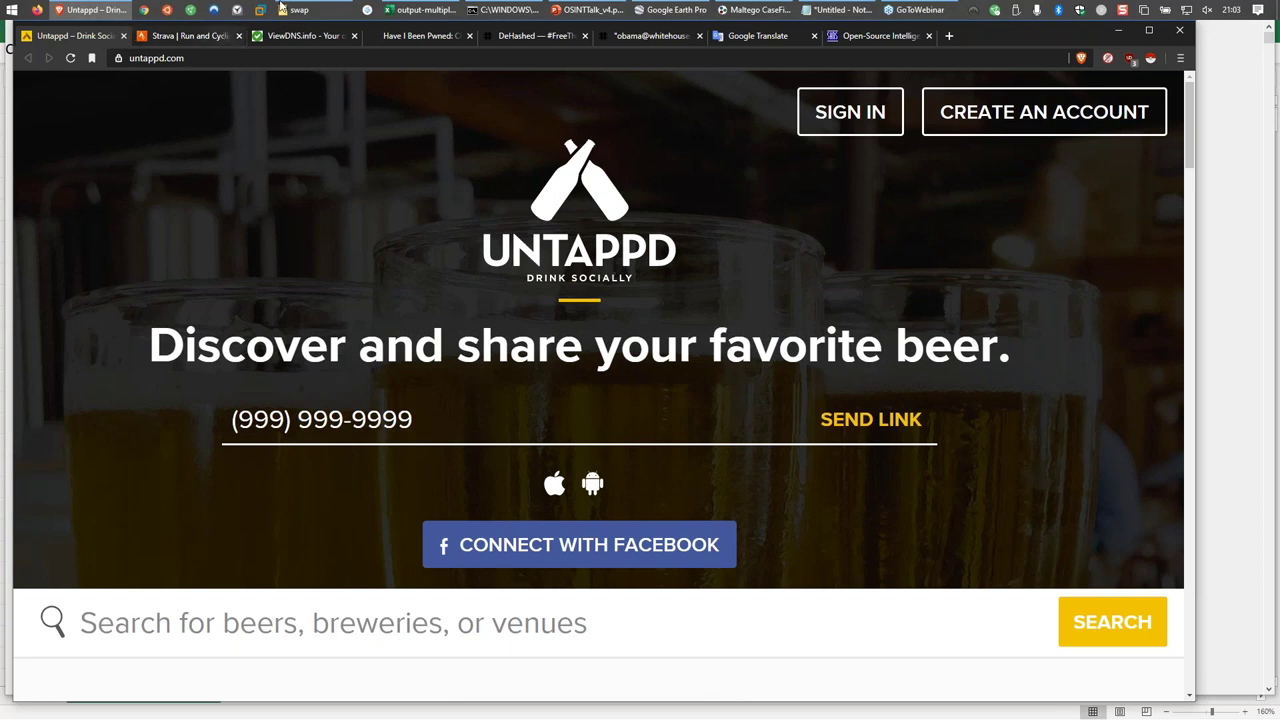
scroll(420, 158, down, 2)
scroll(420, 158, down, 10)
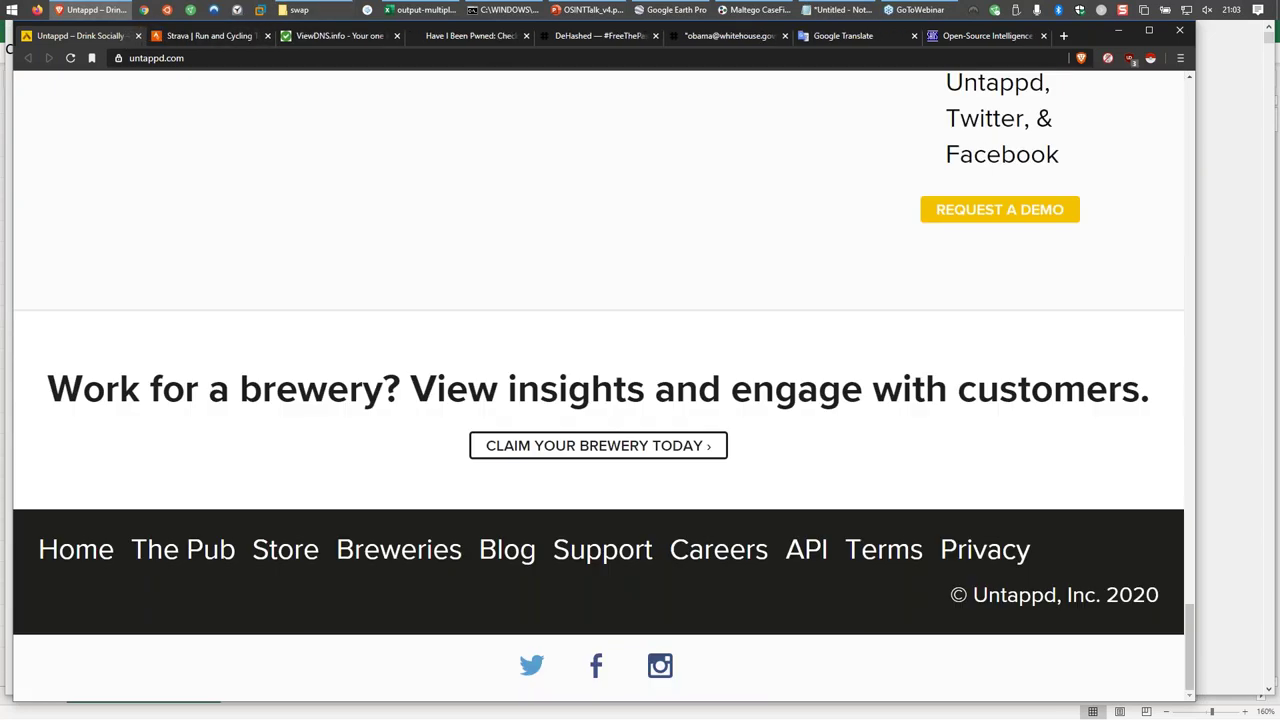
click(398, 547)
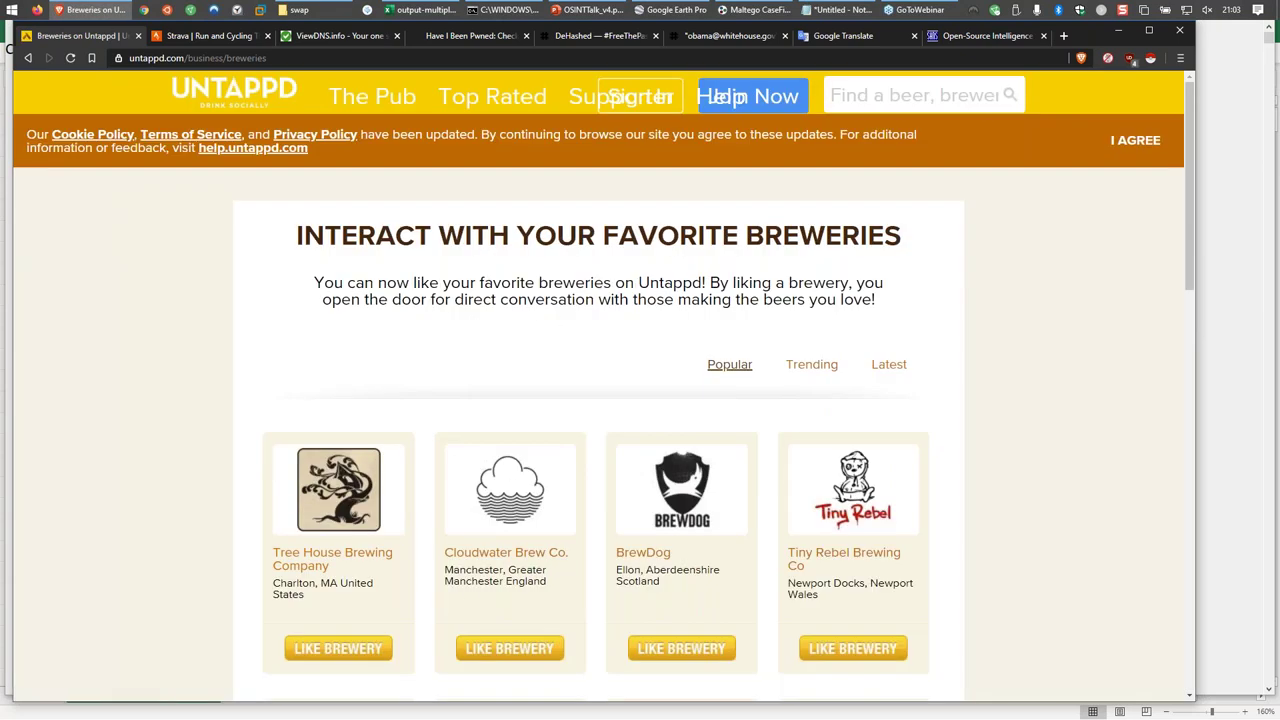
scroll(659, 480, down, 2)
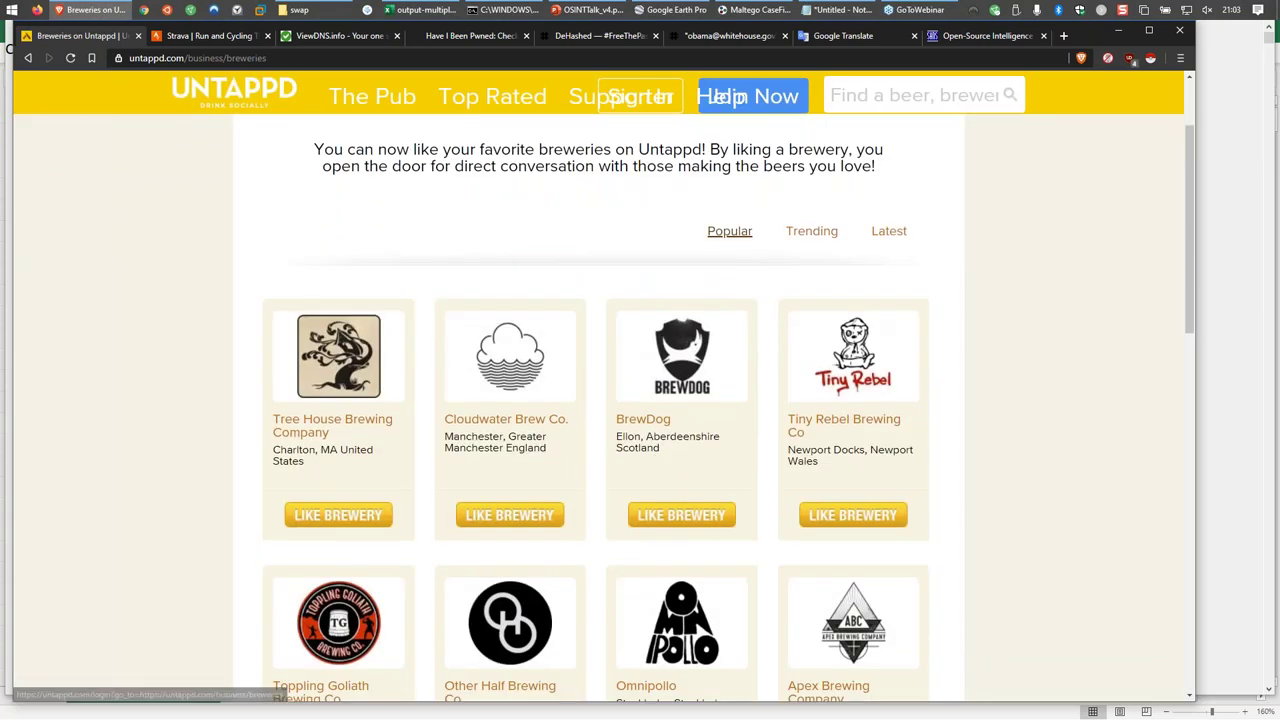
Step: Open BrewDog's brewery page and open a recent-activity drinker's profile in a new tab
click(641, 421)
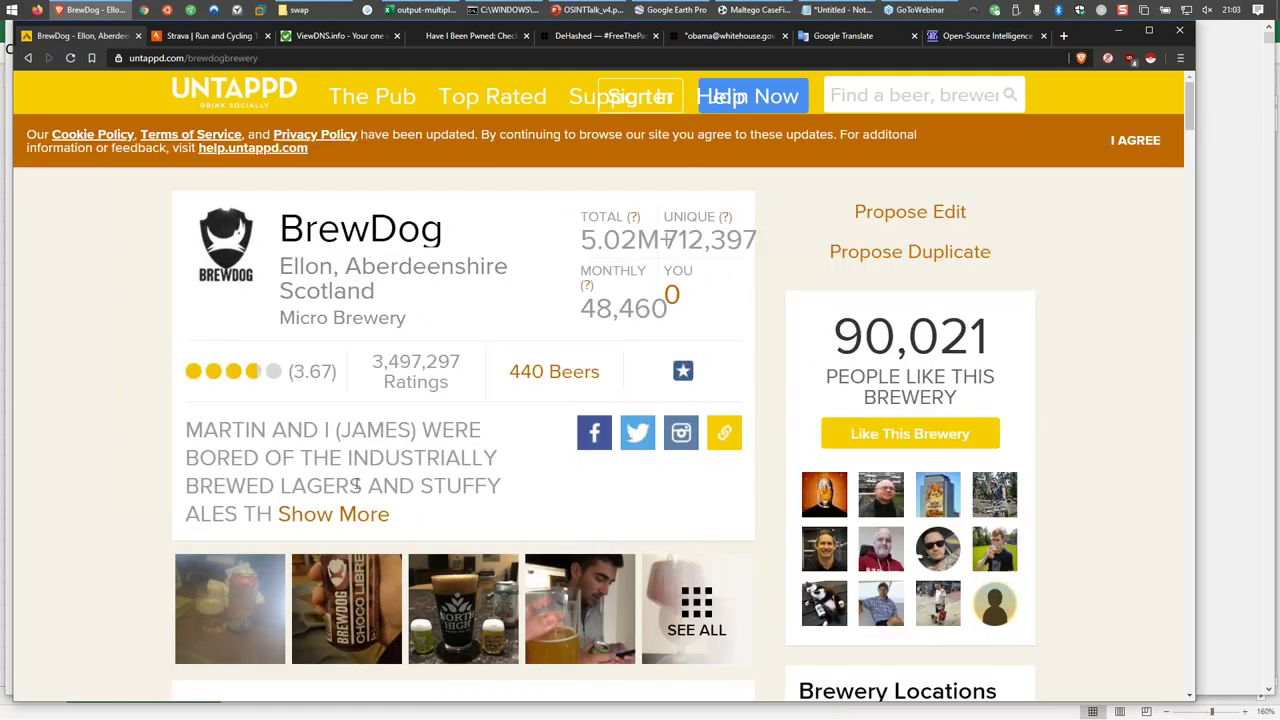
scroll(150, 460, down, 4)
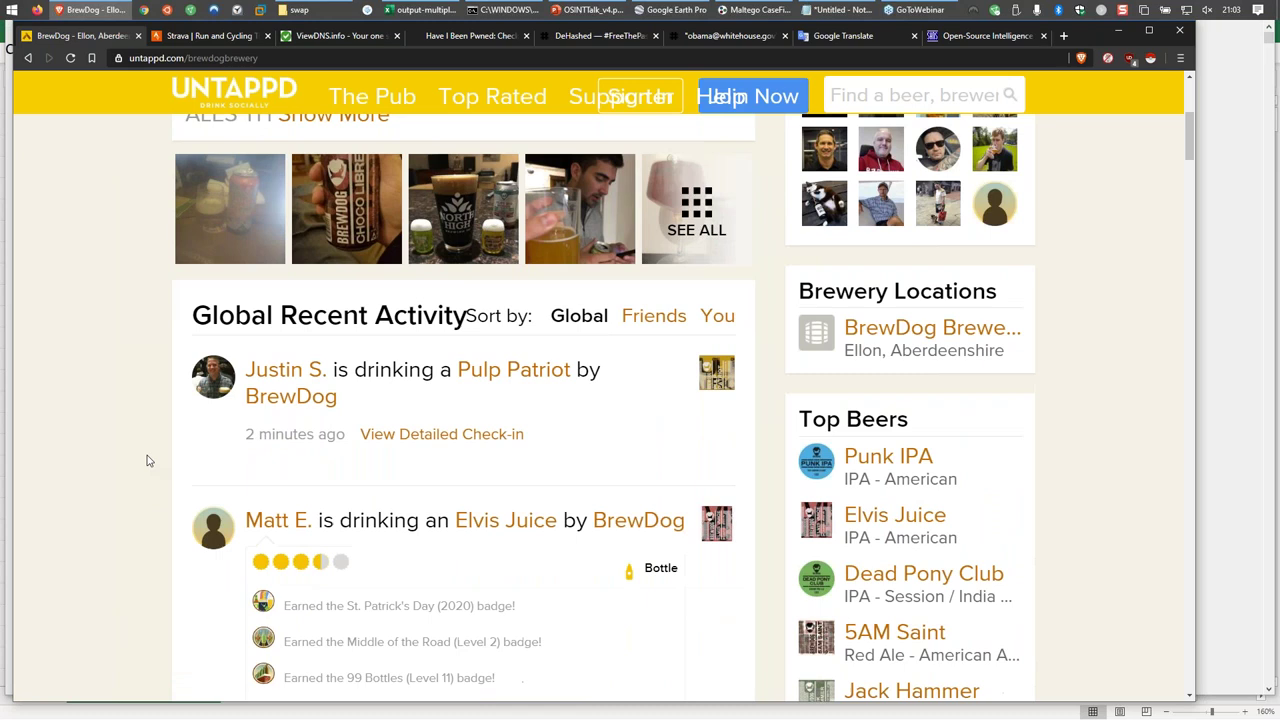
right_click(268, 378)
click(303, 383)
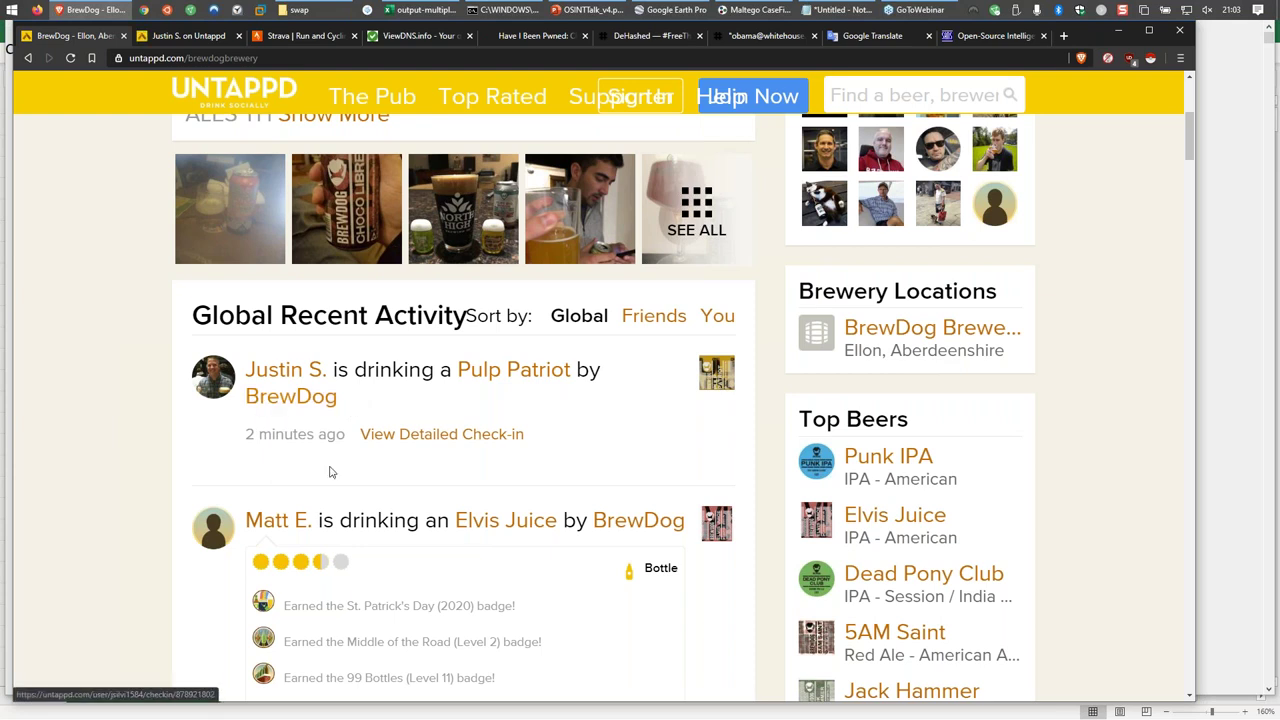
scroll(318, 470, down, 2)
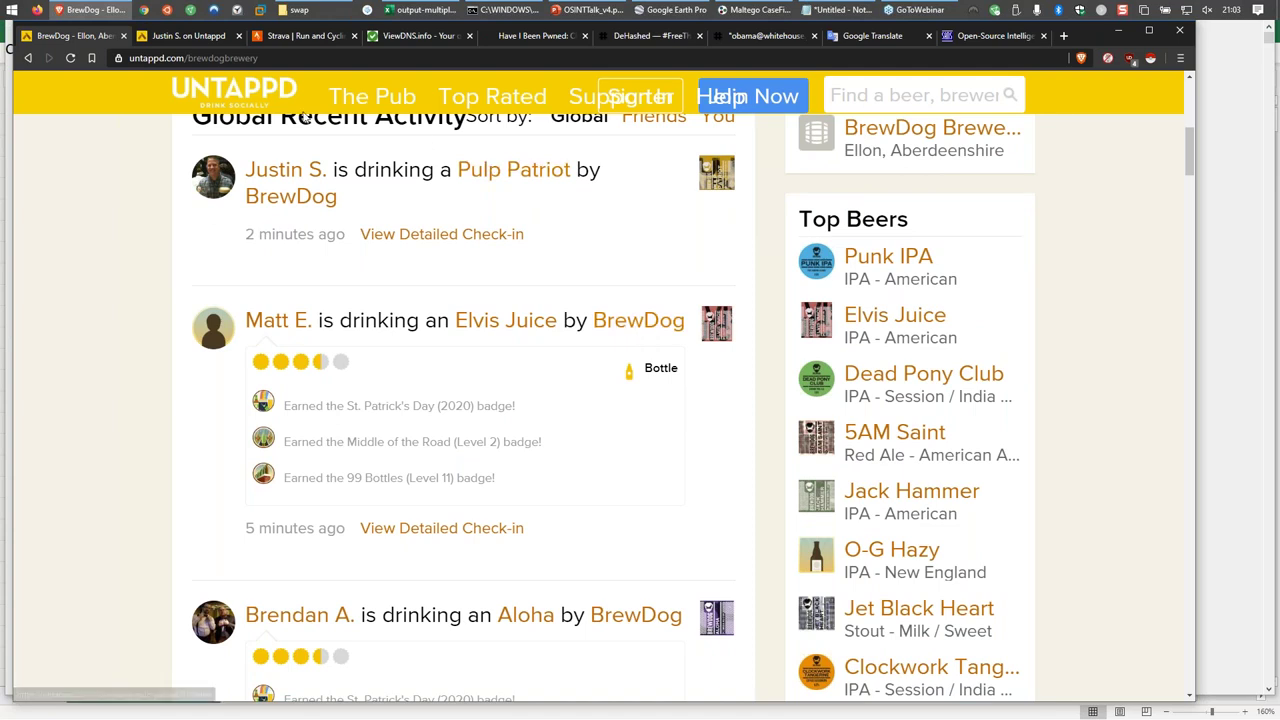
Step: Switch to the drinker's profile and review their 2,962 check-ins and recent BrewDog activity
click(215, 37)
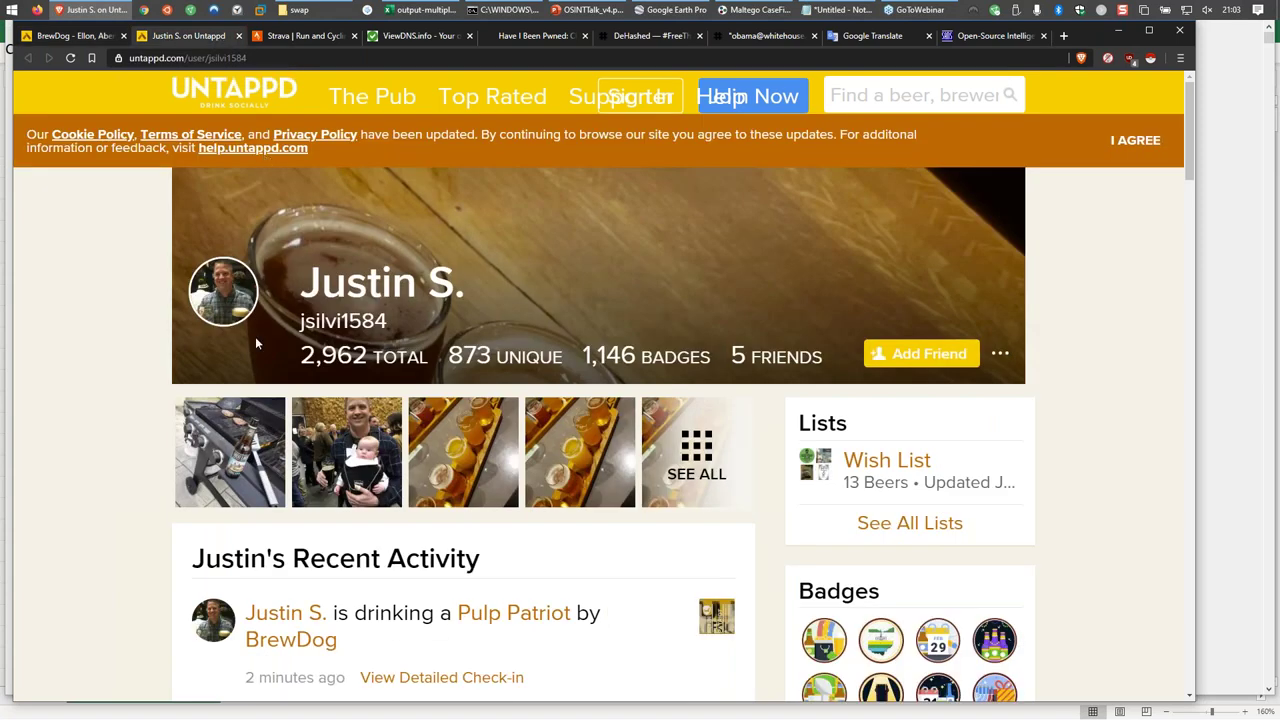
scroll(284, 372, down, 3)
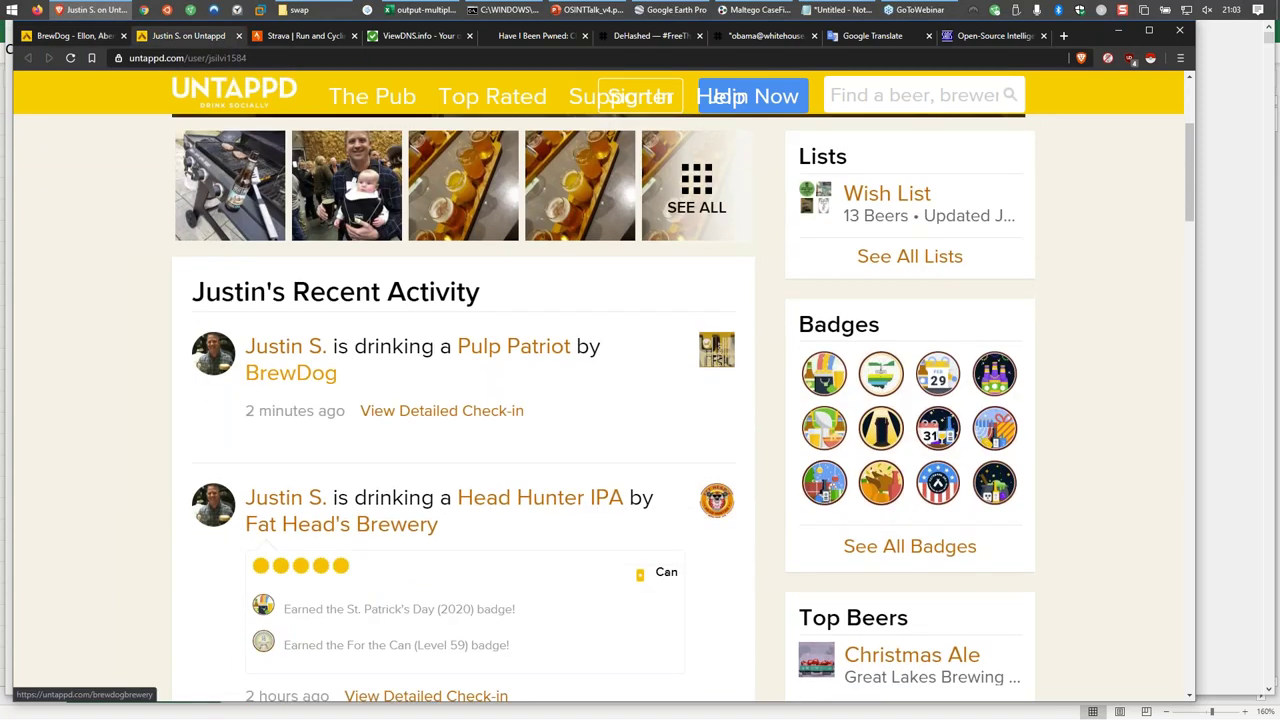
scroll(340, 395, down, 3)
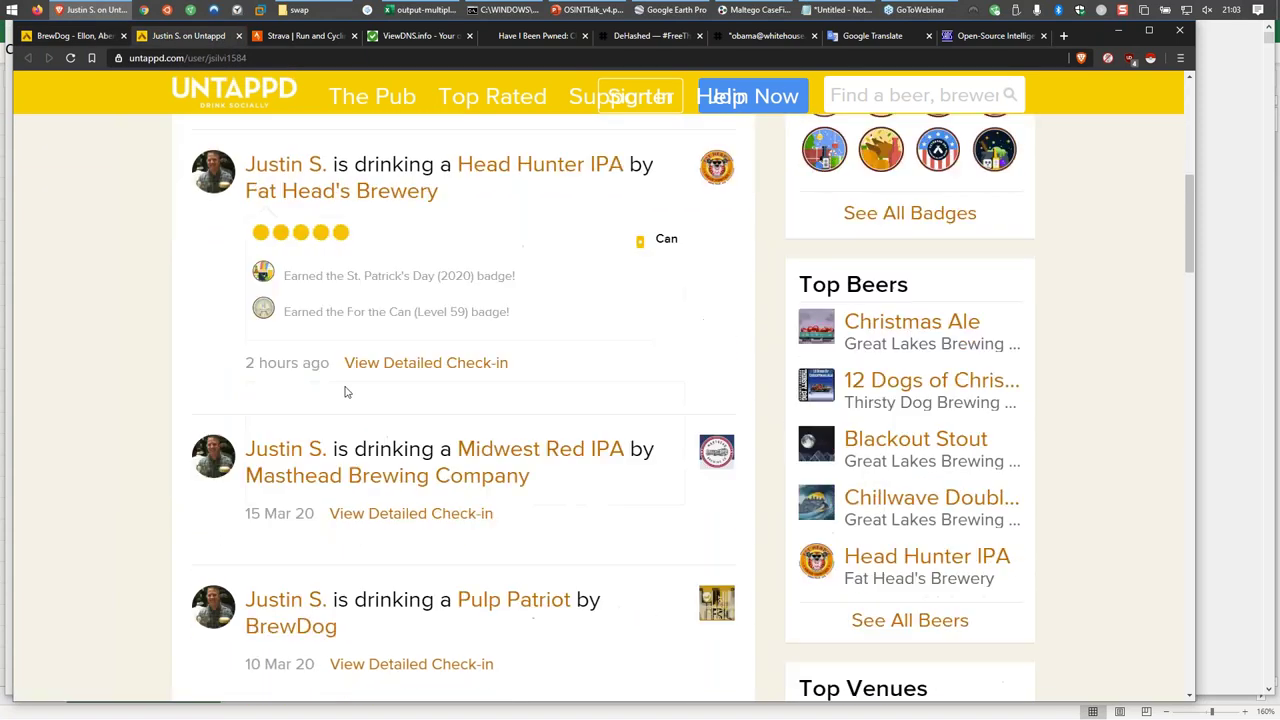
scroll(345, 395, down, 1)
scroll(340, 408, down, 2)
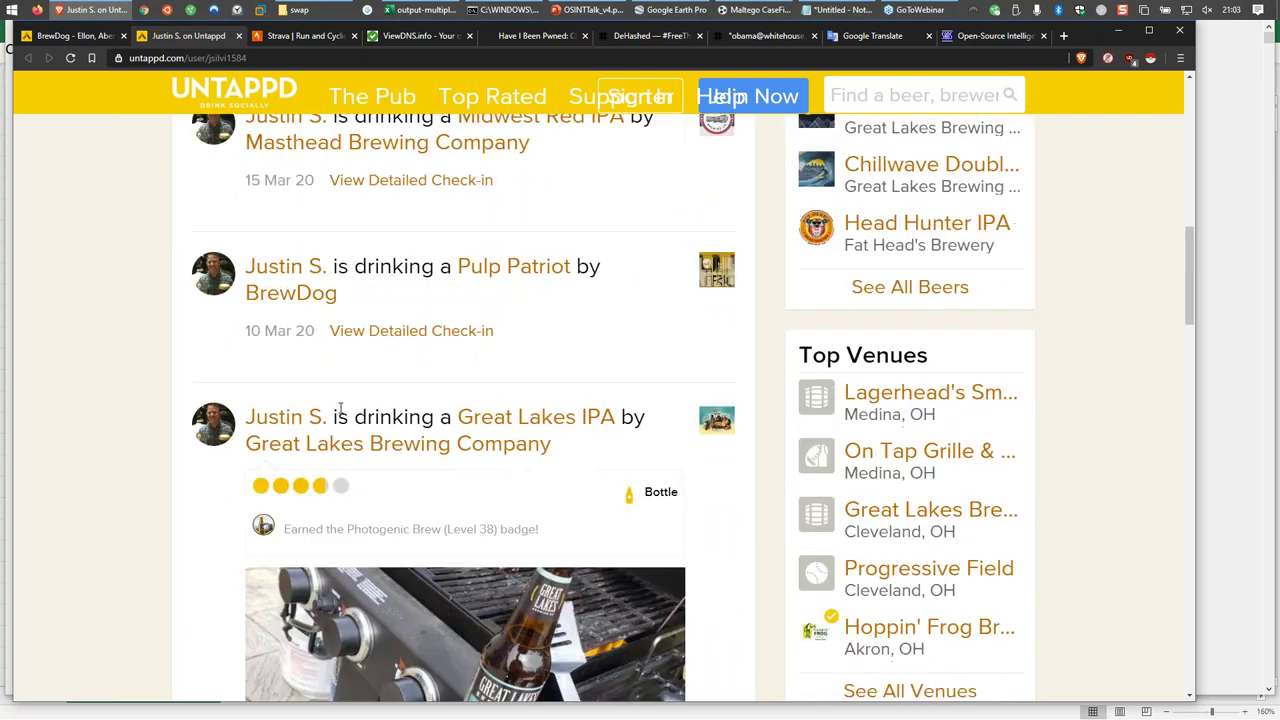
scroll(340, 408, down, 1)
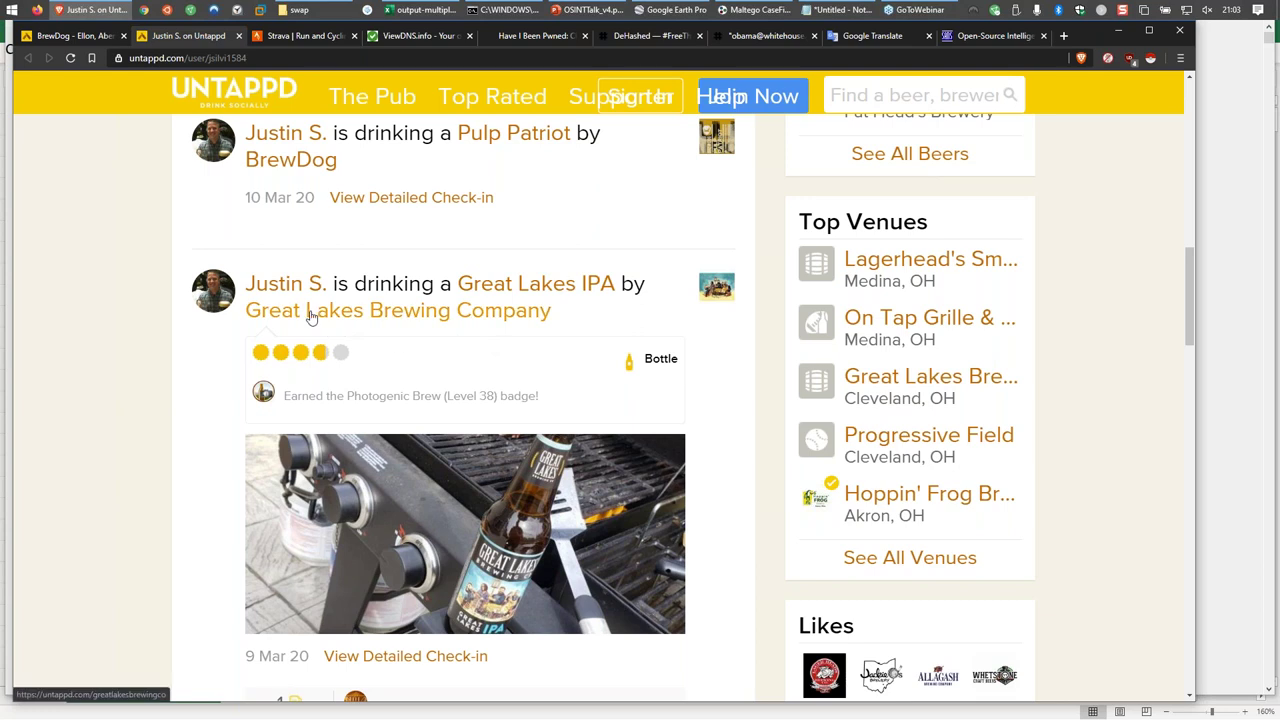
scroll(305, 340, down, 3)
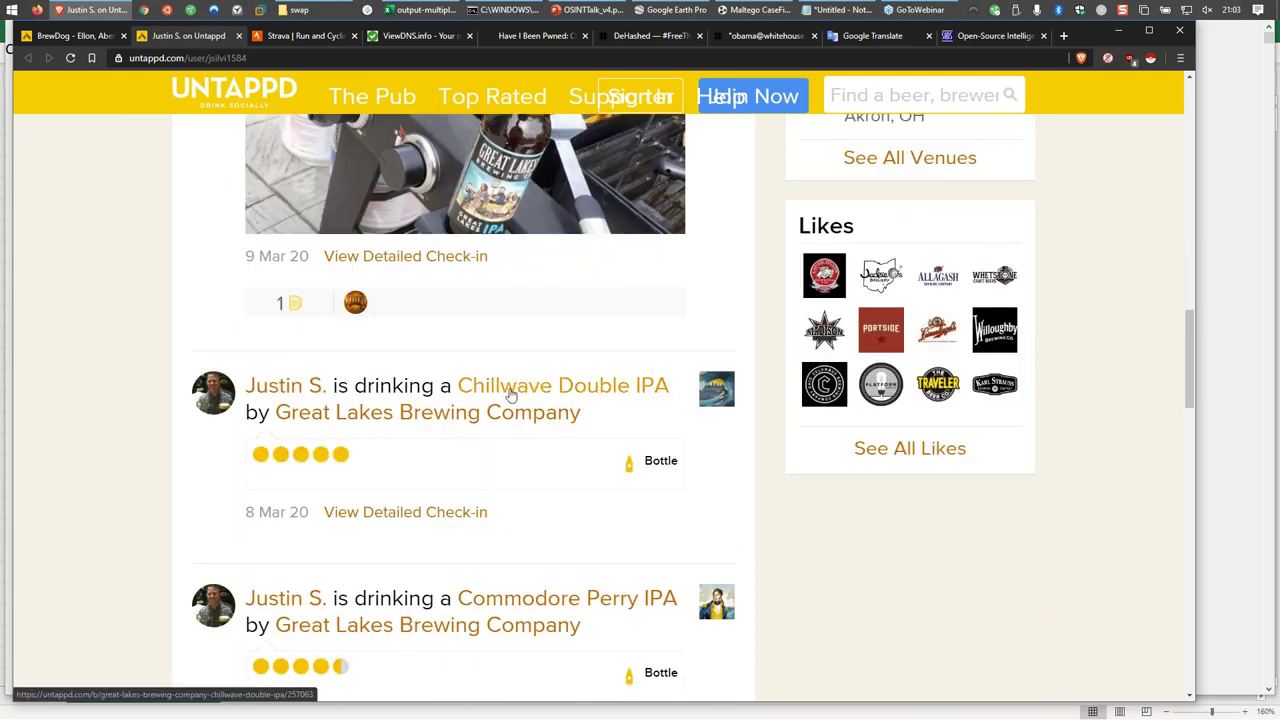
scroll(481, 516, down, 2)
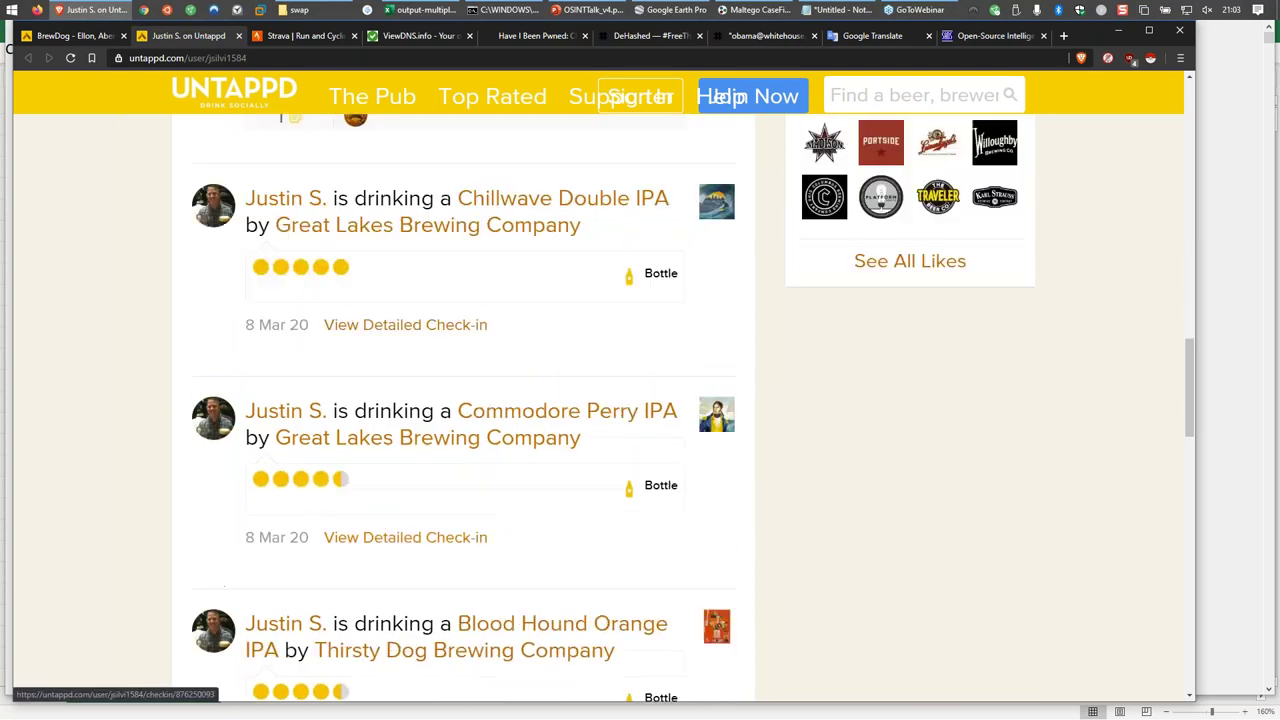
scroll(476, 498, up, 10)
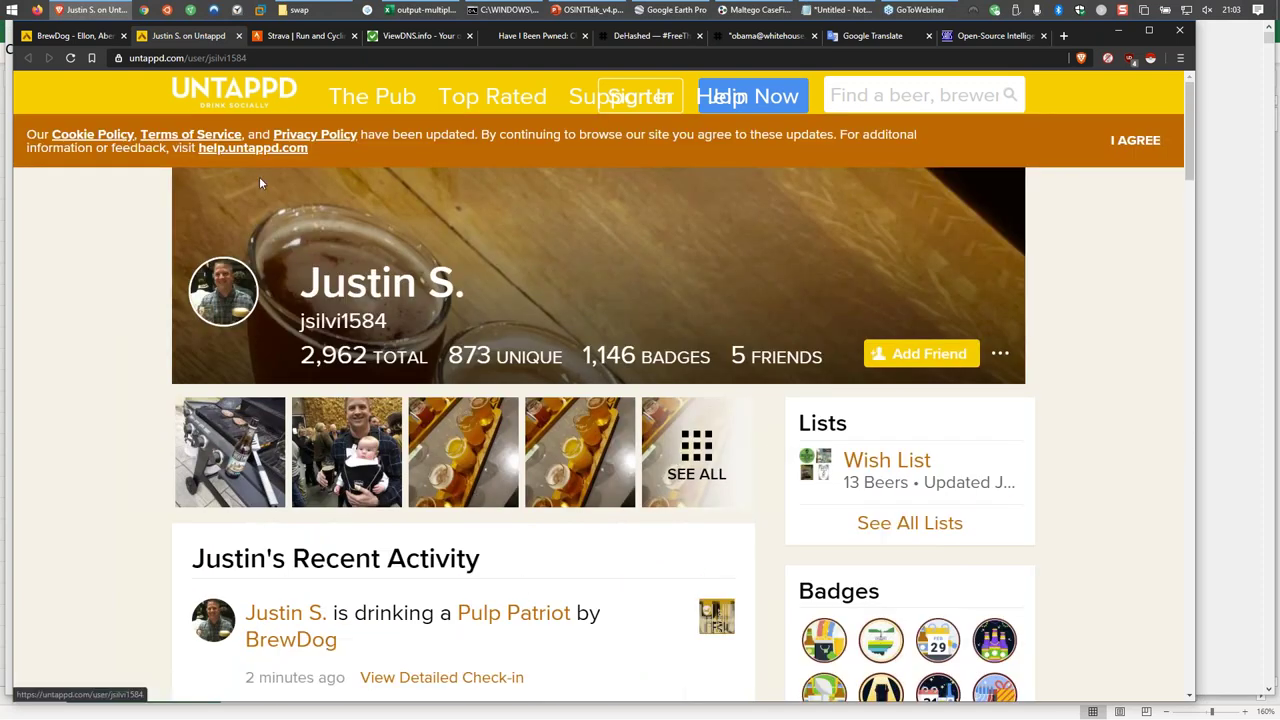
Step: Close the drinker's profile tab
click(239, 37)
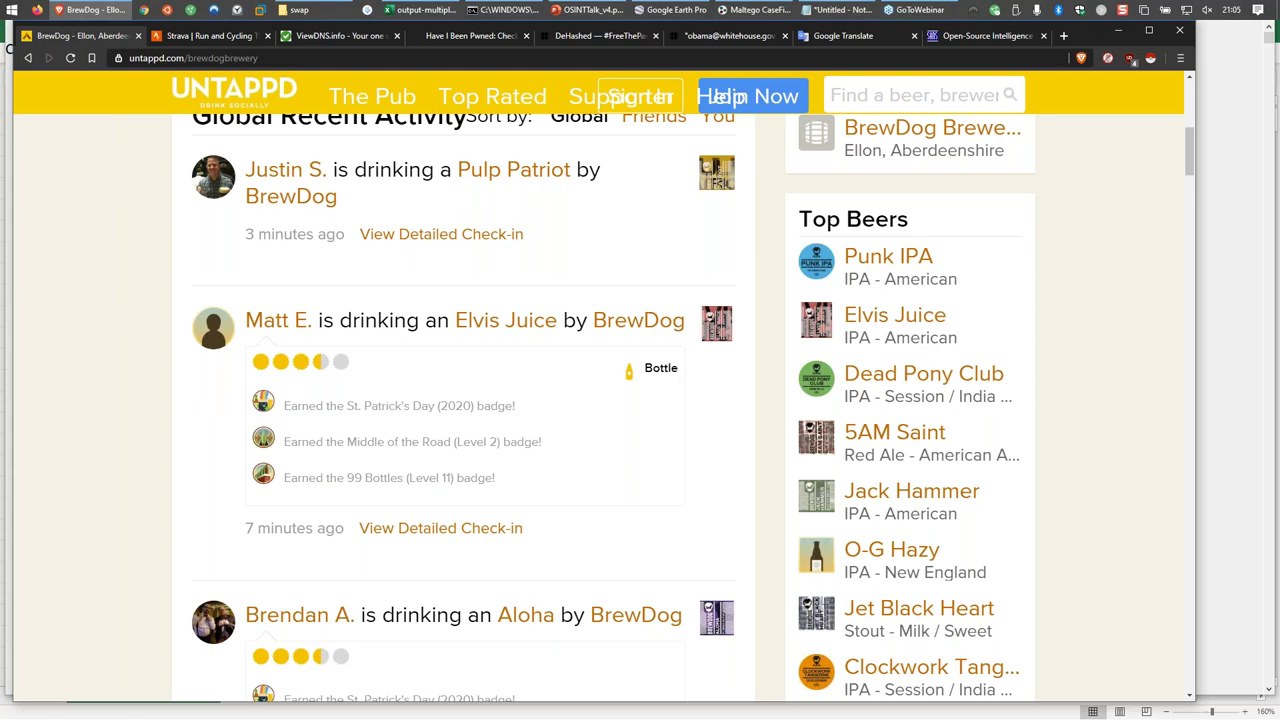
Step: Replace 'brewdogbrewery' in the Untappd address with the target username and load it
click(220, 58)
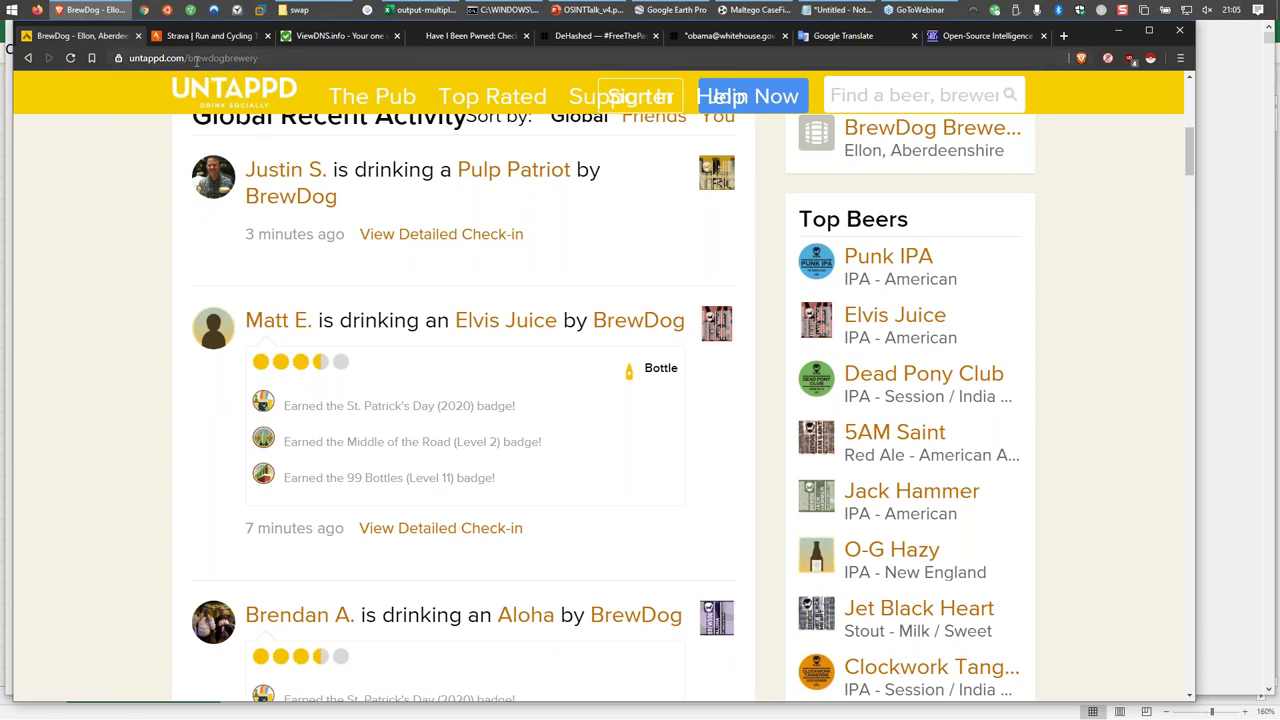
drag(218, 58, 329, 64)
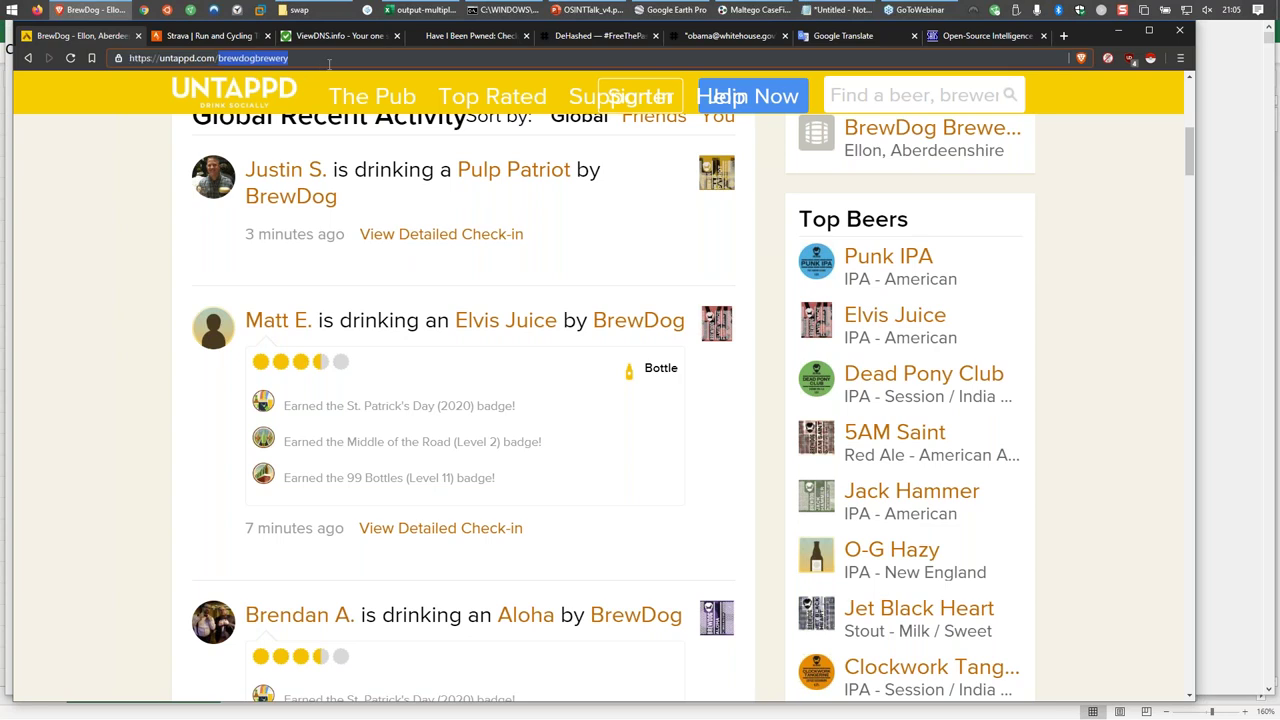
text(mogford)
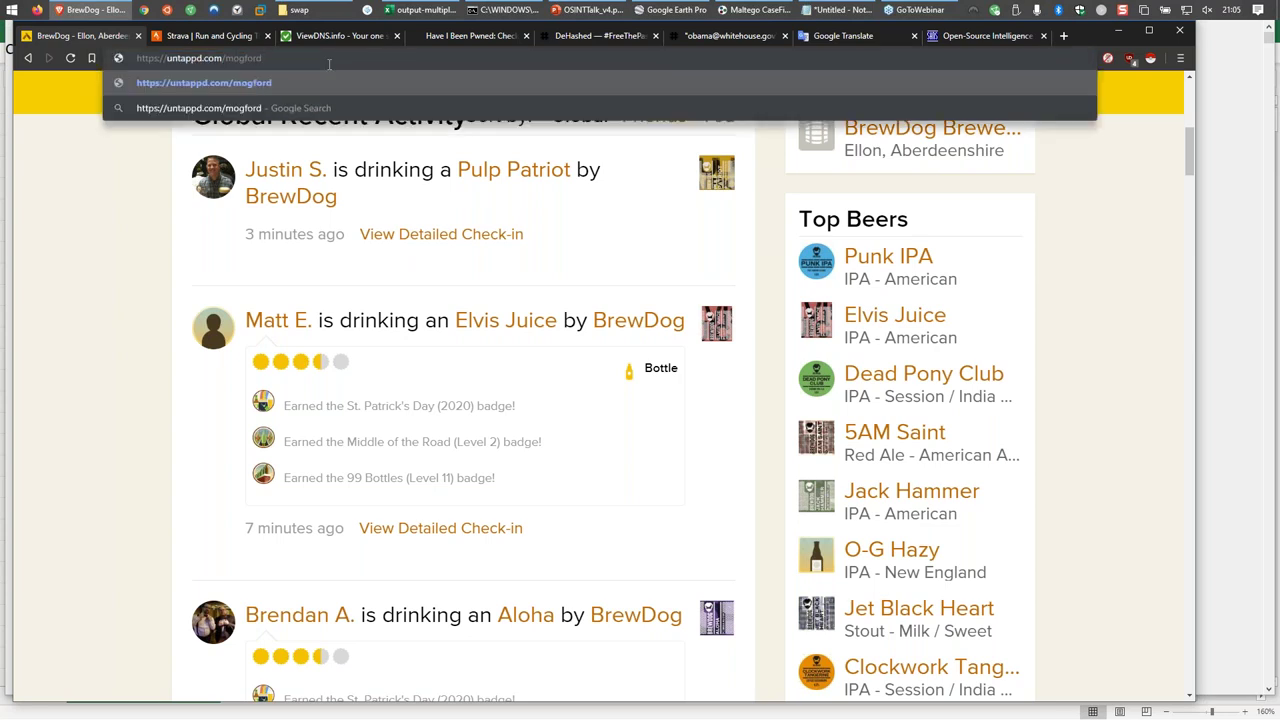
key(Return)
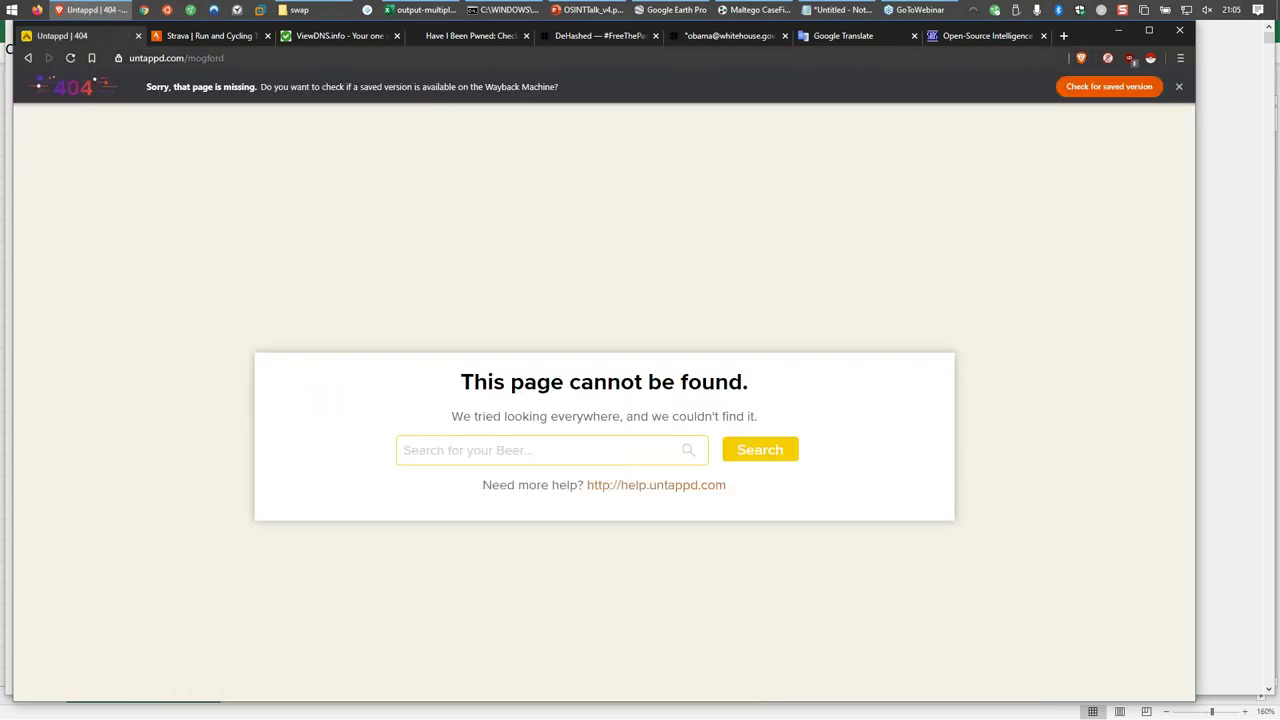
click(242, 58)
click(242, 58)
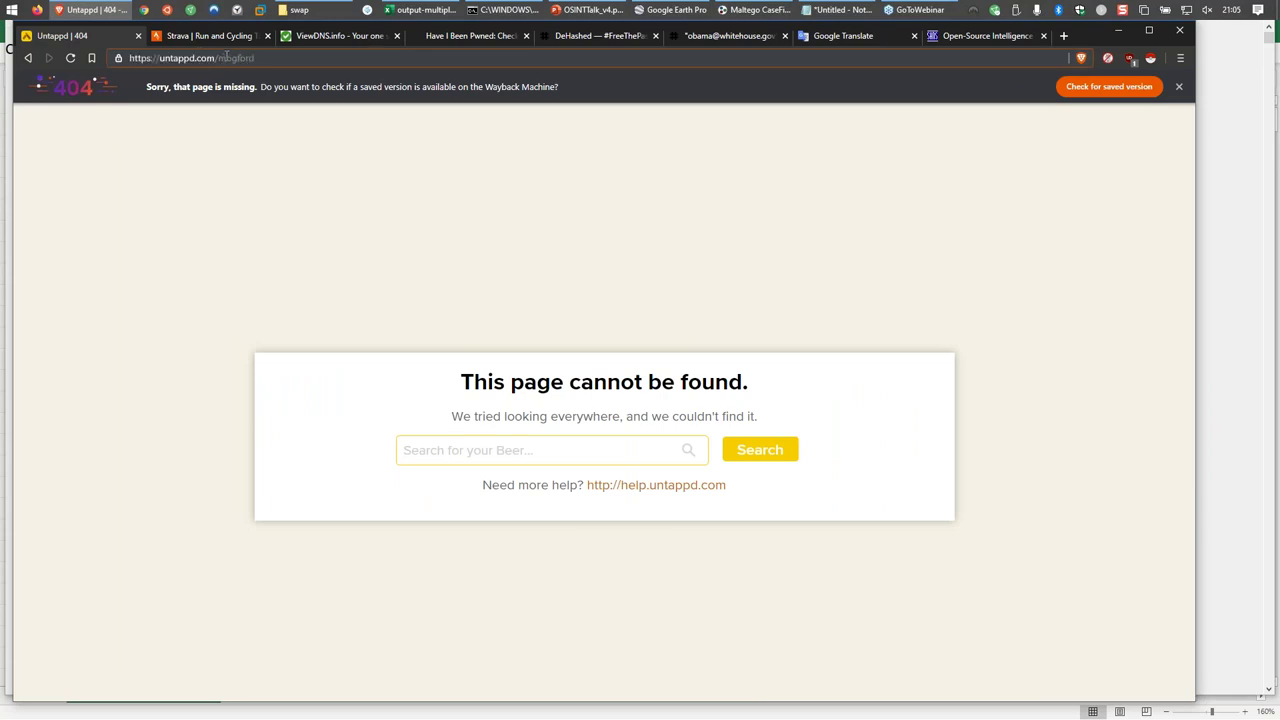
drag(218, 58, 289, 58)
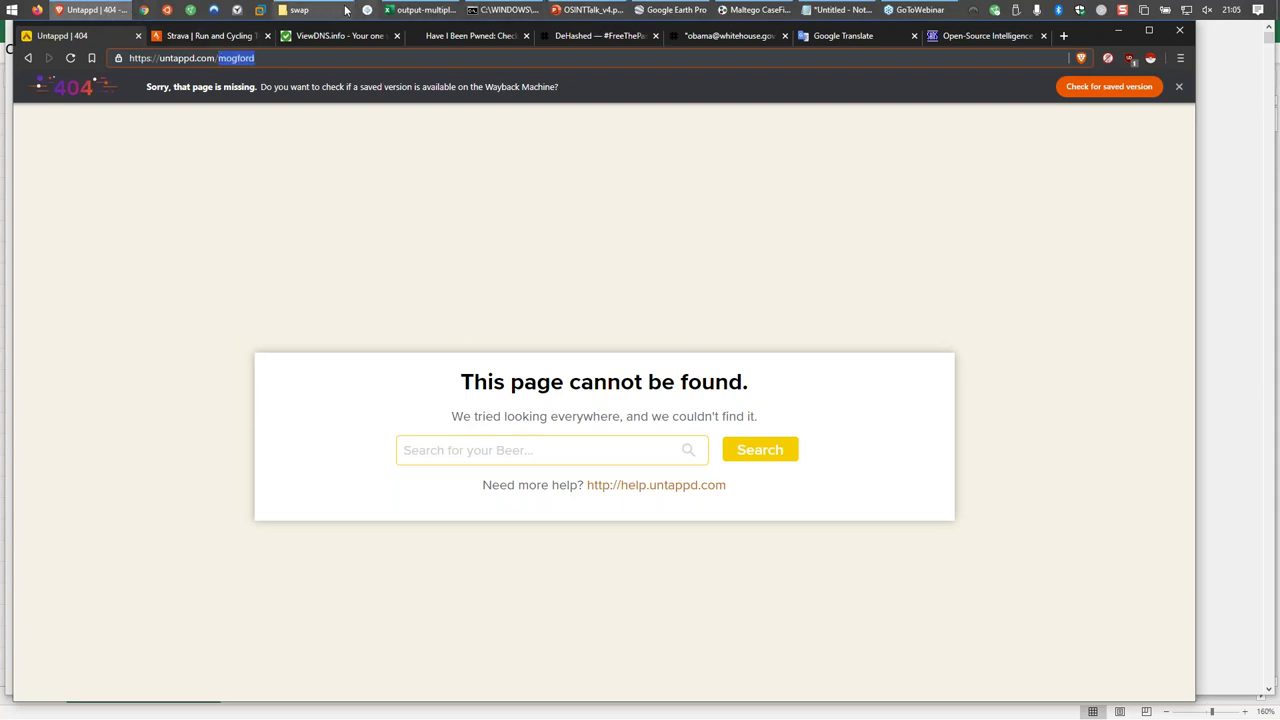
Step: In Command Prompt, type 'python untappd.py -u' with the target username and browse command history
click(505, 10)
text(python untappd.py -u max2811)
key(Up)
key(Up)
key(Down)
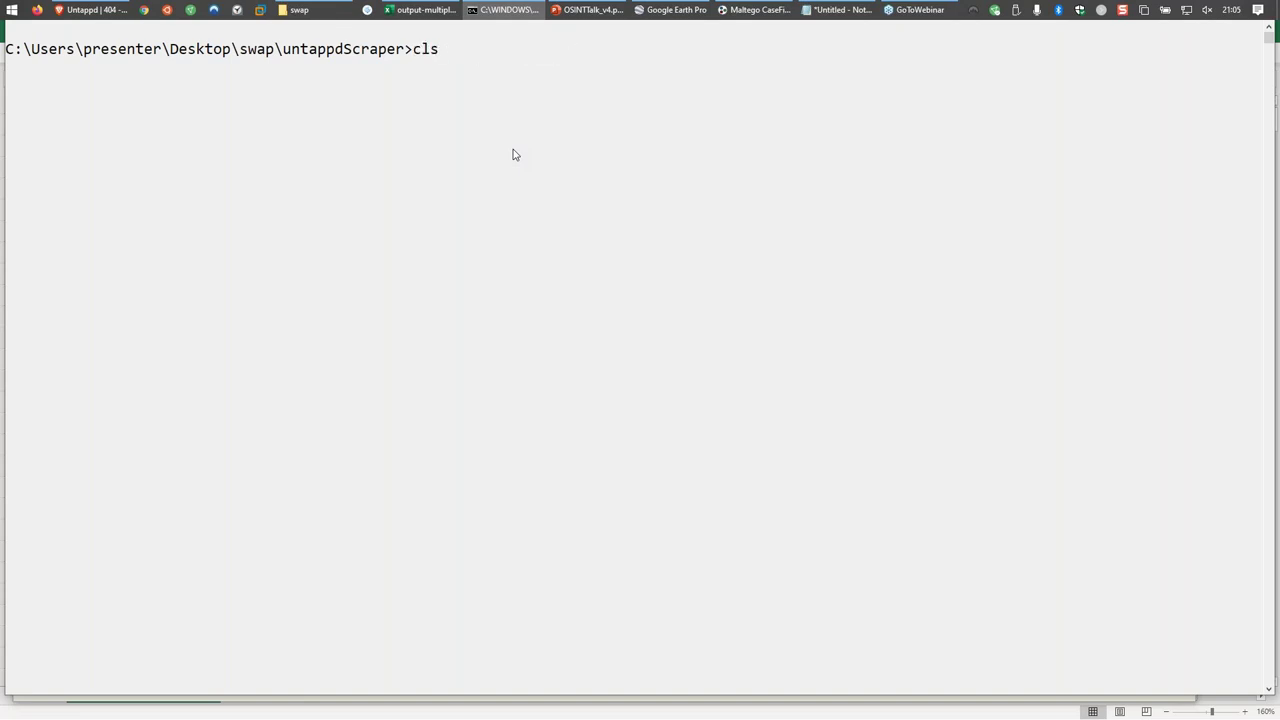
key(alt+Tab)
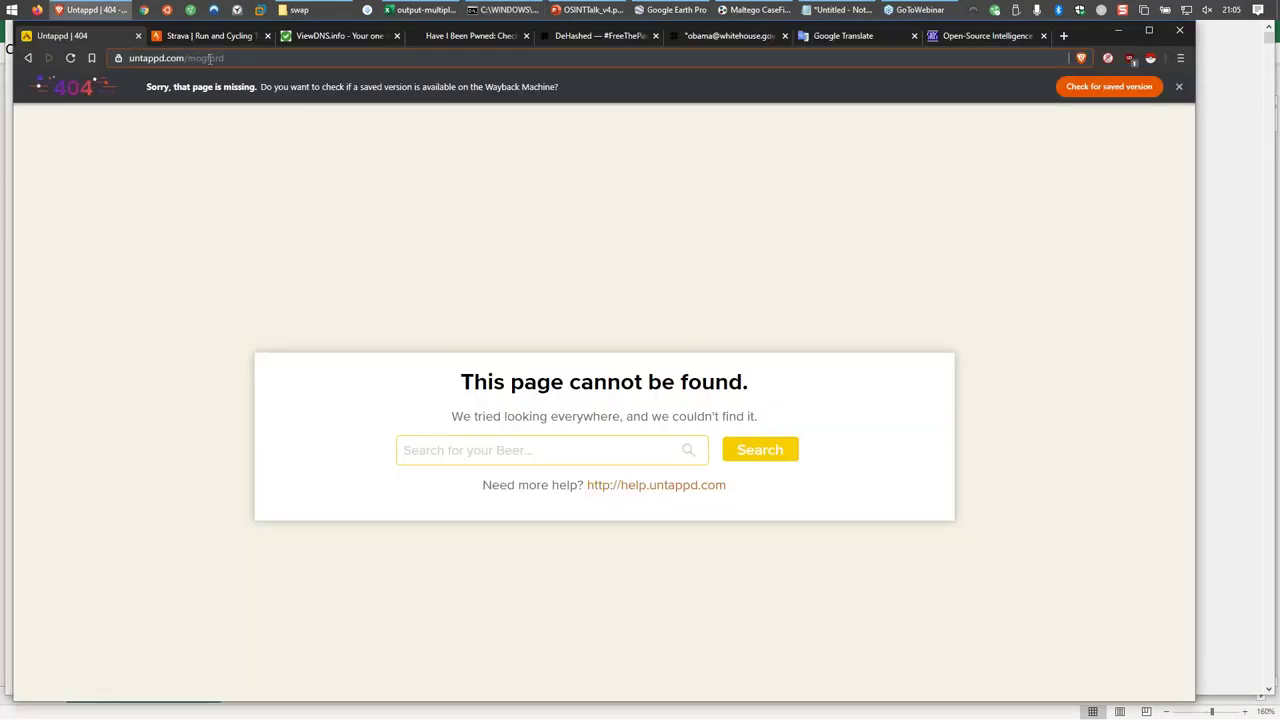
Step: Back in the browser, put the target username into the Untappd address and reload
double_click(210, 58)
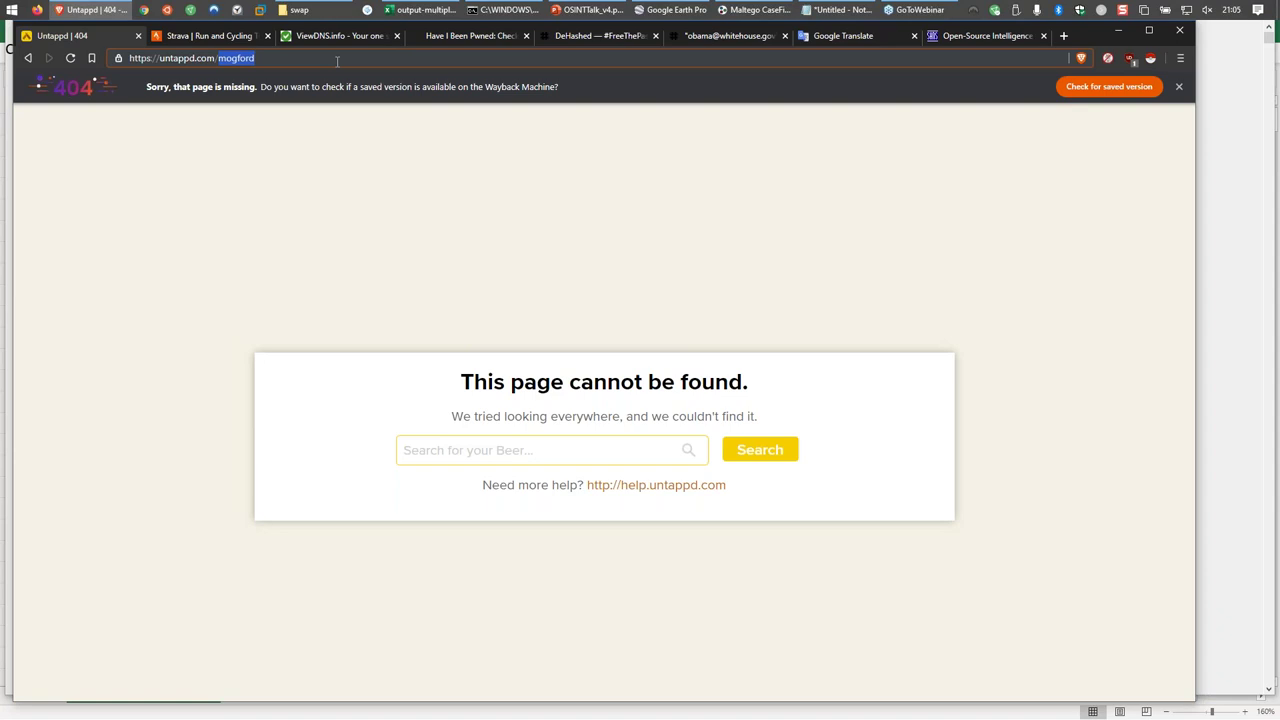
text(max2811)
key(Return)
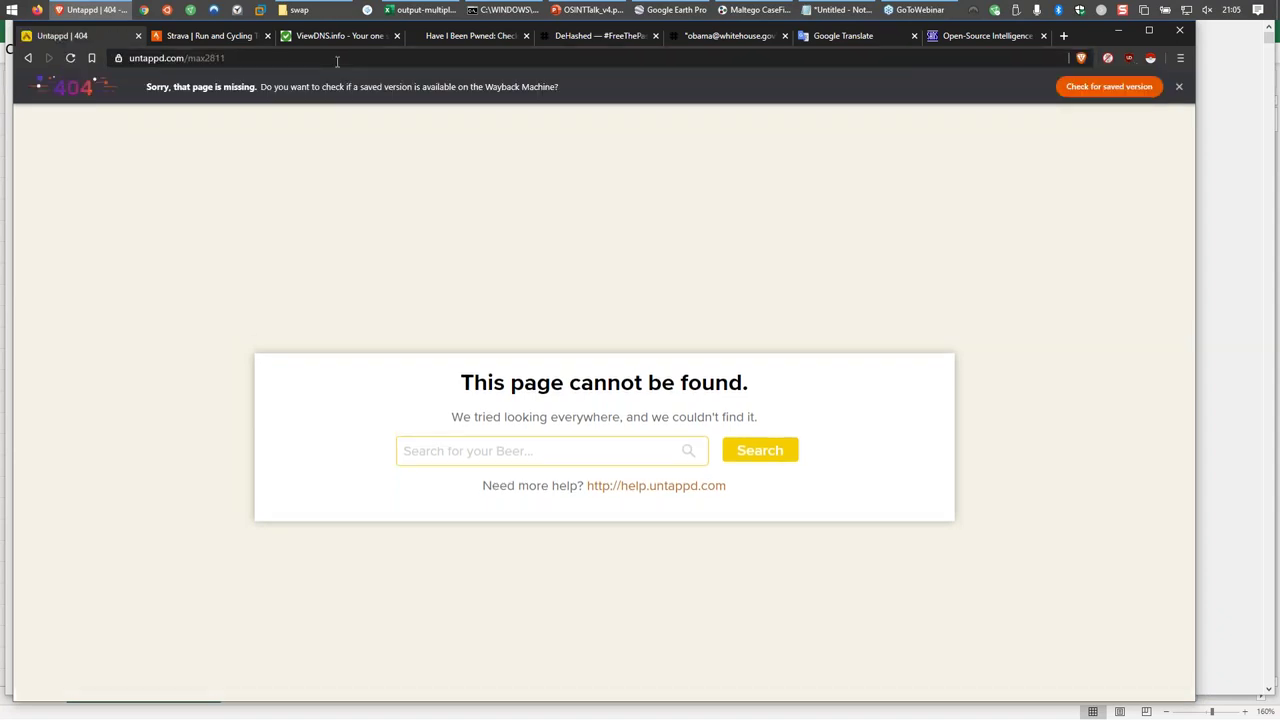
click(337, 58)
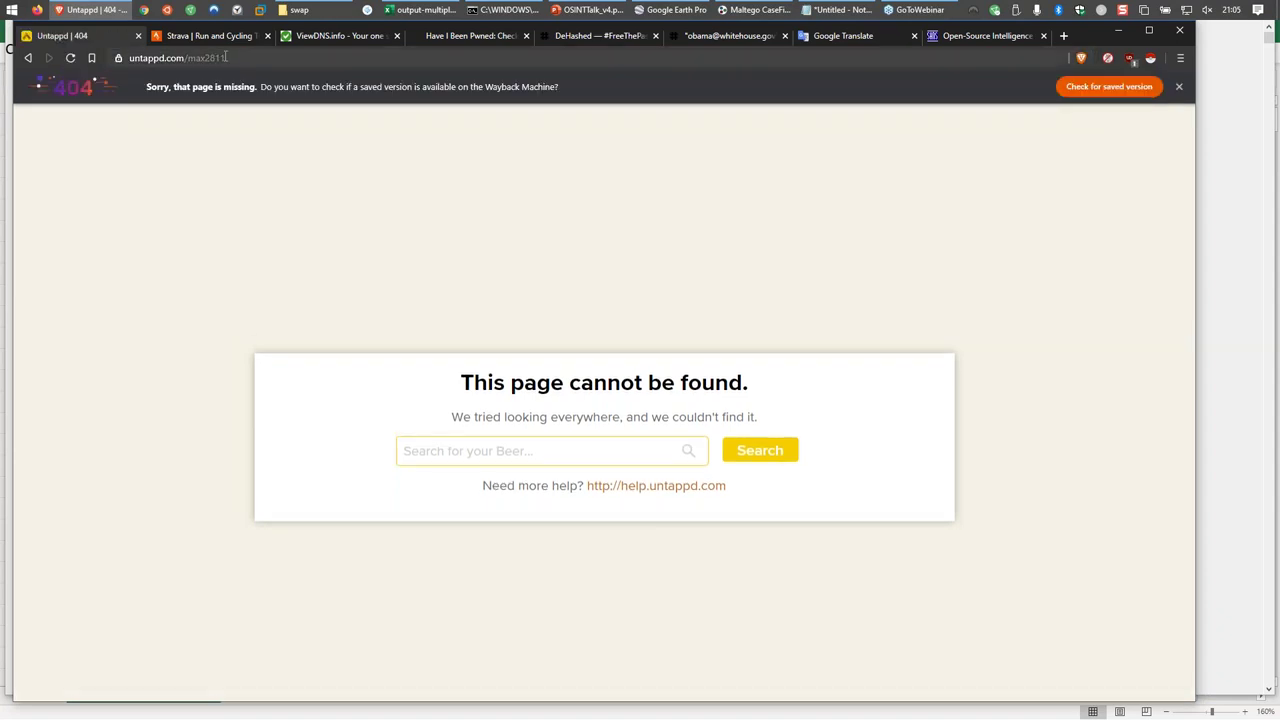
click(193, 58)
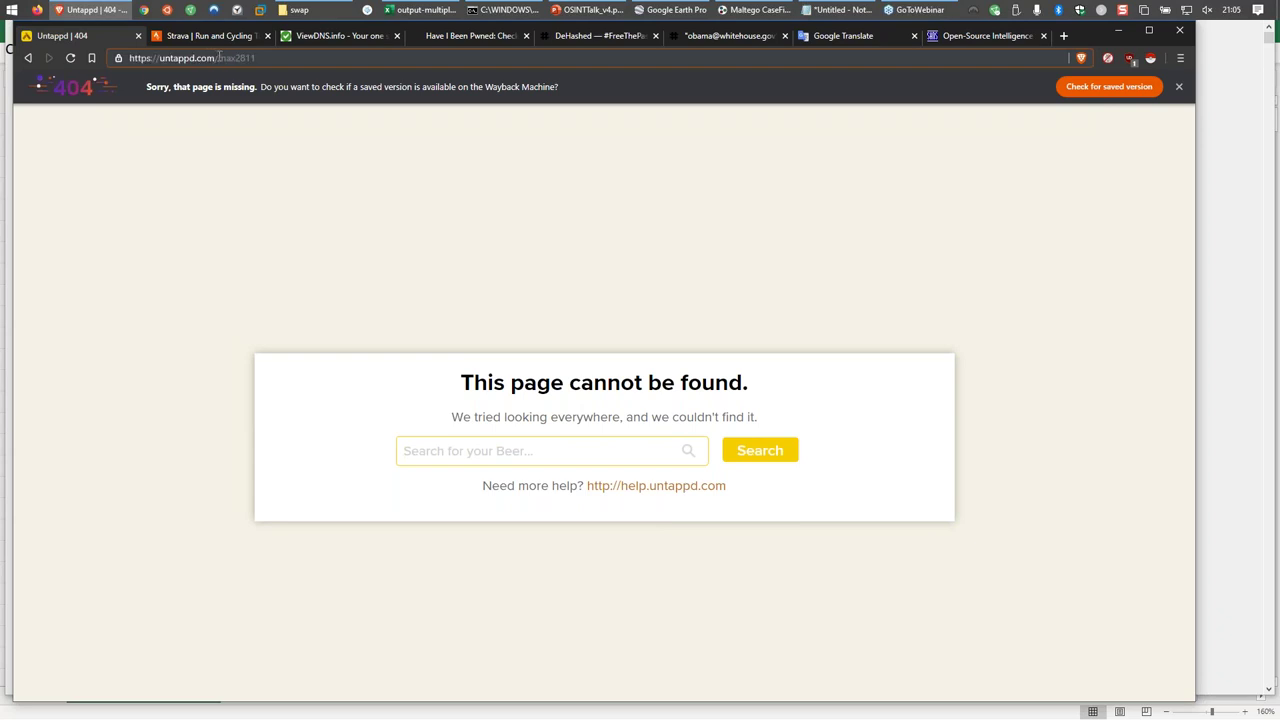
key(Return)
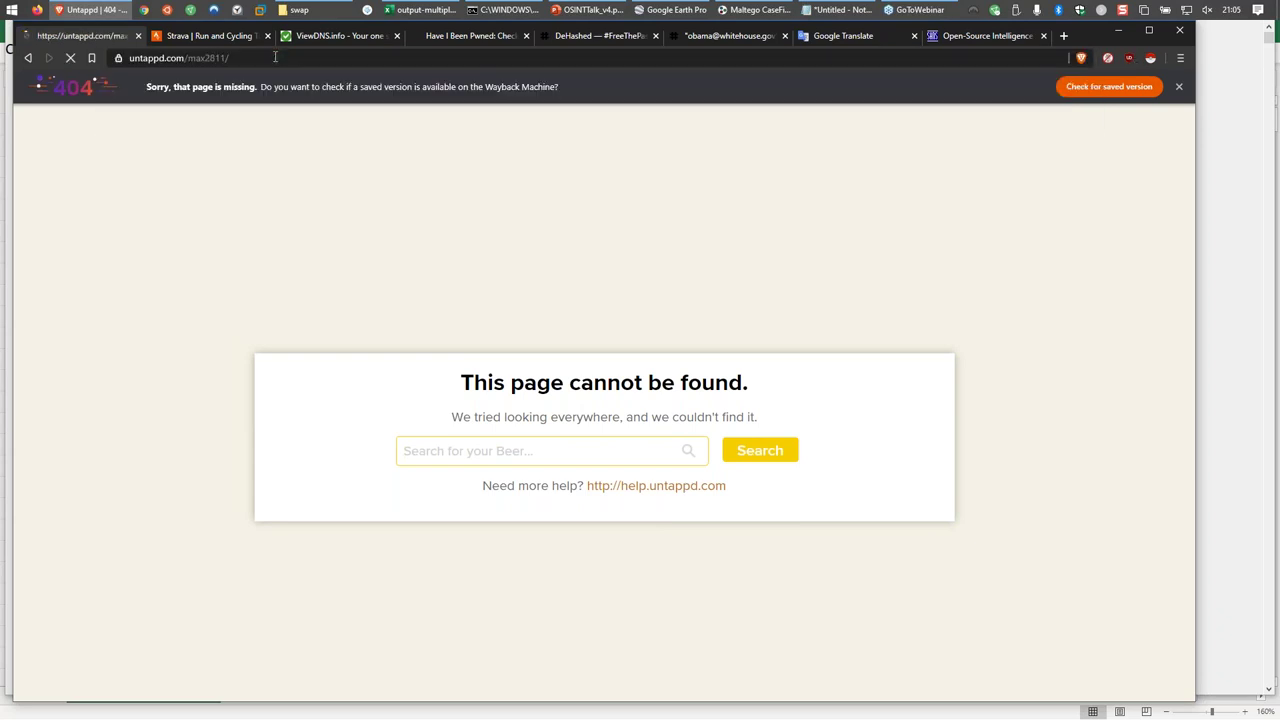
Step: Insert 'user/' after 'untappd.com/' to load the user's profile page
click(190, 58)
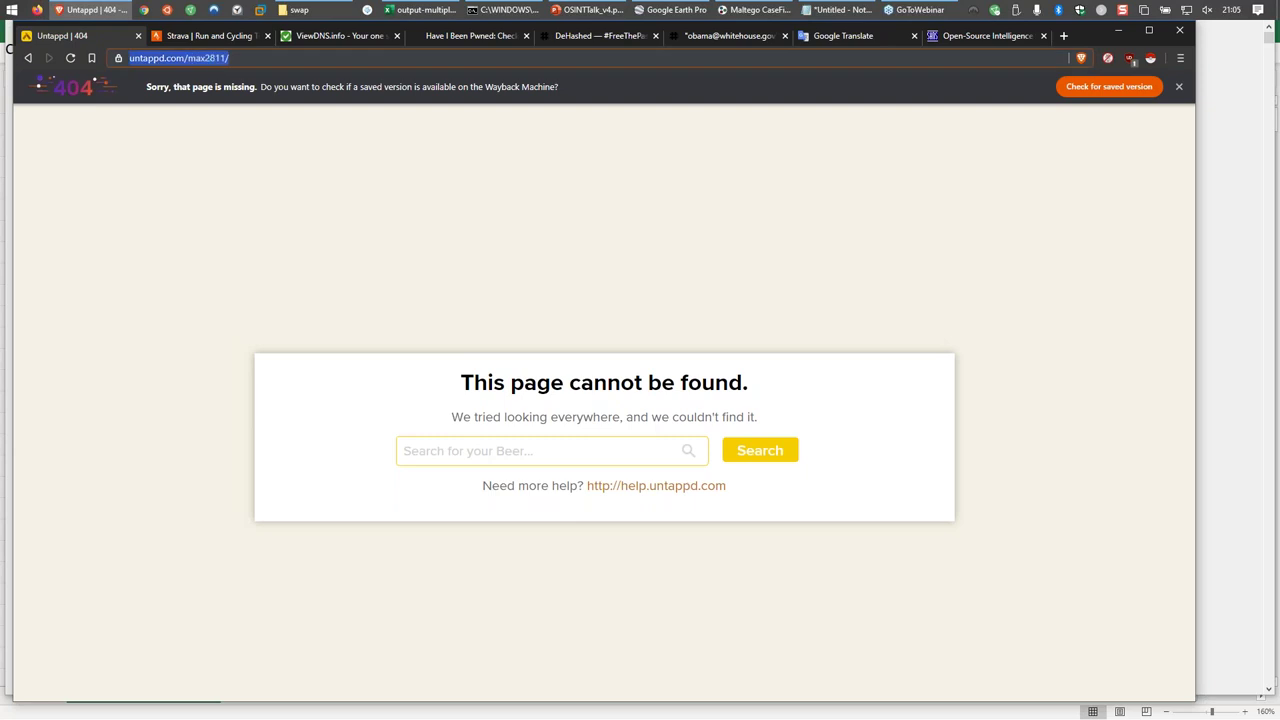
click(218, 58)
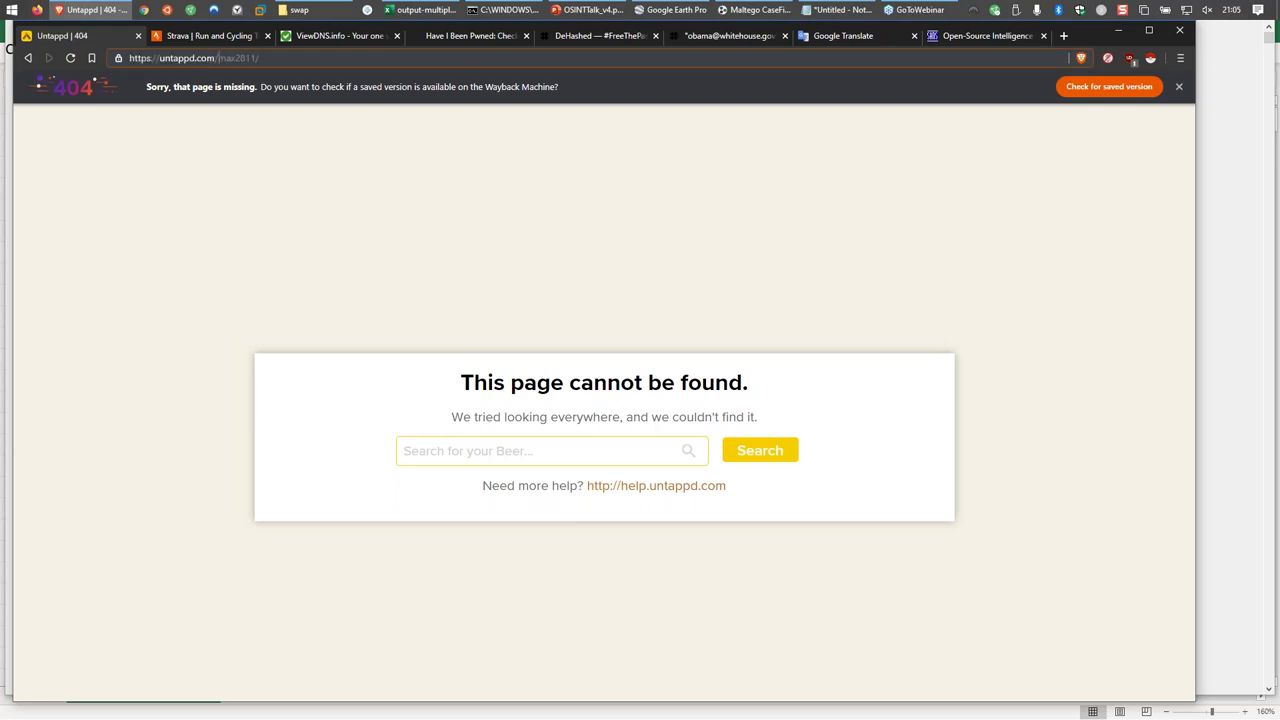
text(user)
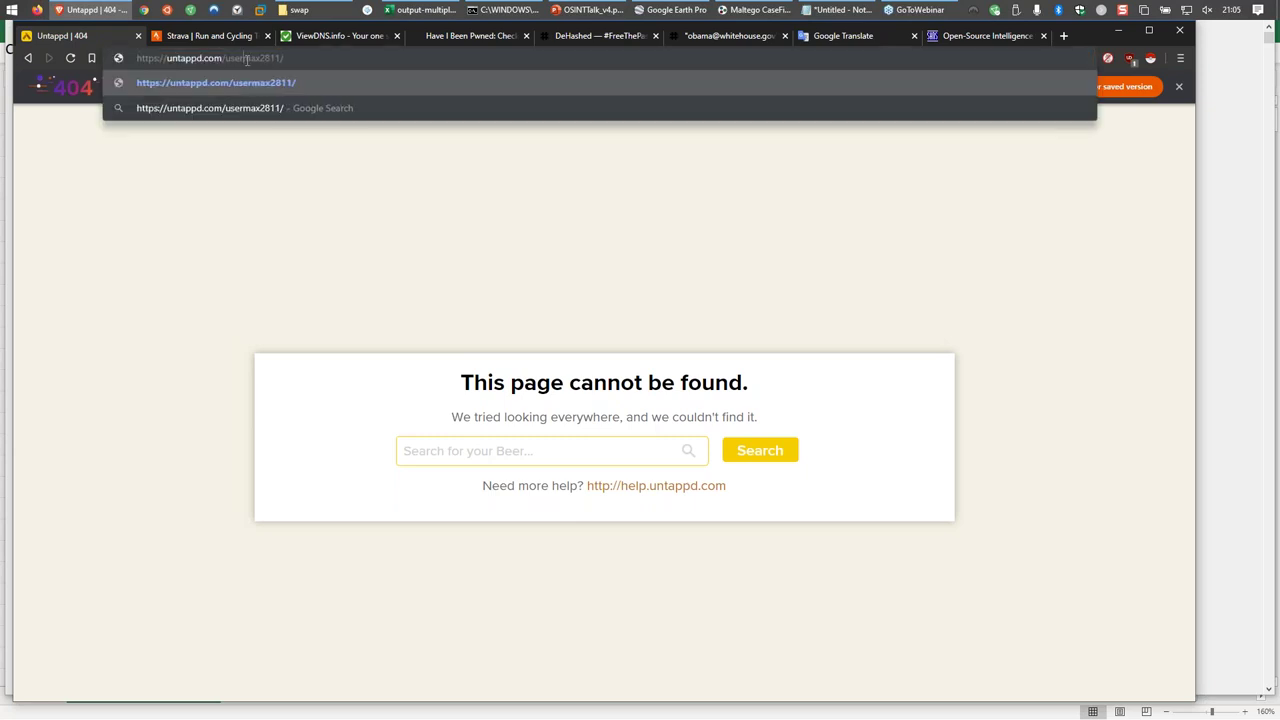
text(/)
key(Return)
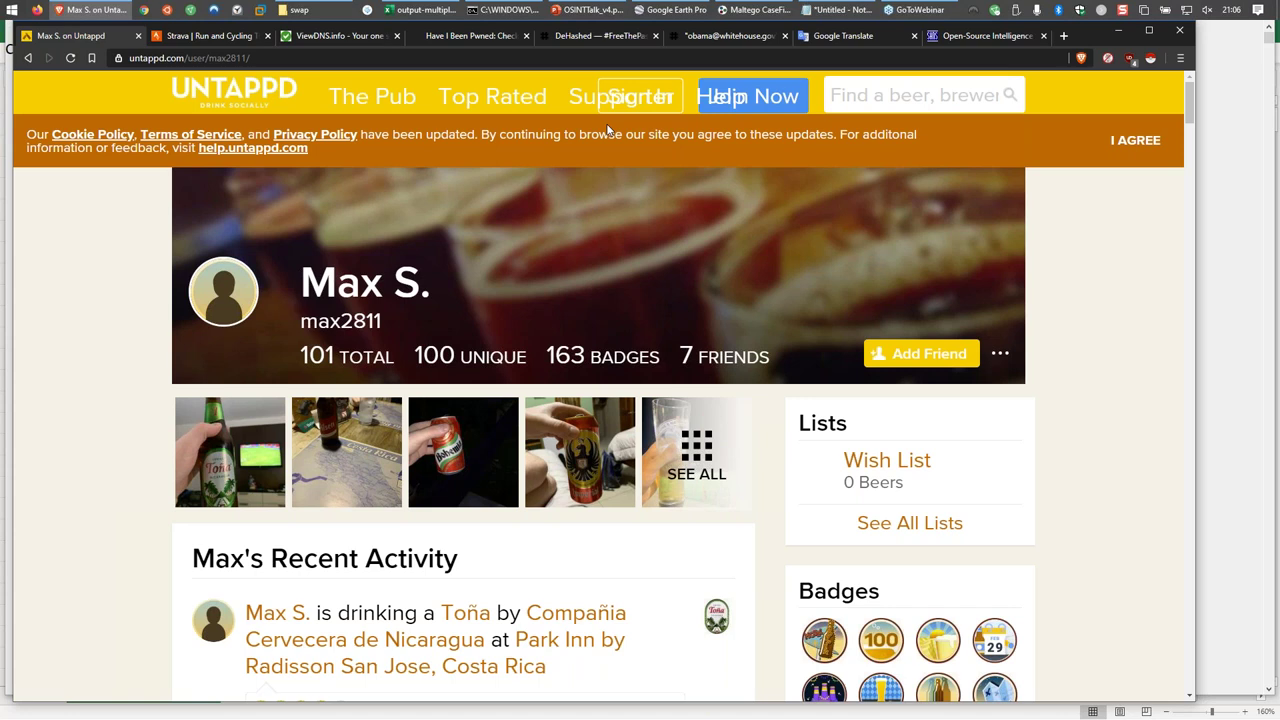
Step: Show the Untappd scraper's usage help with 'python untappd.py -h'
click(515, 13)
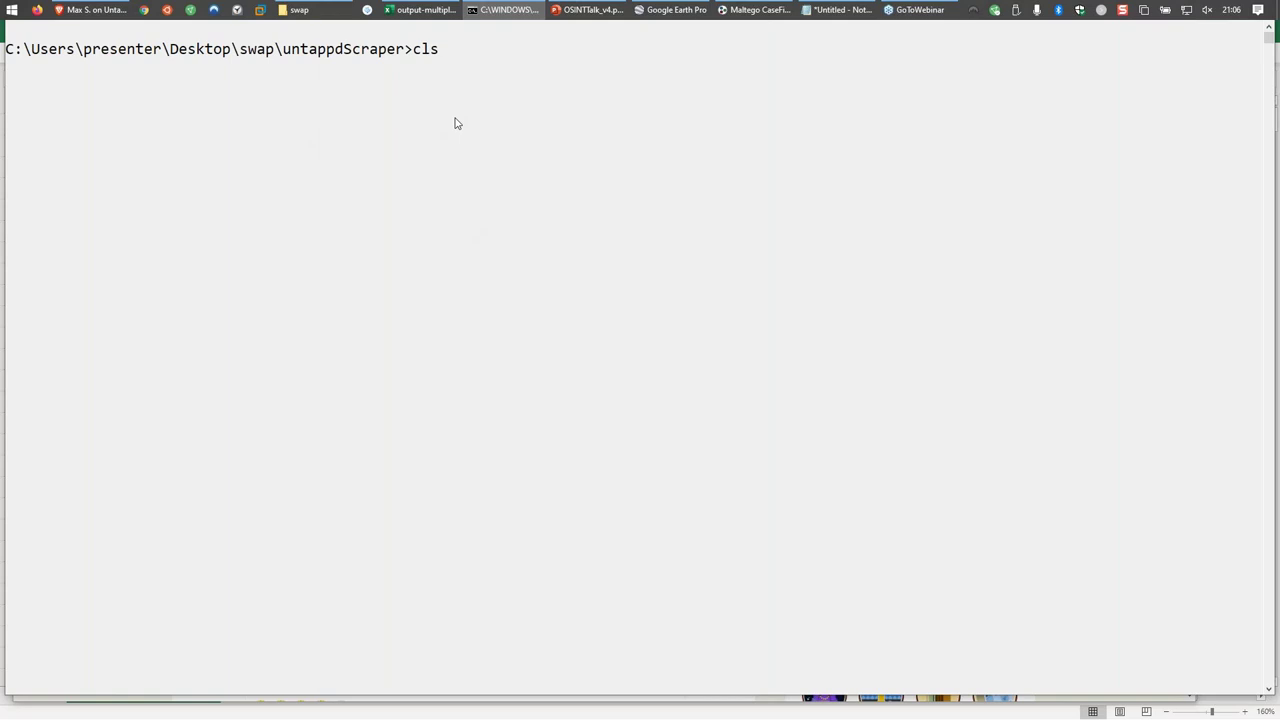
key(Up)
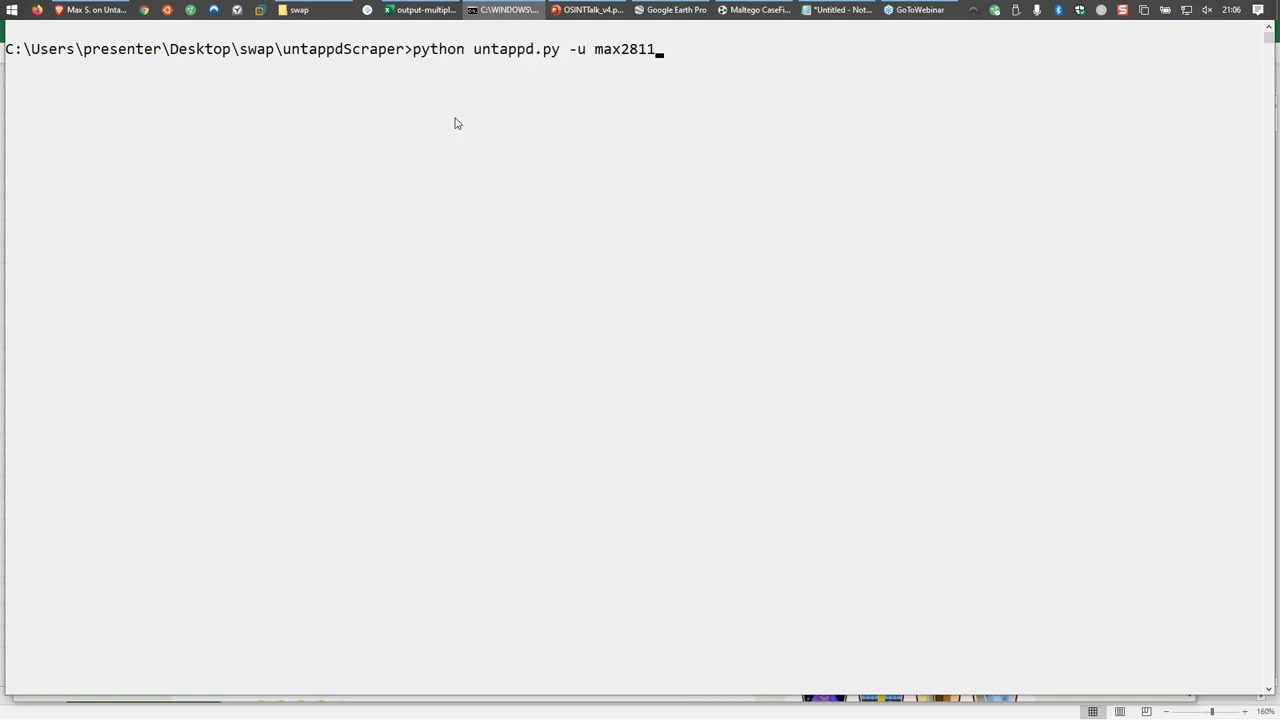
key(BackSpace)
key(BackSpace)
key(BackSpace)
key(BackSpace)
key(BackSpace)
key(BackSpace)
key(BackSpace)
key(BackSpace)
key(BackSpace)
text(h)
key(Return)
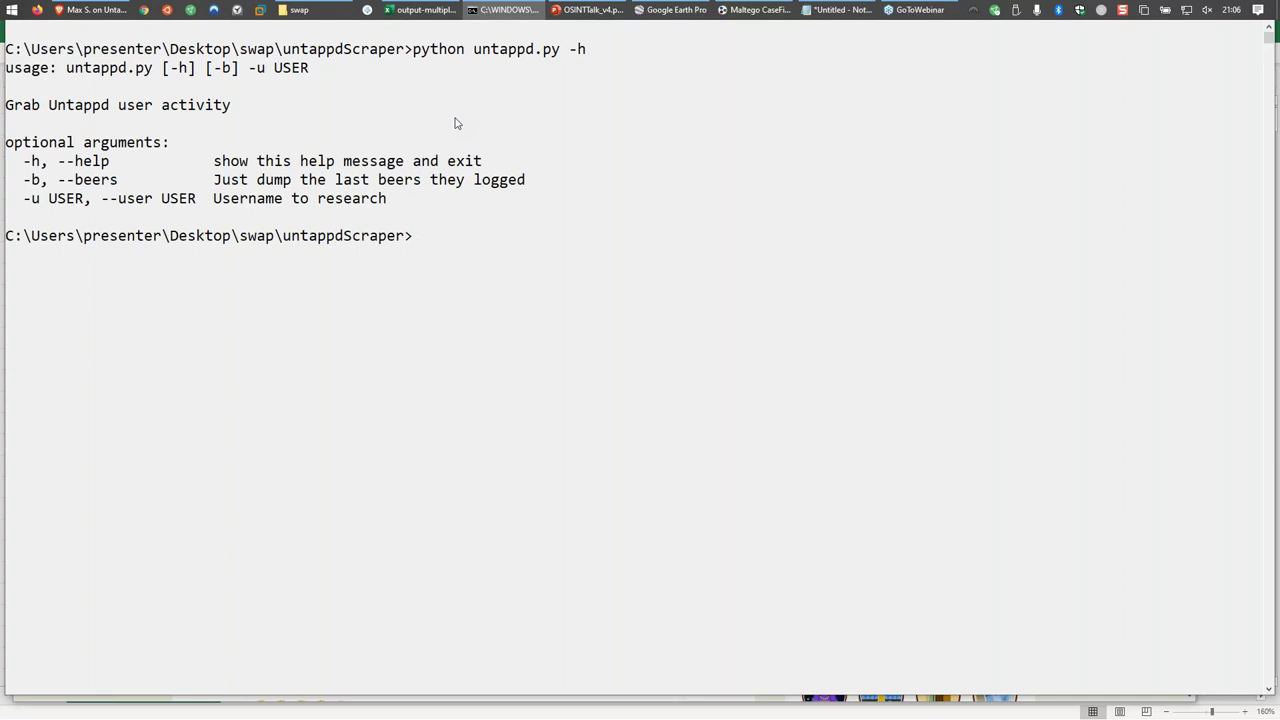
Step: Run the scraper with '-u' and the target username to fetch the user's data
key(Up)
key(BackSpace)
text(u max2811)
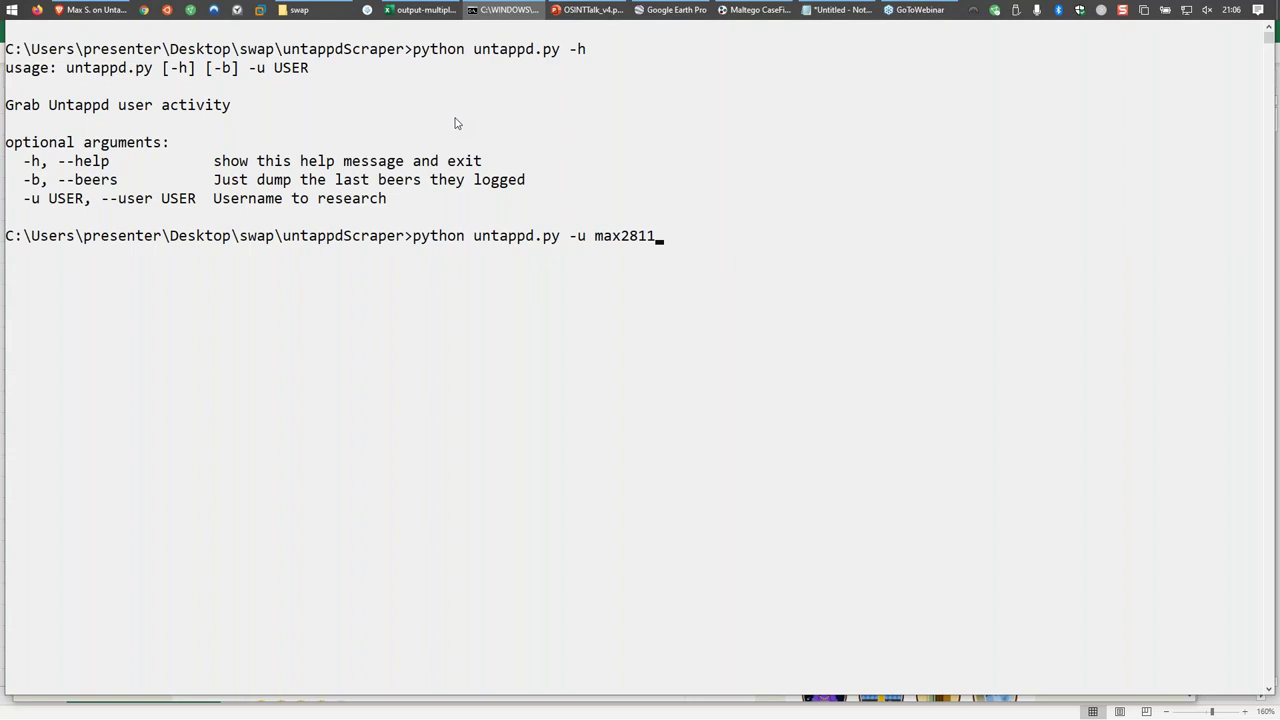
key(Return)
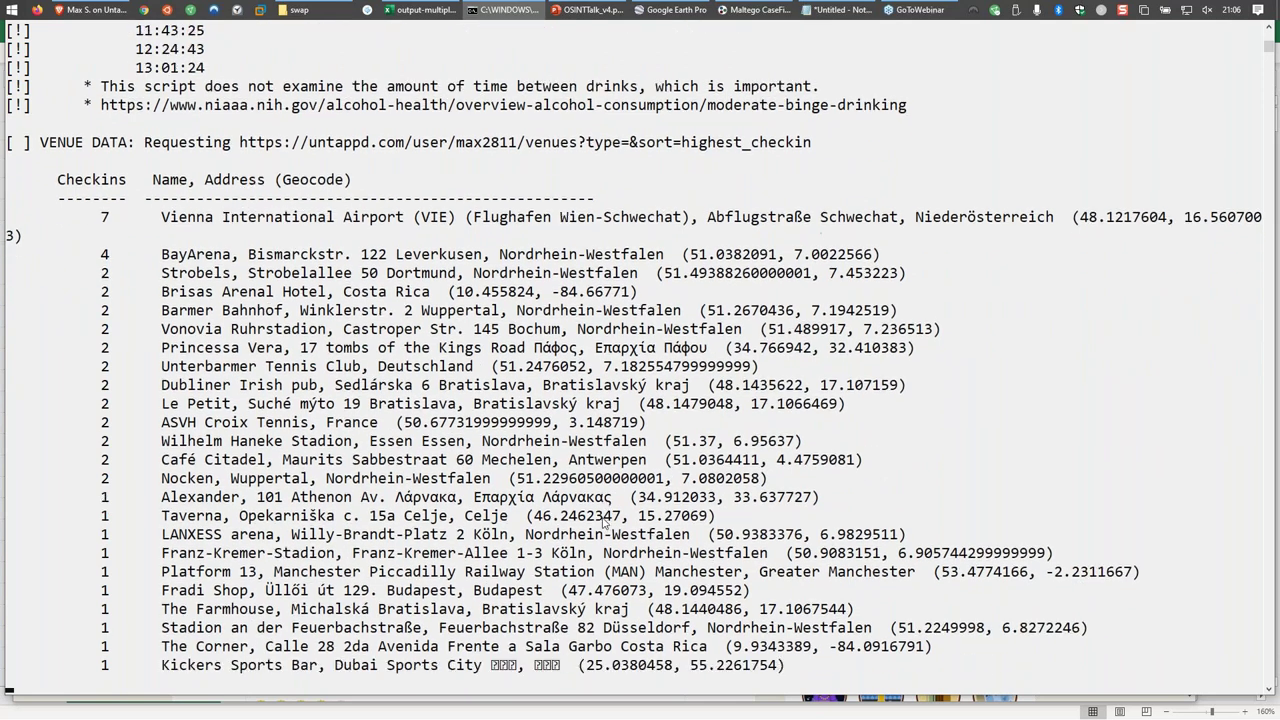
Step: Compare the scraper output with the browser profile, highlighting the Total Beers count of 101
scroll(603, 522, up, 15)
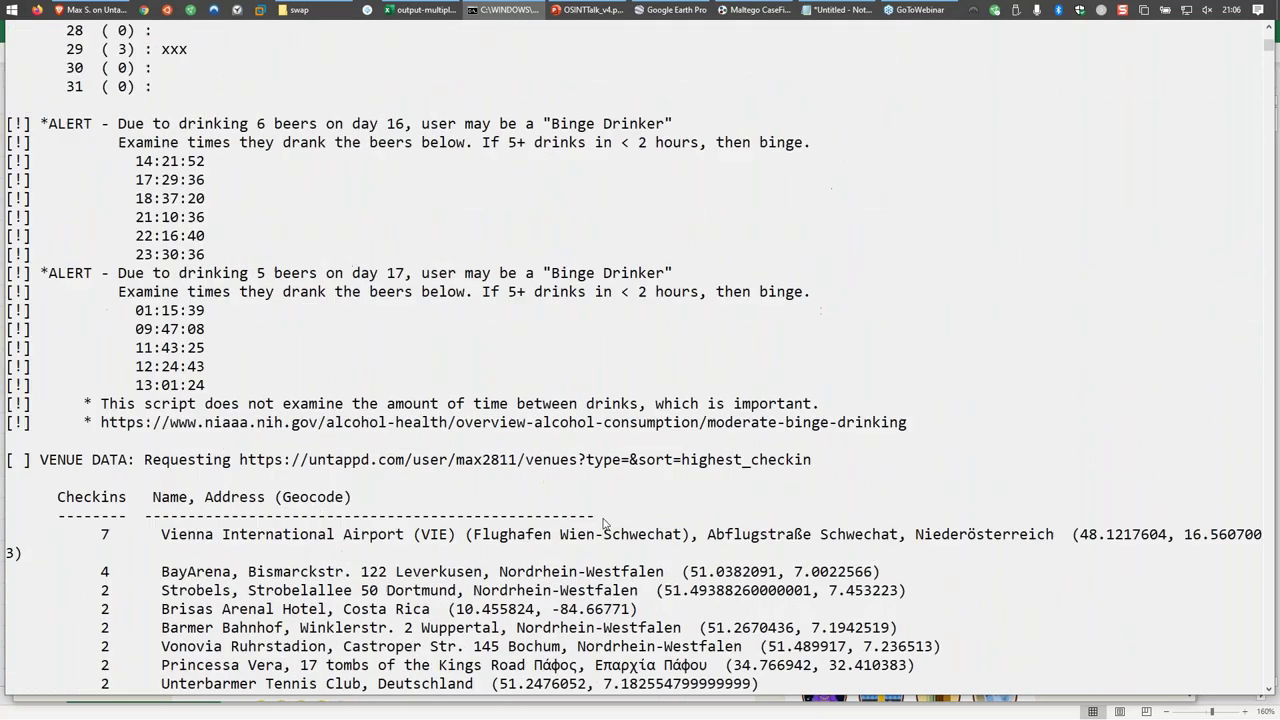
scroll(603, 523, up, 12)
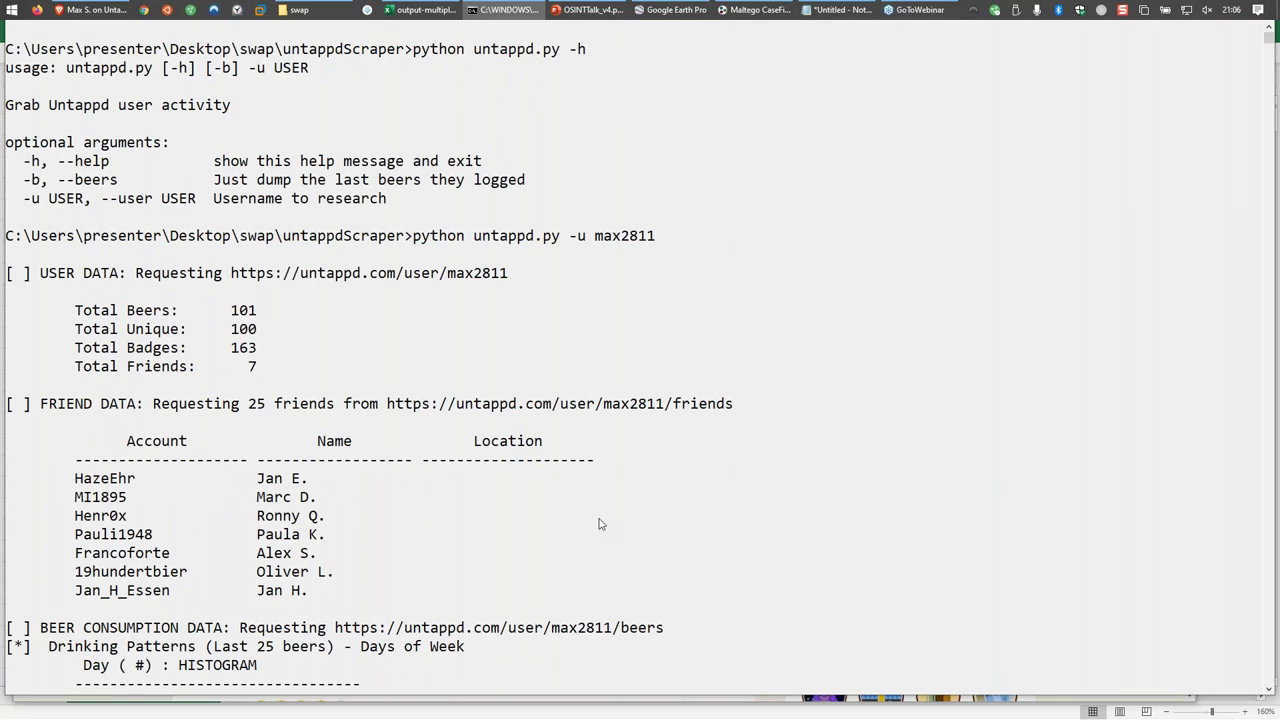
scroll(586, 536, down, 1)
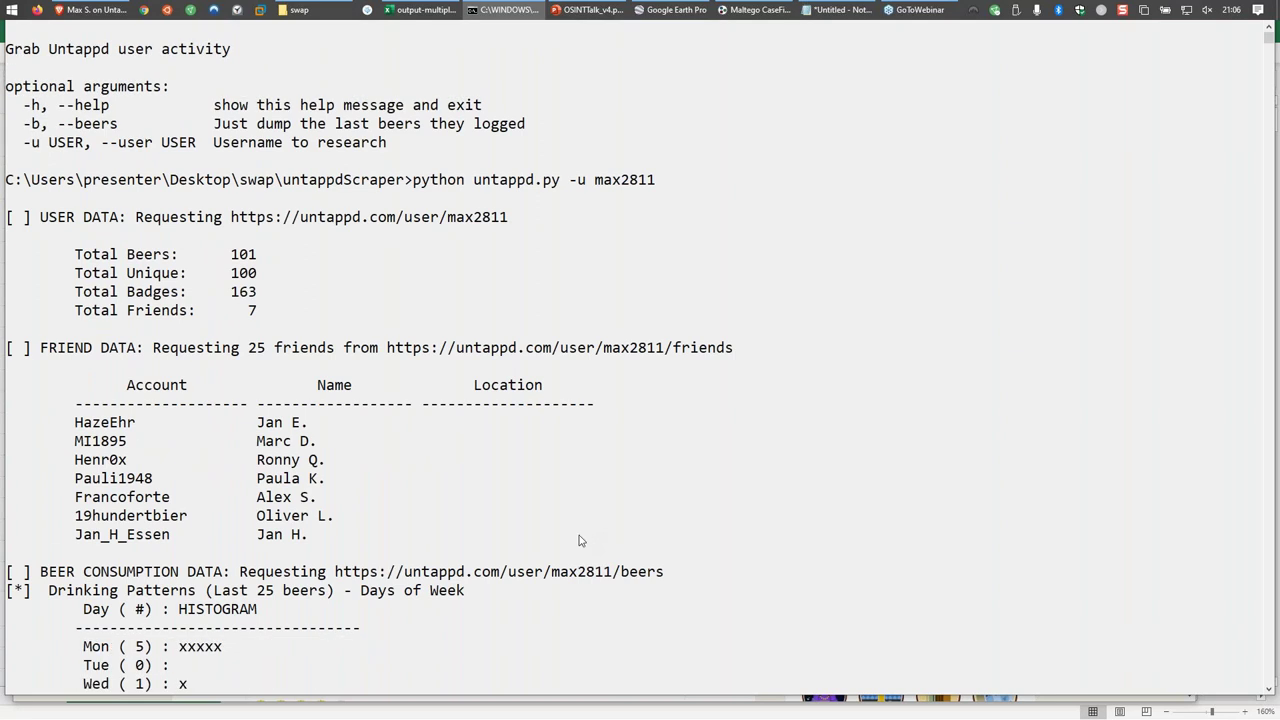
scroll(580, 540, down, 1)
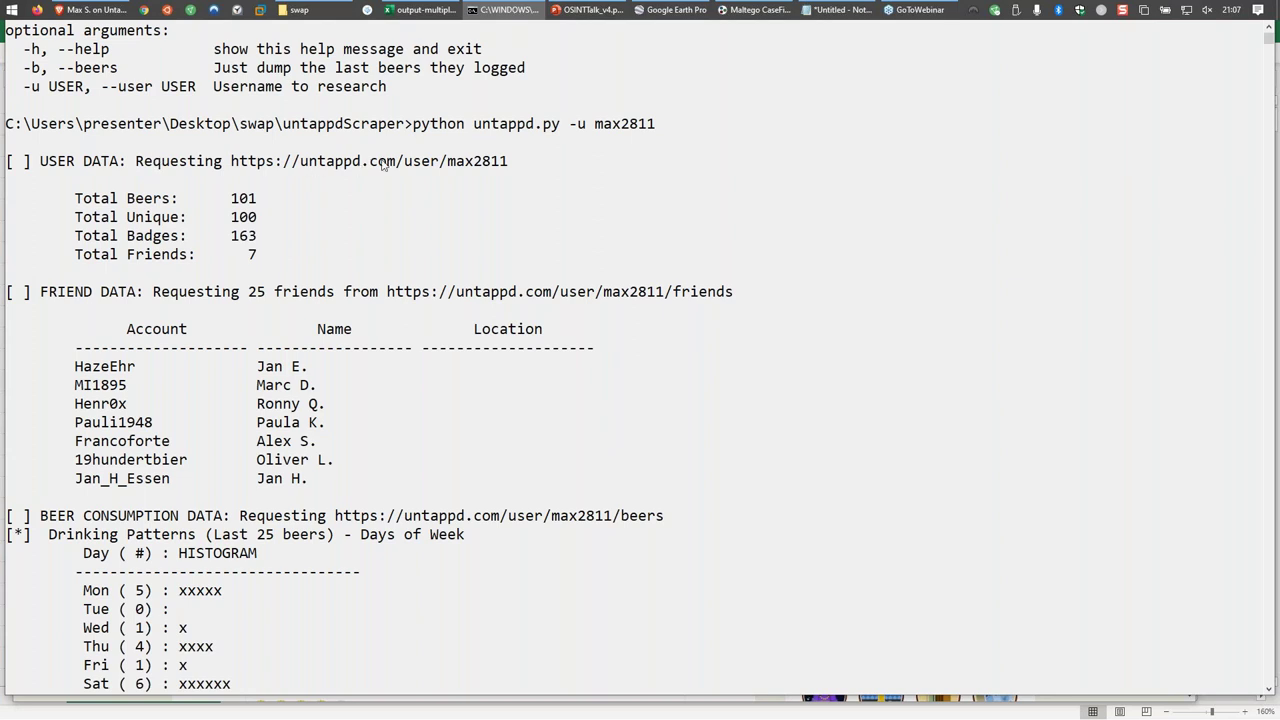
drag(310, 163, 467, 172)
click(494, 162)
click(99, 13)
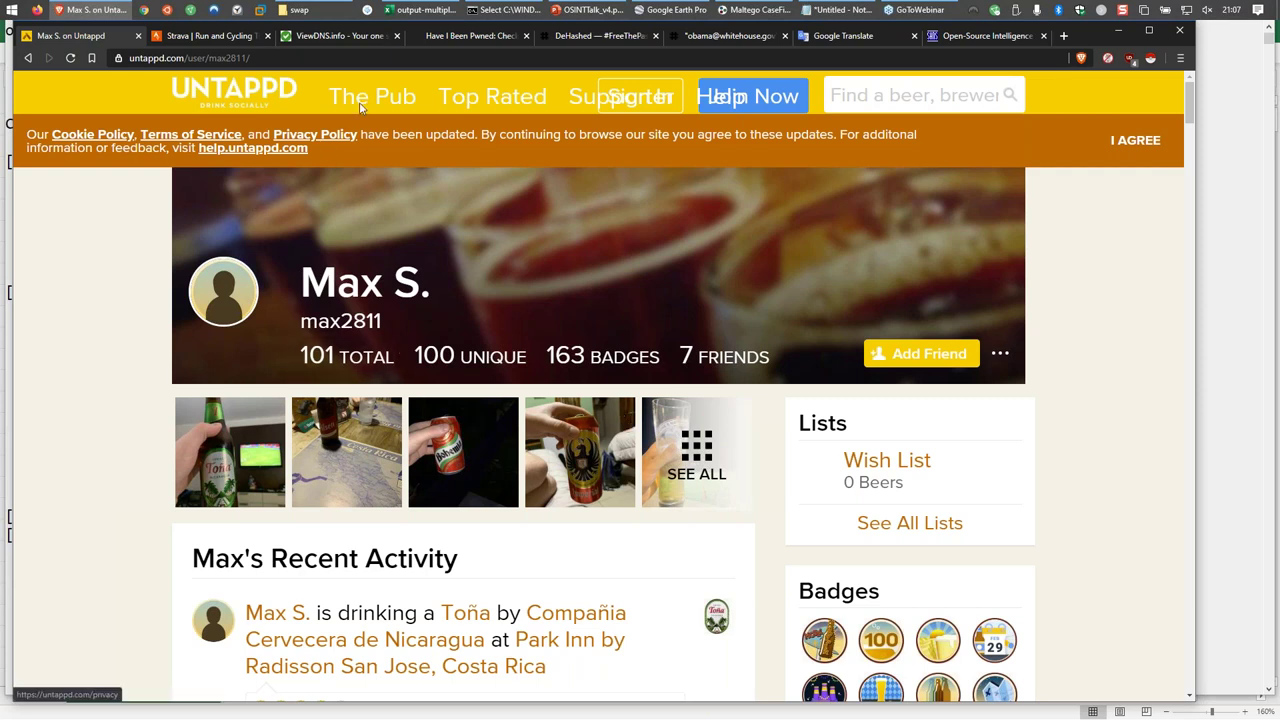
click(505, 10)
click(302, 216)
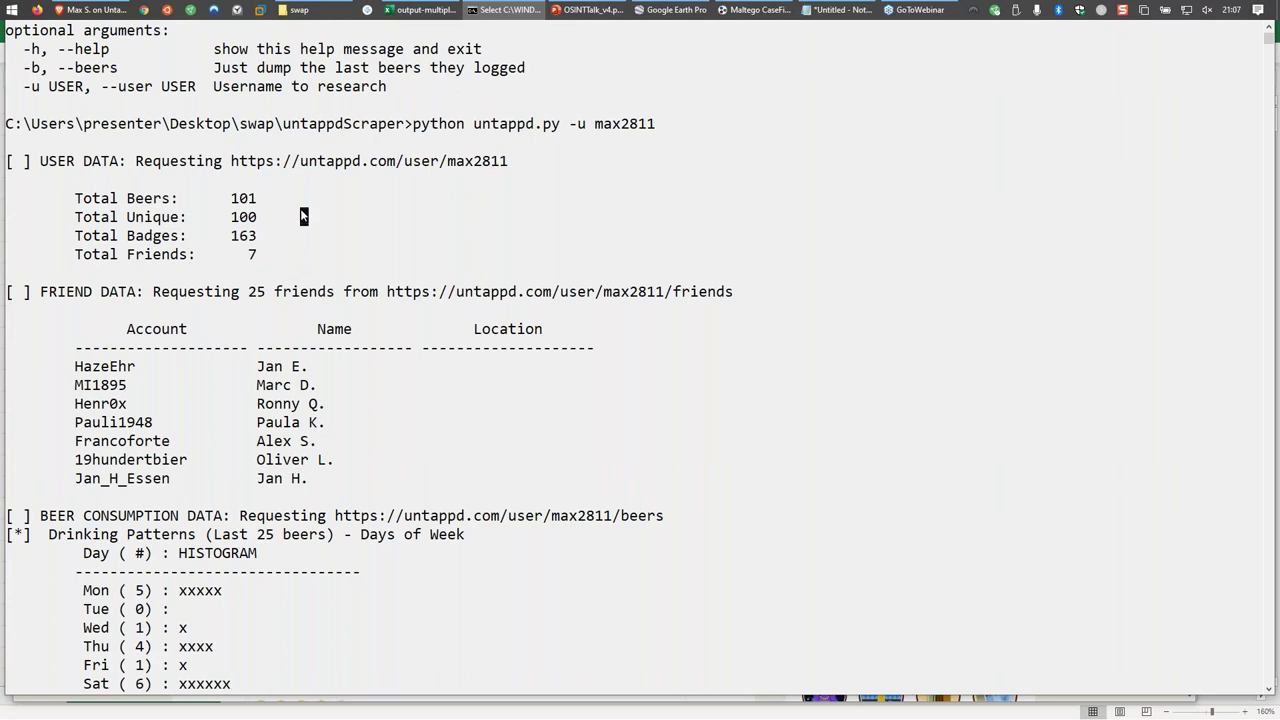
click(226, 199)
scroll(362, 426, down, 3)
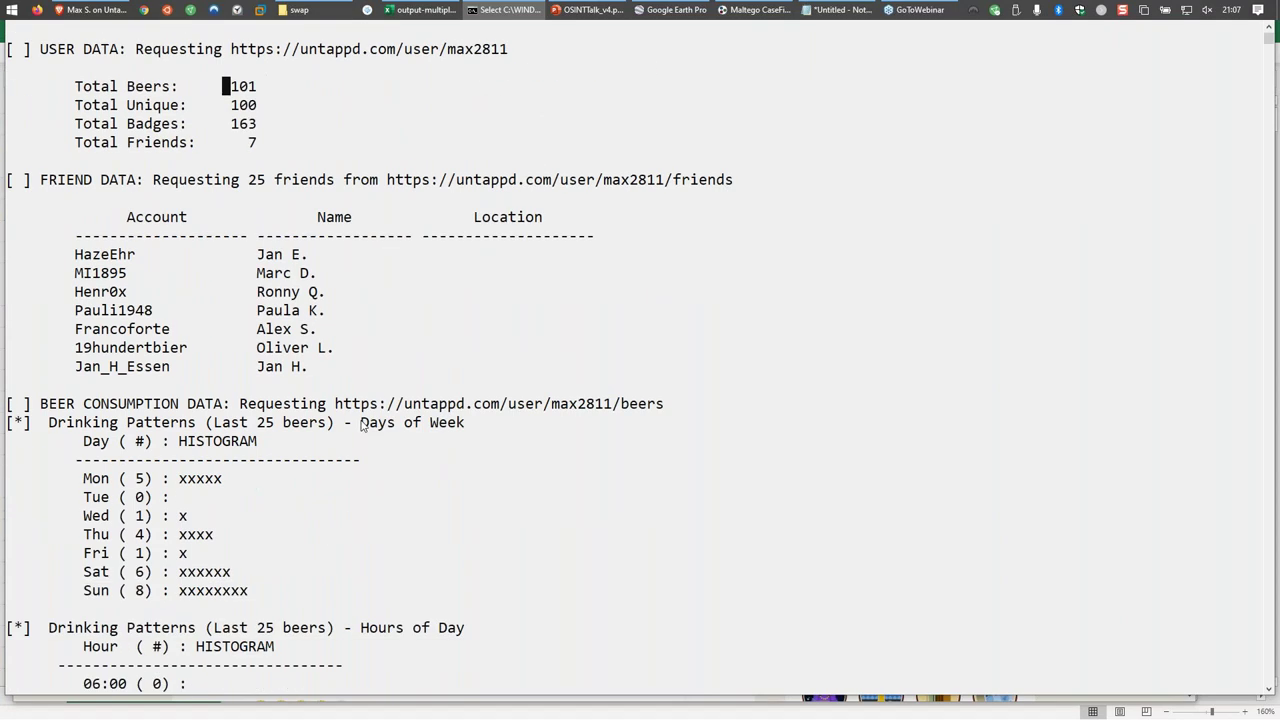
scroll(362, 426, down, 1)
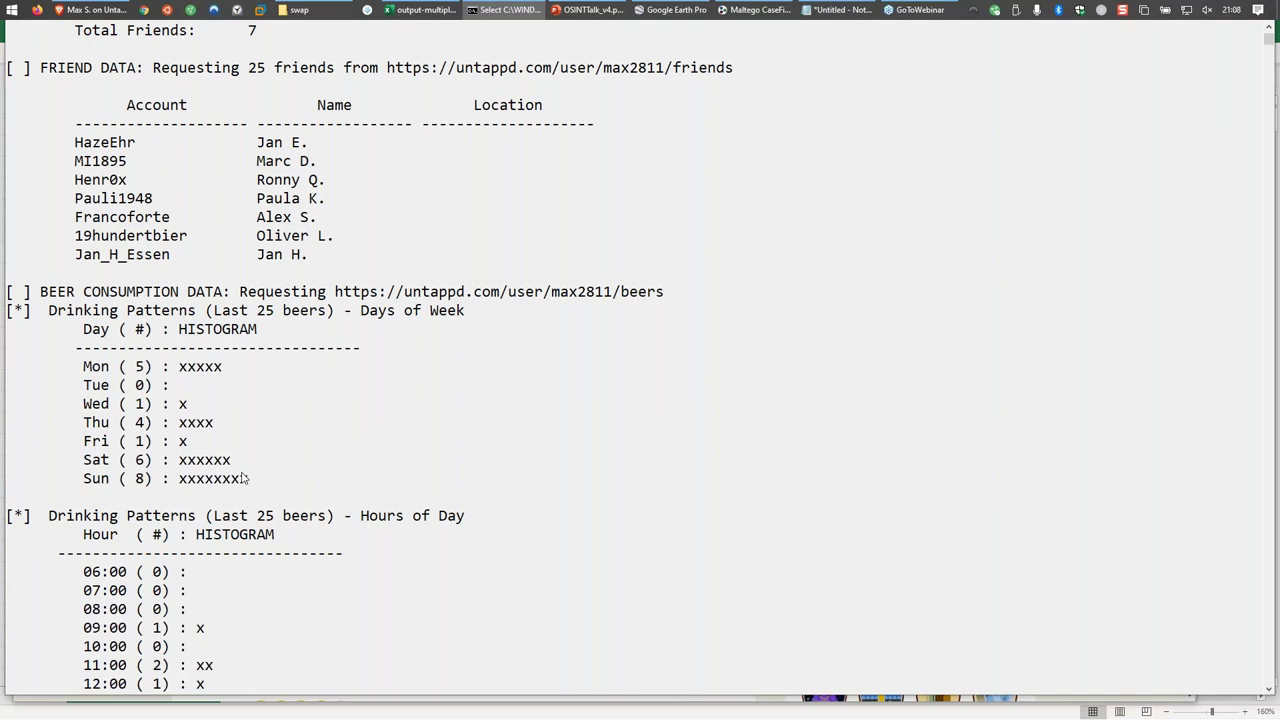
scroll(243, 480, down, 2)
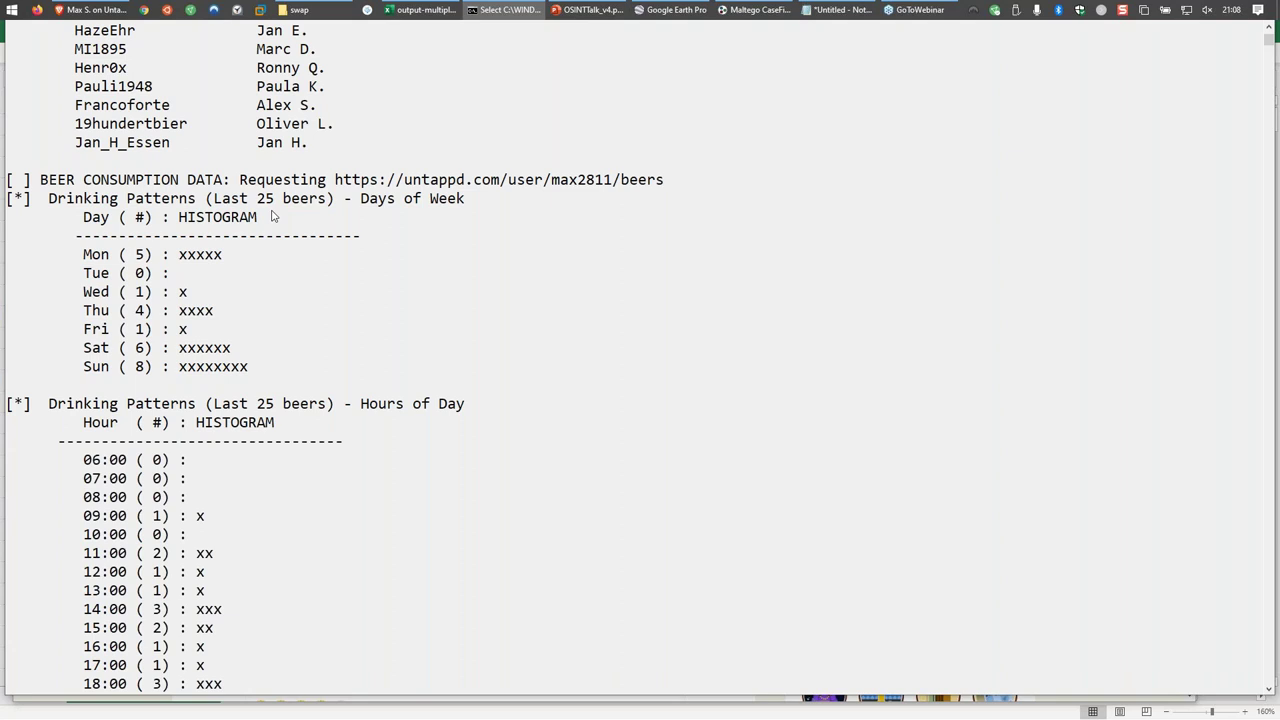
scroll(280, 230, down, 2)
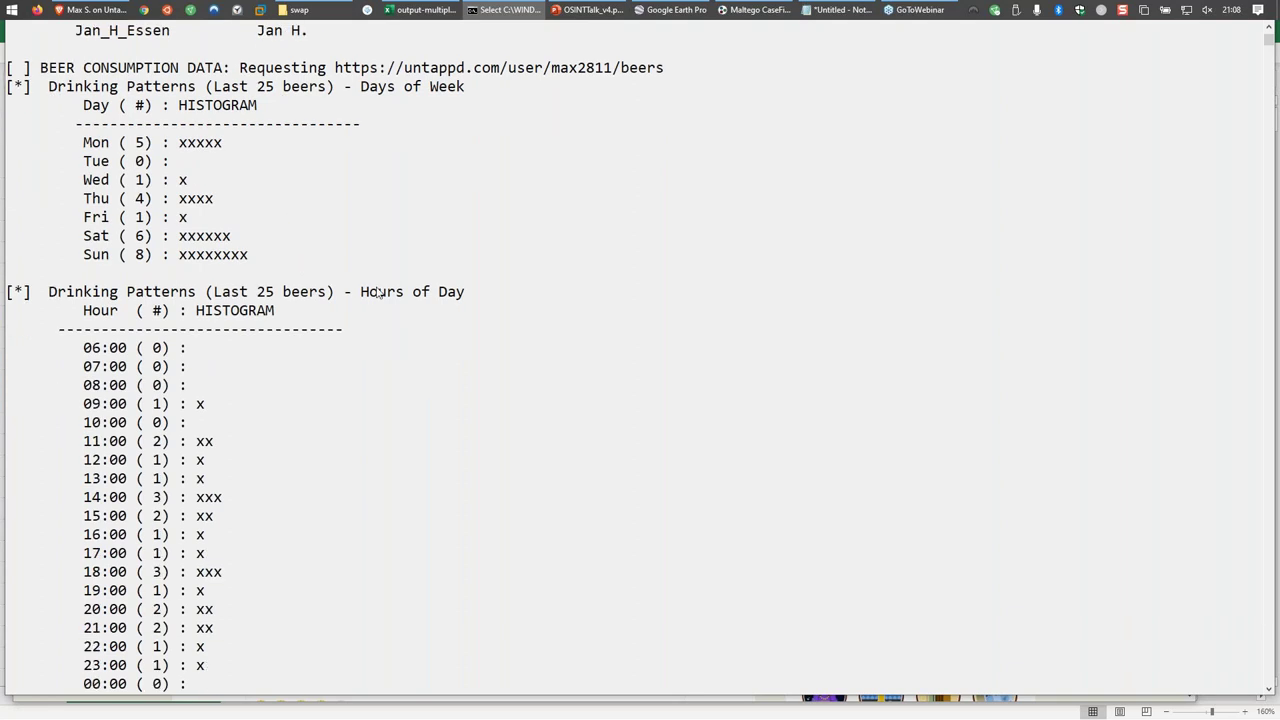
scroll(339, 374, down, 2)
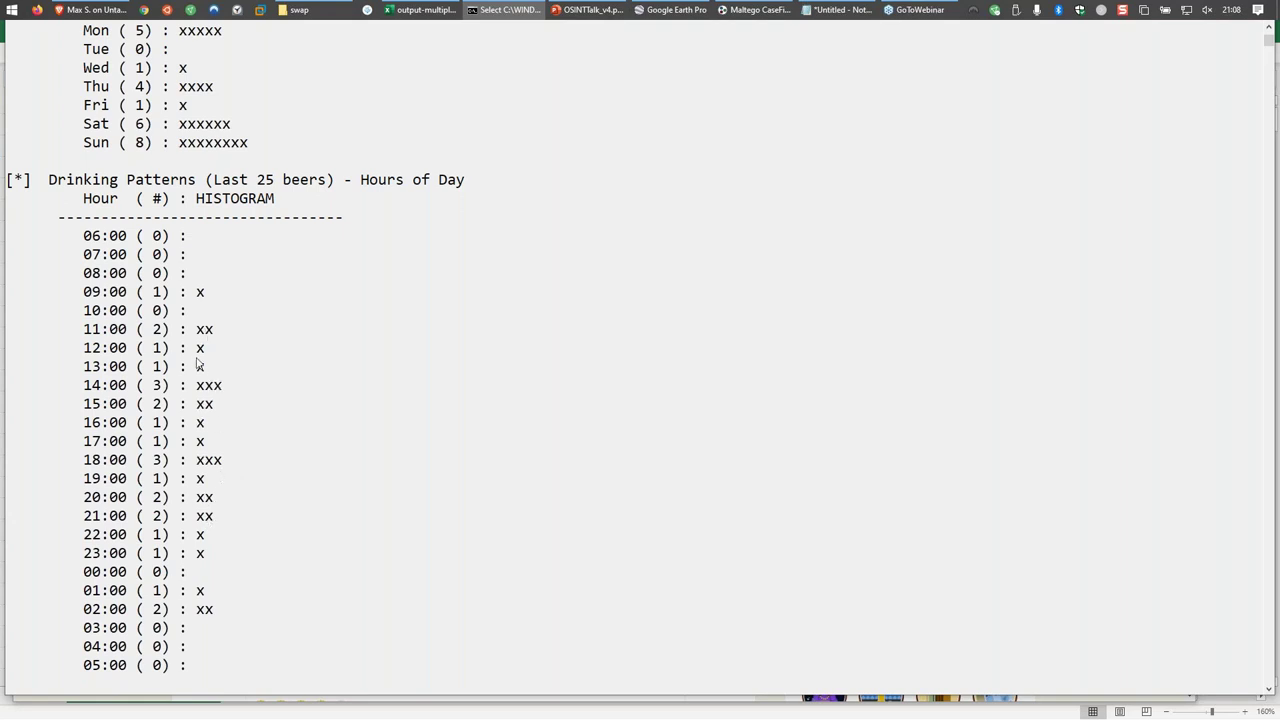
scroll(207, 497, down, 2)
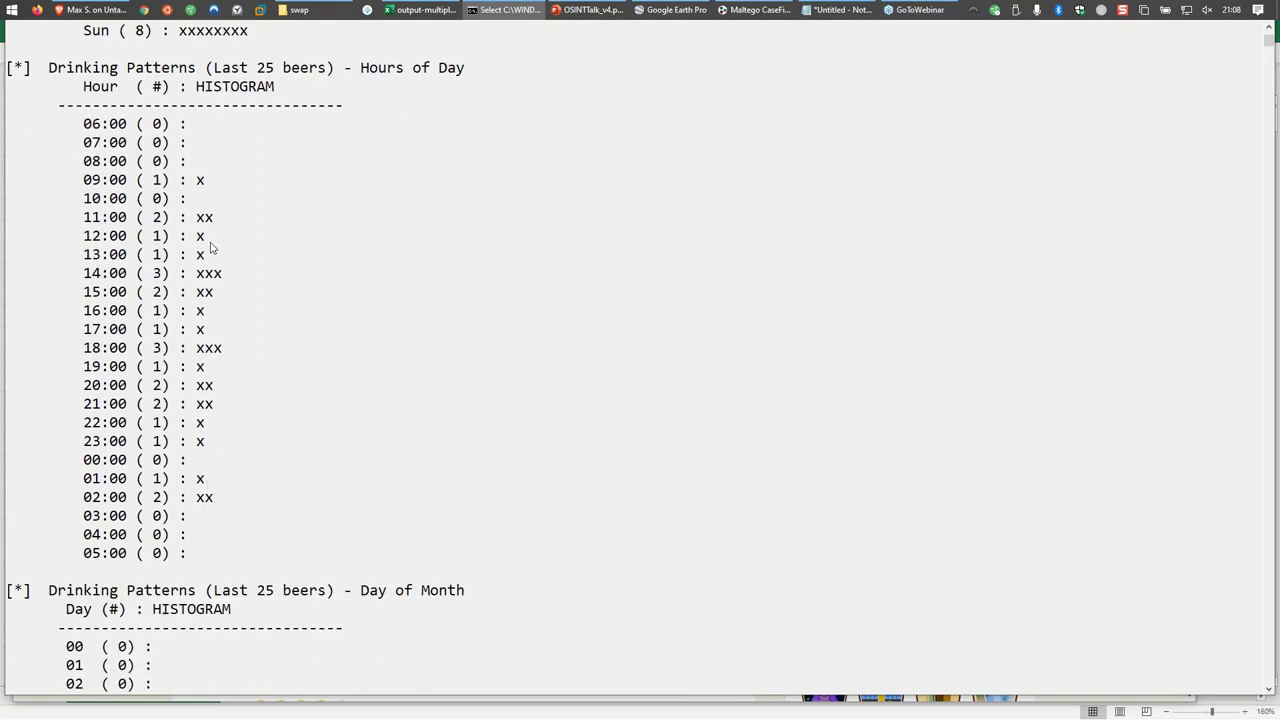
scroll(215, 410, down, 8)
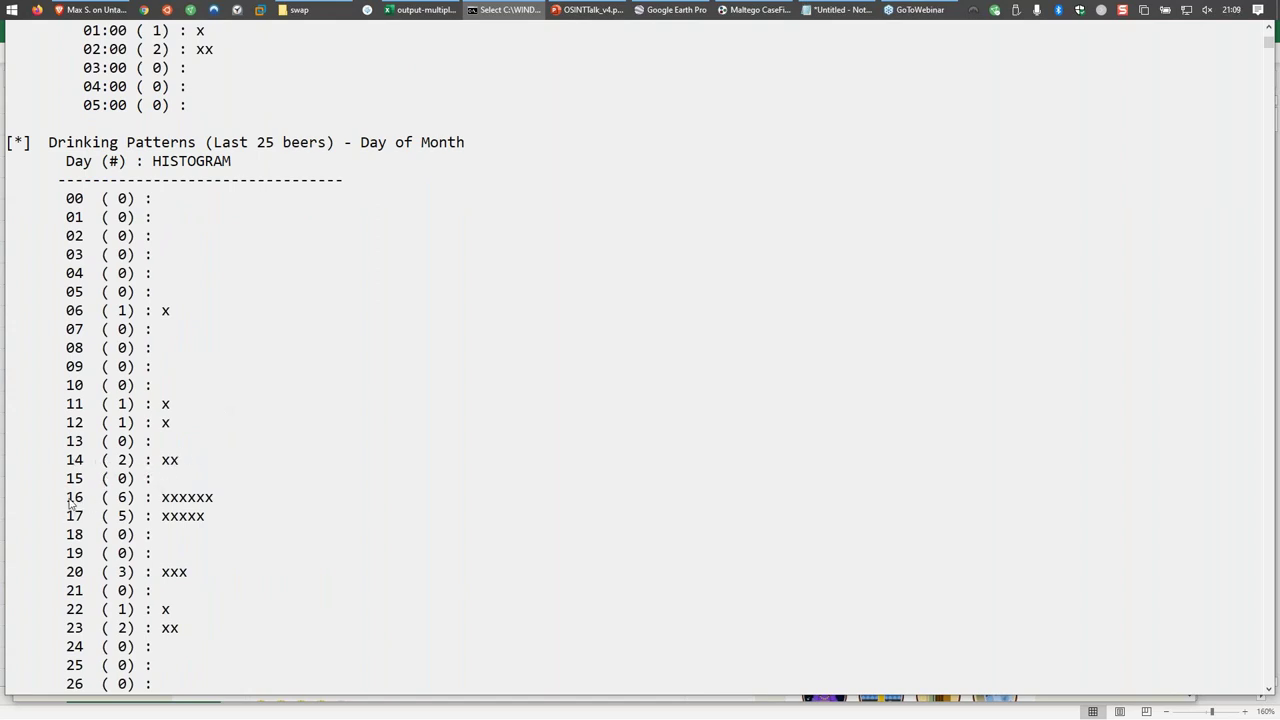
click(172, 503)
drag(172, 503, 205, 519)
click(157, 517)
scroll(200, 520, down, 4)
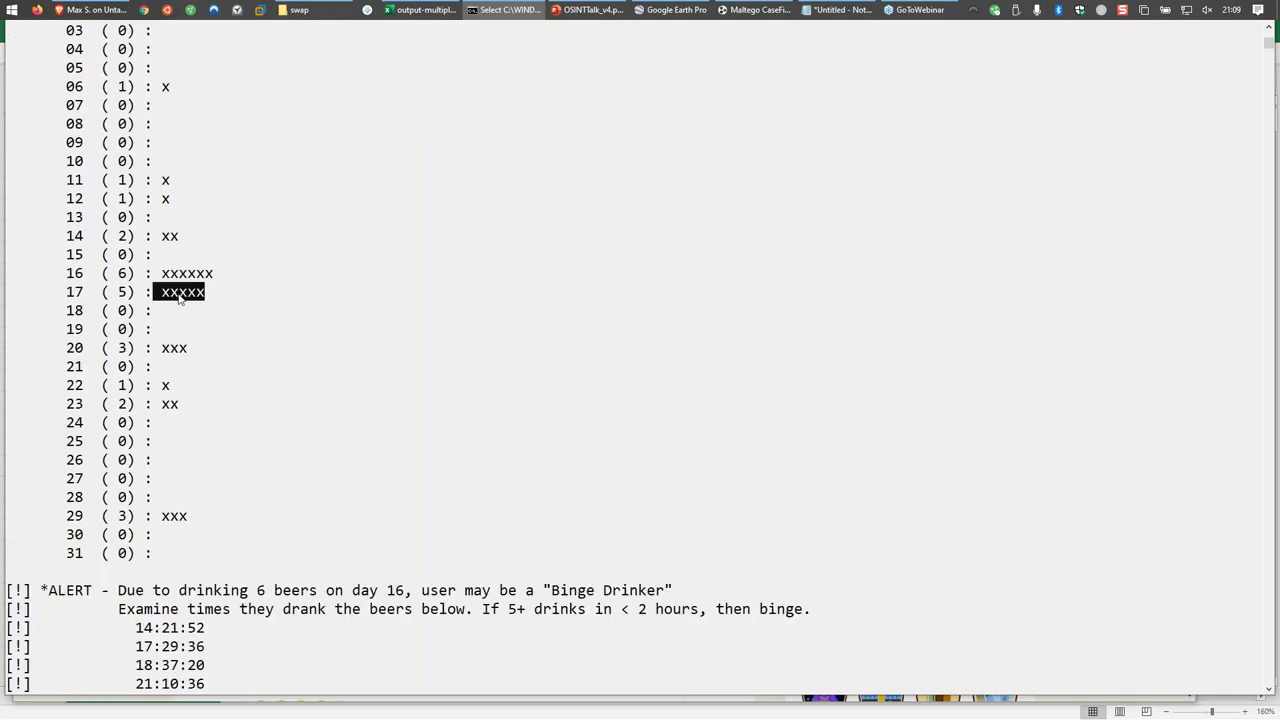
scroll(191, 329, down, 6)
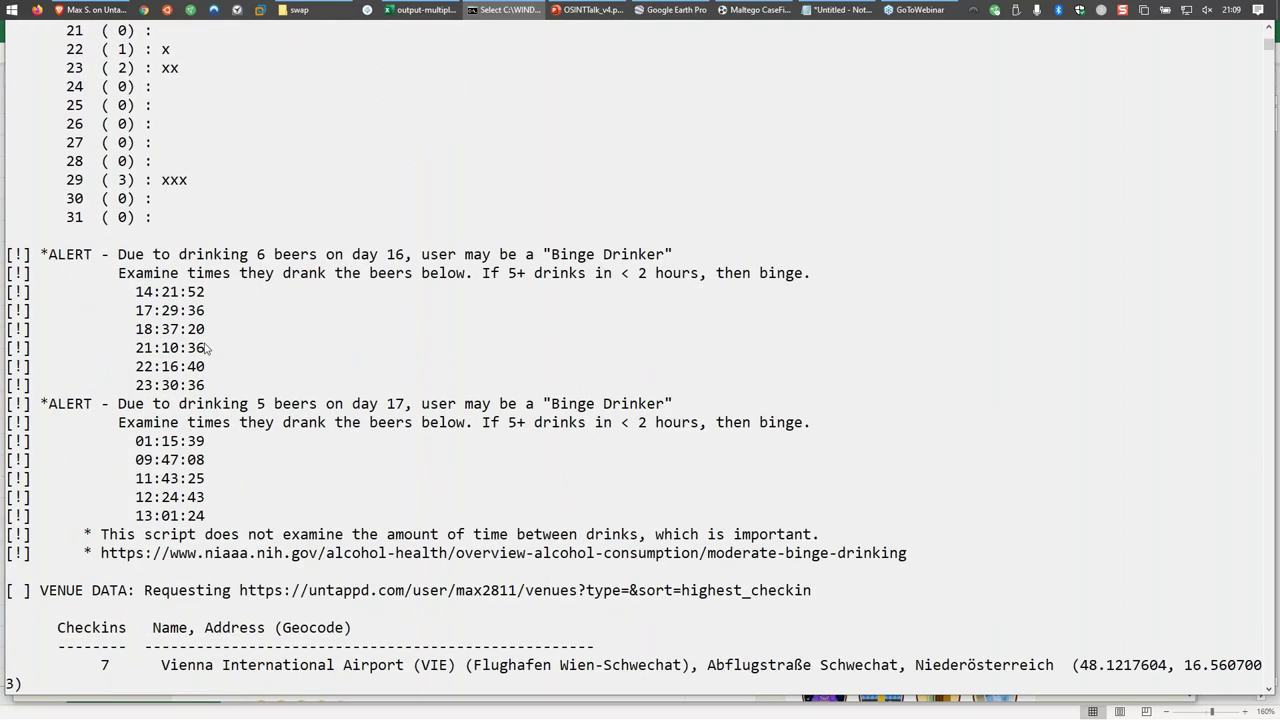
scroll(207, 347, up, 1)
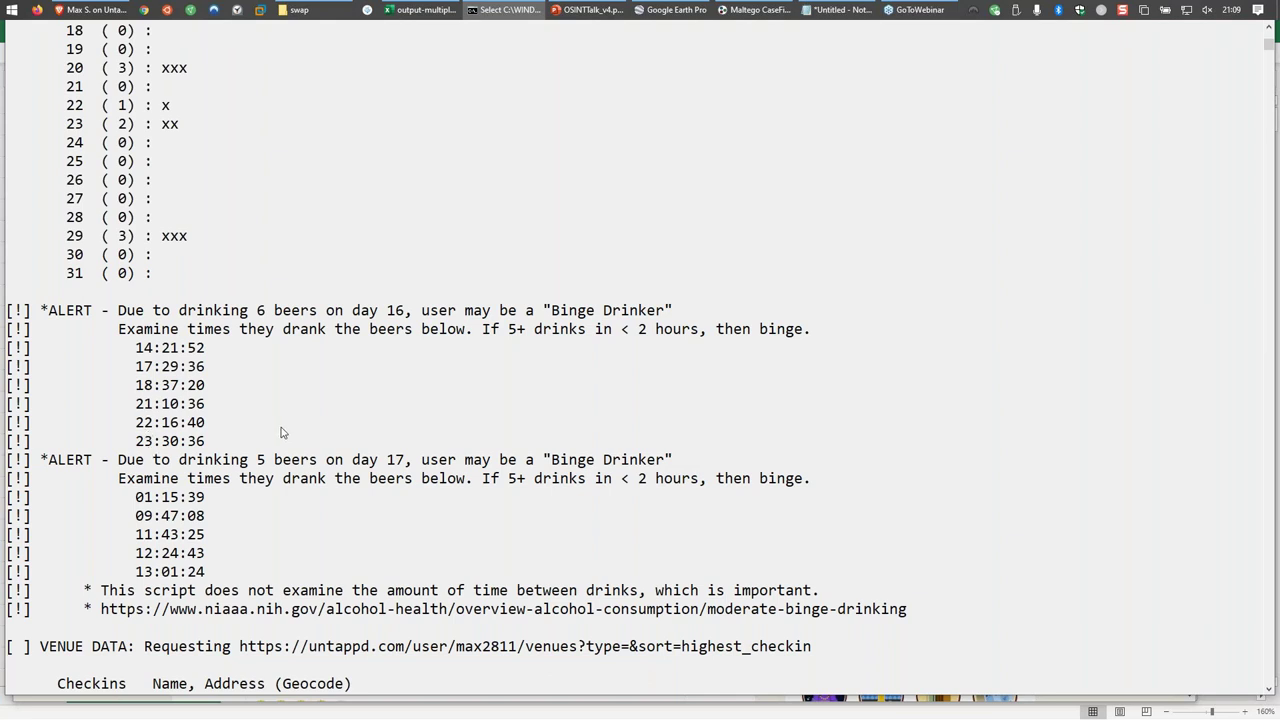
drag(137, 497, 170, 499)
drag(145, 571, 170, 572)
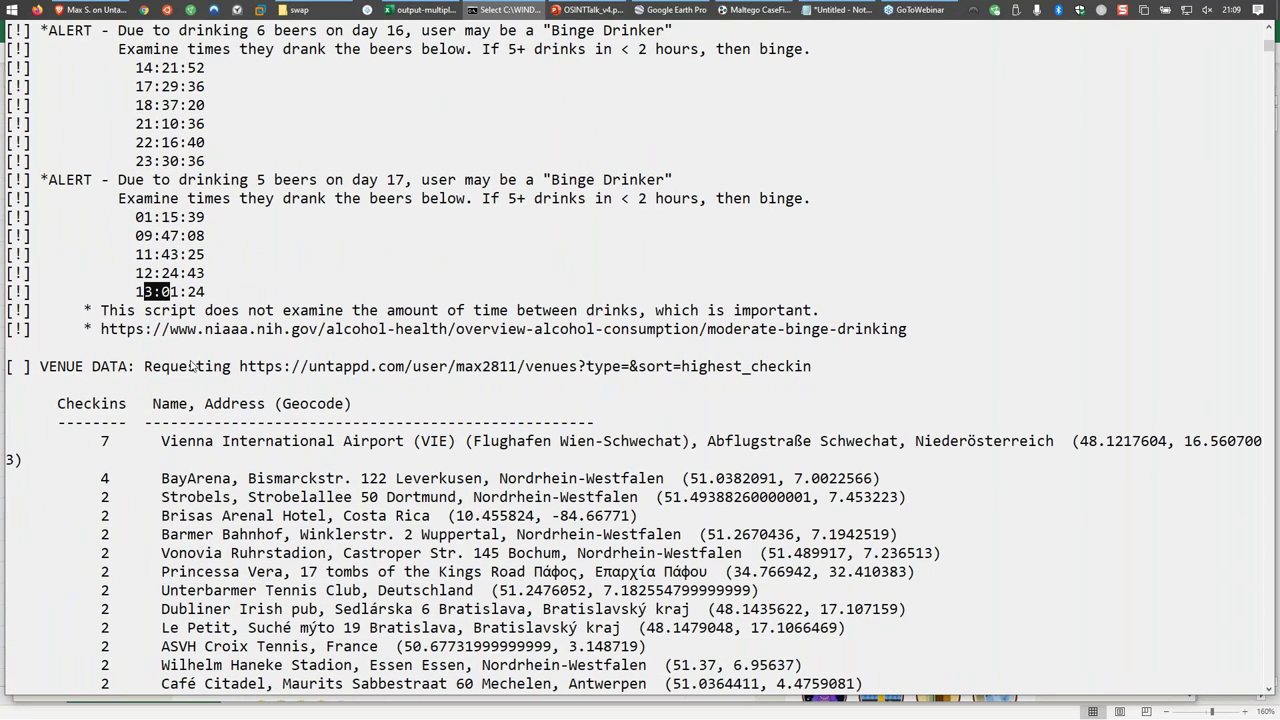
drag(235, 368, 810, 369)
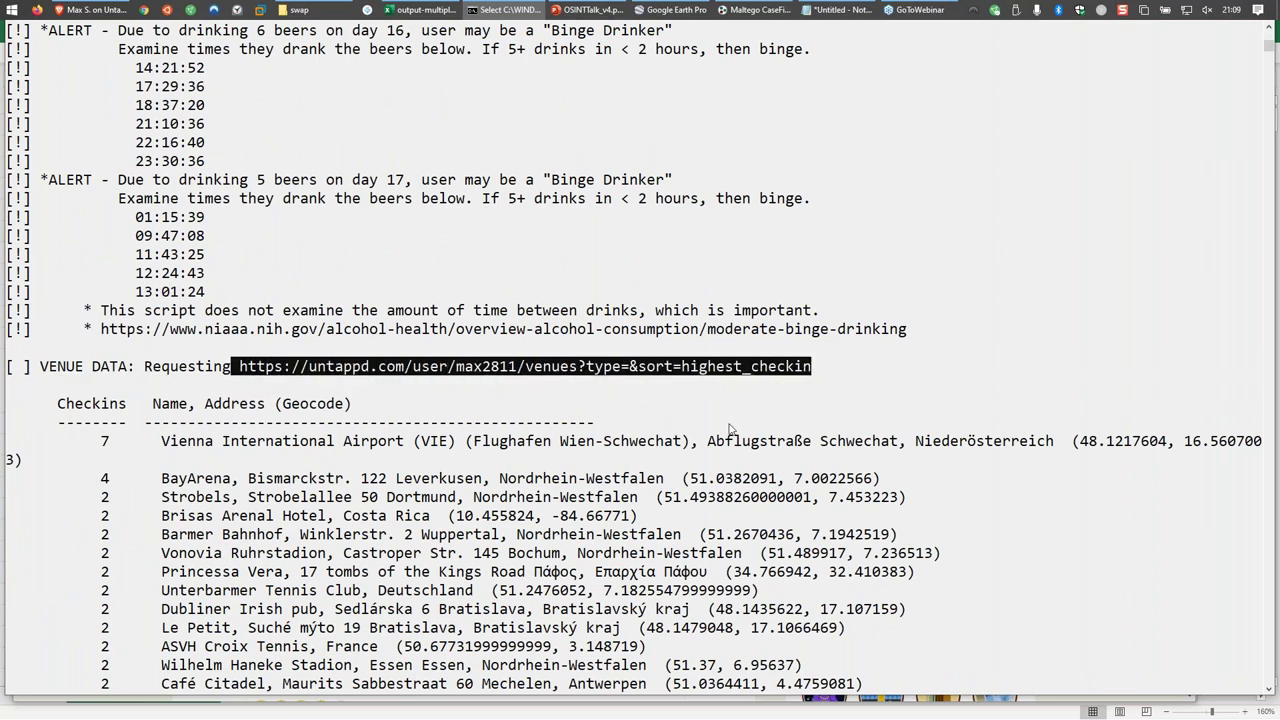
Step: Select the Vienna International Airport latitude/longitude pair in the scraped venue list
scroll(700, 432, down, 3)
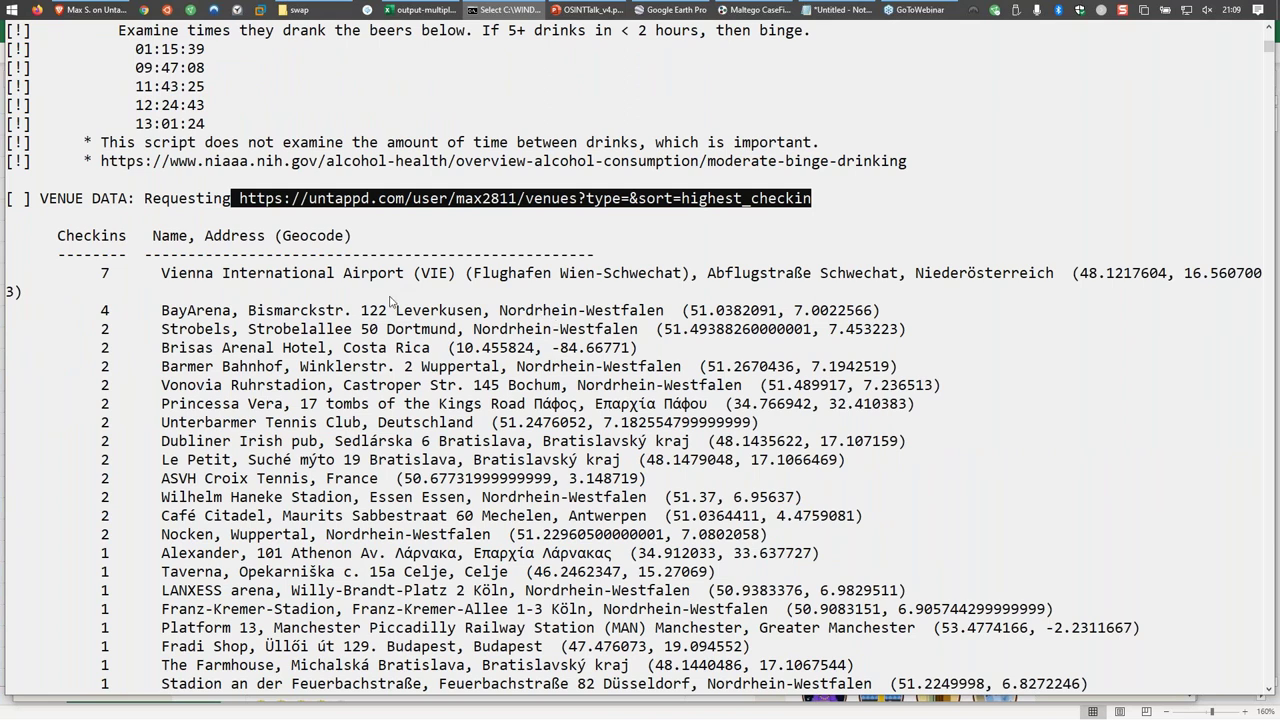
drag(345, 348, 491, 370)
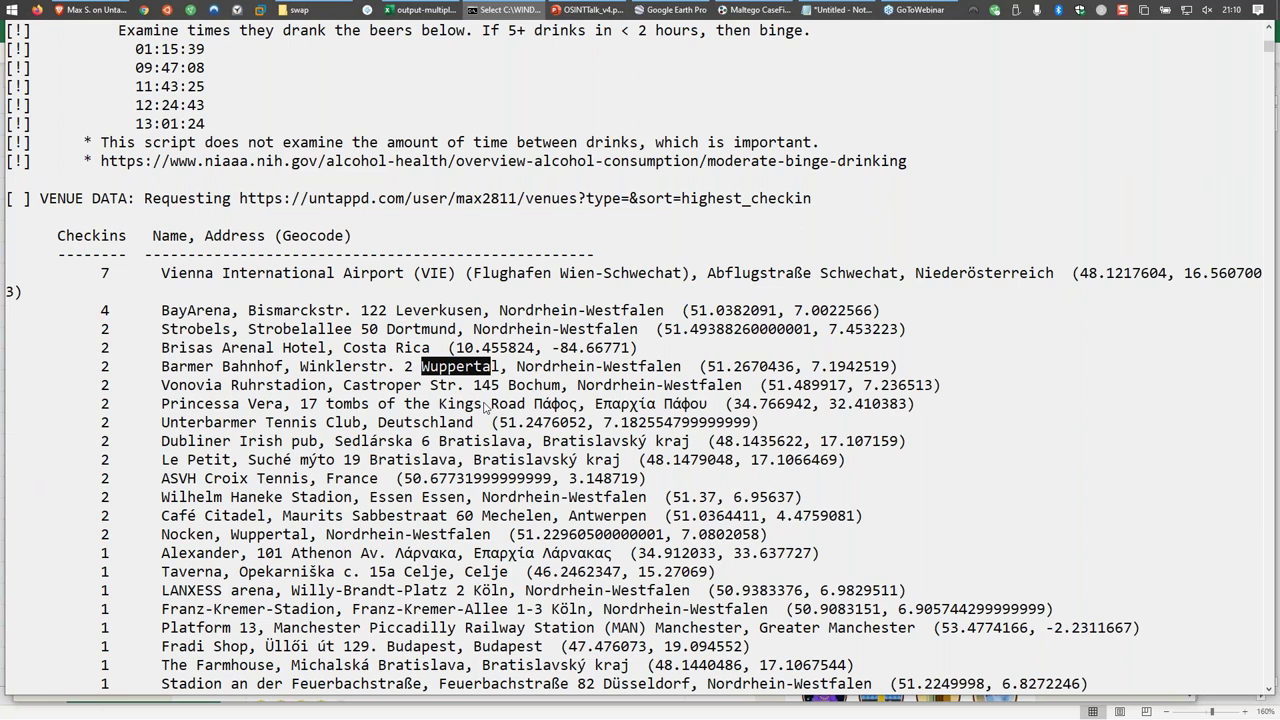
click(305, 273)
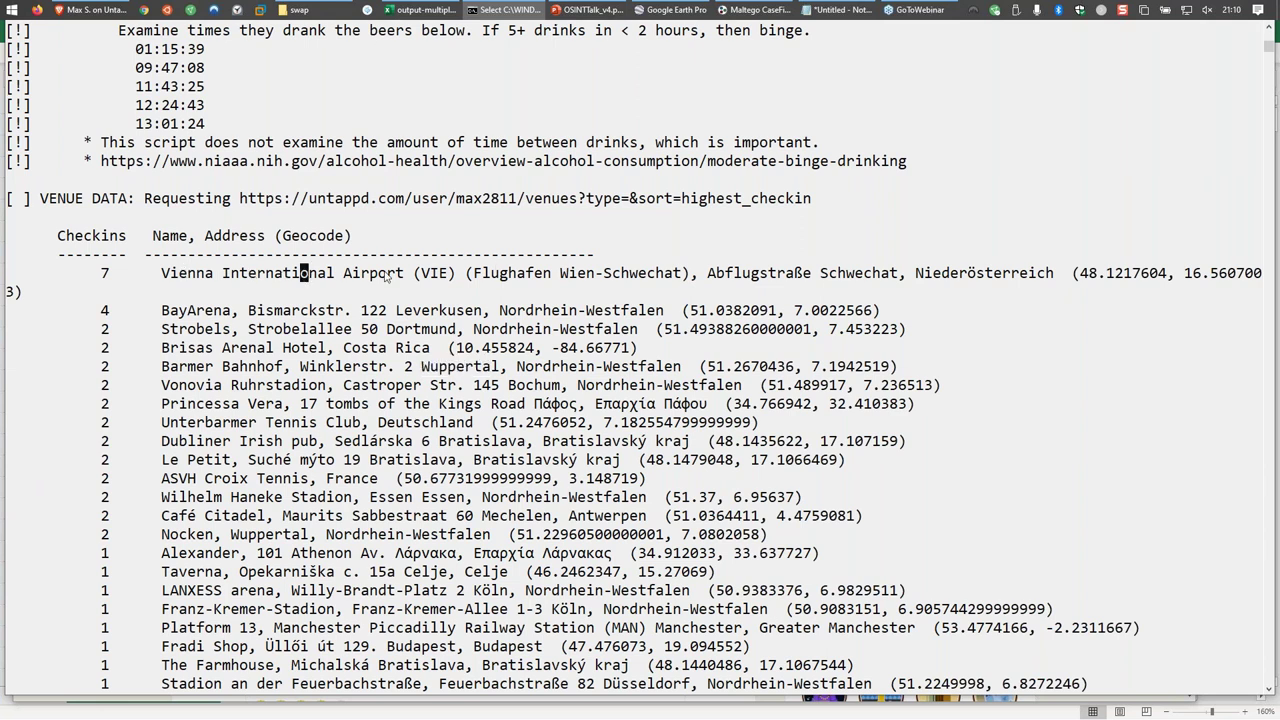
drag(1082, 278, 1262, 283)
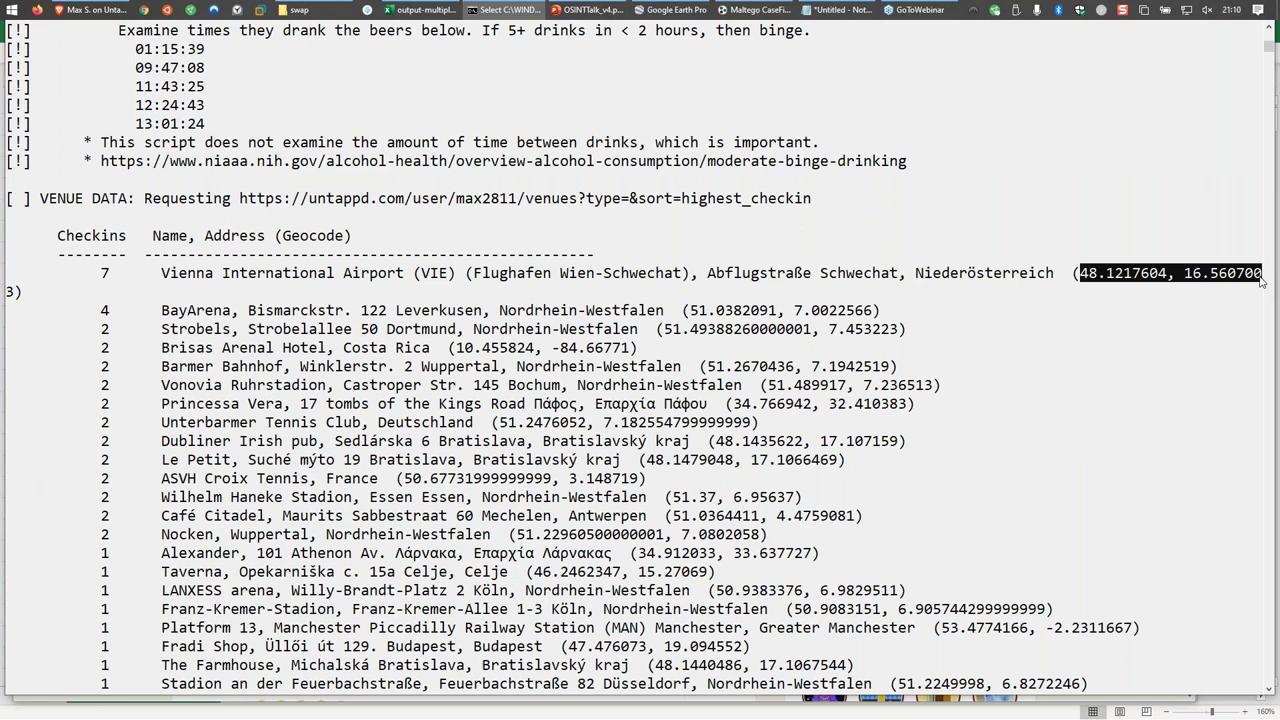
scroll(1003, 325, down, 1)
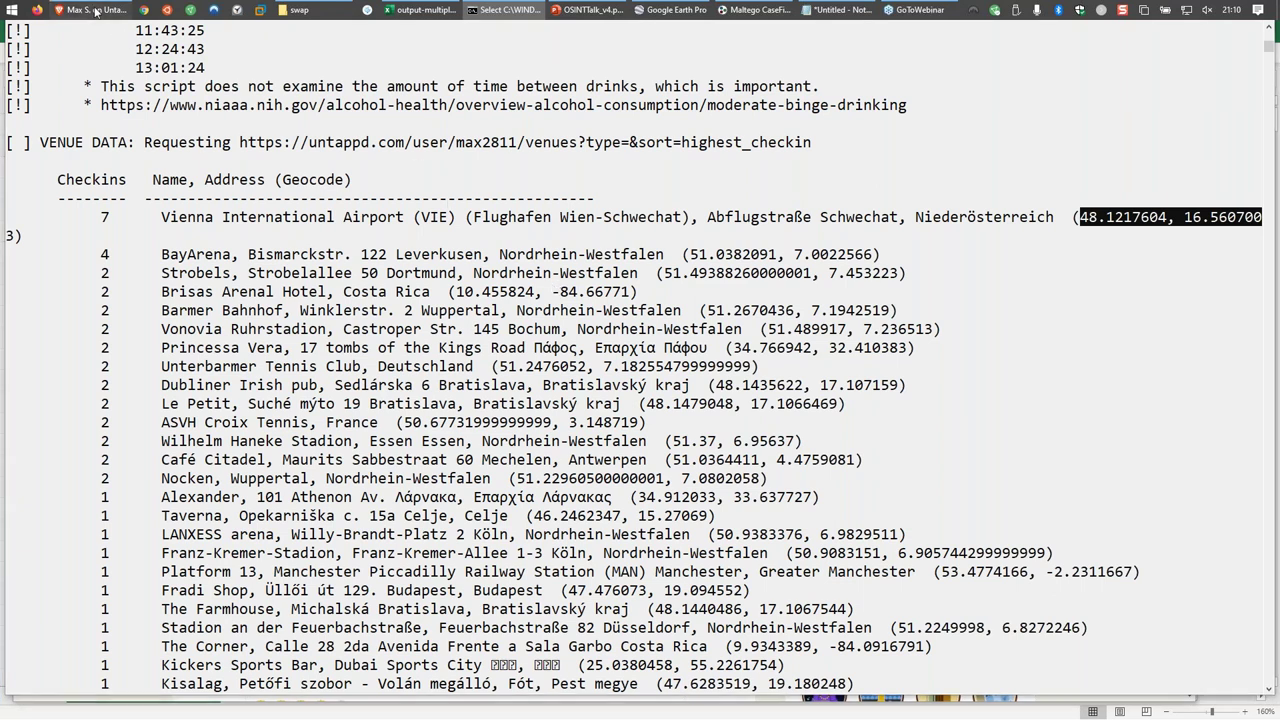
Step: Open the untappd_map HTML file from Desktop > swap > untappdScraper in Brave
click(96, 11)
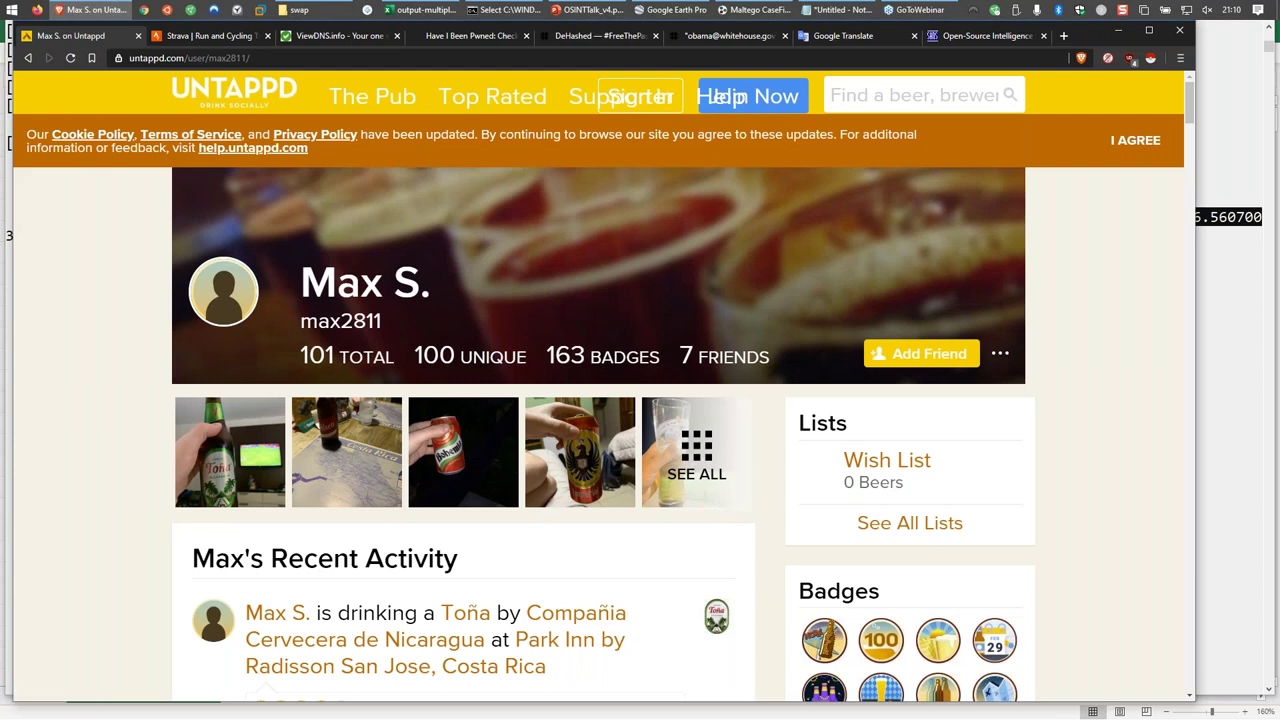
key(ctrl+o)
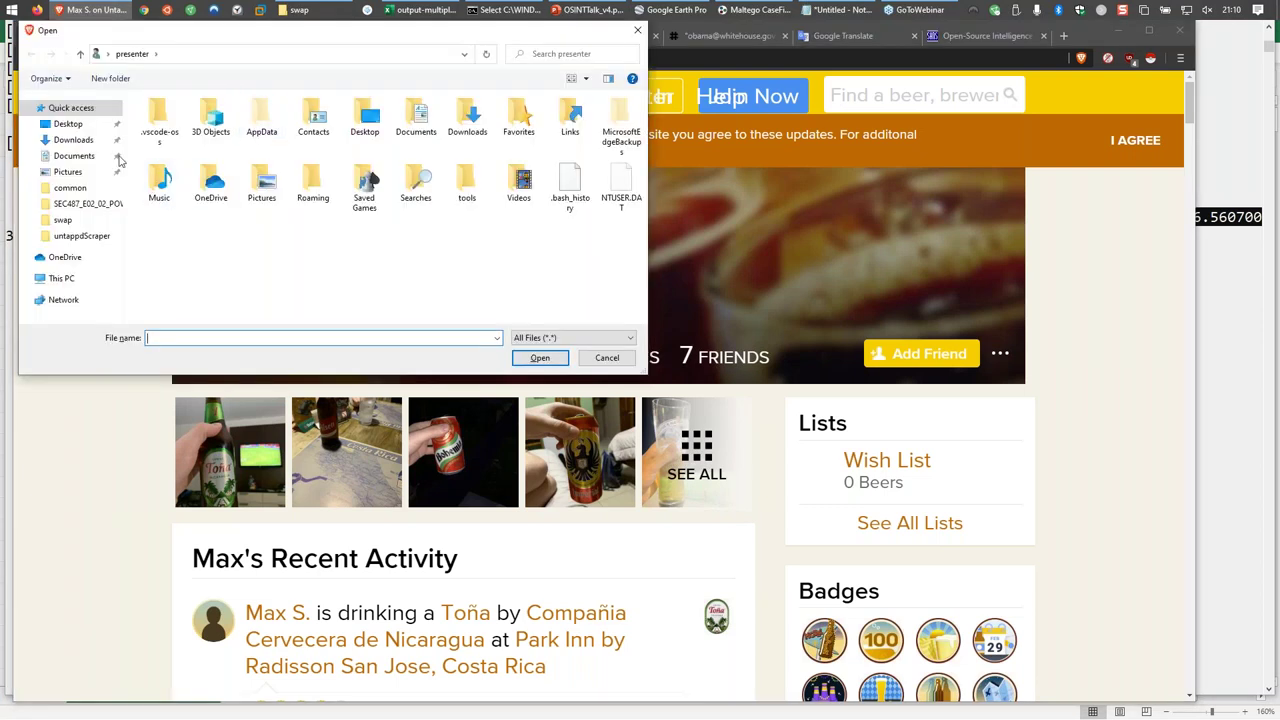
click(70, 124)
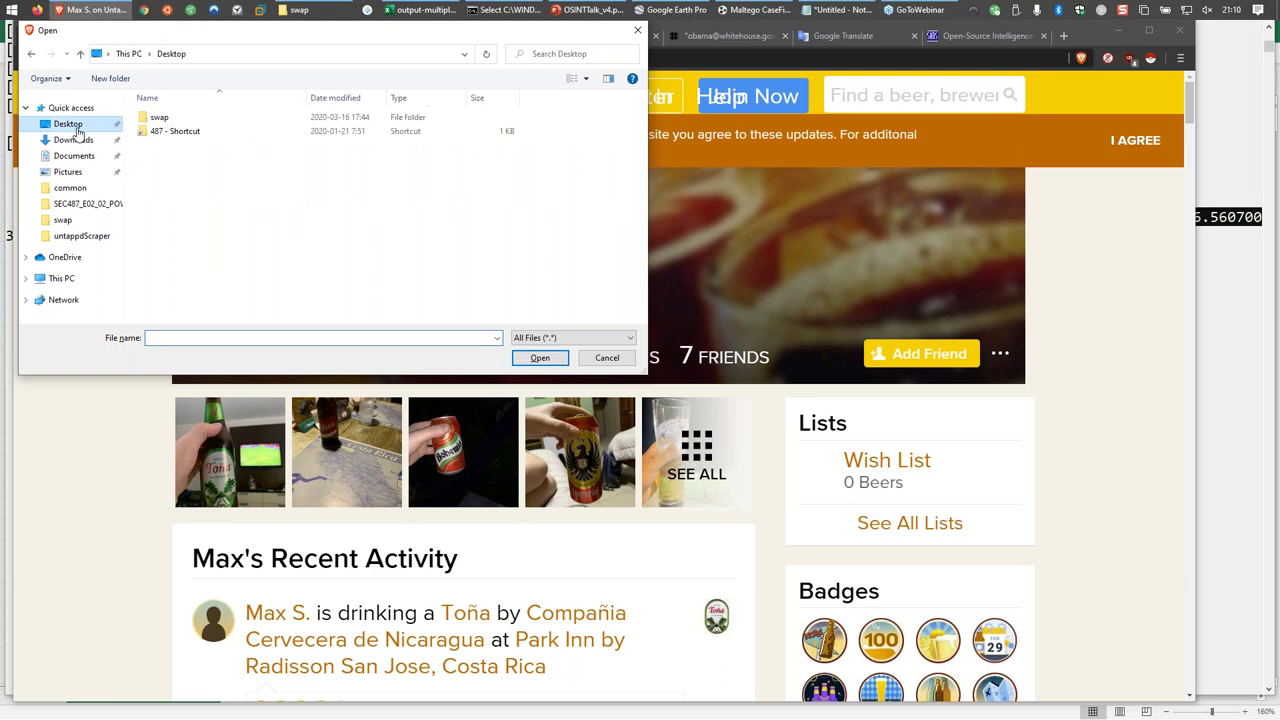
double_click(158, 118)
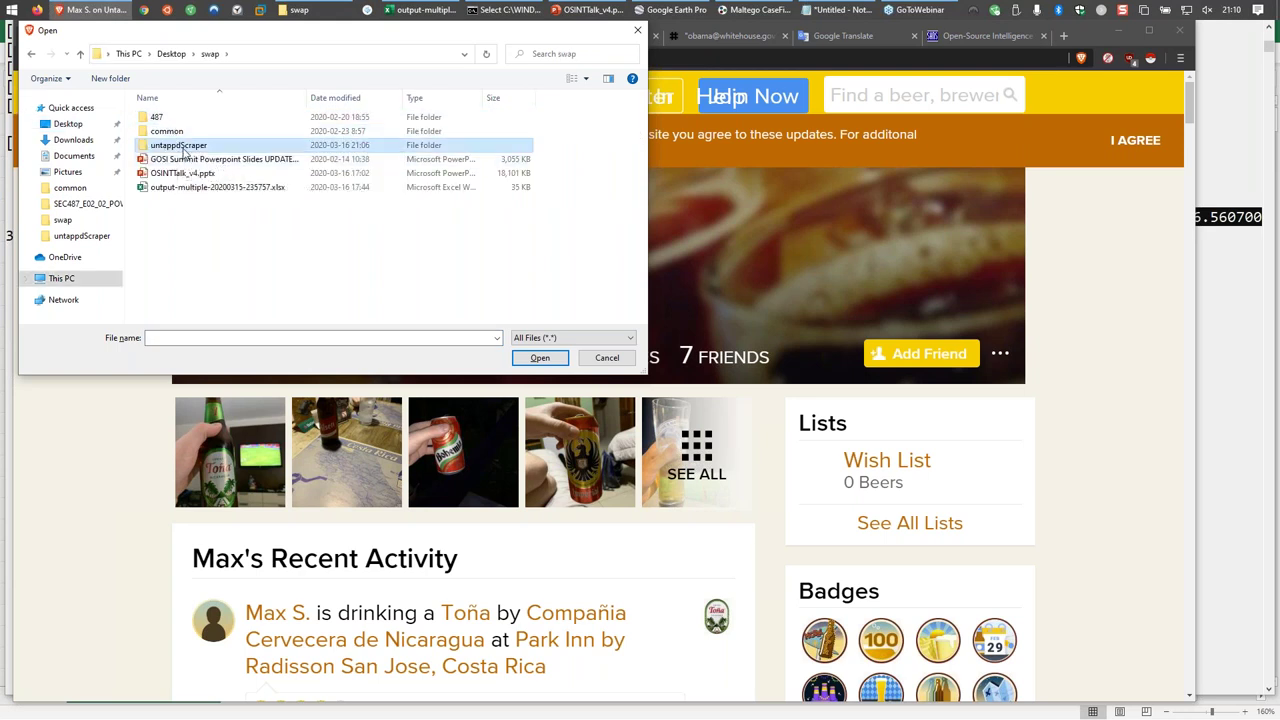
double_click(180, 145)
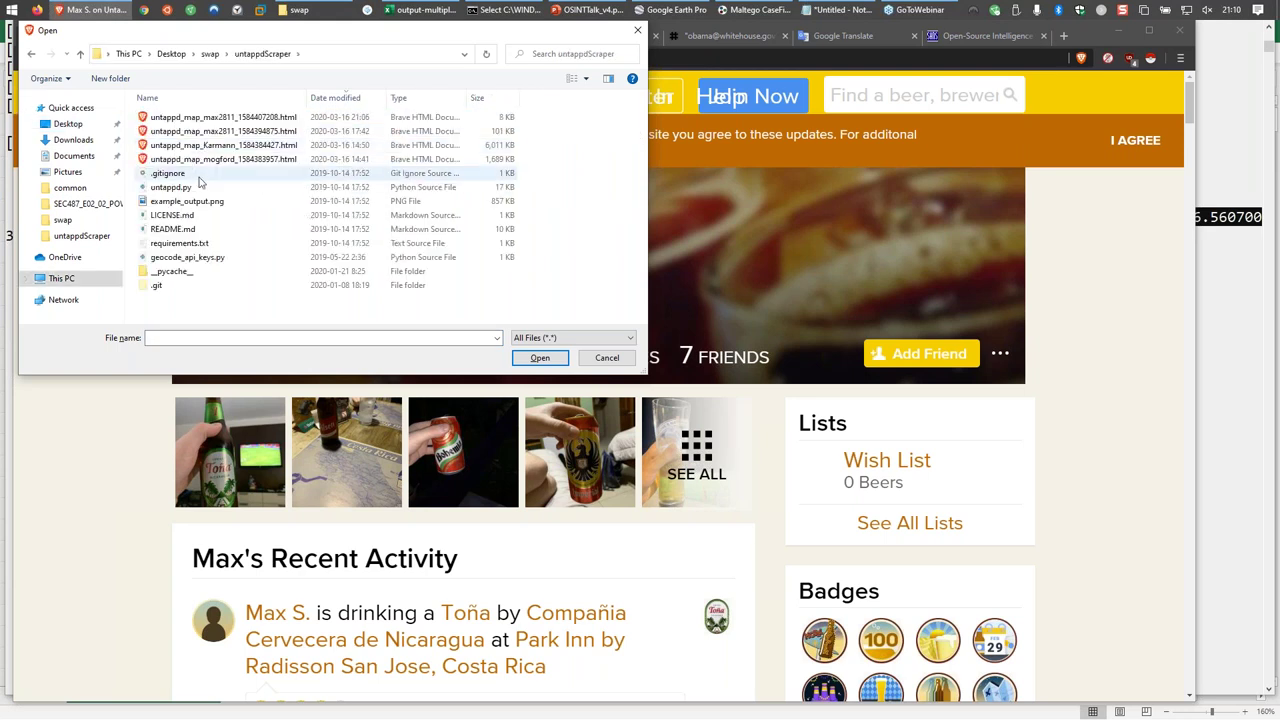
double_click(234, 131)
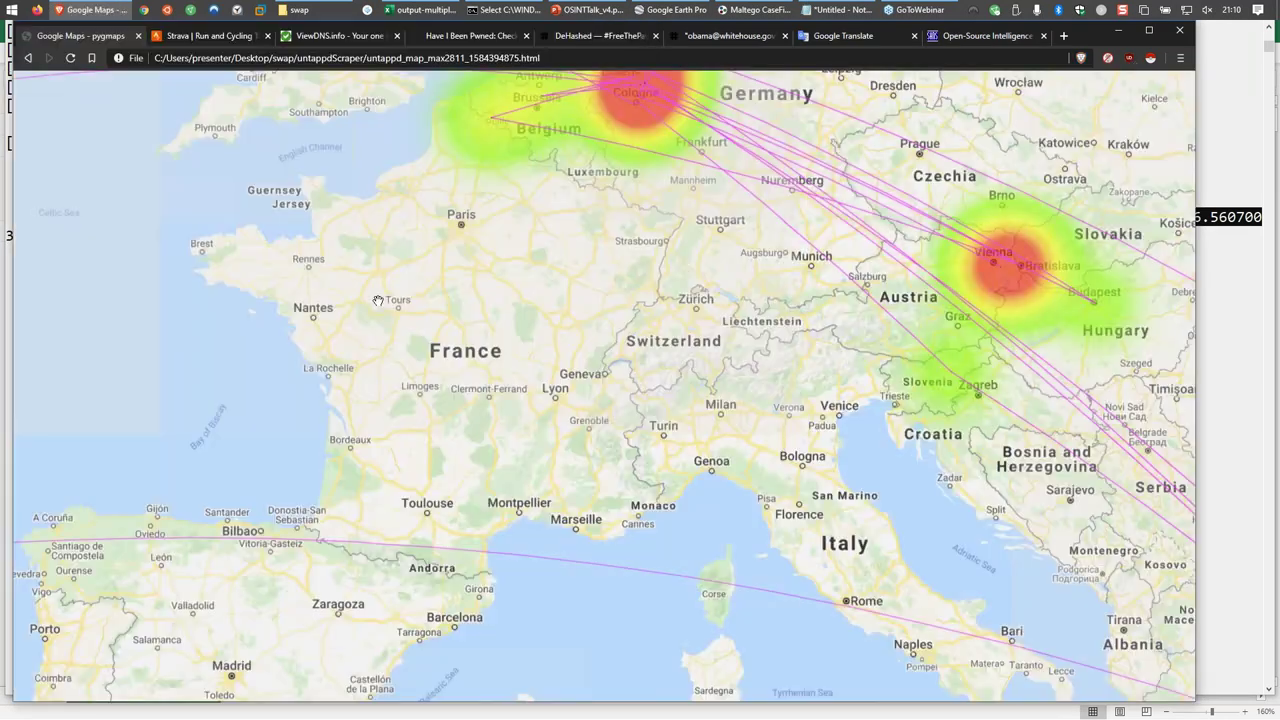
Step: Zoom and pan the heatmap over North Africa and the Caribbean, then back to Europe
scroll(650, 475, down, 2)
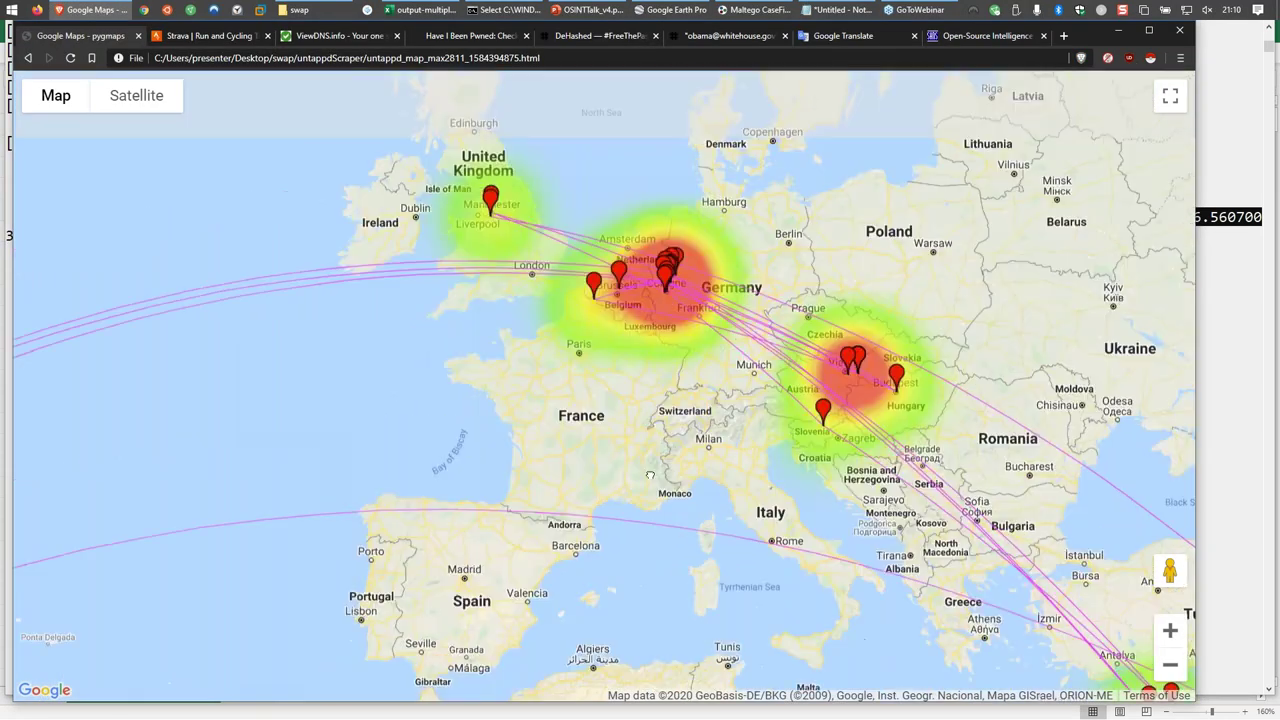
scroll(526, 375, down, 1)
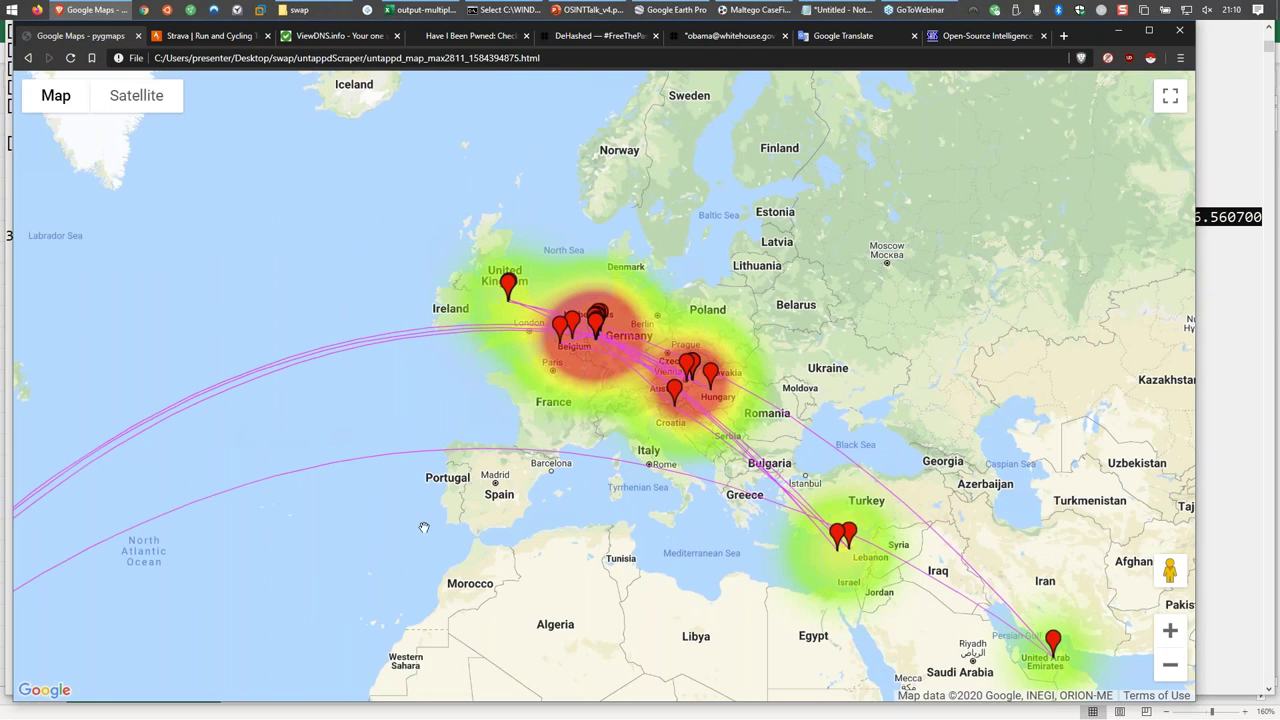
drag(386, 508, 469, 372)
scroll(469, 372, down, 1)
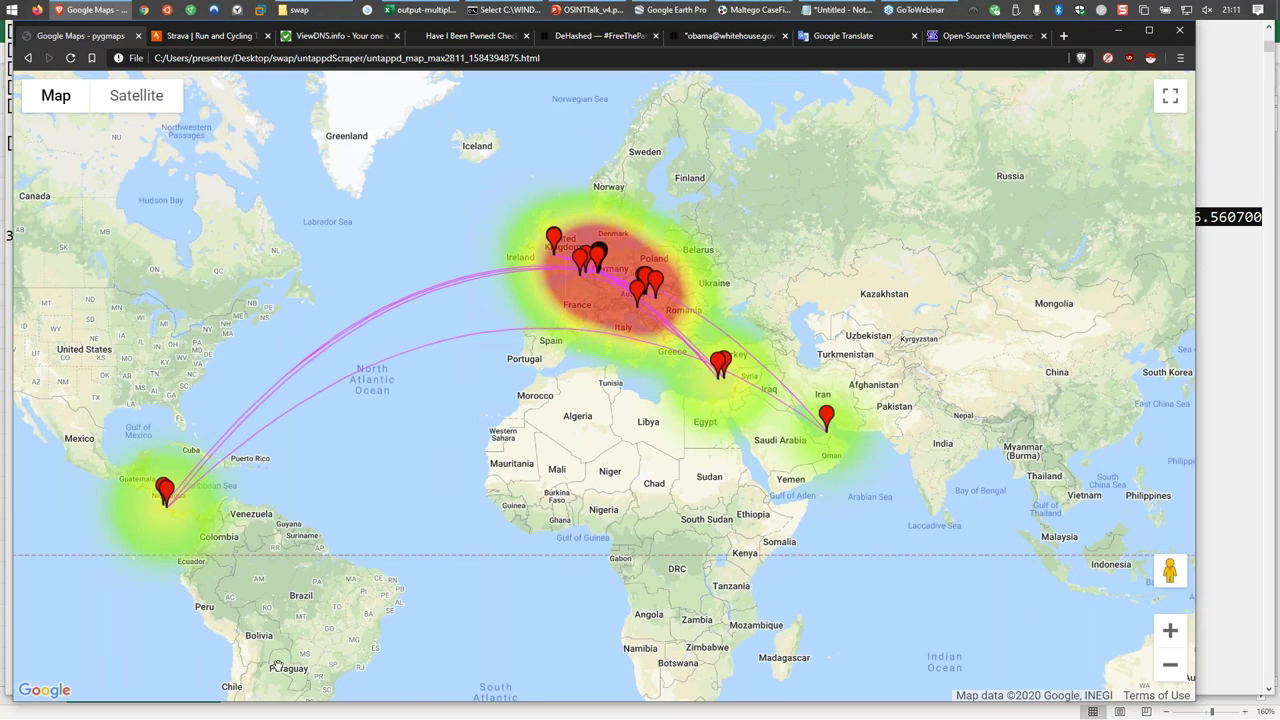
scroll(170, 515, up, 1)
scroll(170, 515, up, 4)
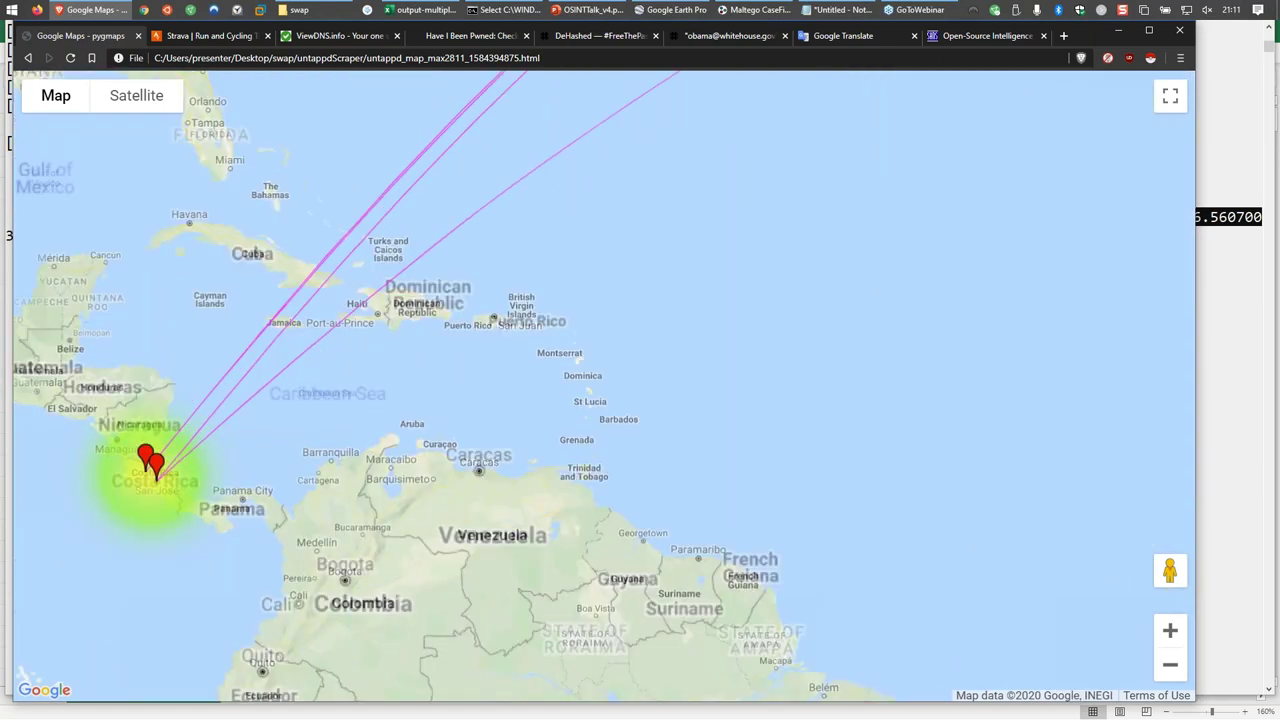
scroll(229, 393, down, 3)
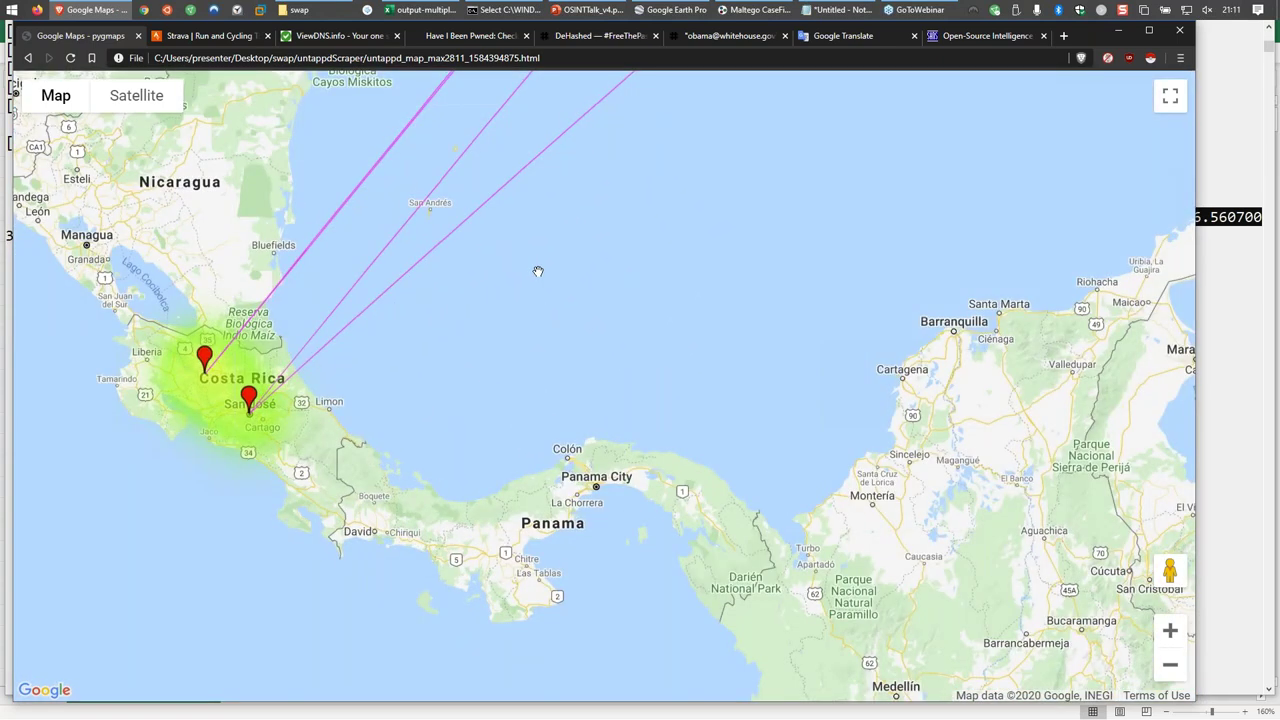
scroll(534, 271, down, 2)
drag(723, 206, 285, 375)
drag(675, 266, 0, 533)
Step: Centre the Cologne cluster, then pan east to the Vienna, Bratislava and Budapest markers
mouse_move(465, 192)
mouse_down()
mouse_move(266, 306)
mouse_move(335, 378)
mouse_up()
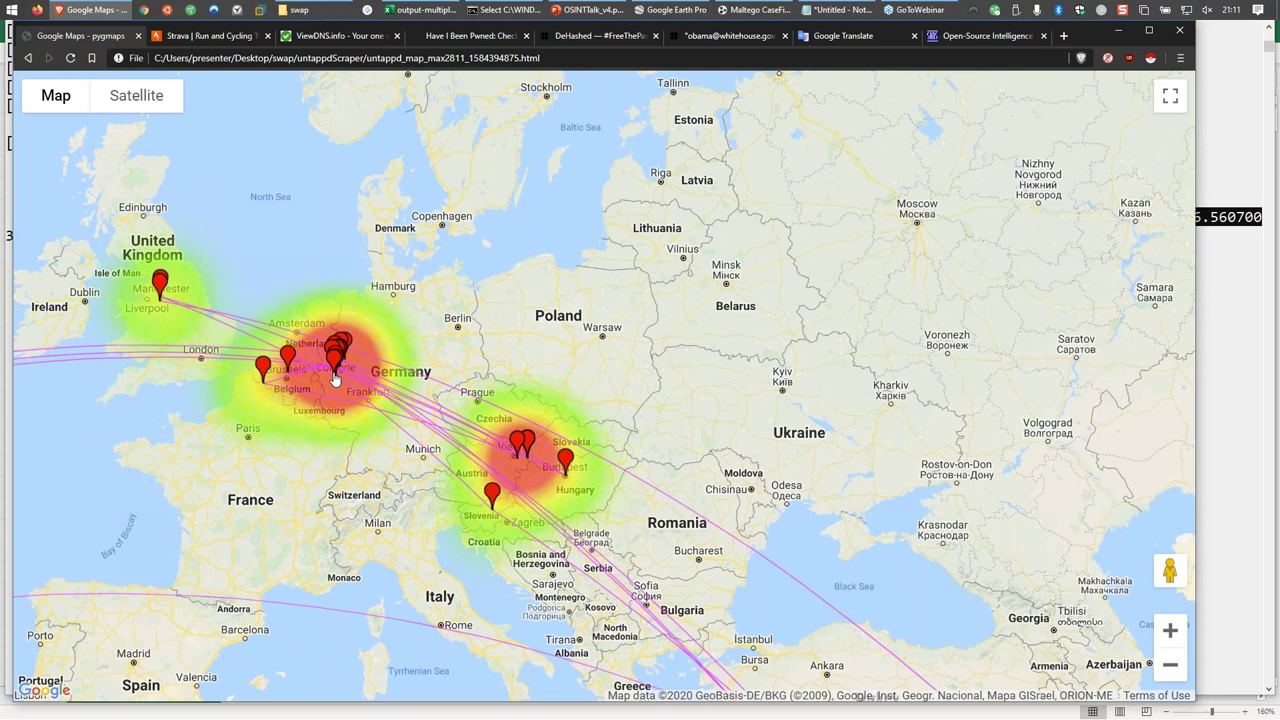
scroll(335, 378, up, 2)
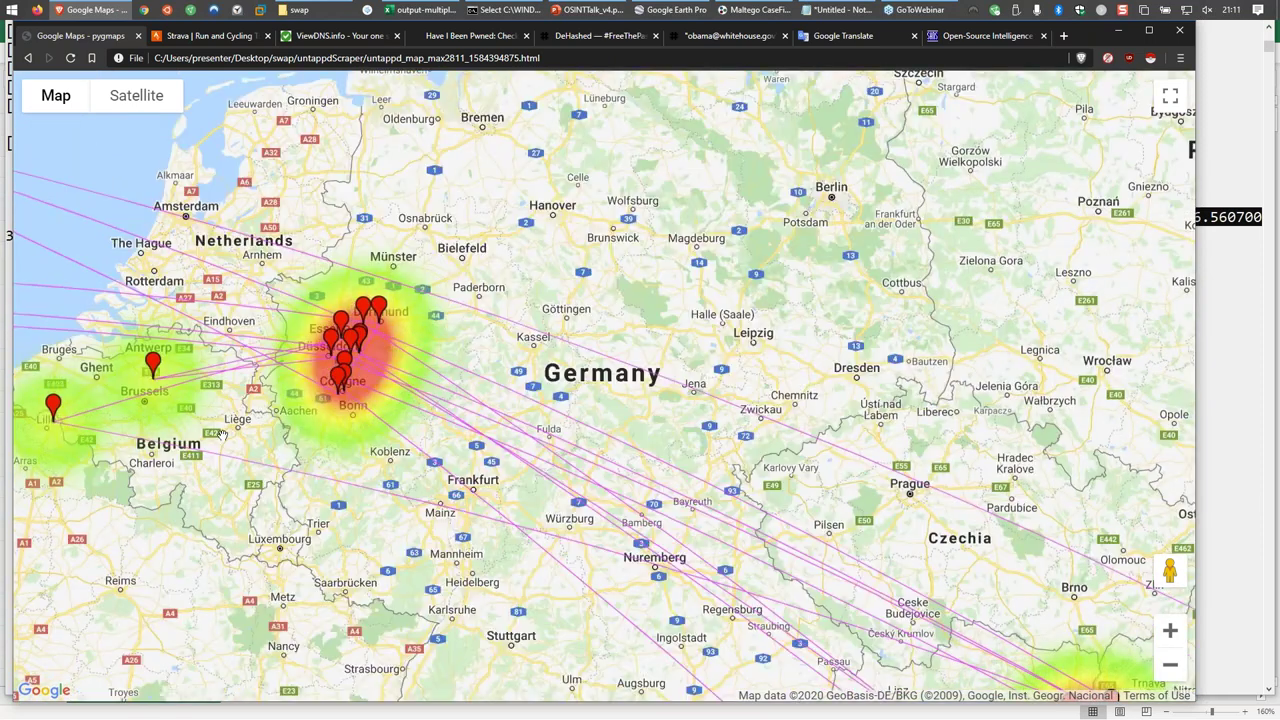
drag(222, 435, 356, 395)
drag(900, 550, 290, 390)
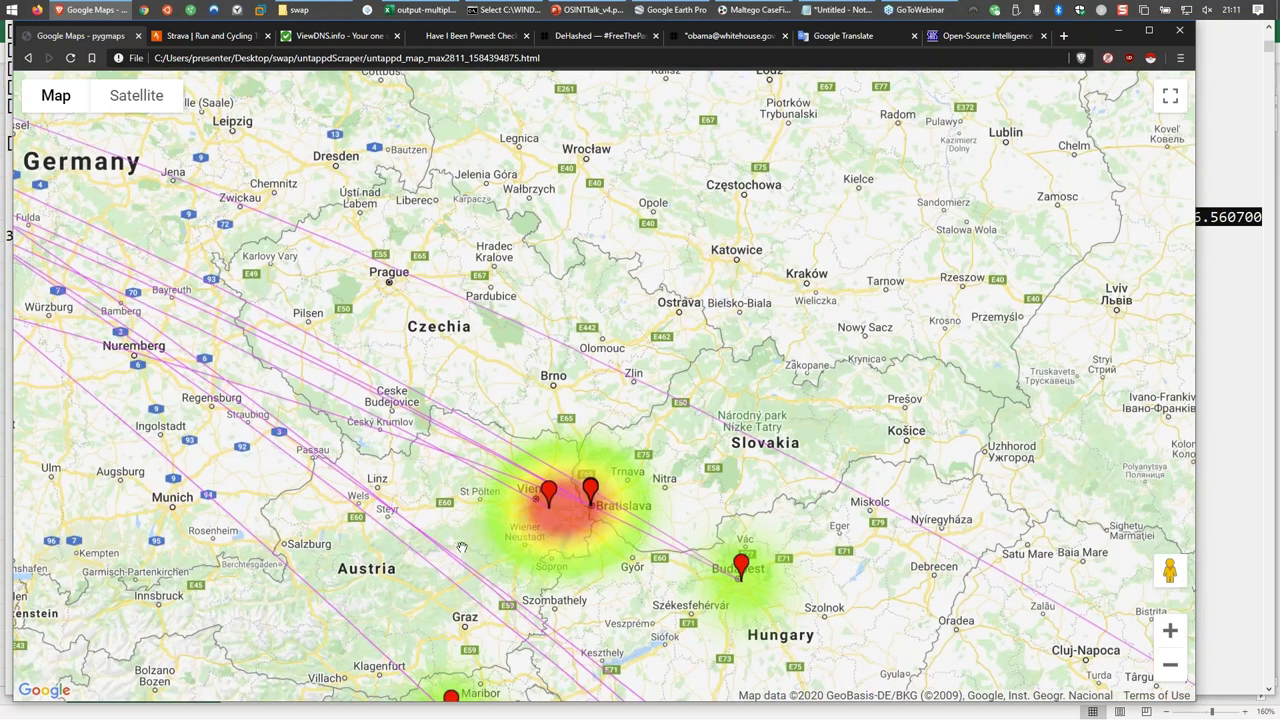
drag(462, 547, 436, 388)
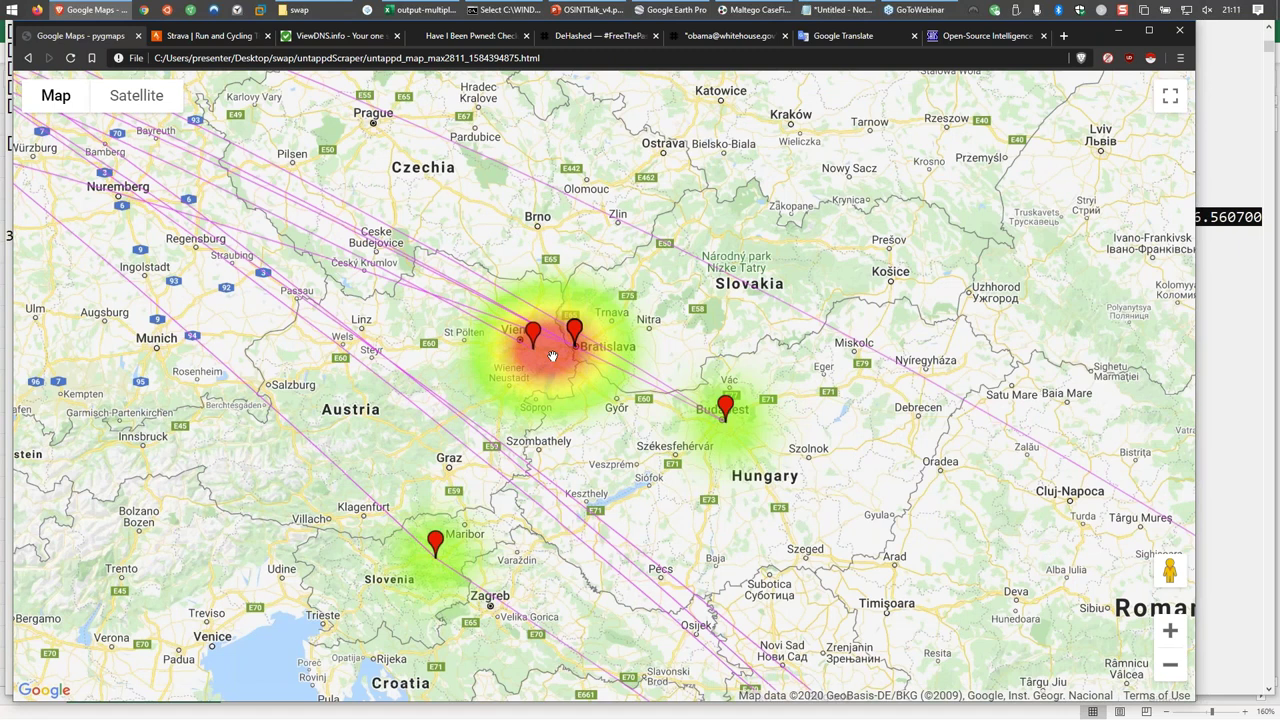
mouse_move(530, 342)
Step: Clear the console with cls and rerun the scraper for the second user's username
click(1219, 347)
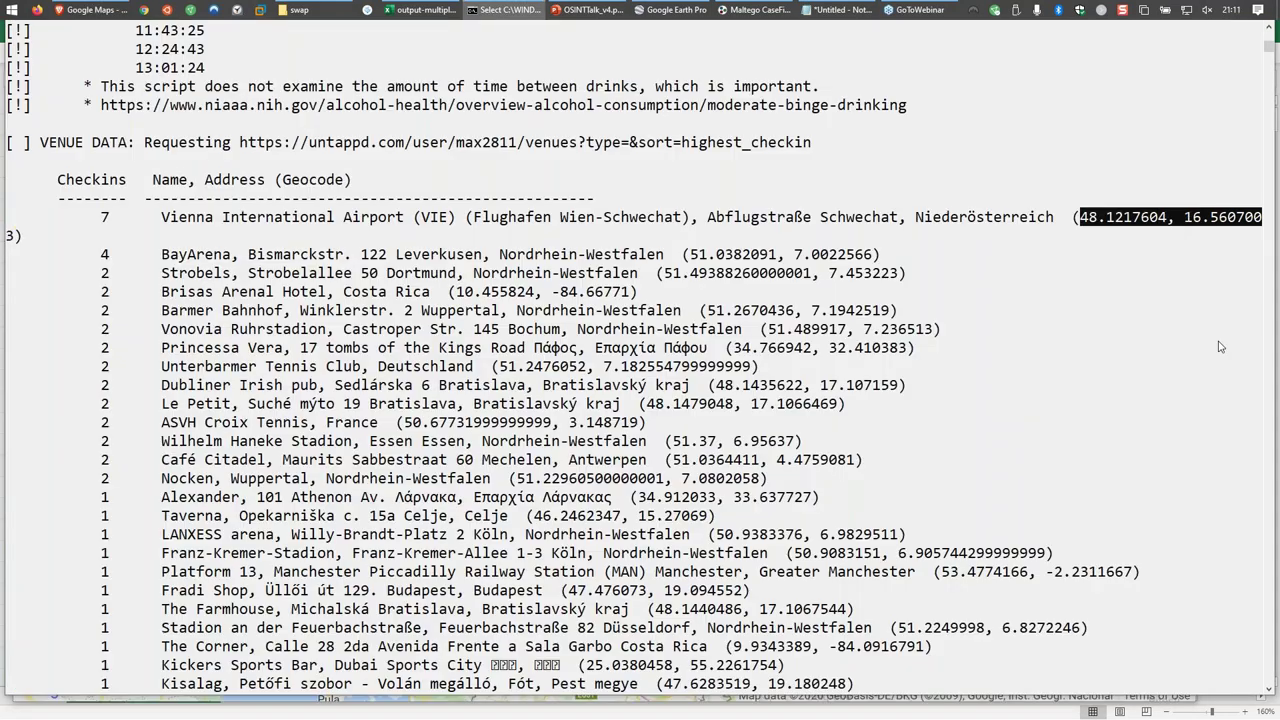
text(cls)
key(Return)
key(Up)
key(Up)
key(BackSpace)
key(BackSpace)
key(BackSpace)
key(BackSpace)
key(BackSpace)
key(BackSpace)
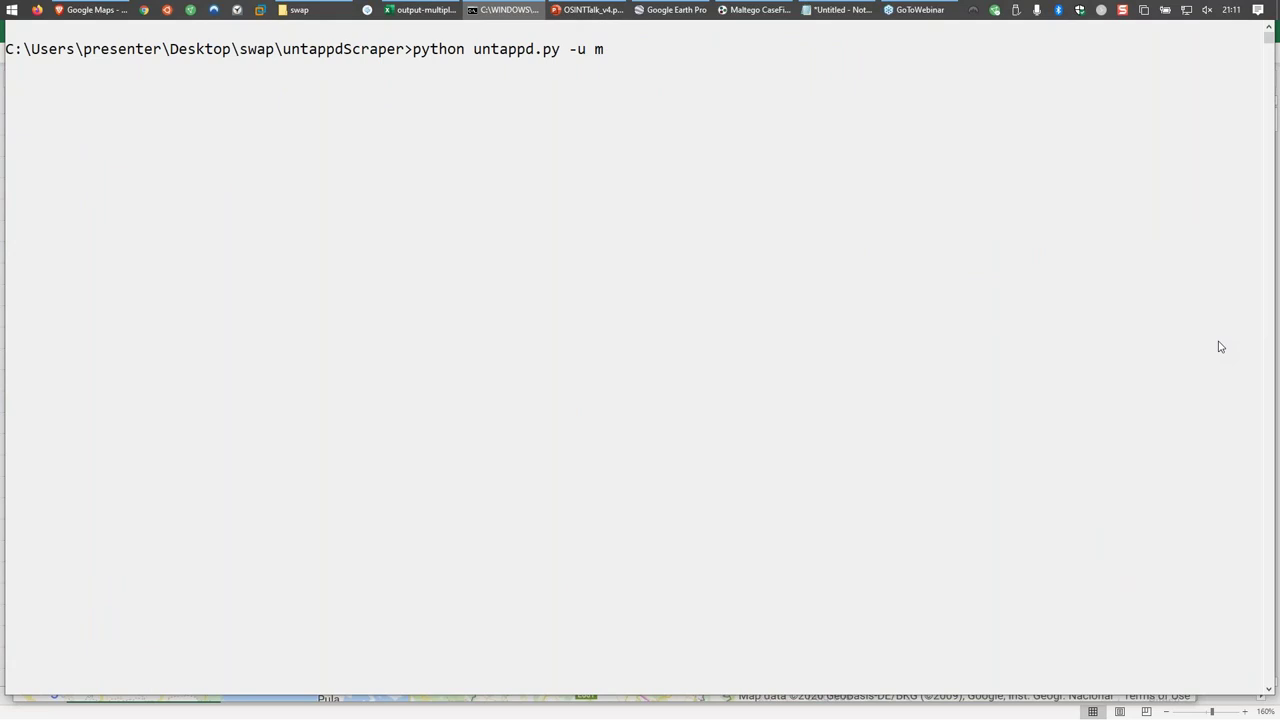
text(ogford)
key(Return)
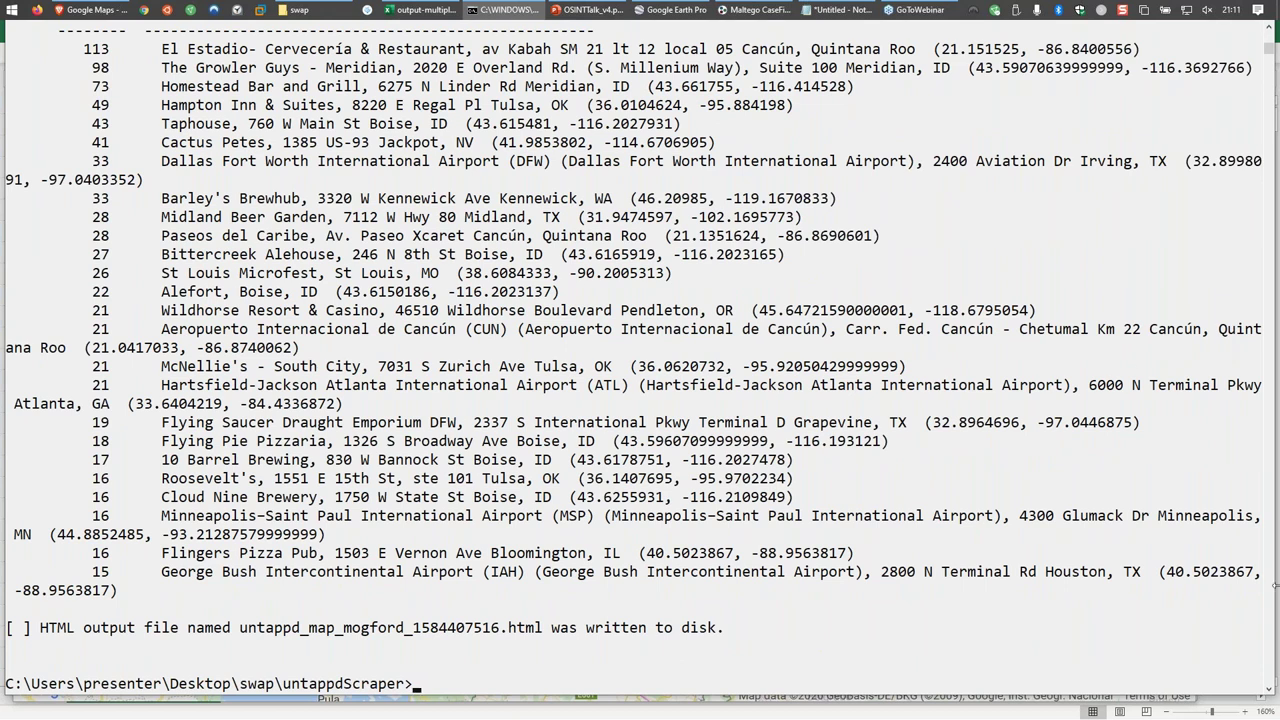
Step: Open the second user's saved untappd_map file in Brave
key(alt+Tab)
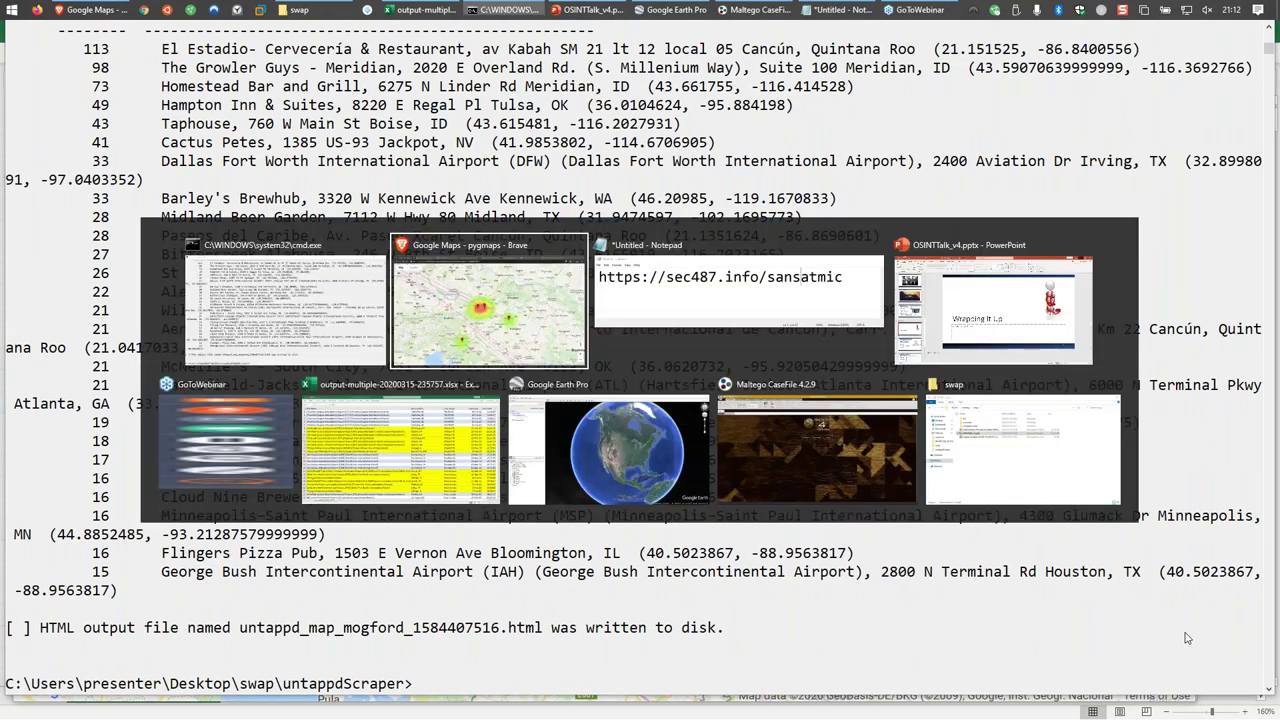
key(ctrl+o)
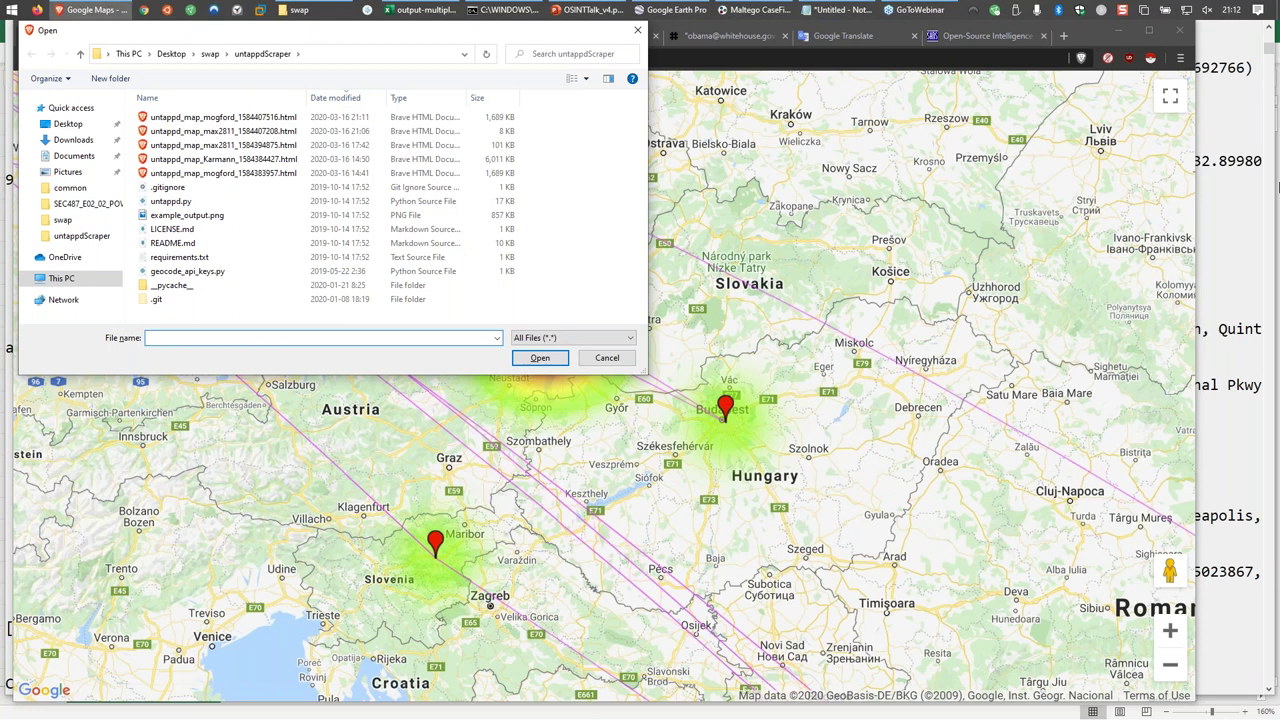
double_click(229, 176)
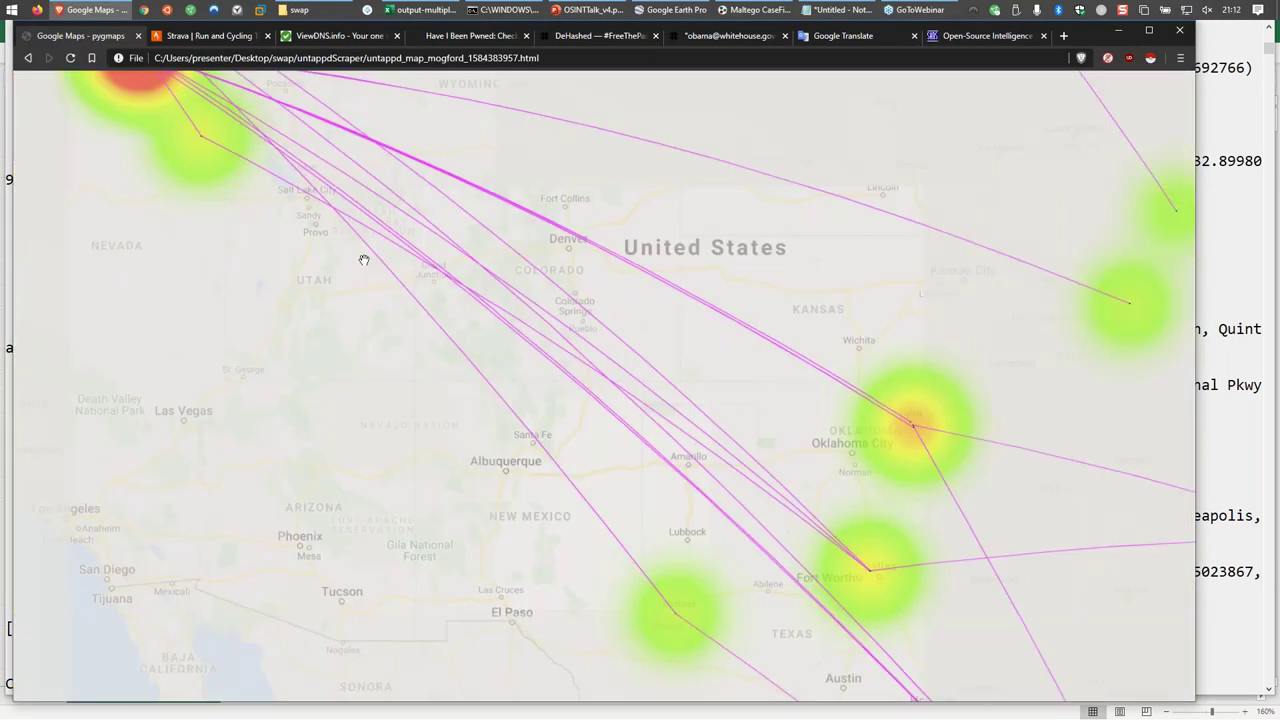
Step: Zoom and pan the Google heat map so markers from Washington and Boise down to Cancún are visible
scroll(276, 312, down, 5)
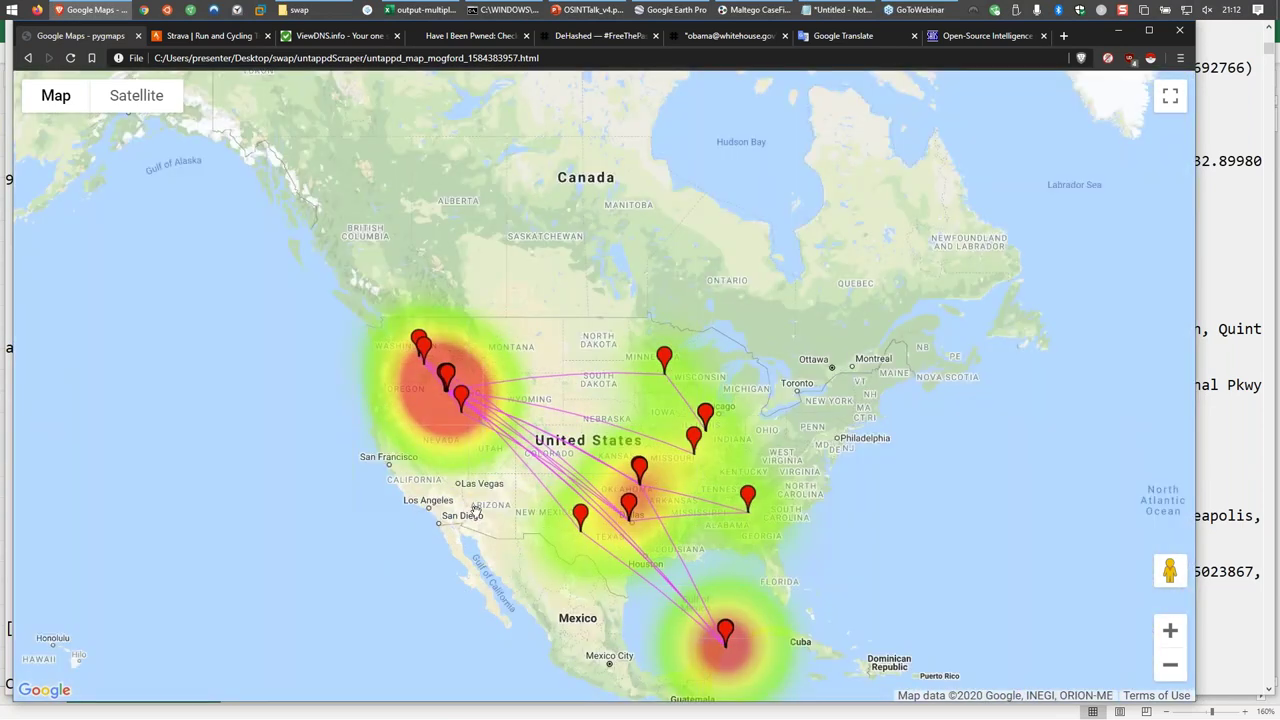
drag(476, 512, 406, 416)
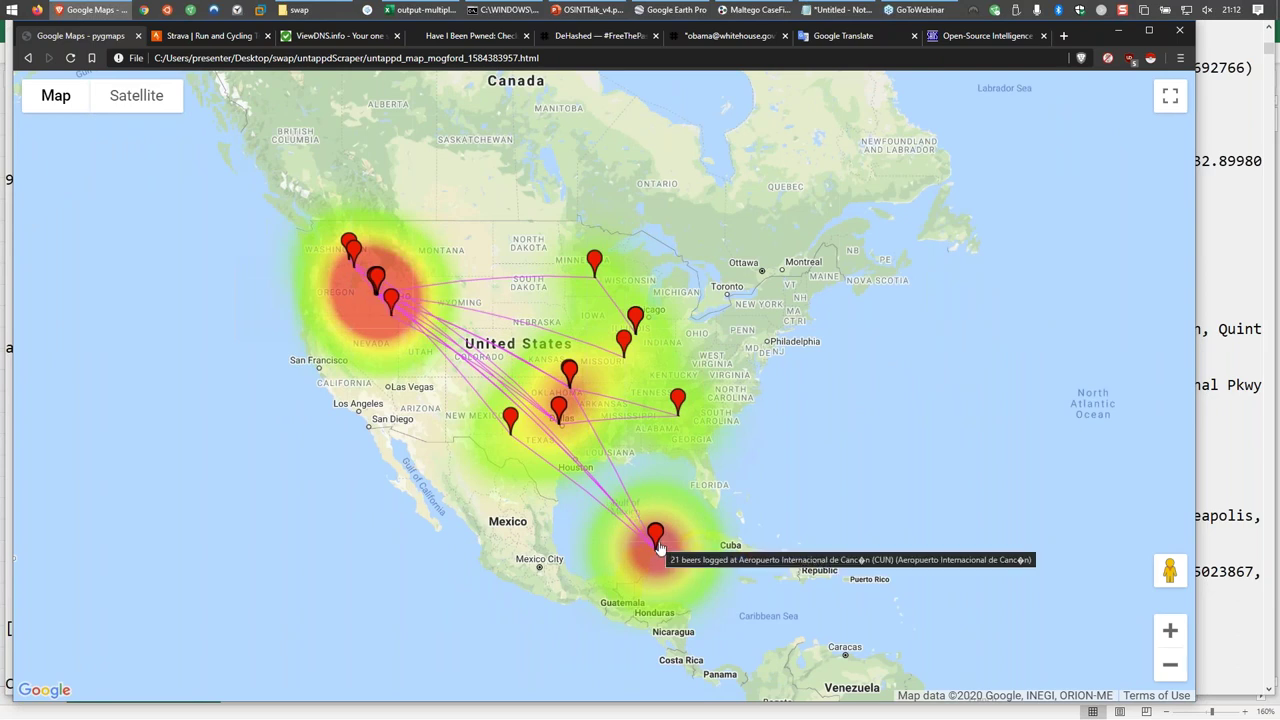
scroll(380, 290, up, 2)
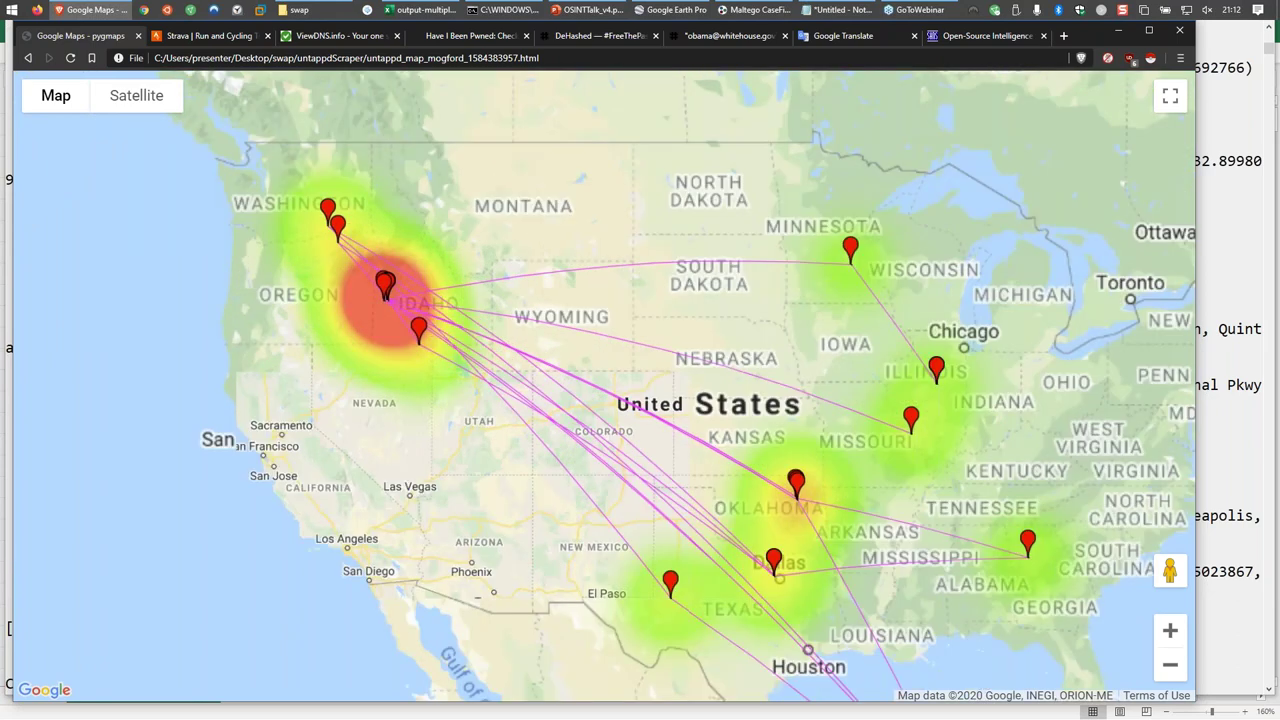
scroll(380, 281, up, 1)
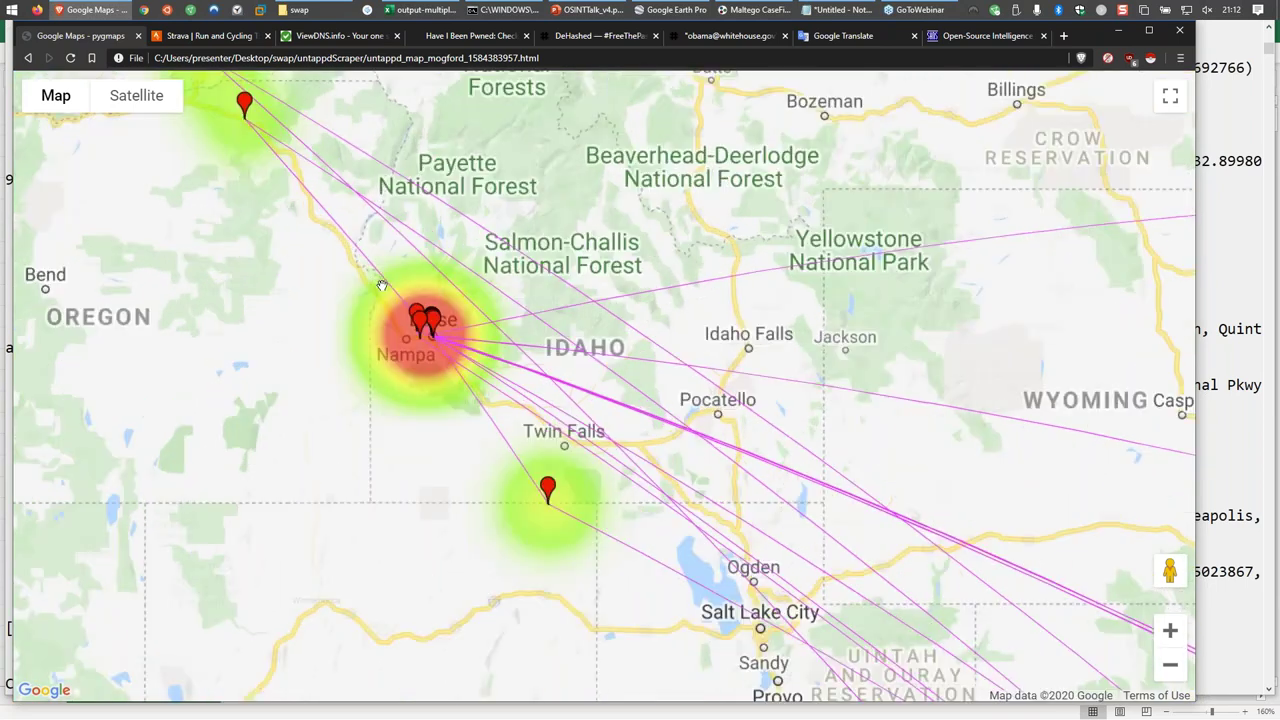
drag(343, 268, 415, 370)
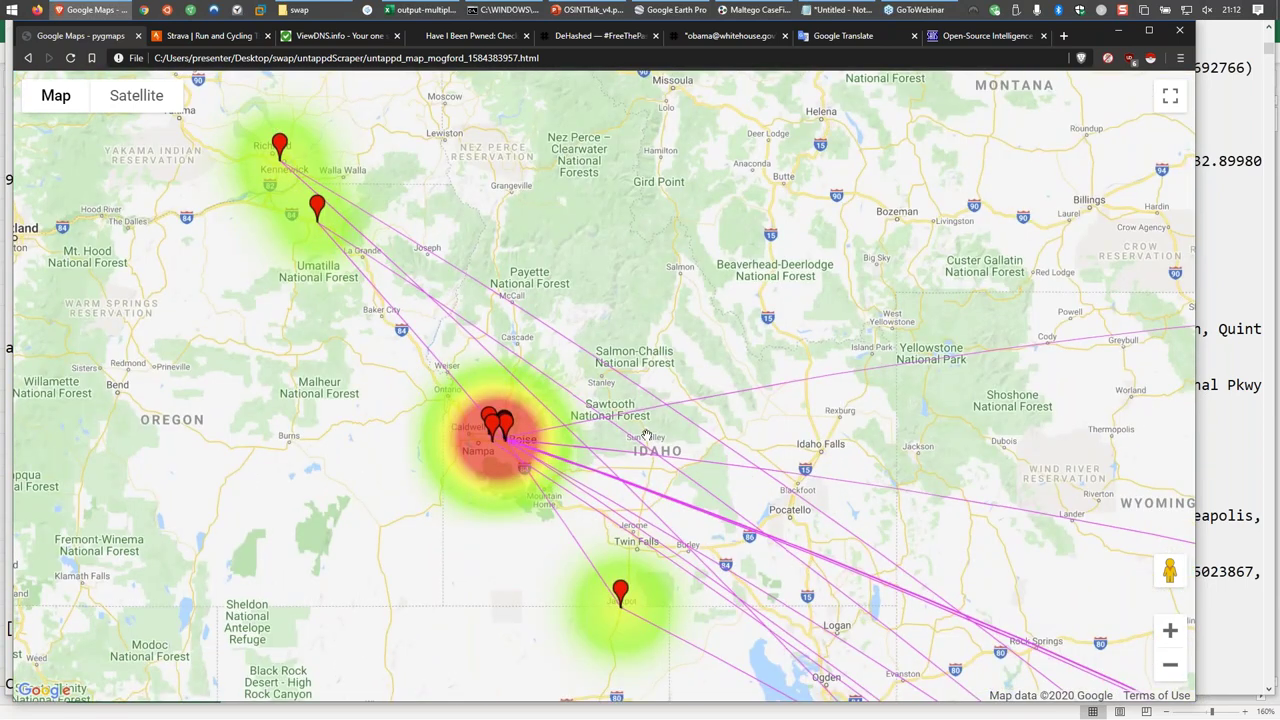
scroll(698, 426, down, 1)
drag(885, 469, 685, 400)
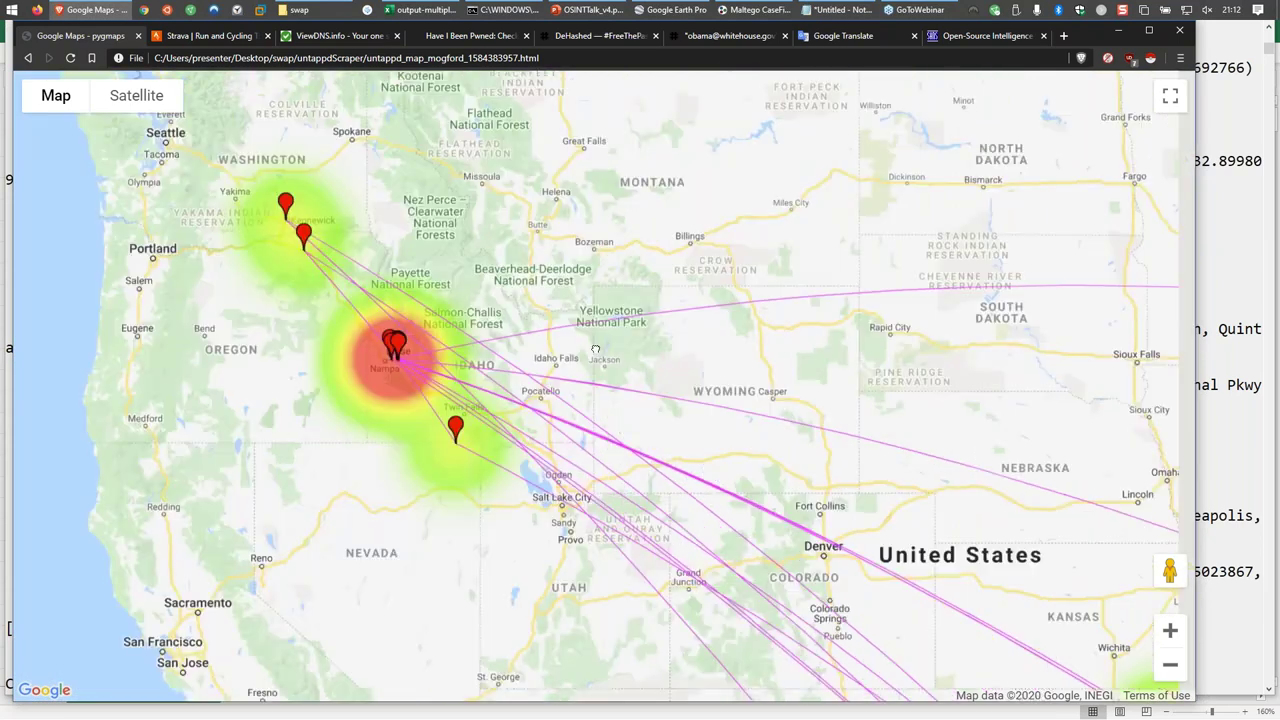
scroll(605, 382, down, 2)
scroll(605, 382, up, 1)
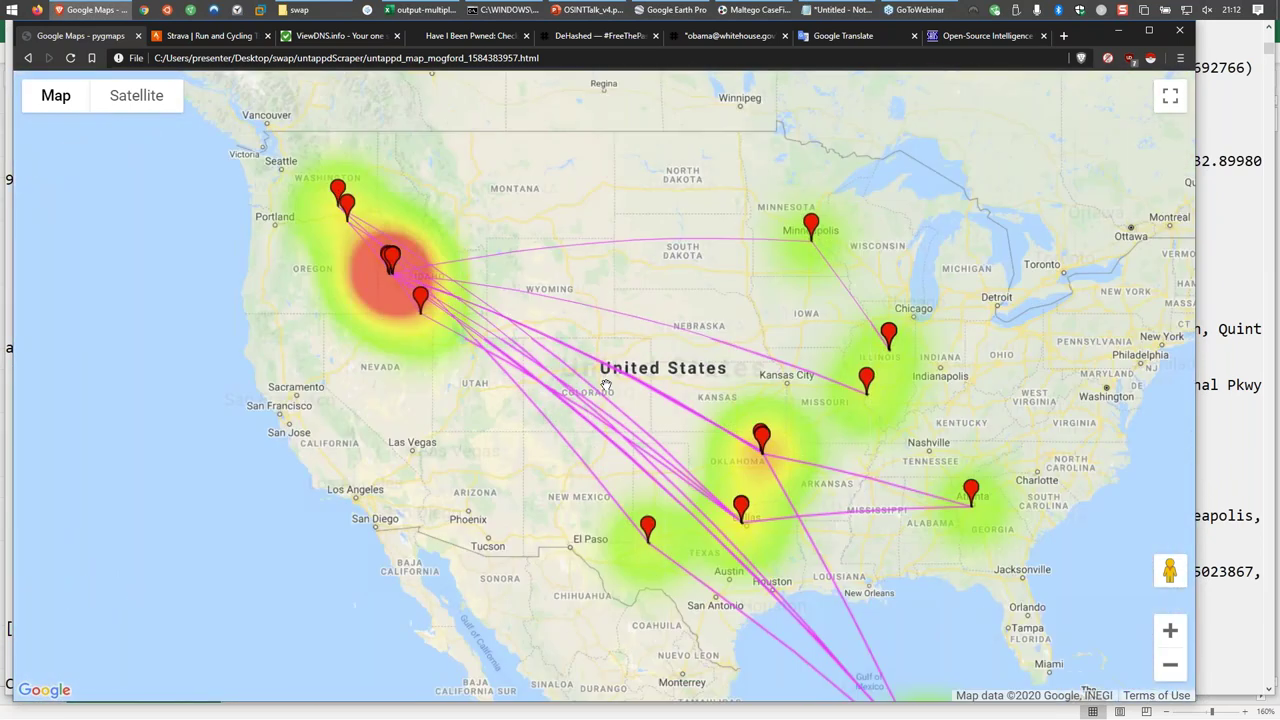
drag(615, 450, 522, 347)
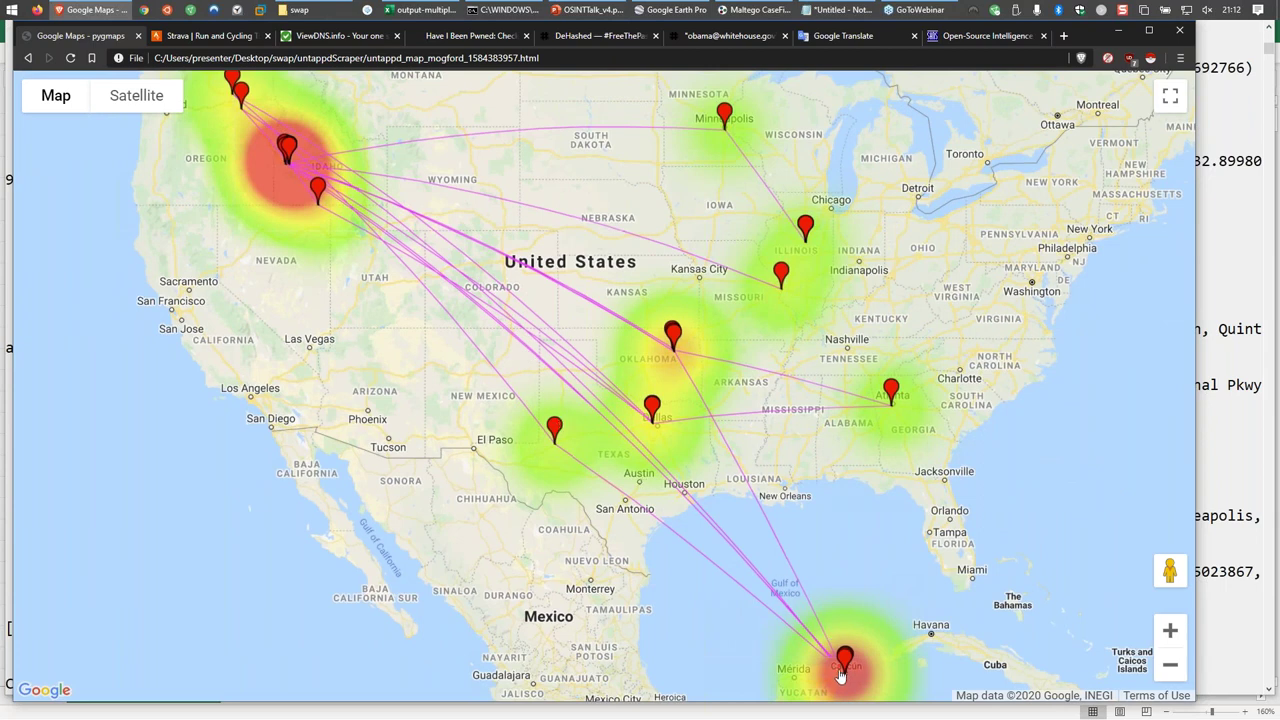
mouse_move(844, 678)
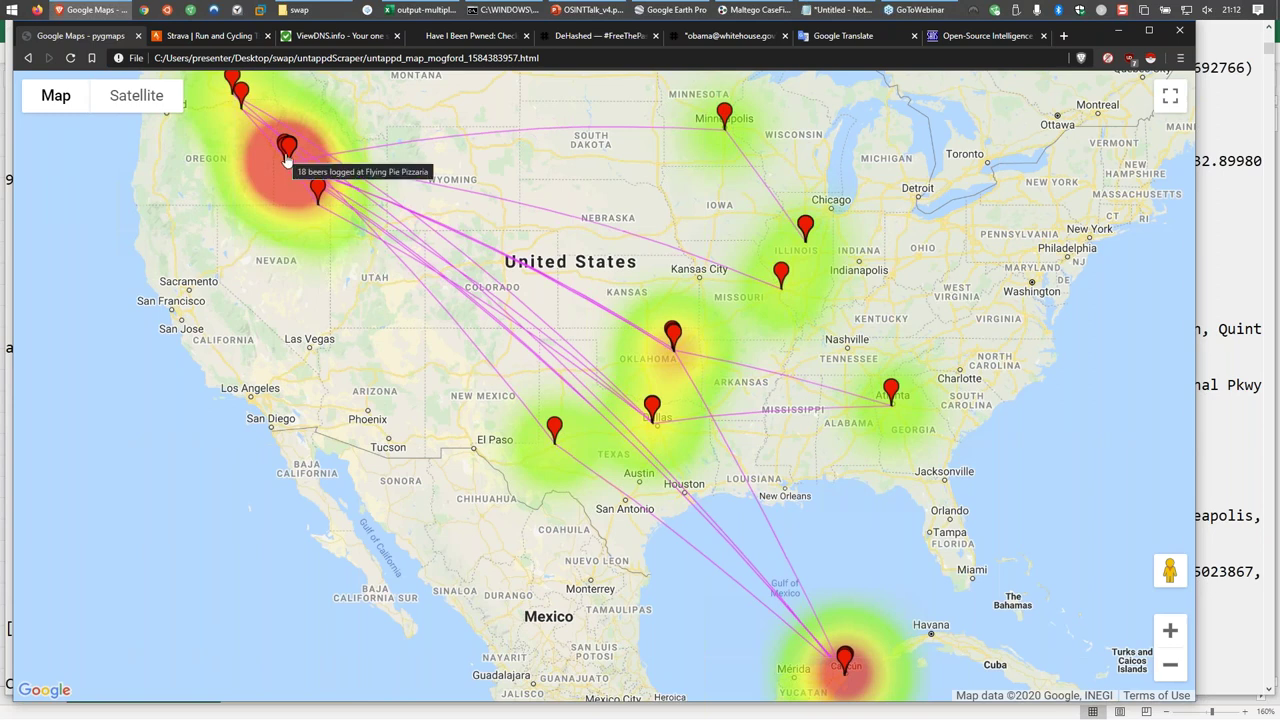
Step: Zoom the heat map into the Boise marker cluster
scroll(287, 150, up, 5)
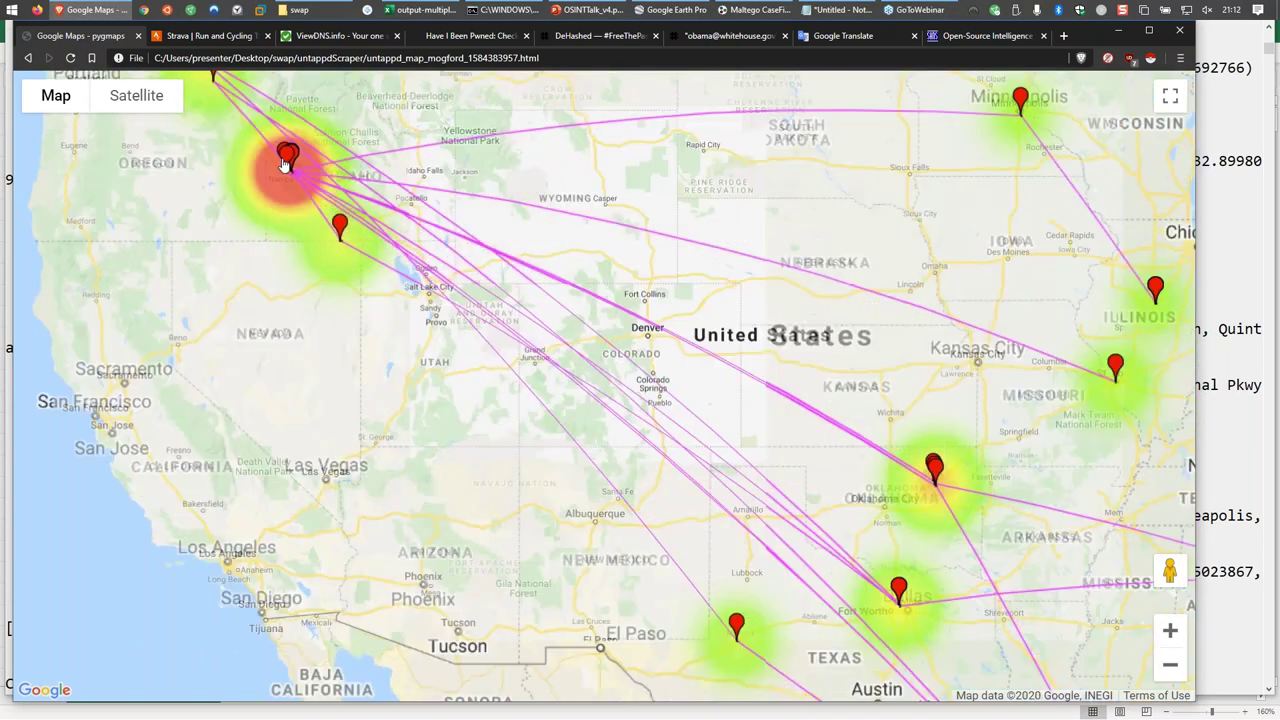
scroll(313, 218, up, 3)
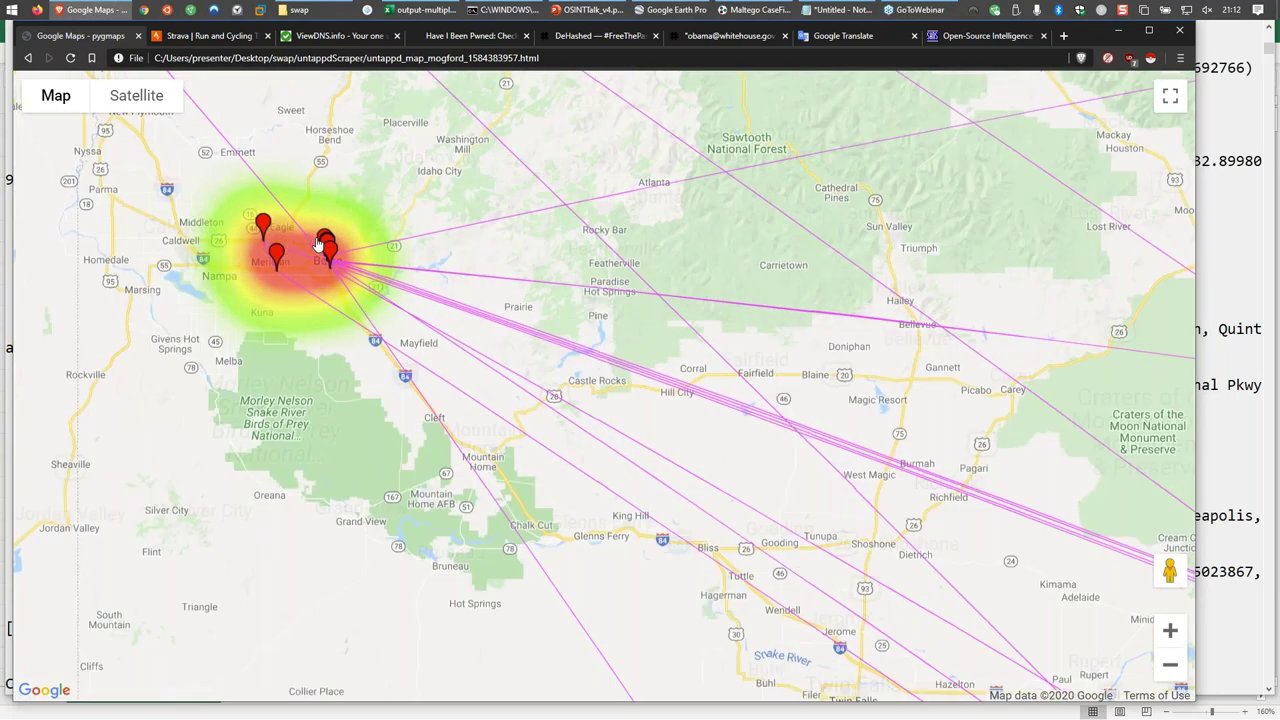
drag(330, 337, 402, 389)
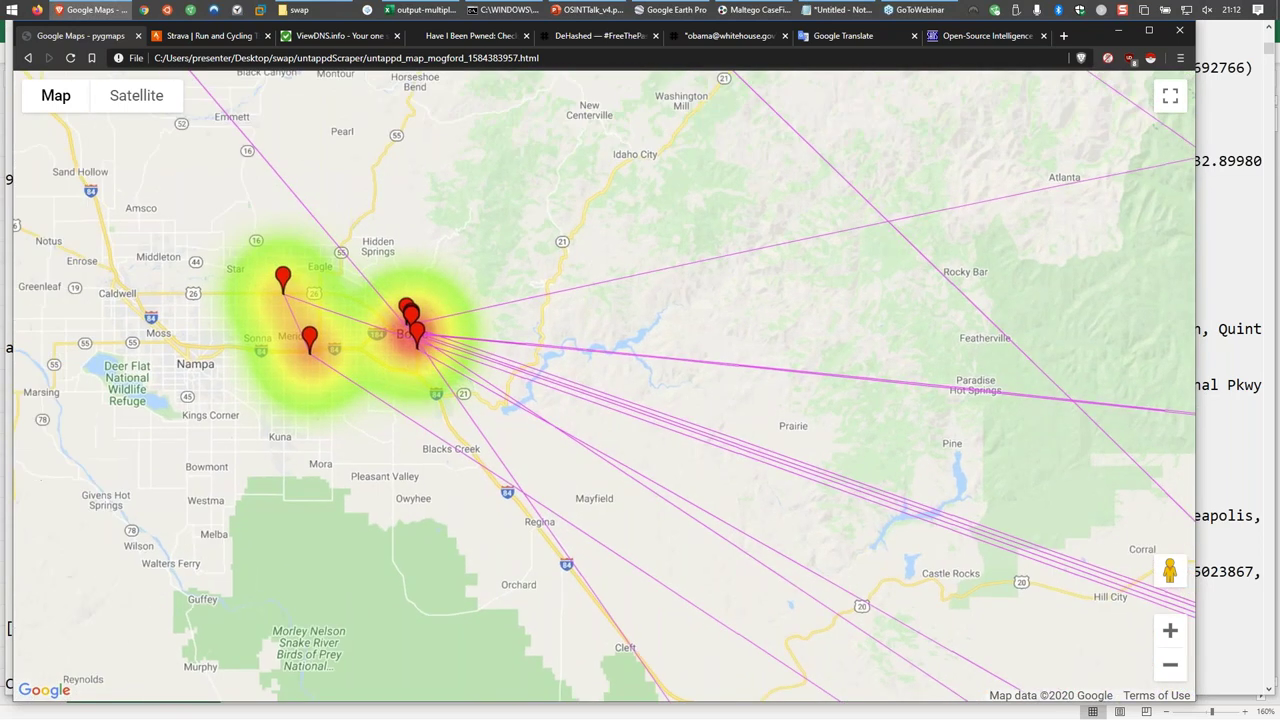
scroll(432, 373, up, 3)
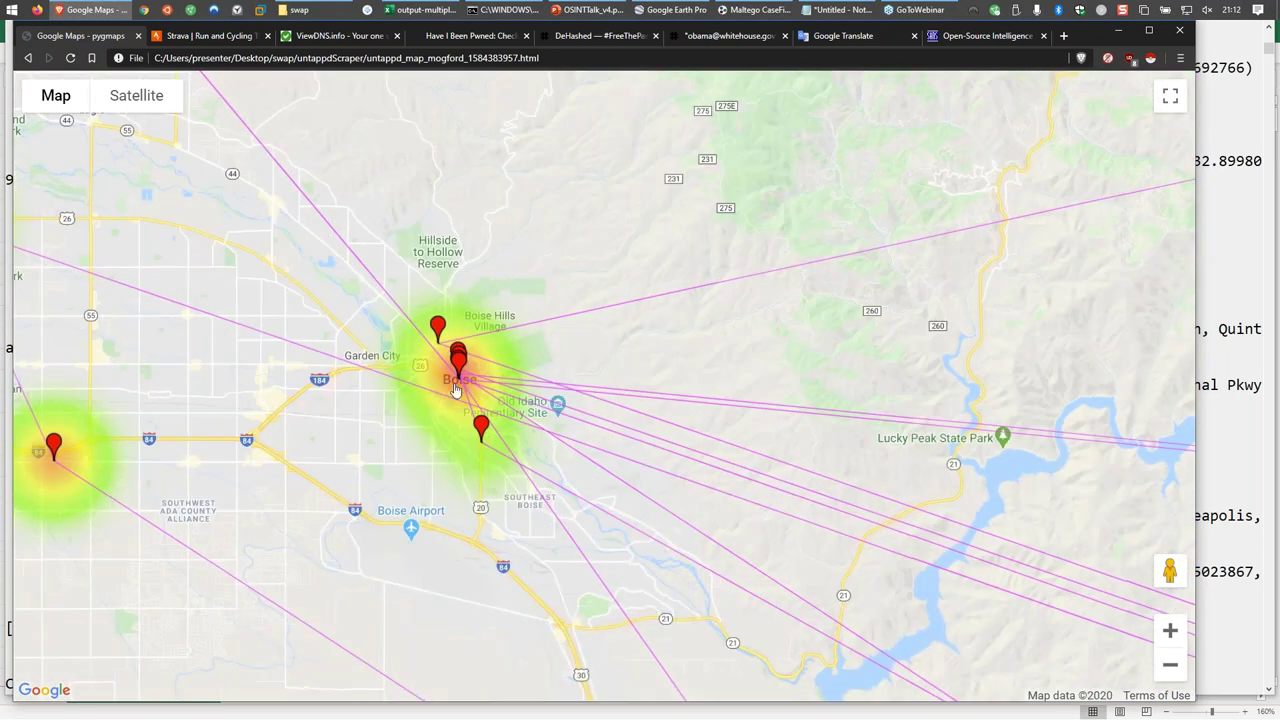
scroll(432, 373, up, 3)
scroll(462, 361, up, 4)
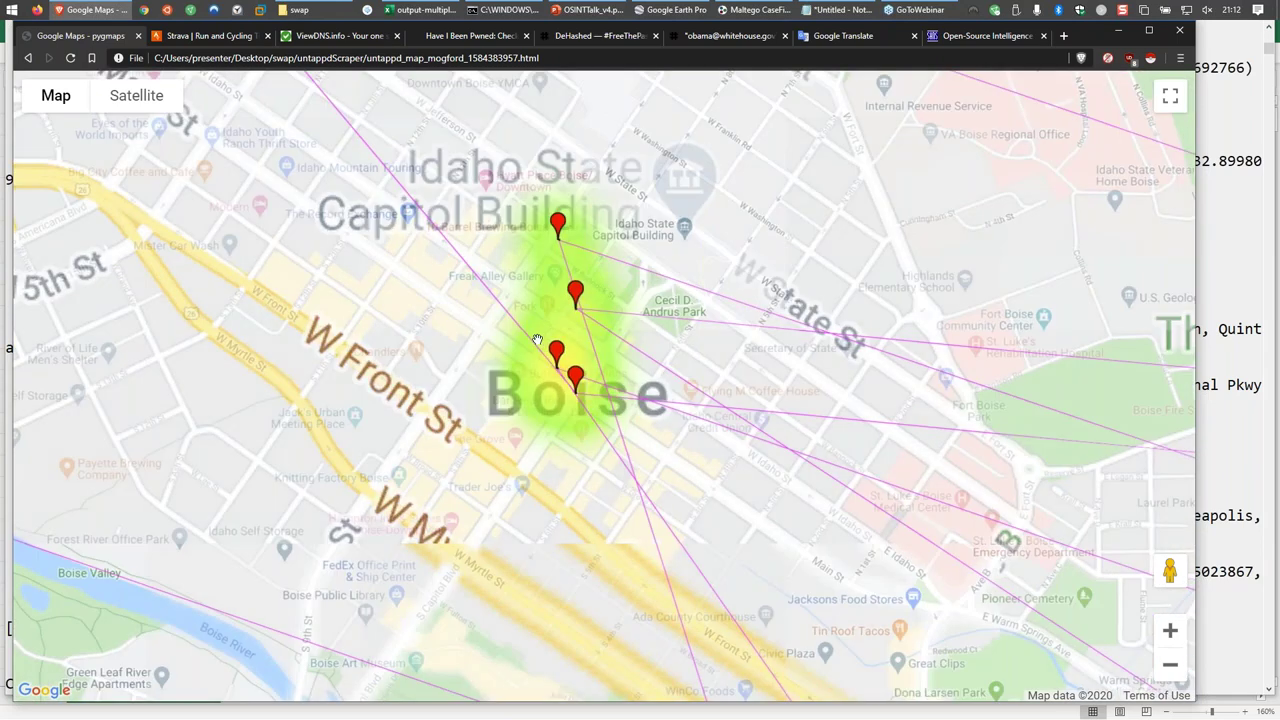
scroll(589, 337, down, 1)
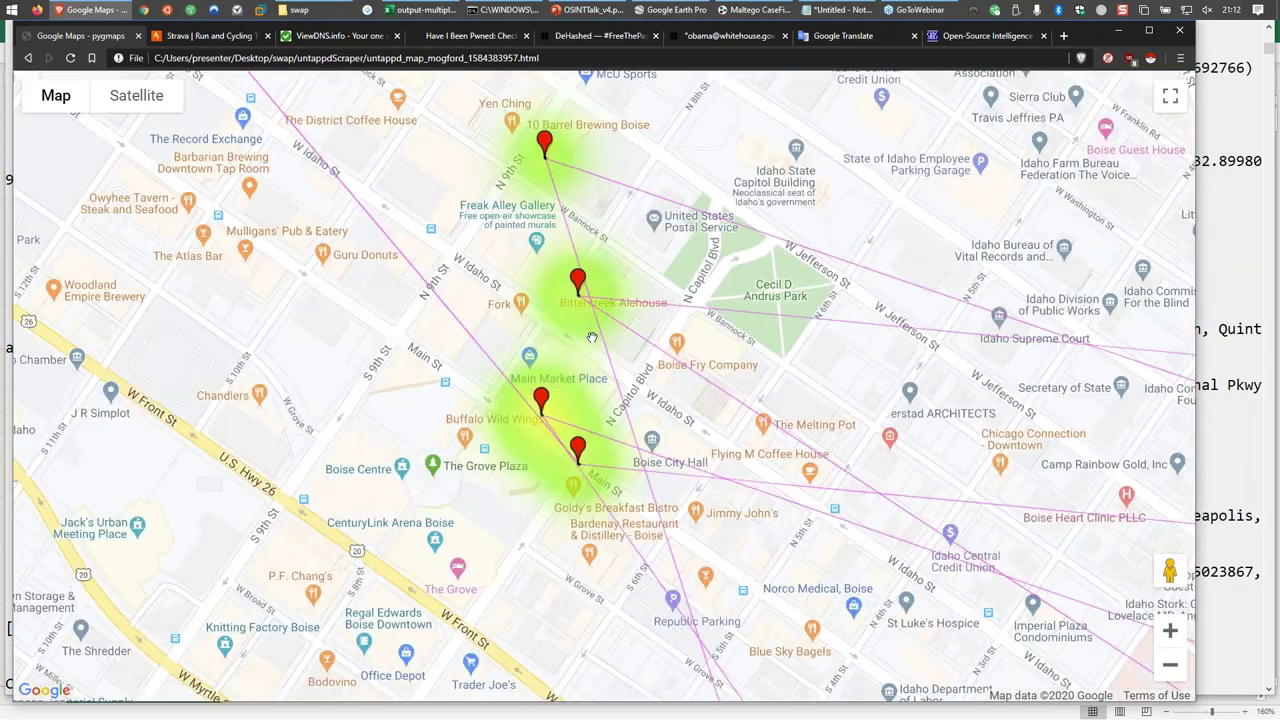
Step: Read a downtown Boise venue tooltip, zoom back out, and return to Command Prompt
drag(628, 347, 620, 399)
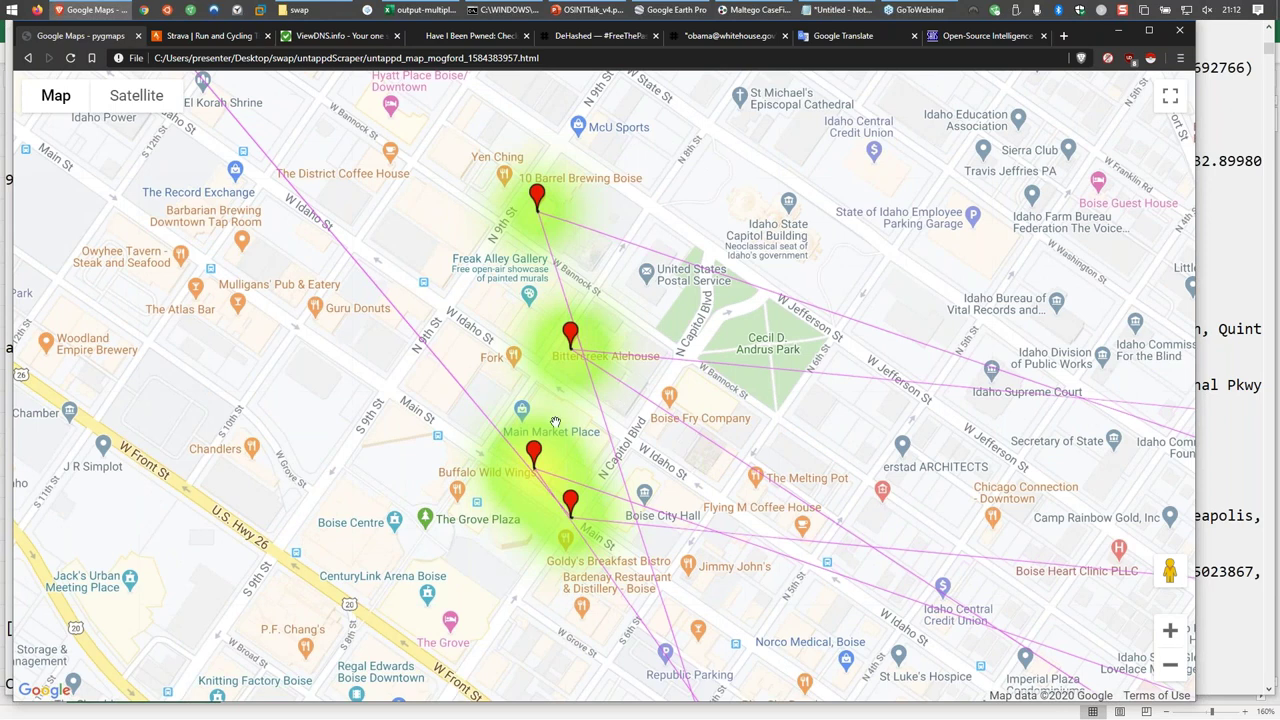
mouse_move(536, 456)
scroll(620, 494, down, 4)
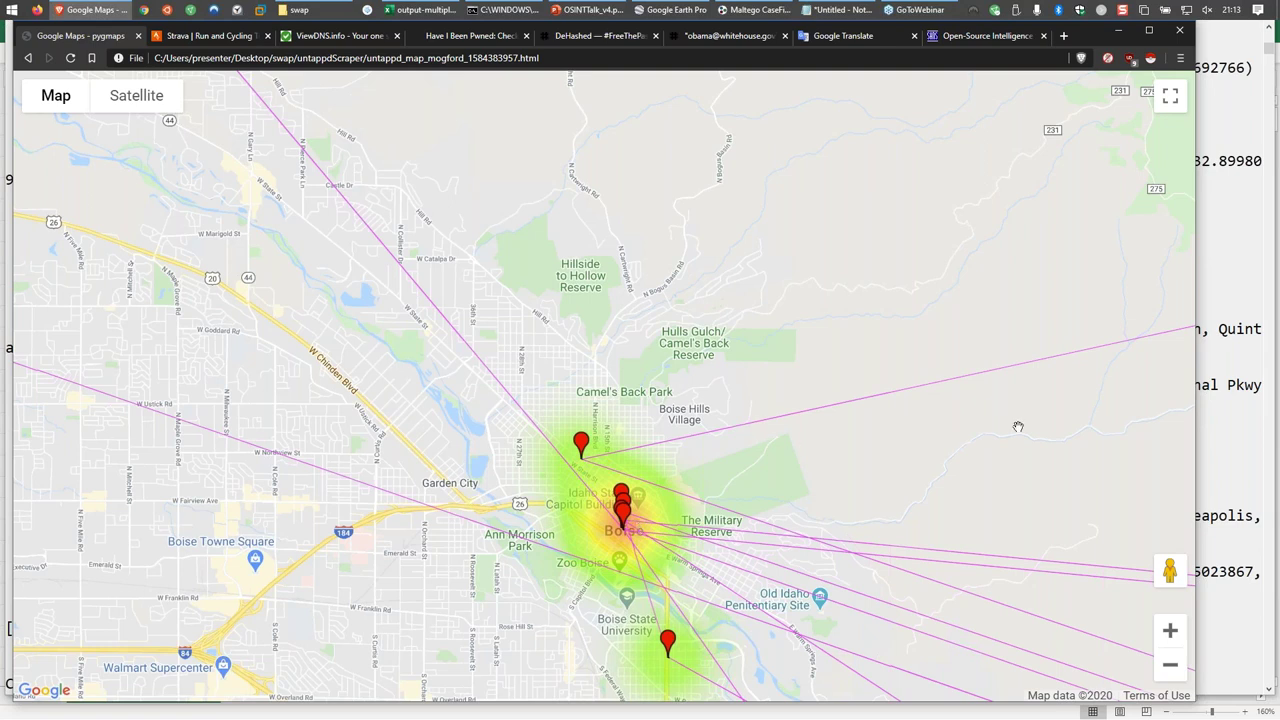
click(1222, 388)
Step: Clear the console with cls, rerun untappd.py with -b, and mark the Vienna airport check-ins
text(cls)
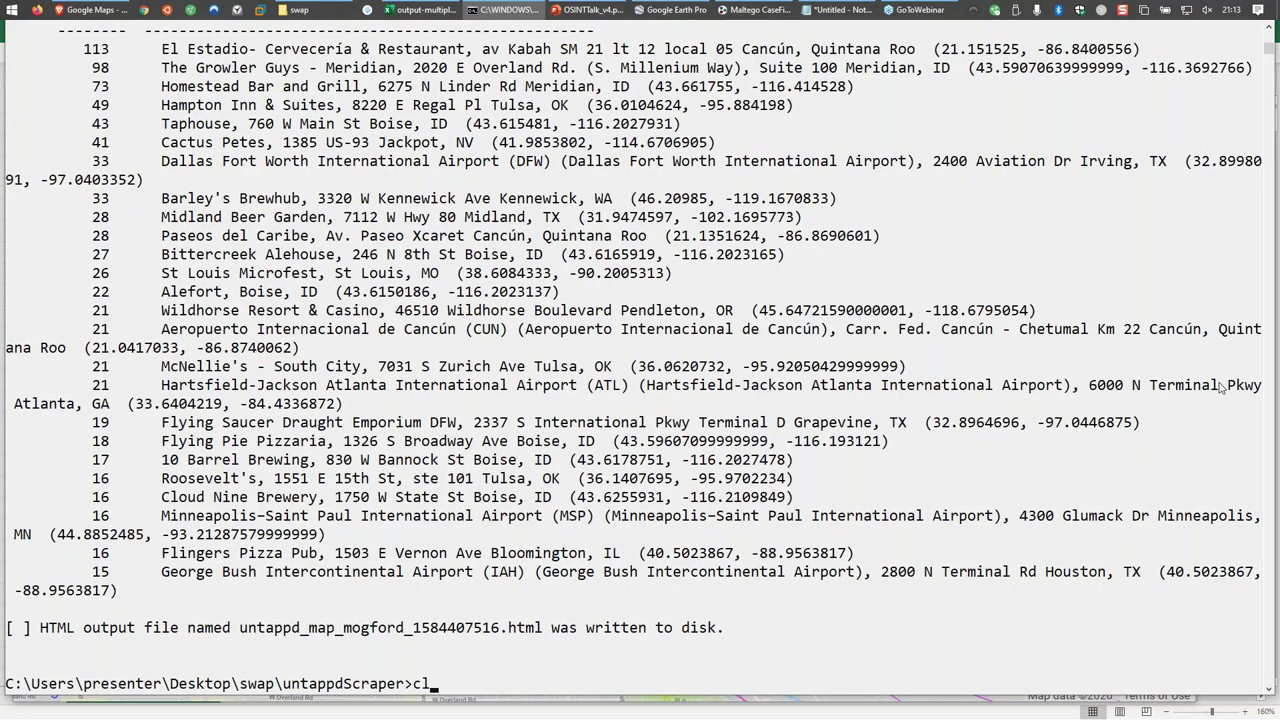
key(Return)
key(Up)
key(Up)
key(Up)
key(Up)
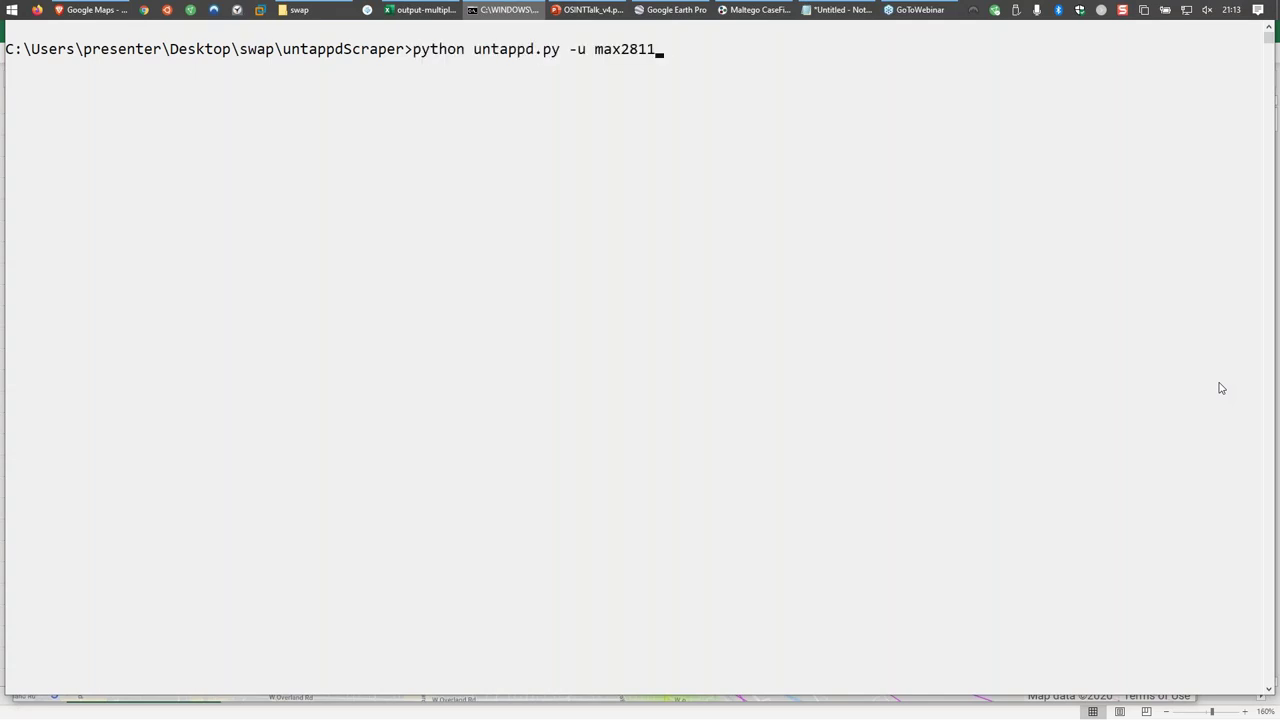
text(-b)
key(Return)
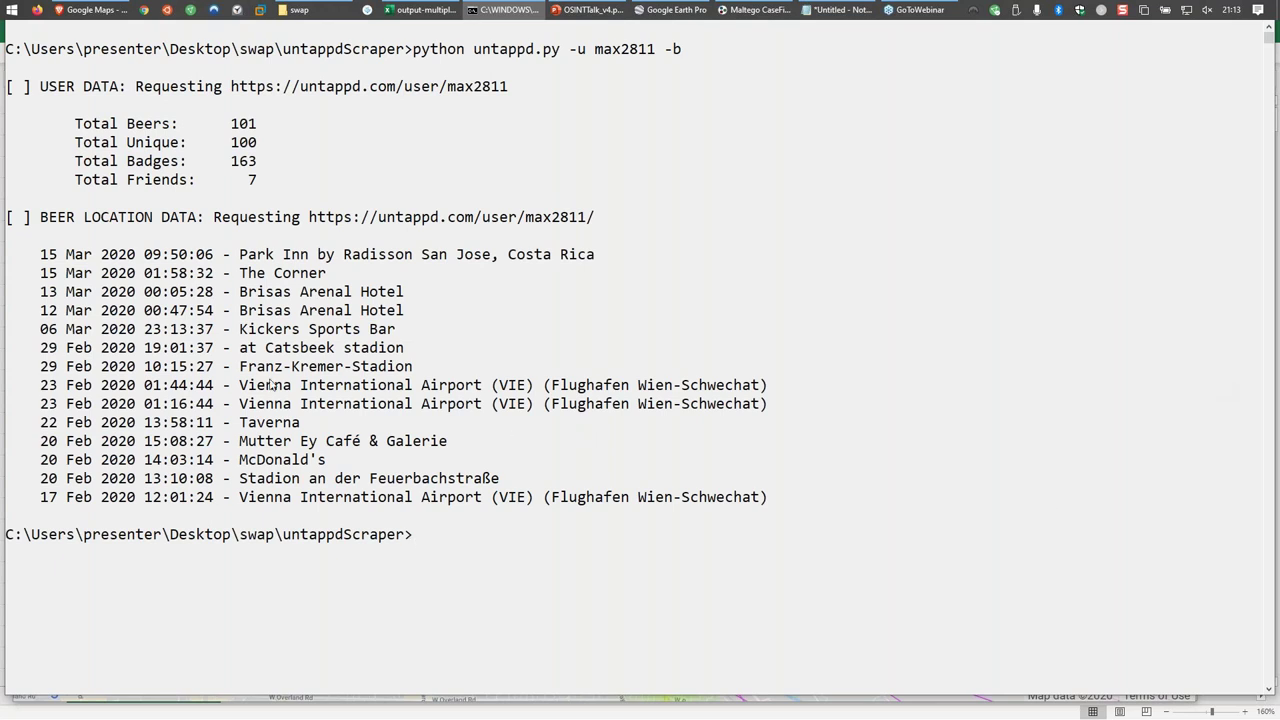
drag(232, 385, 568, 404)
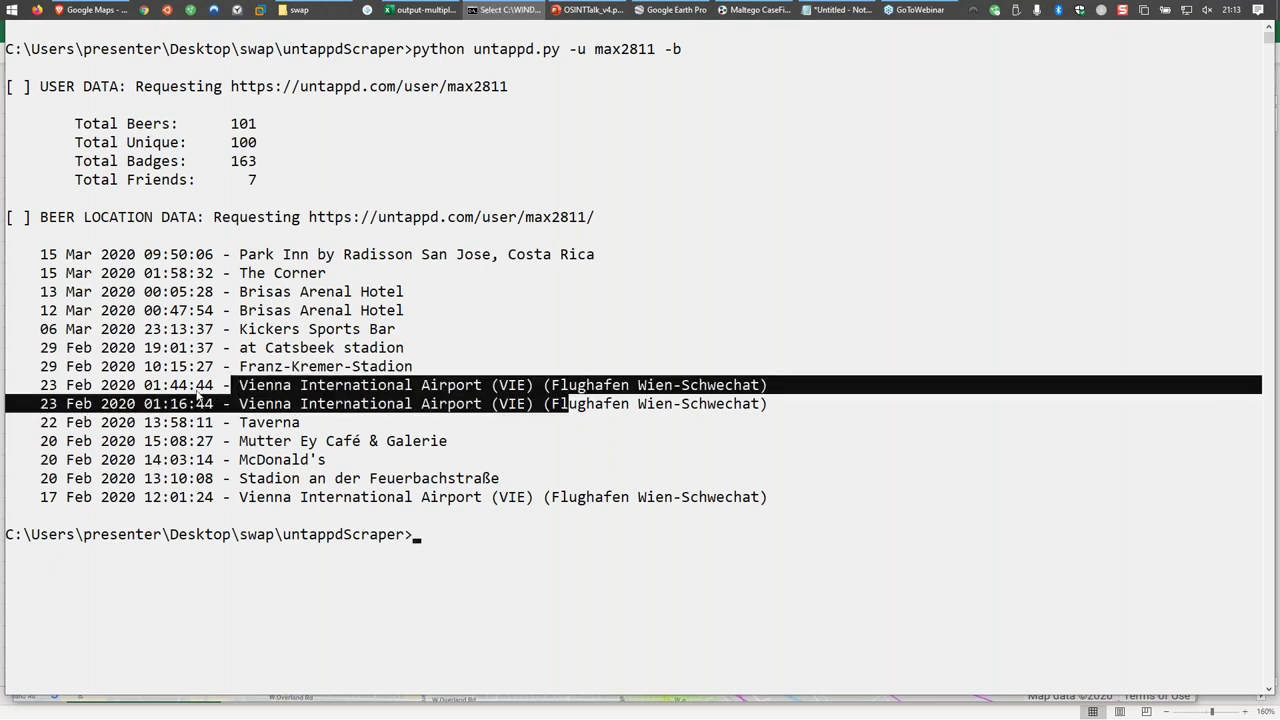
right_click(178, 395)
click(72, 386)
click(259, 367)
click(243, 329)
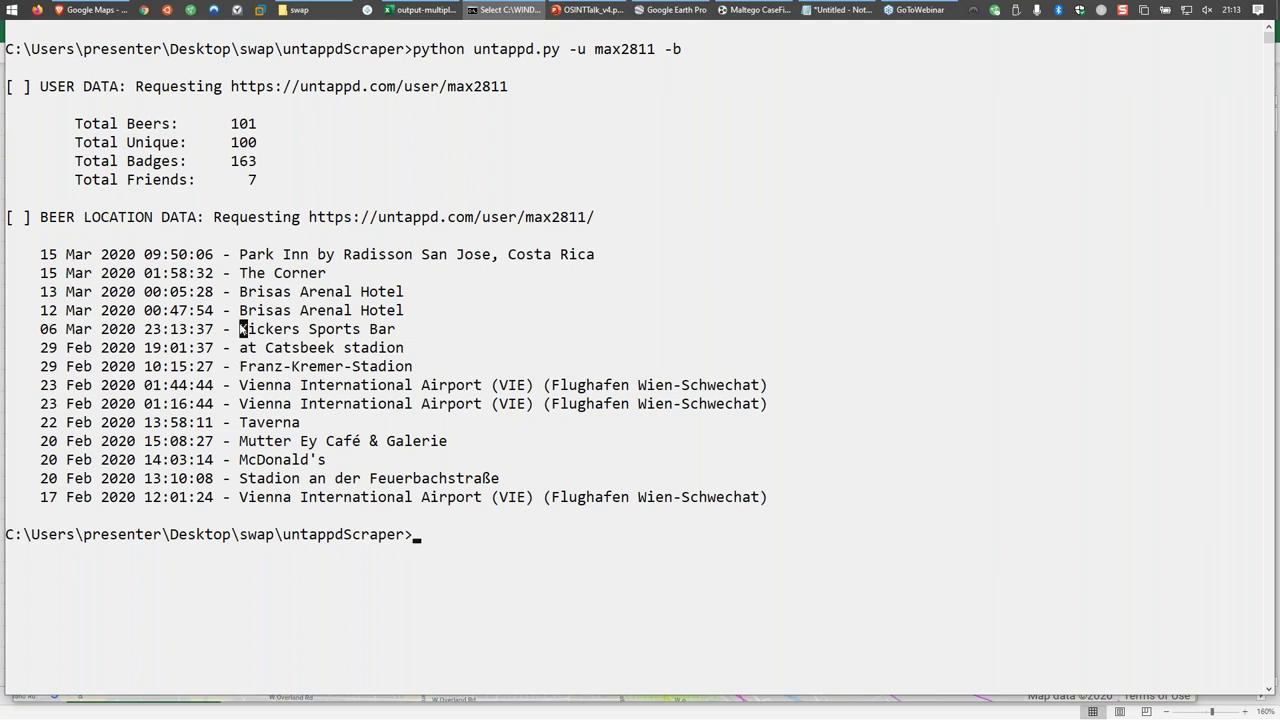
click(244, 311)
drag(400, 294, 243, 302)
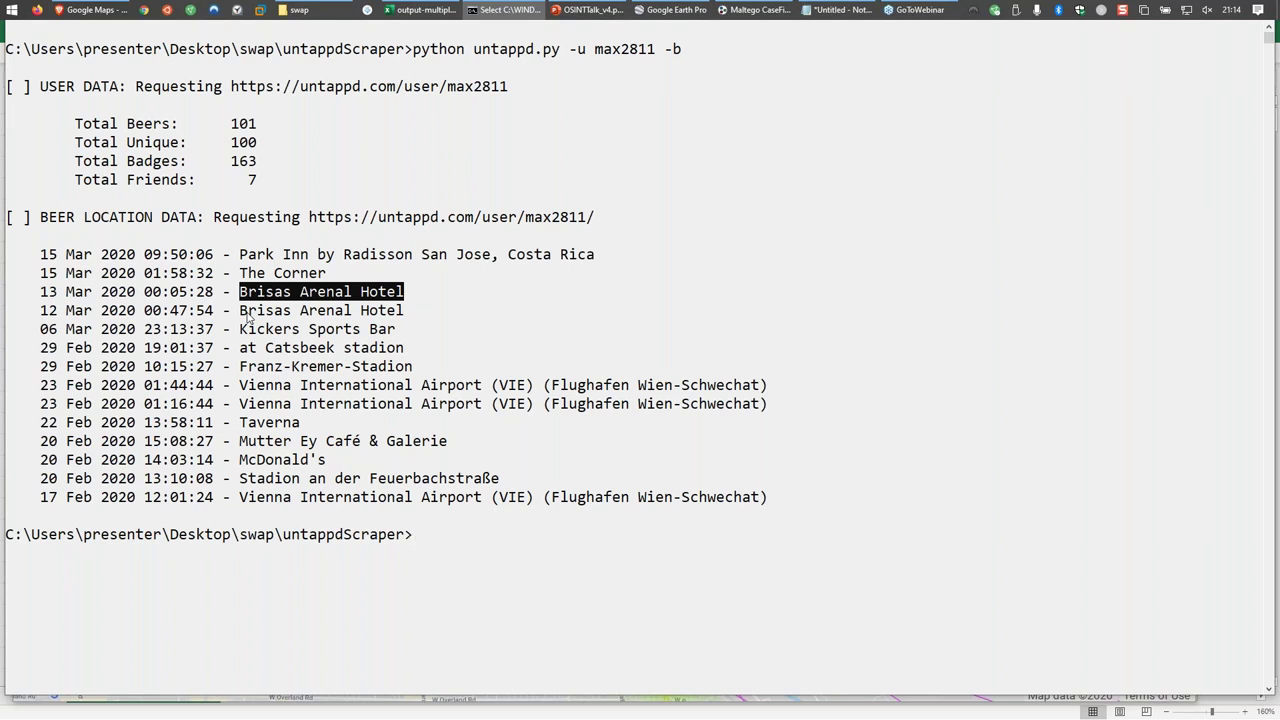
click(97, 310)
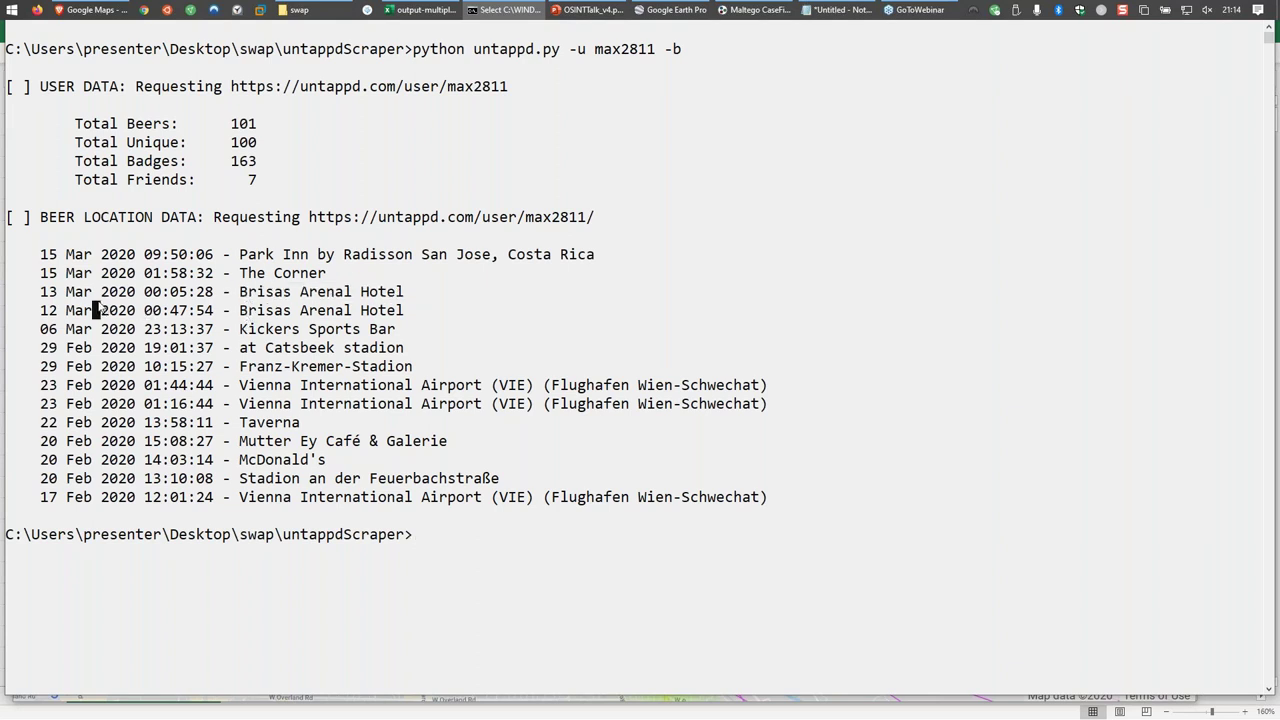
drag(239, 310, 402, 318)
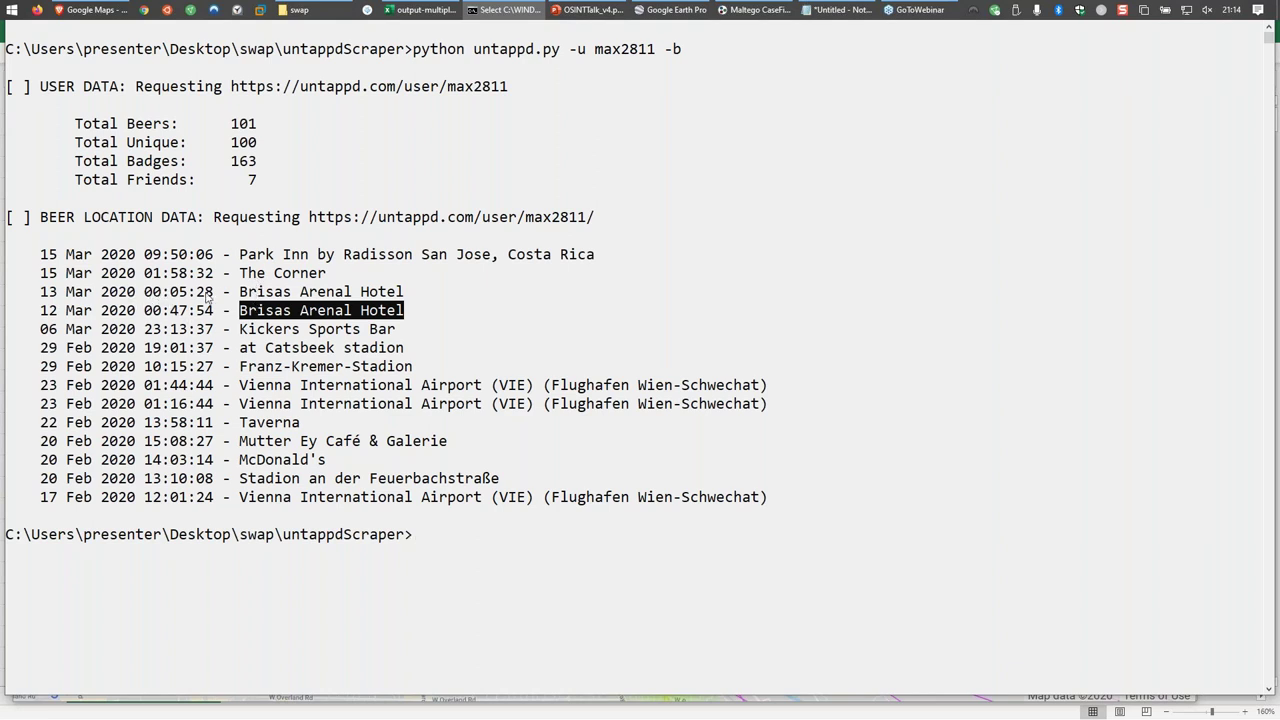
drag(232, 293, 406, 300)
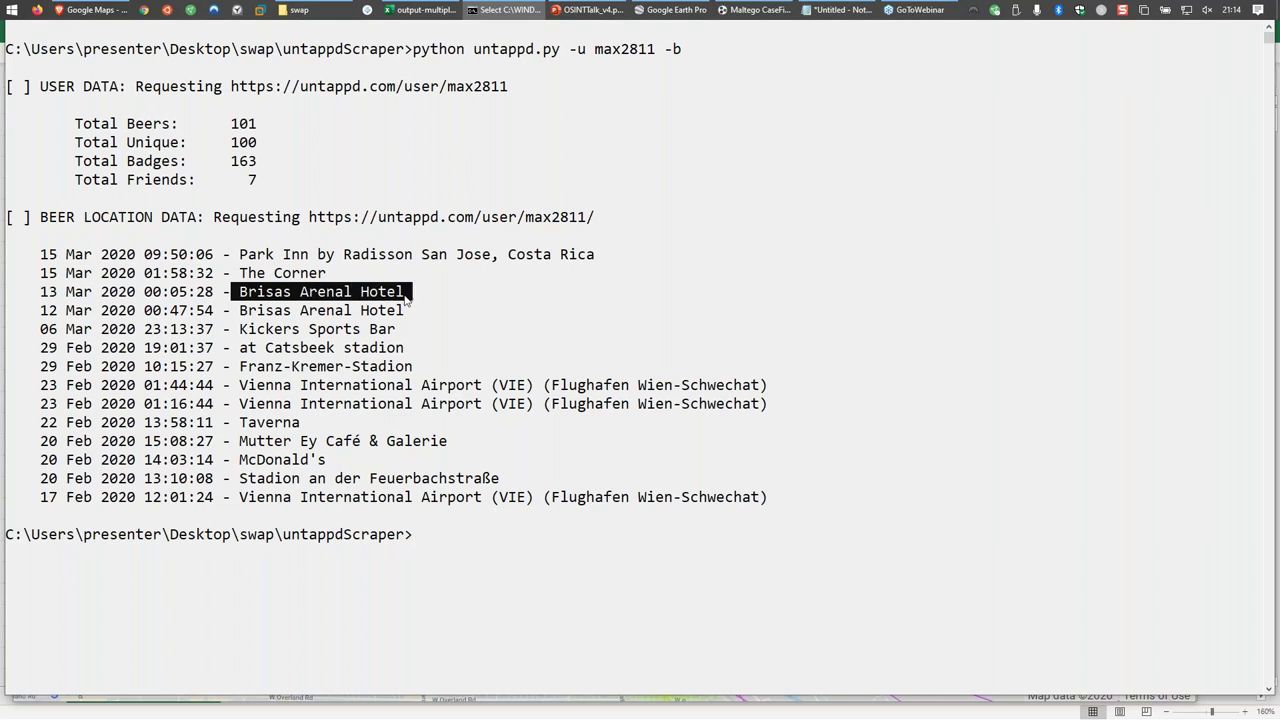
click(404, 296)
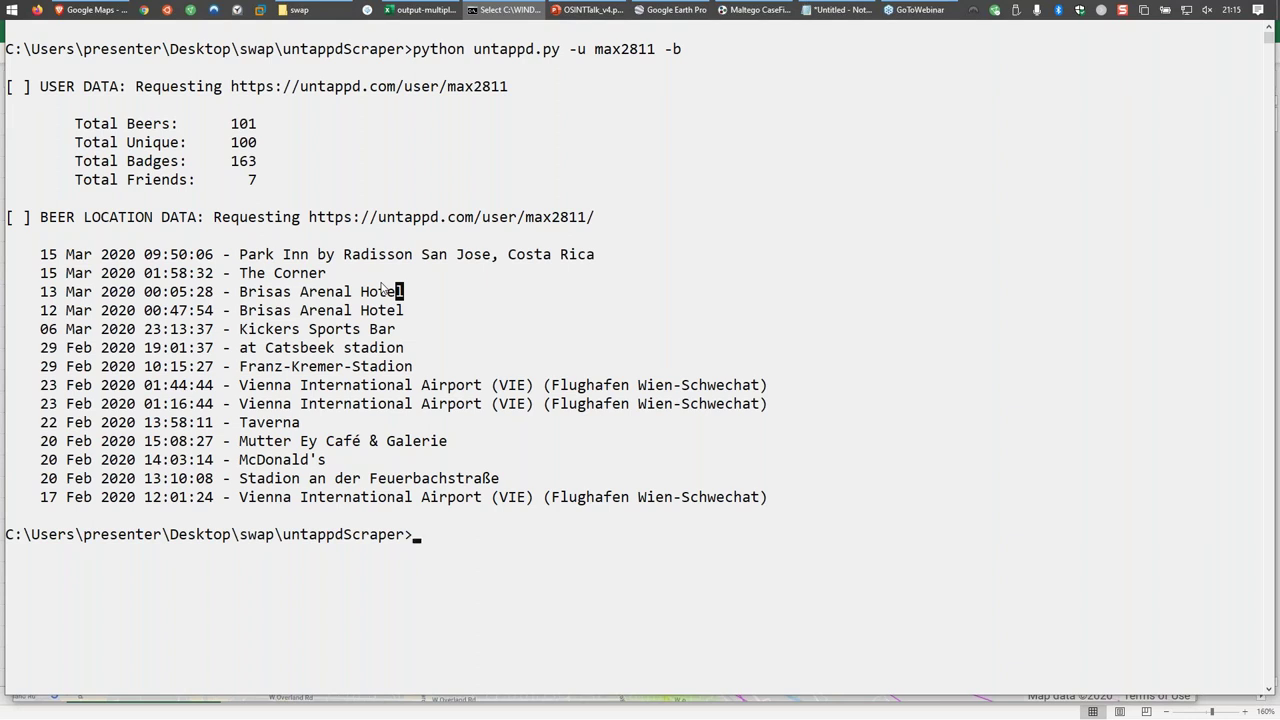
Step: Switch to the check-ins workbook and inspect the Atlanta and Des Moines airport rows
click(420, 12)
scroll(638, 330, up, 1)
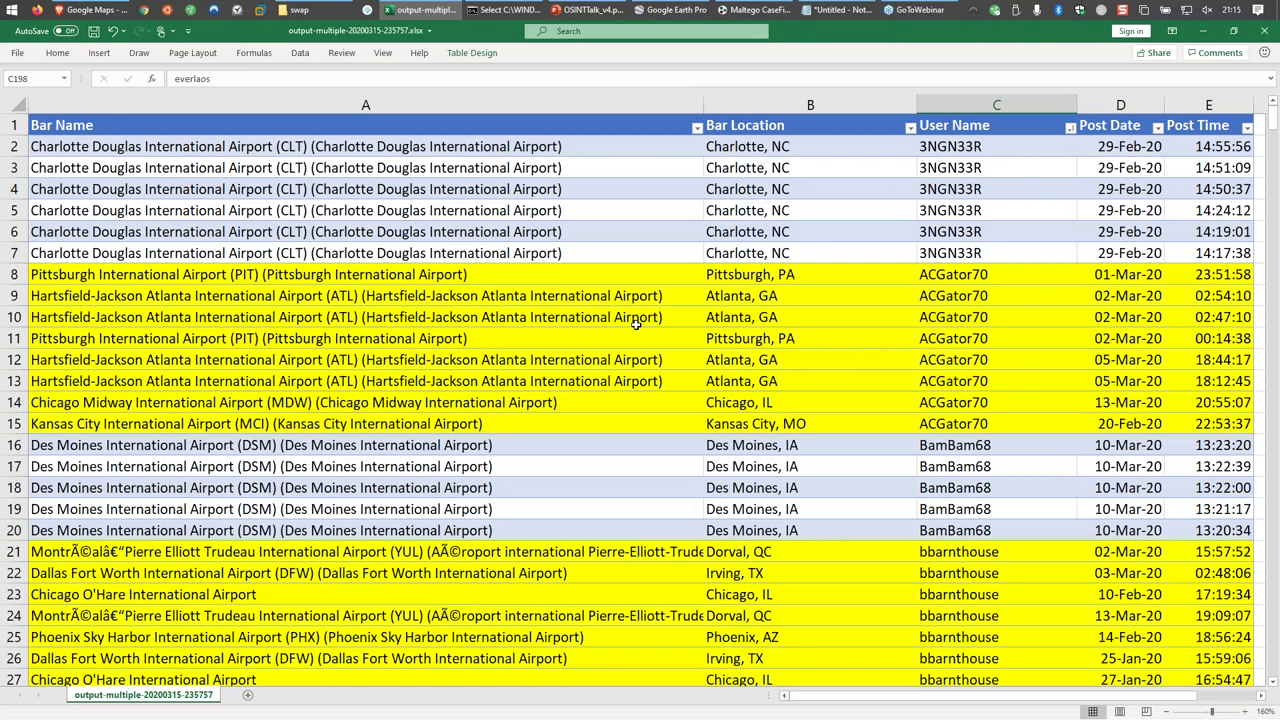
click(678, 363)
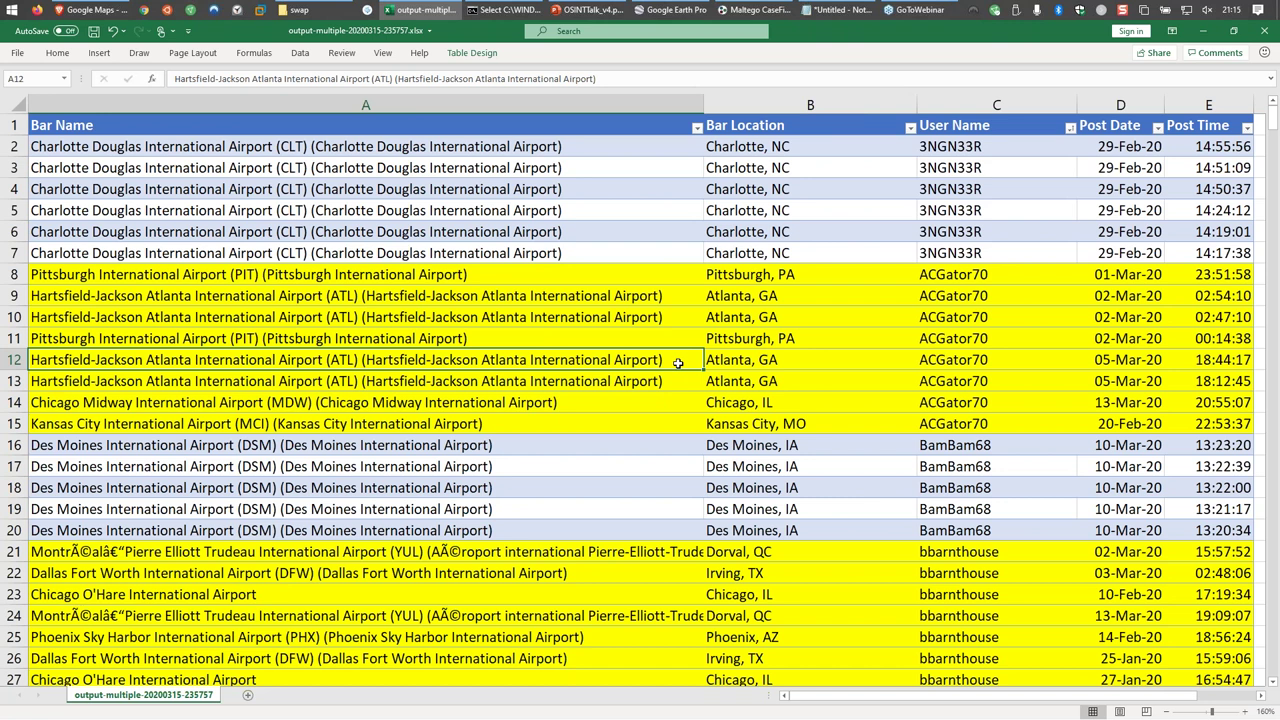
click(722, 296)
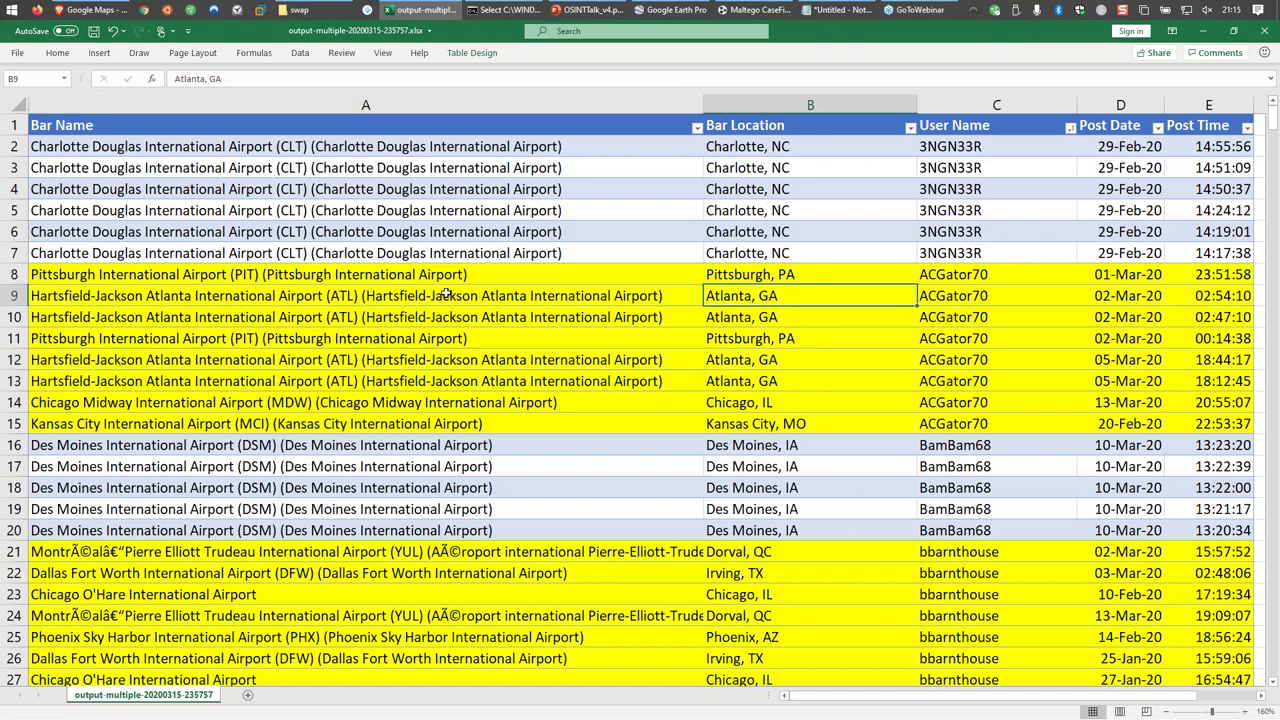
click(388, 447)
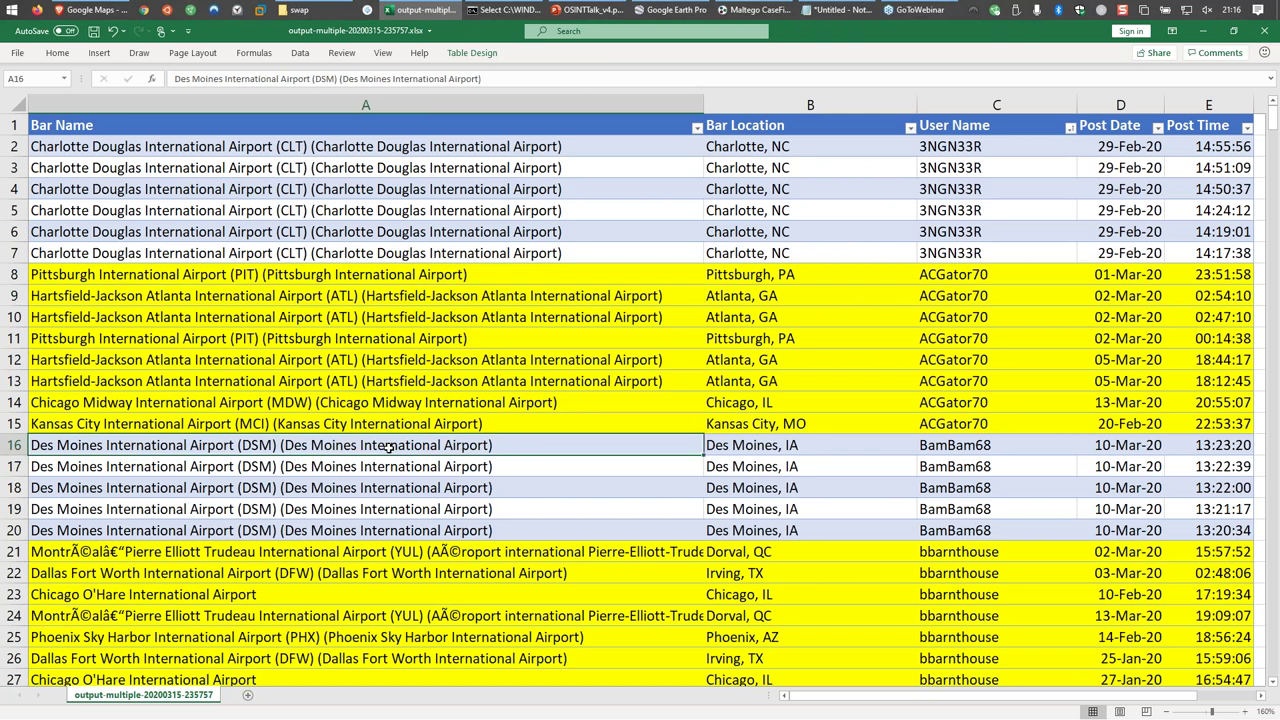
scroll(388, 447, down, 5)
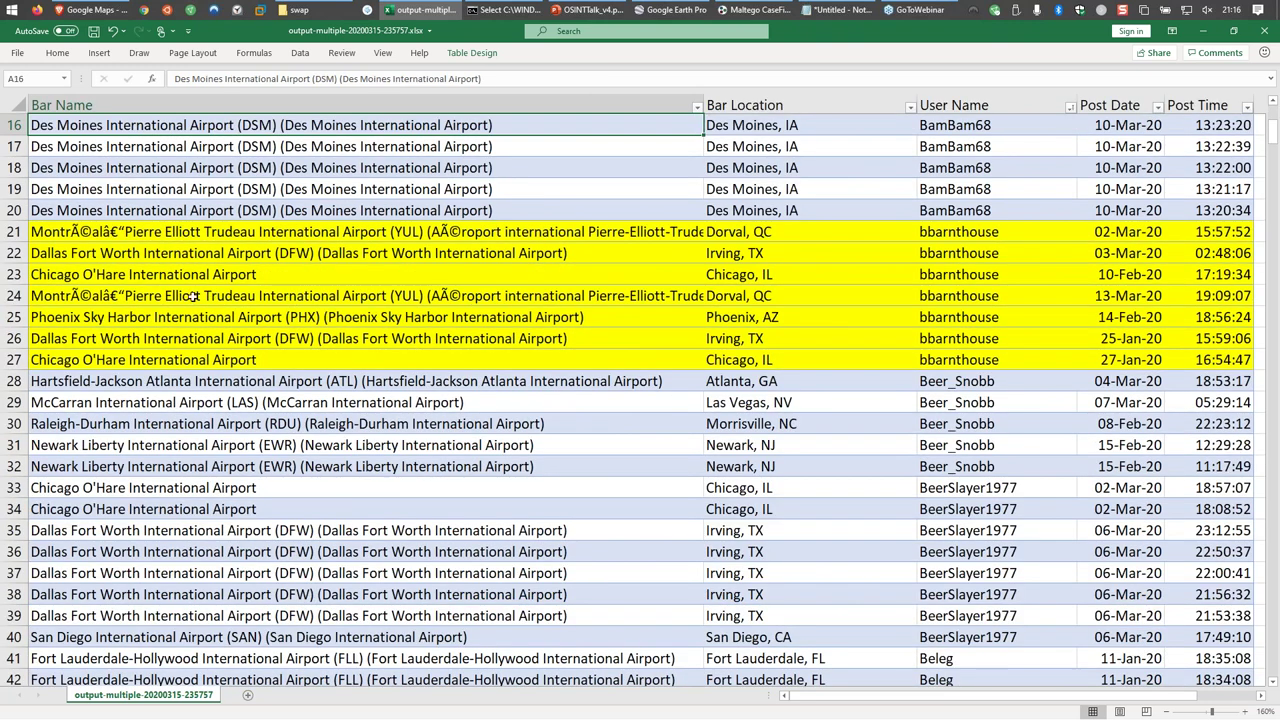
Step: Inspect the highlighted check-in locations: Trudeau/Dorval QC, Irving TX and Chicago IL
click(231, 296)
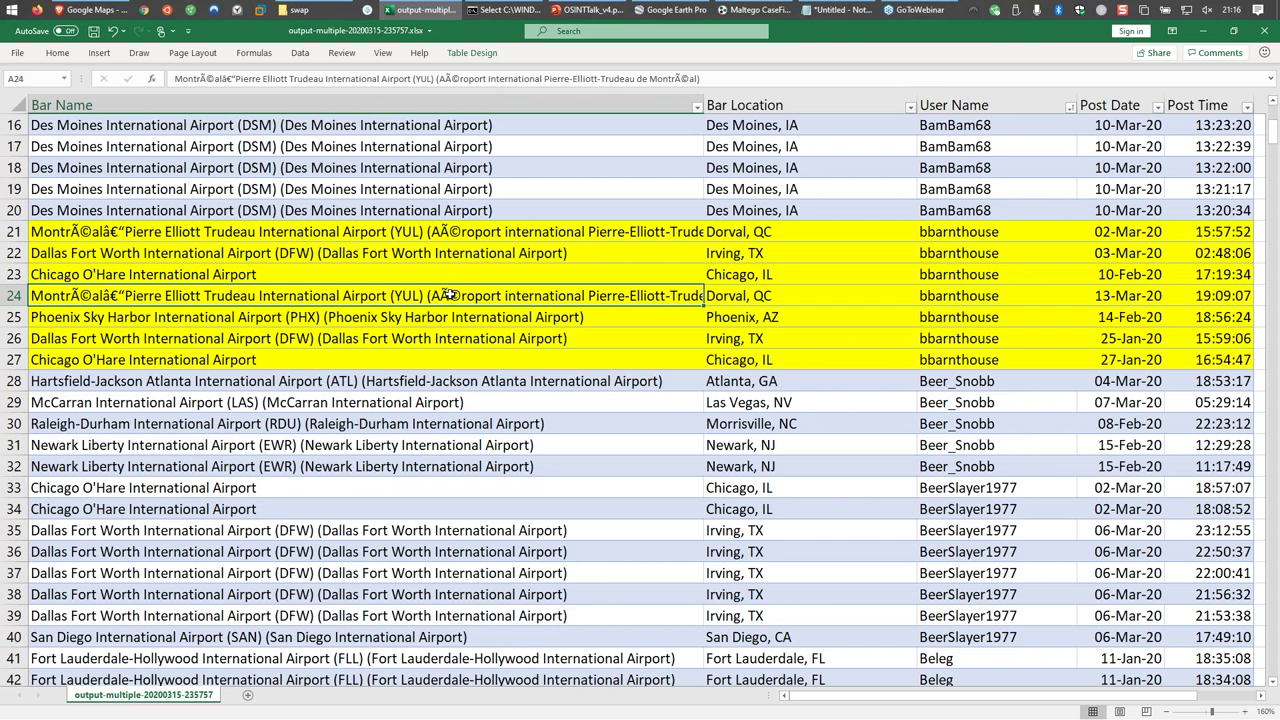
click(750, 294)
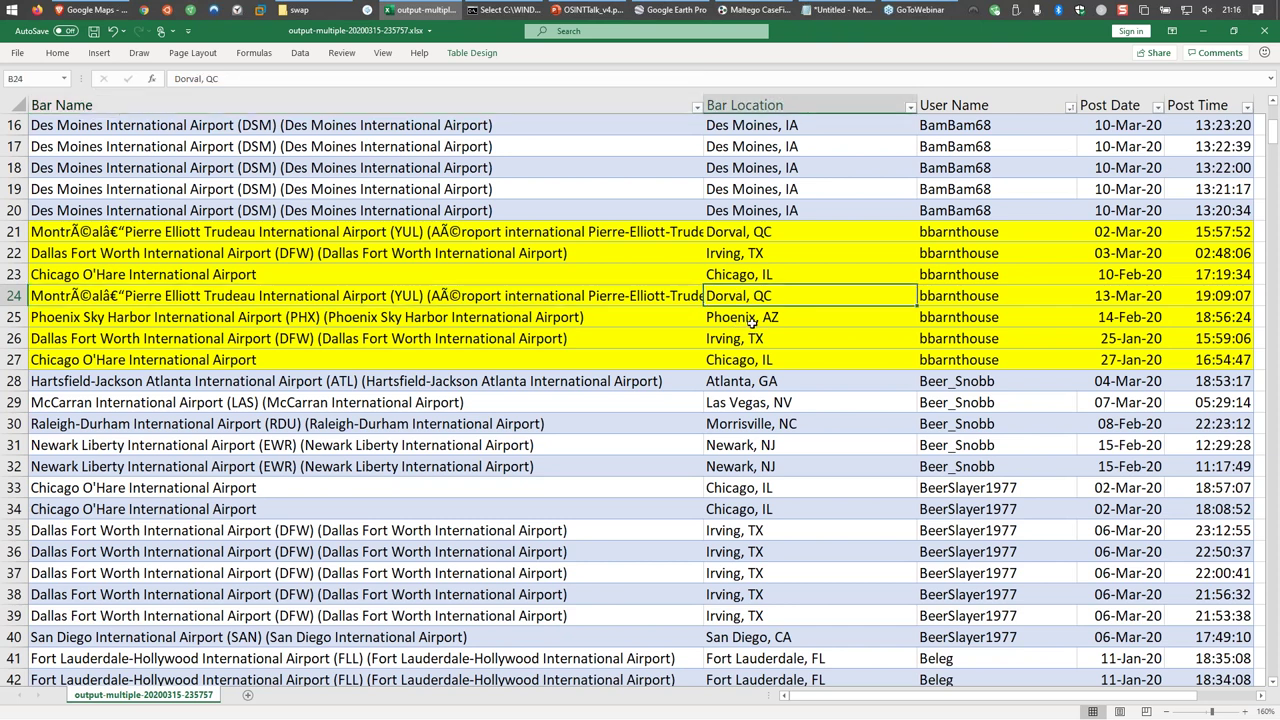
click(1095, 232)
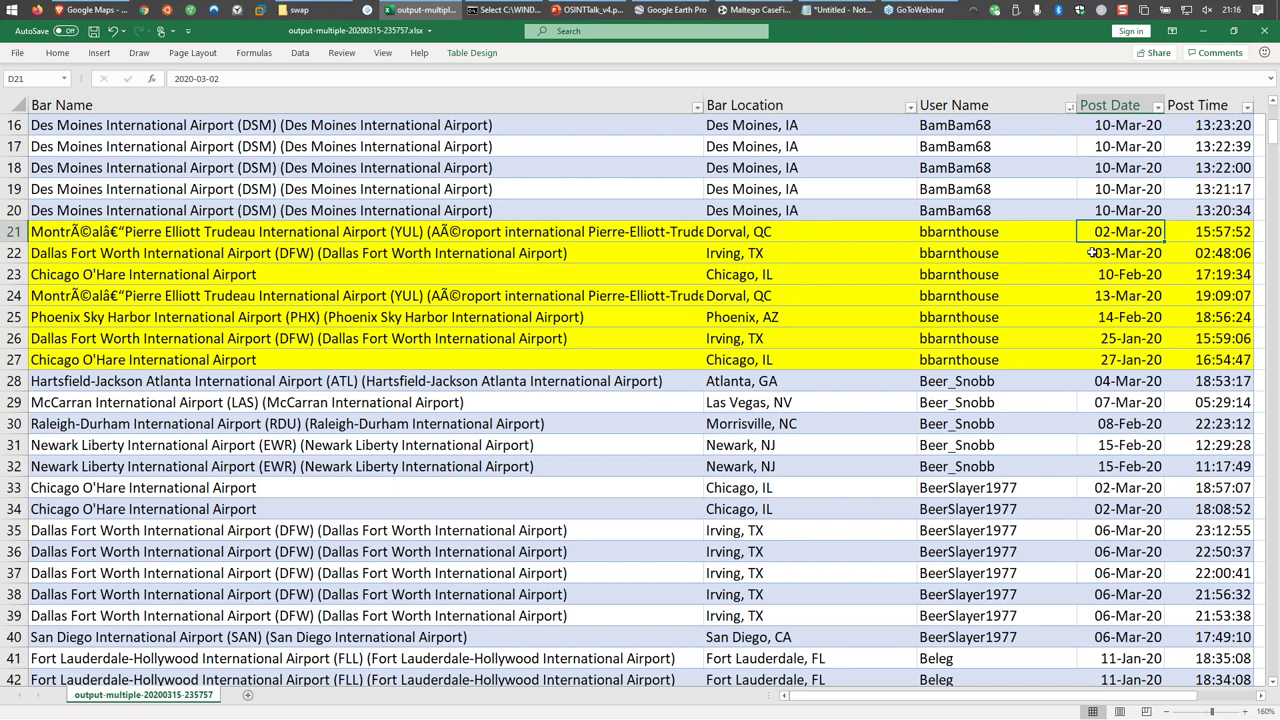
click(744, 232)
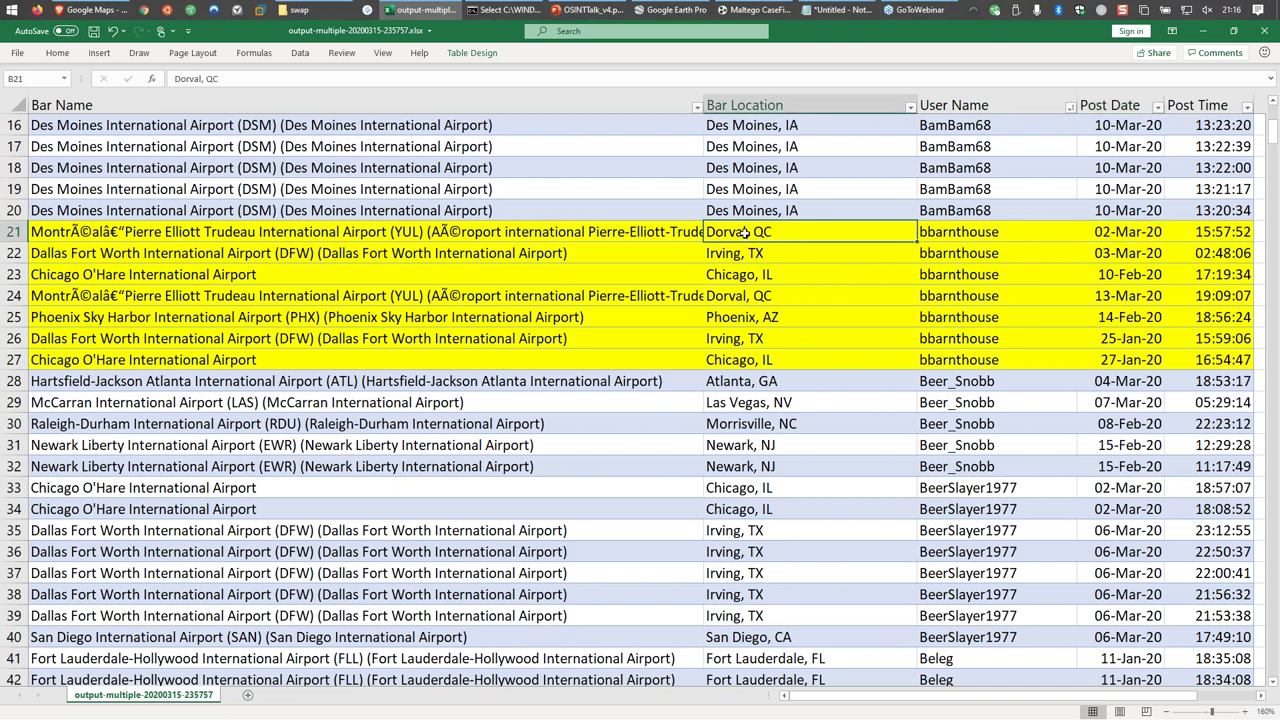
click(763, 254)
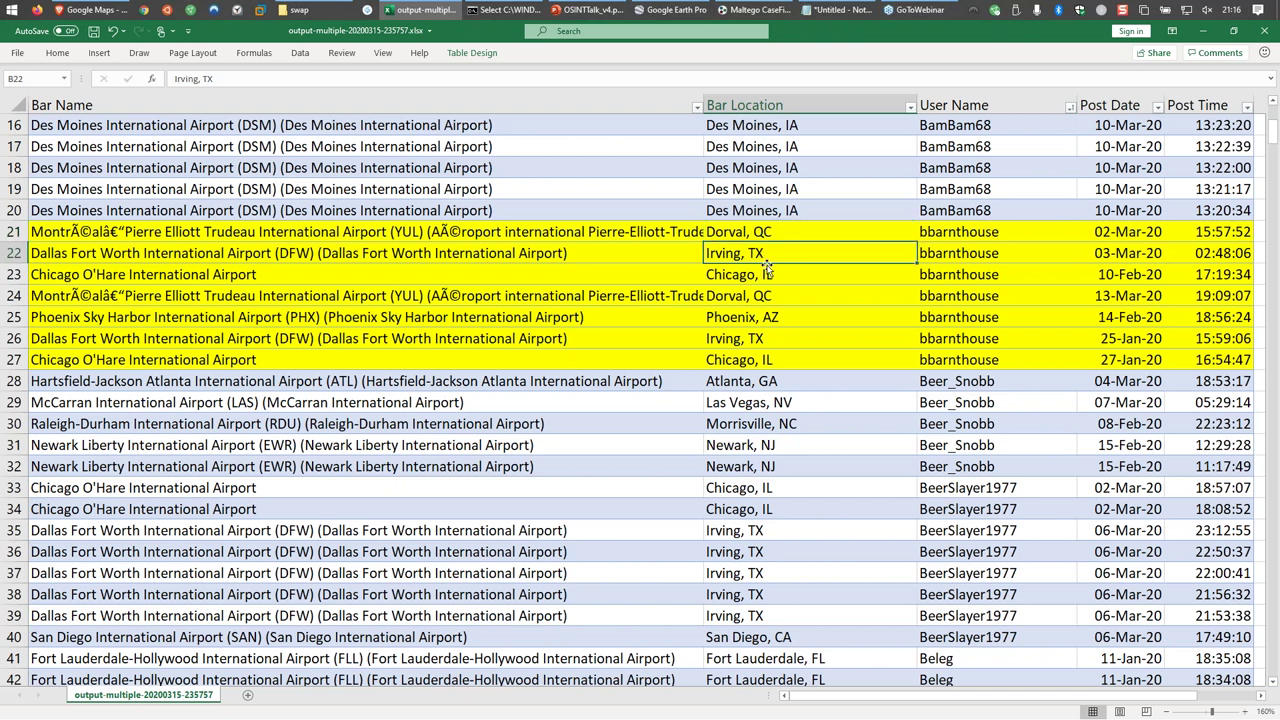
click(760, 279)
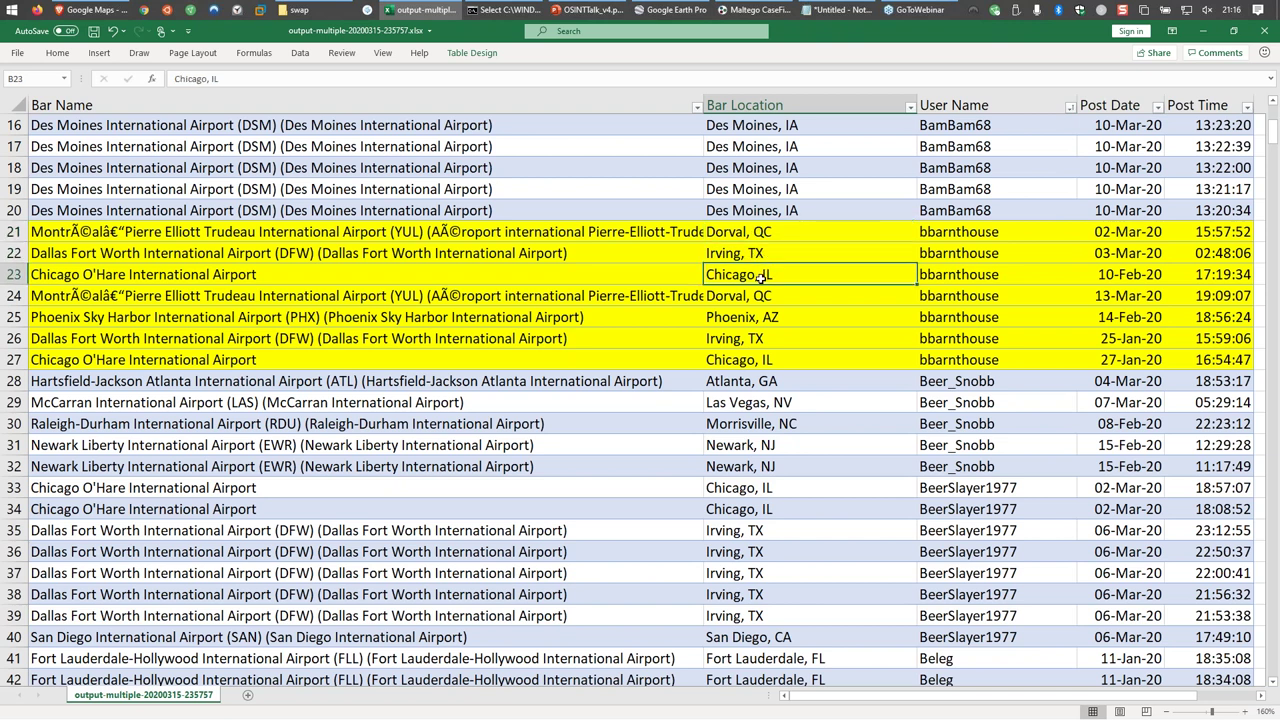
click(748, 297)
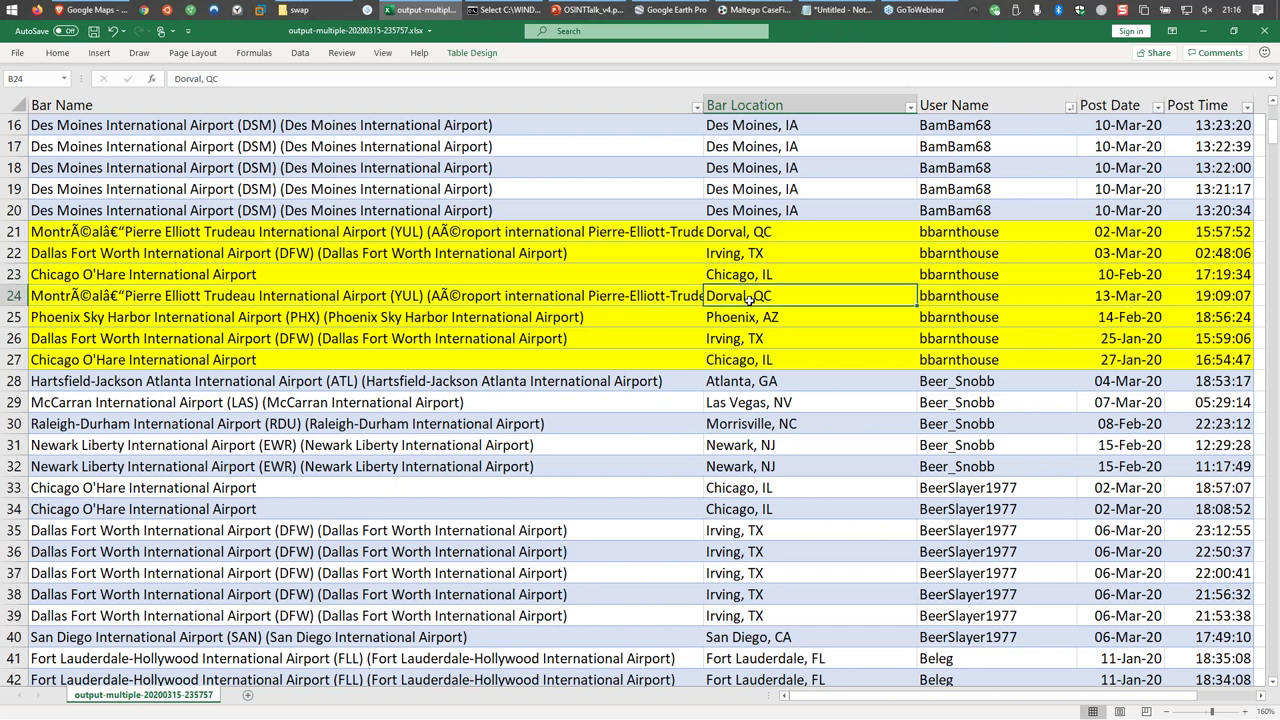
Step: Compare the 03-Mar-20 and 13-Mar-20 post dates, then minimize Excel
click(1143, 298)
click(1113, 254)
click(1108, 295)
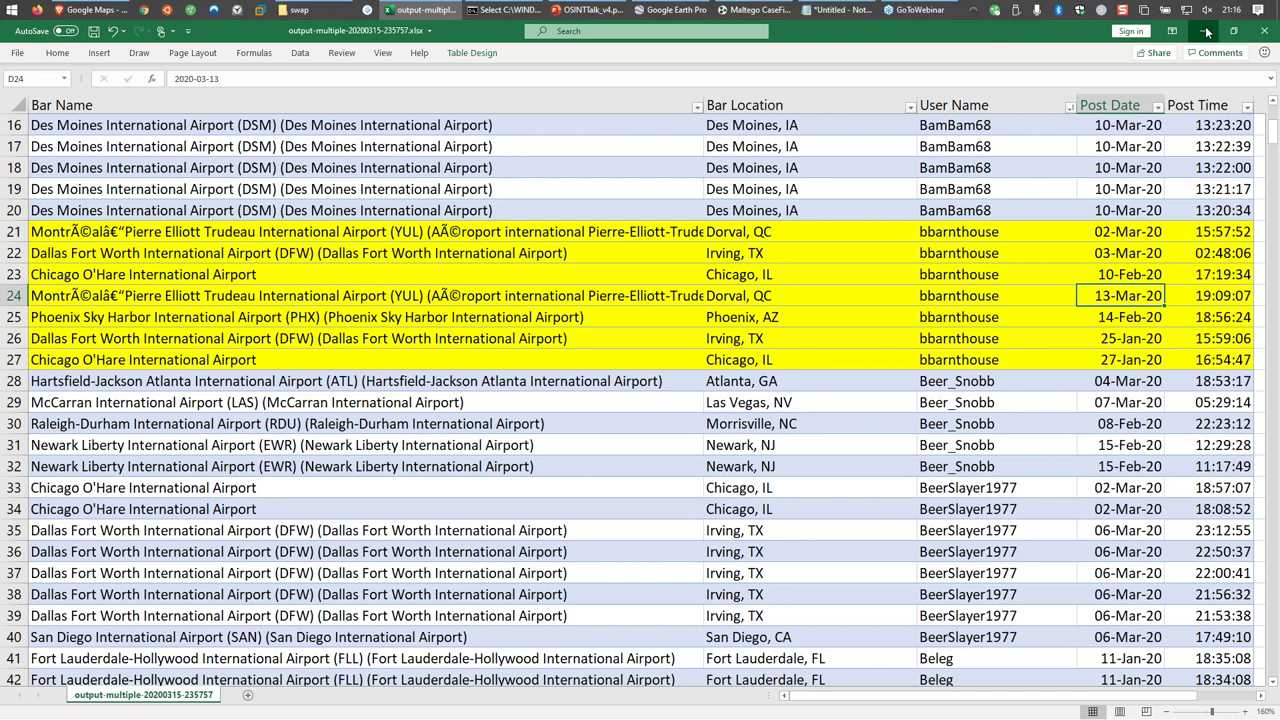
click(1206, 33)
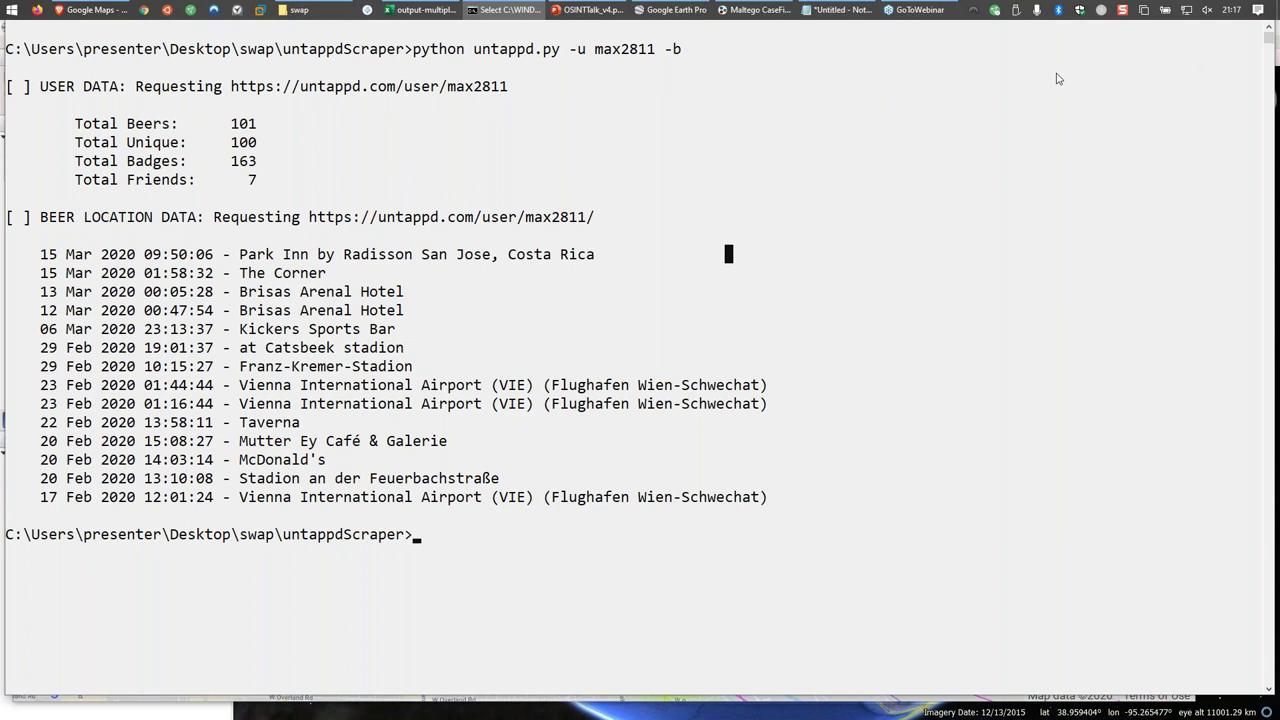
Step: Return to the browser and close the Google Maps heatmap tab with Ctrl+W
click(75, 10)
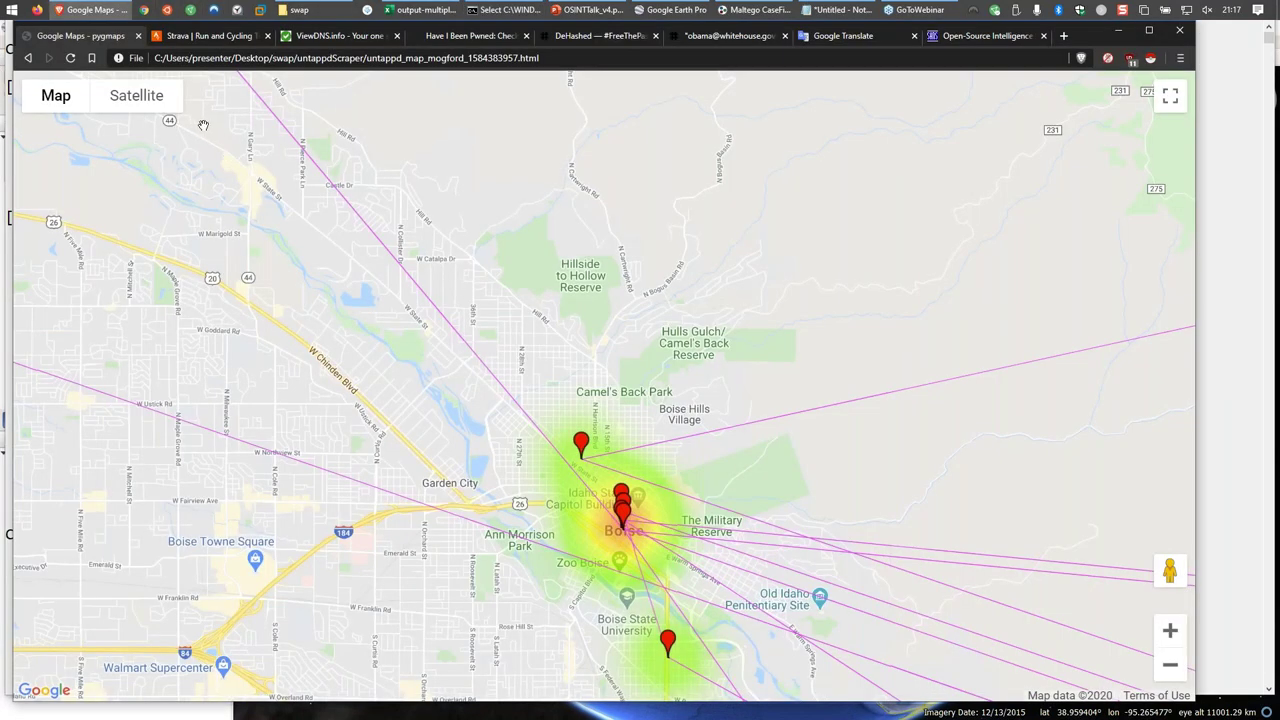
key(ctrl+w)
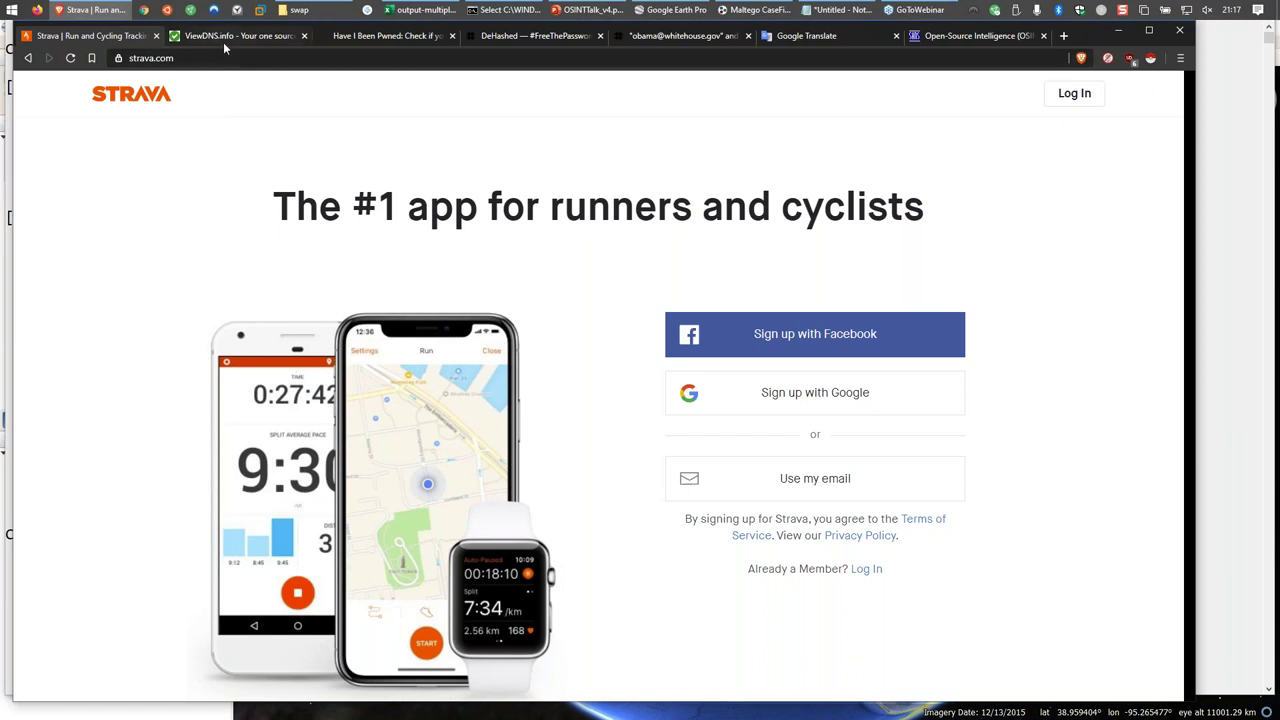
Step: Switch to the ViewDNS.info tab
click(224, 41)
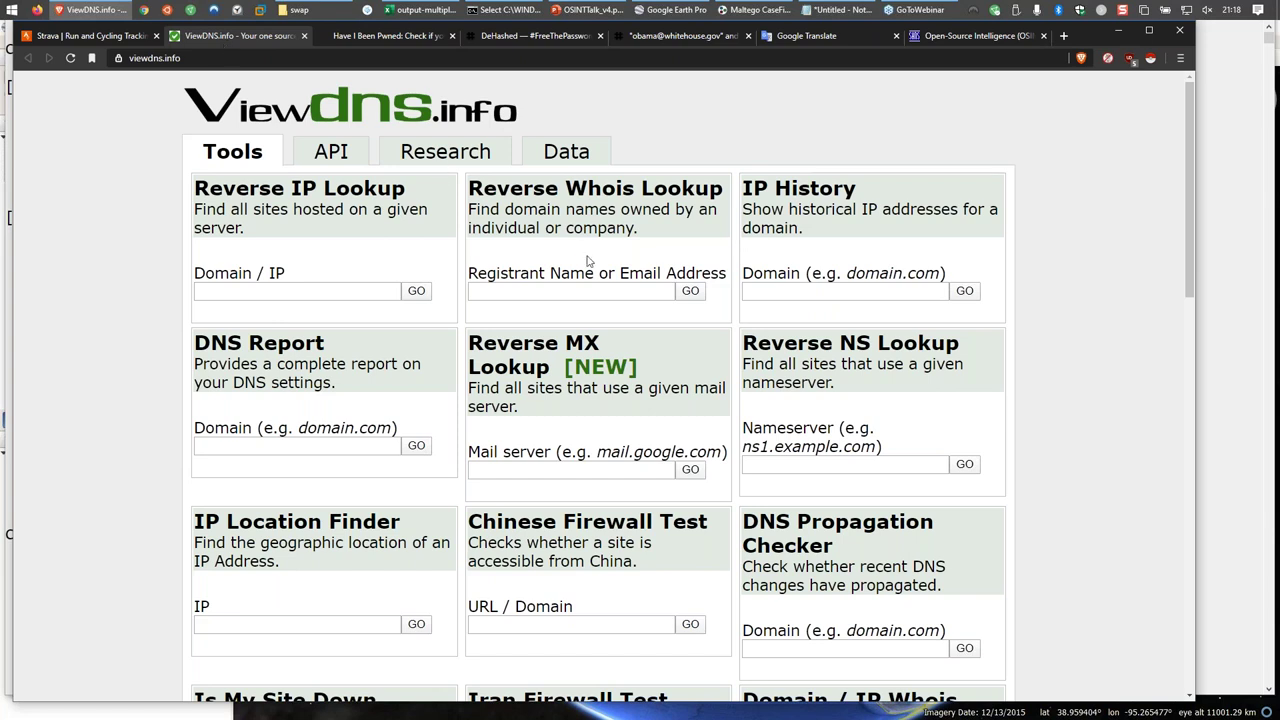
click(589, 291)
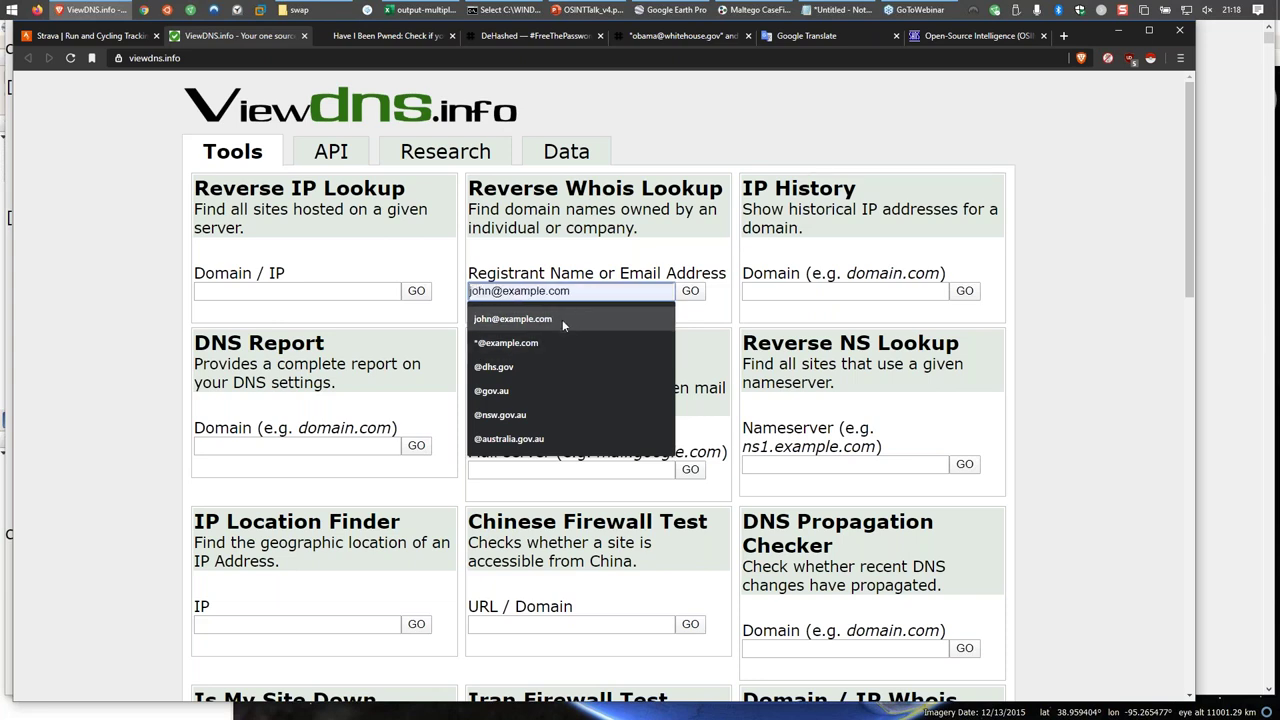
text(@apple.com)
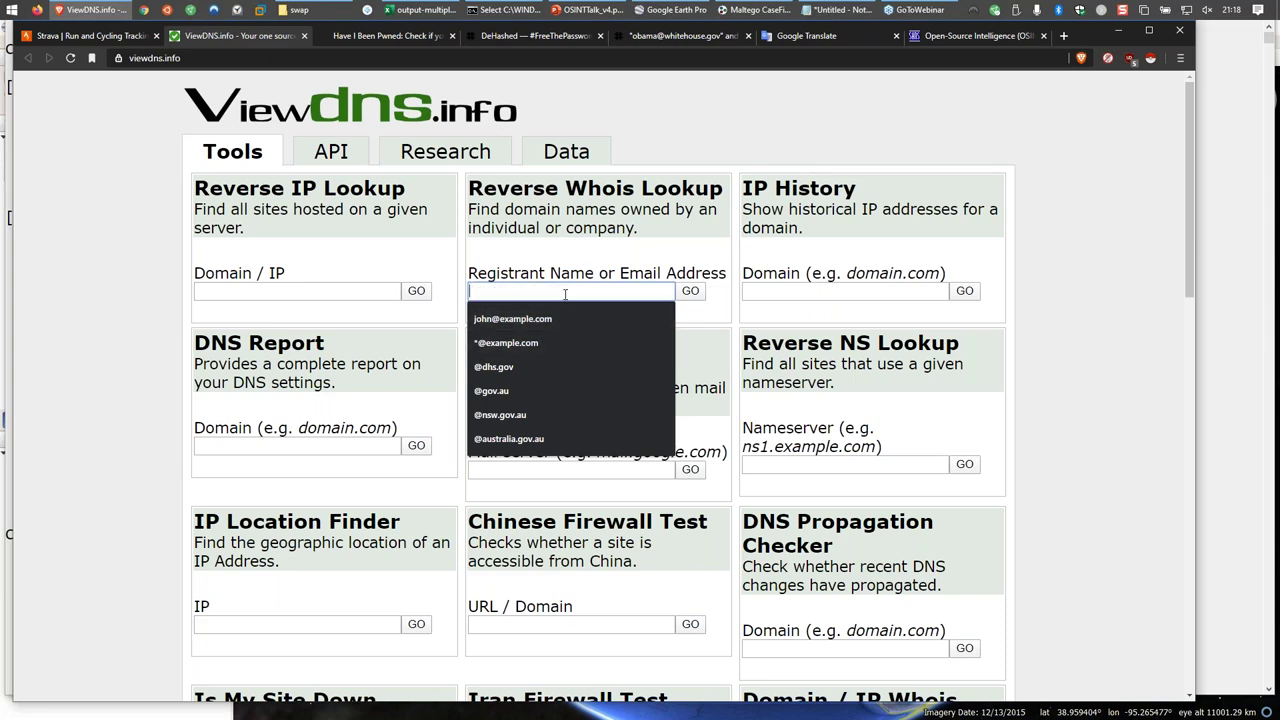
key(Return)
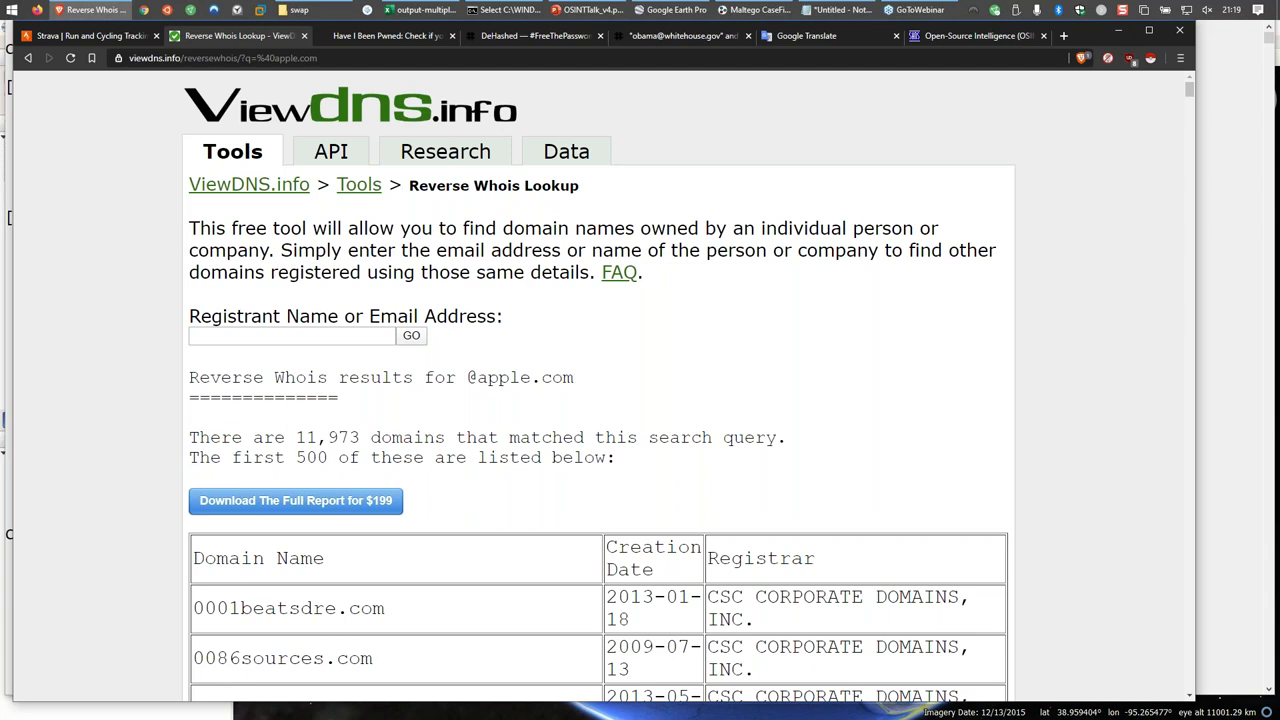
scroll(587, 260, down, 2)
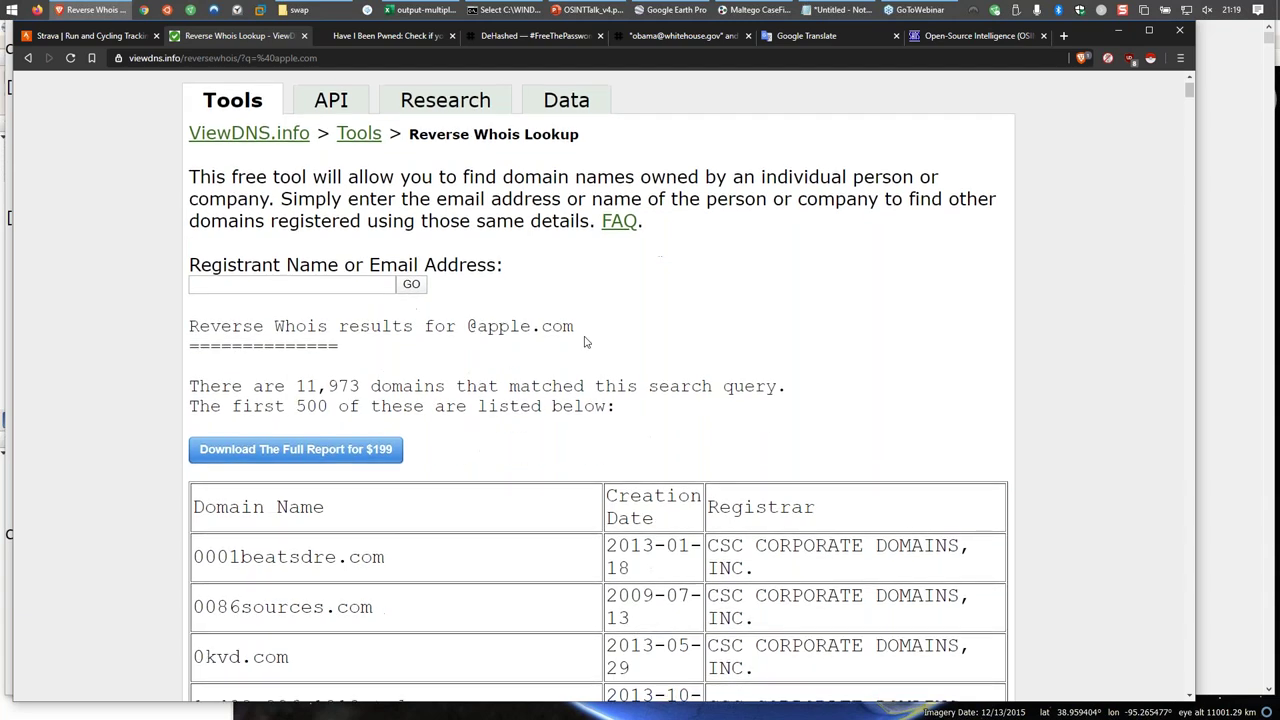
scroll(587, 349, down, 1)
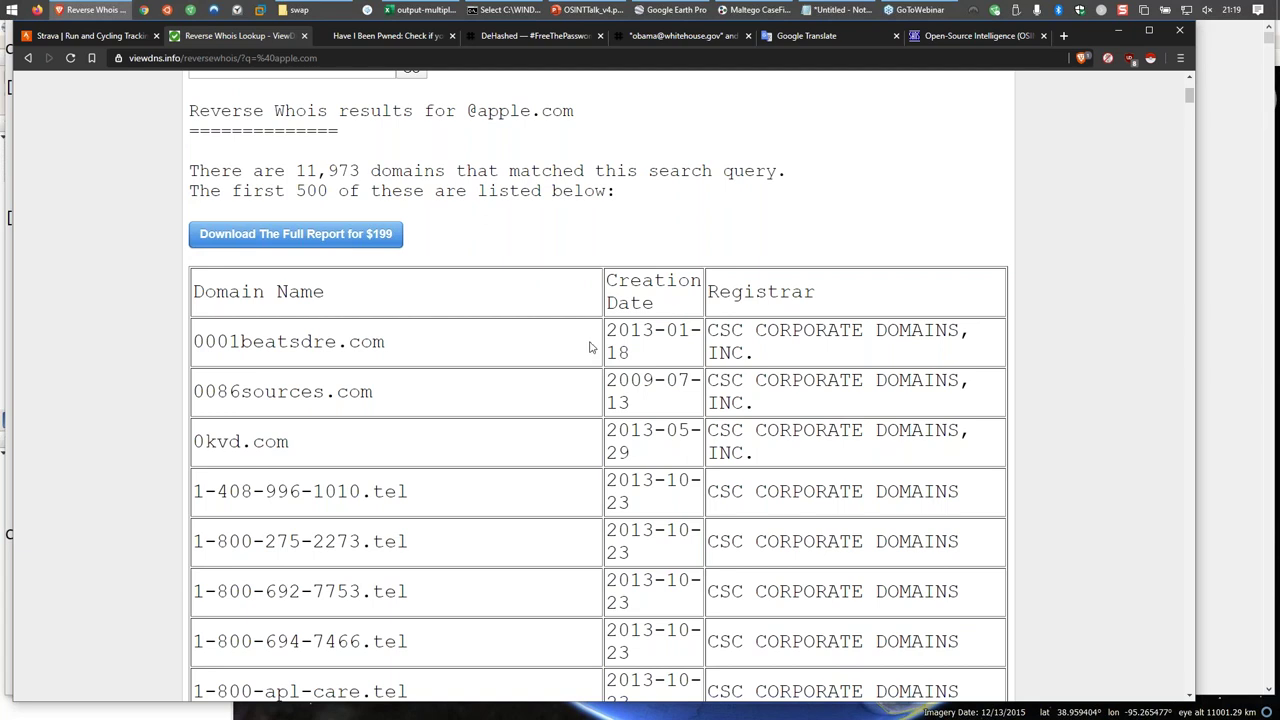
key(ctrl+minus)
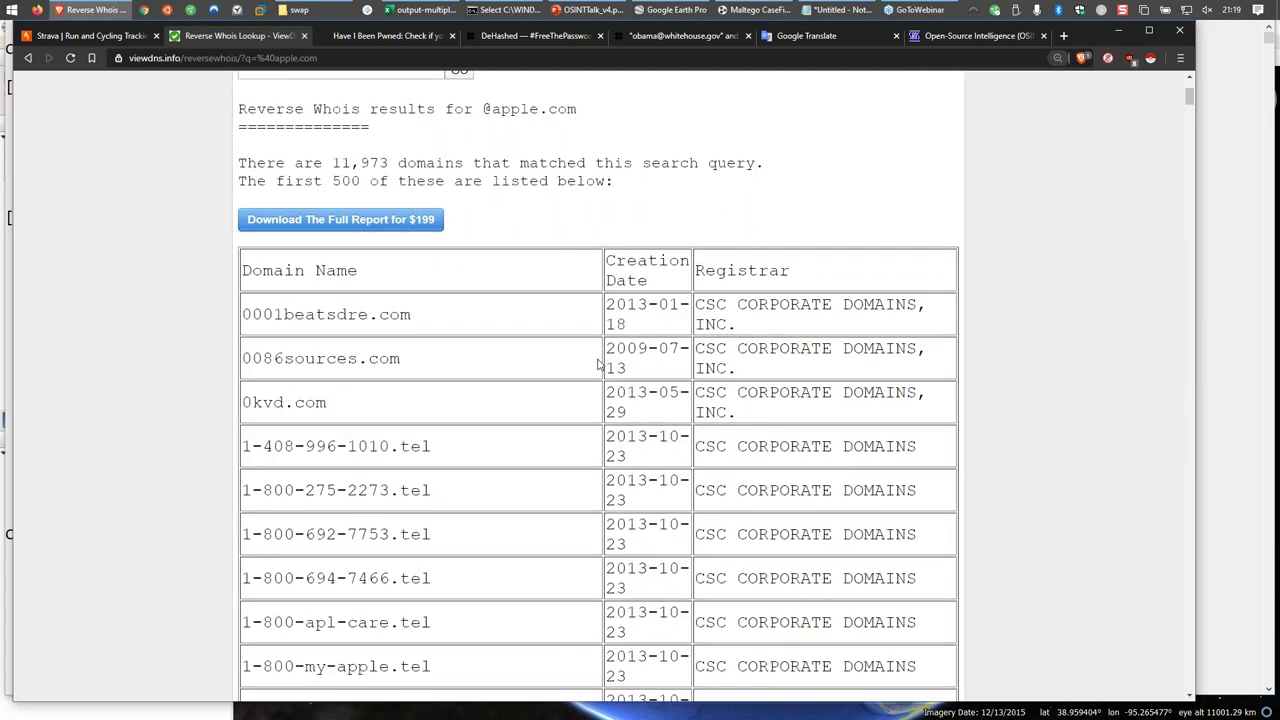
scroll(417, 299, down, 1)
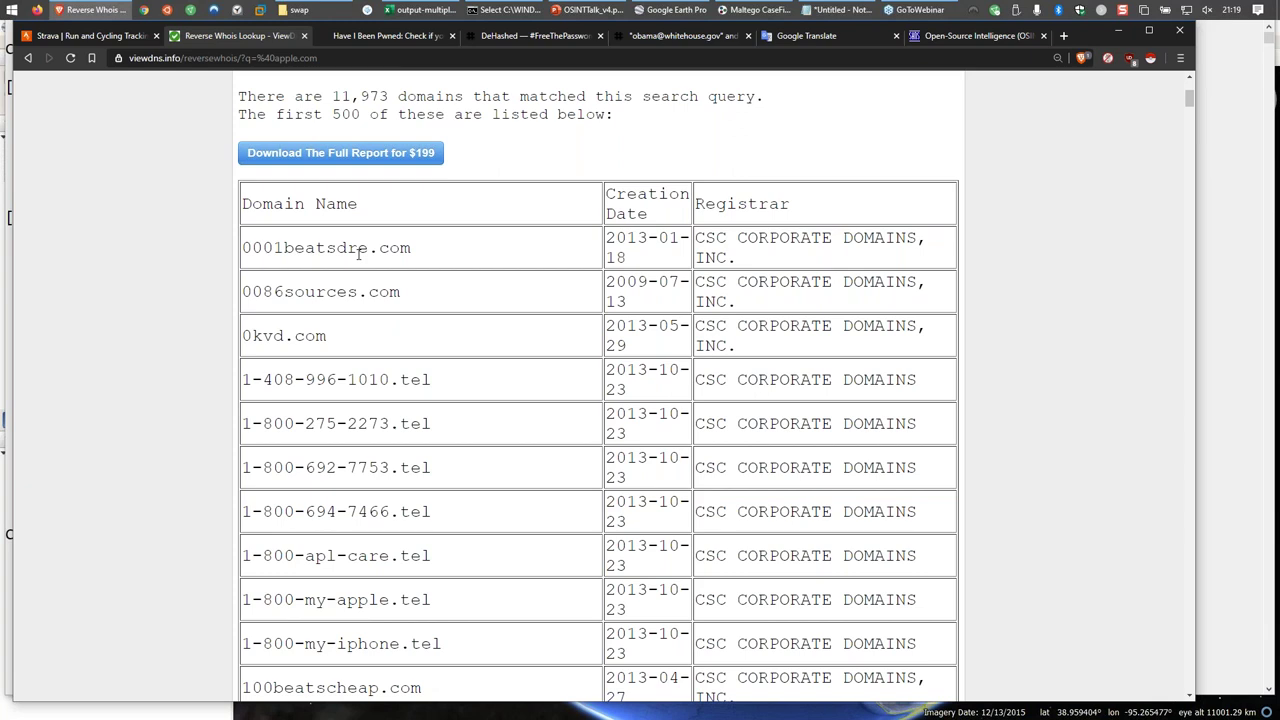
drag(401, 292, 243, 300)
click(290, 292)
scroll(397, 292, up, 3)
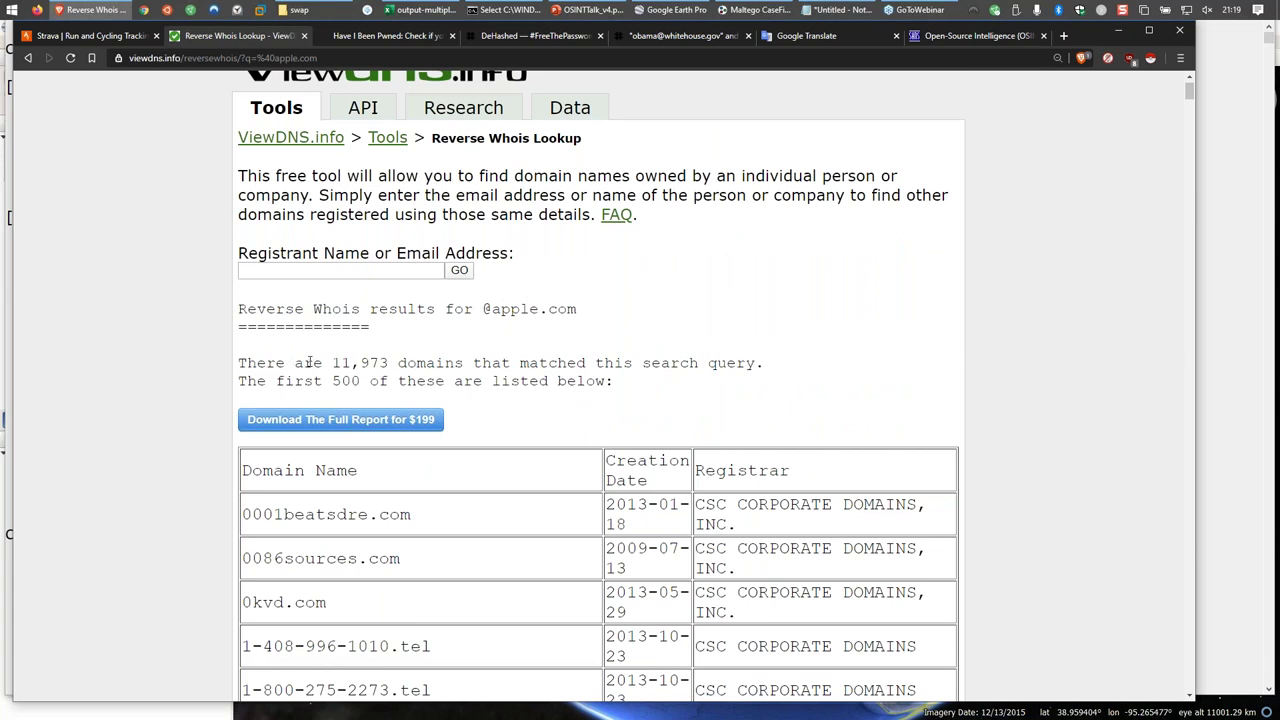
drag(331, 362, 389, 364)
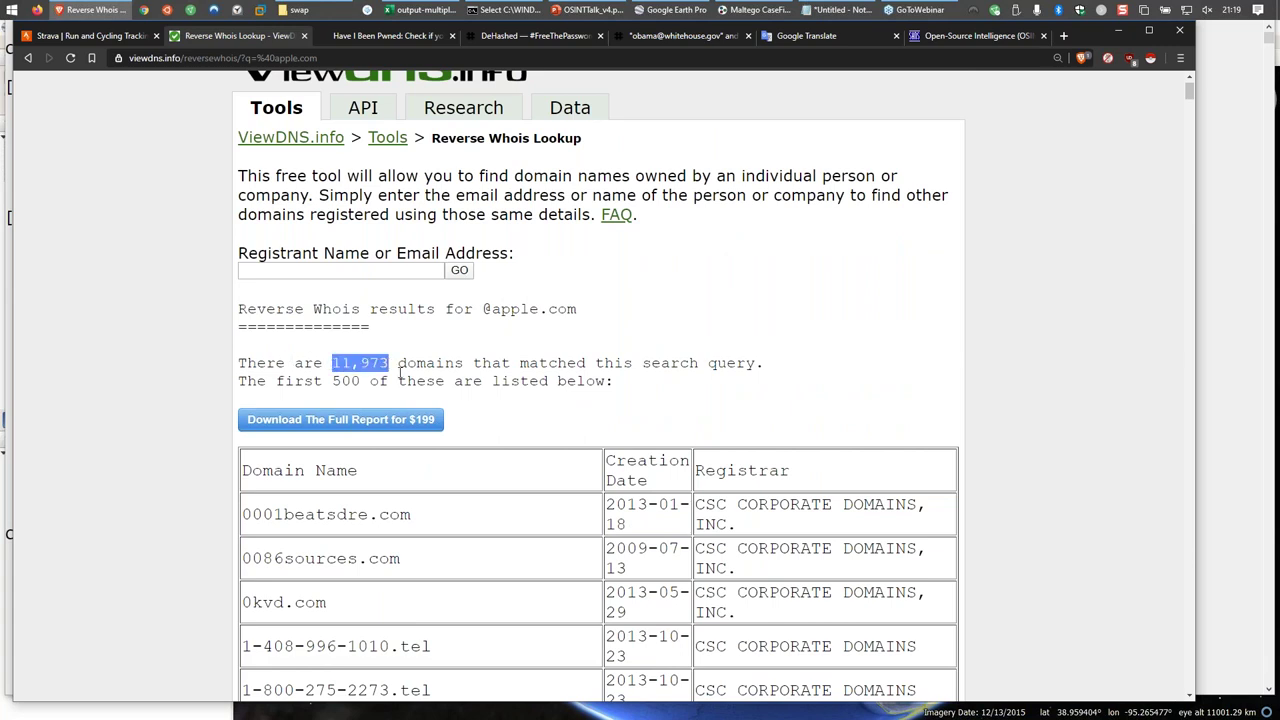
click(395, 377)
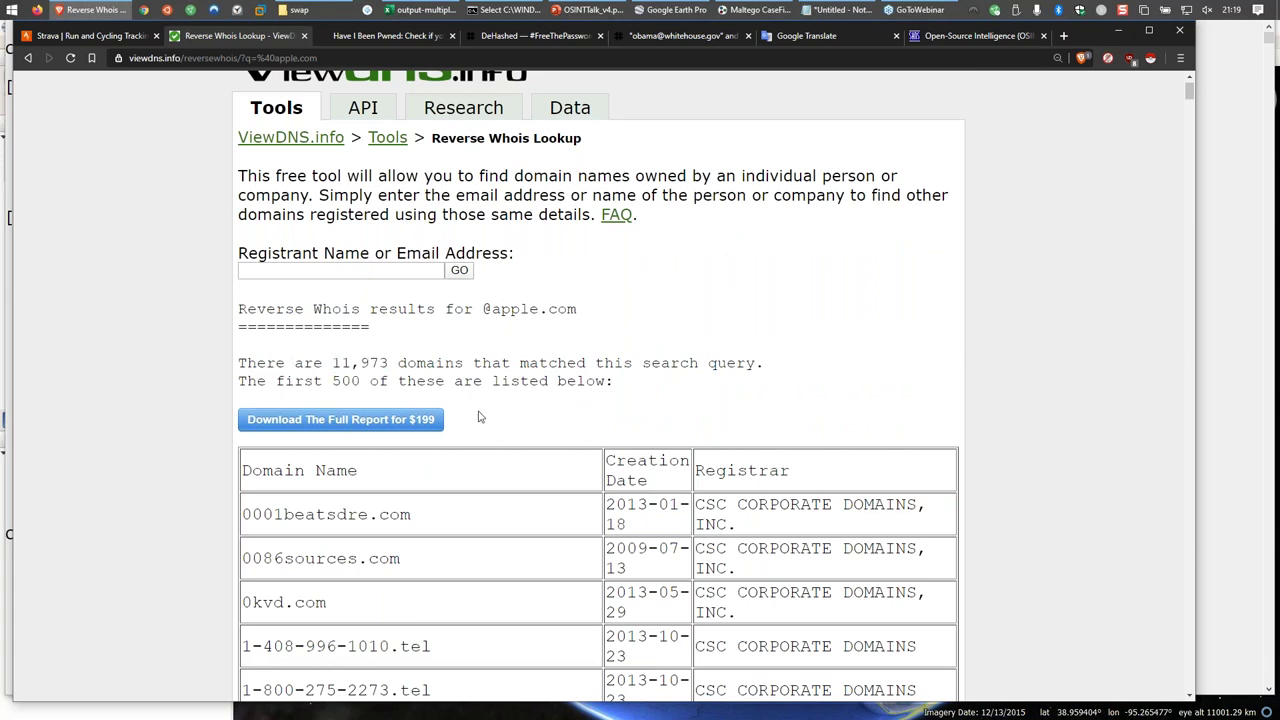
double_click(337, 380)
click(387, 382)
drag(263, 465, 774, 608)
click(784, 622)
click(1150, 60)
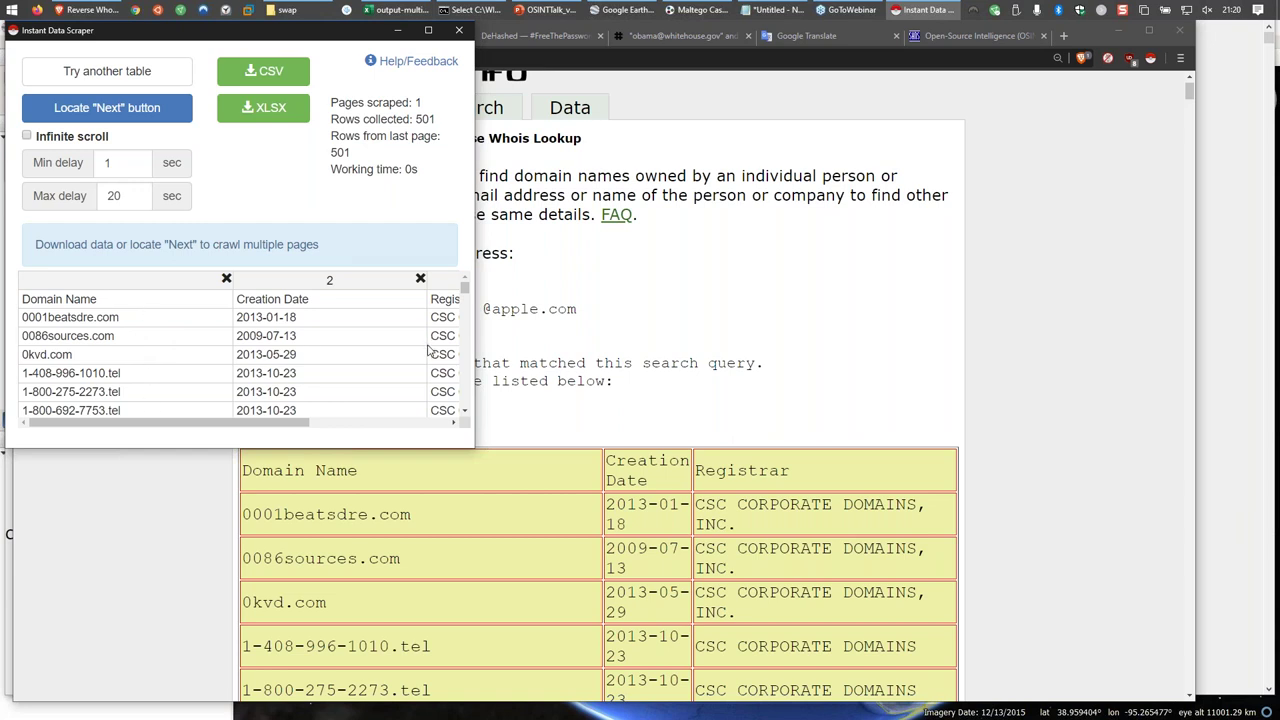
click(281, 77)
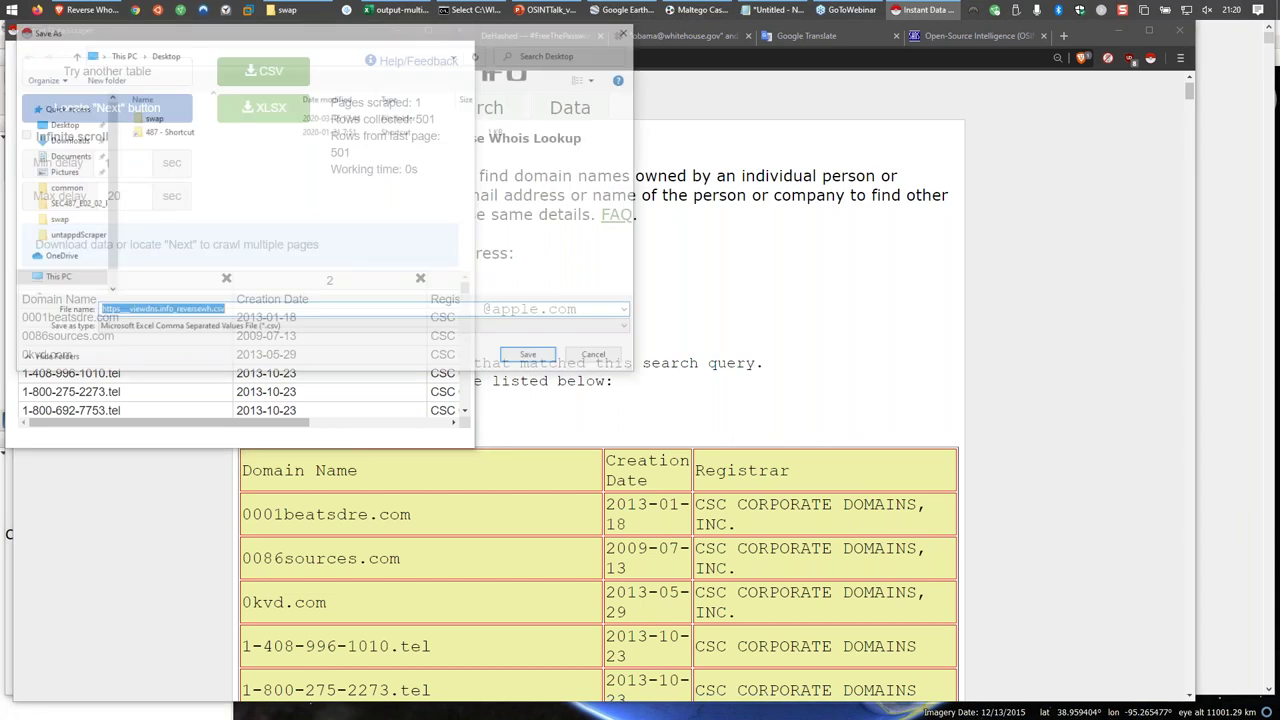
click(532, 358)
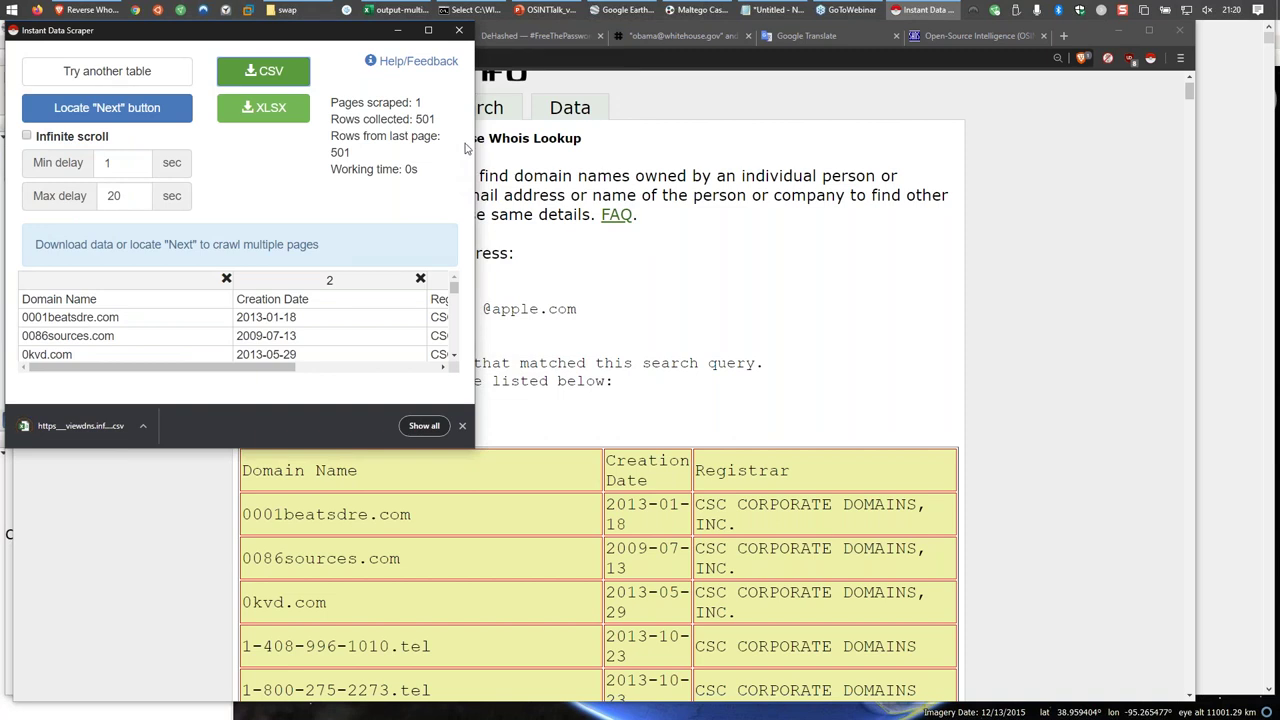
Step: Close the scraper popup and switch to Maltego CaseFile
click(459, 30)
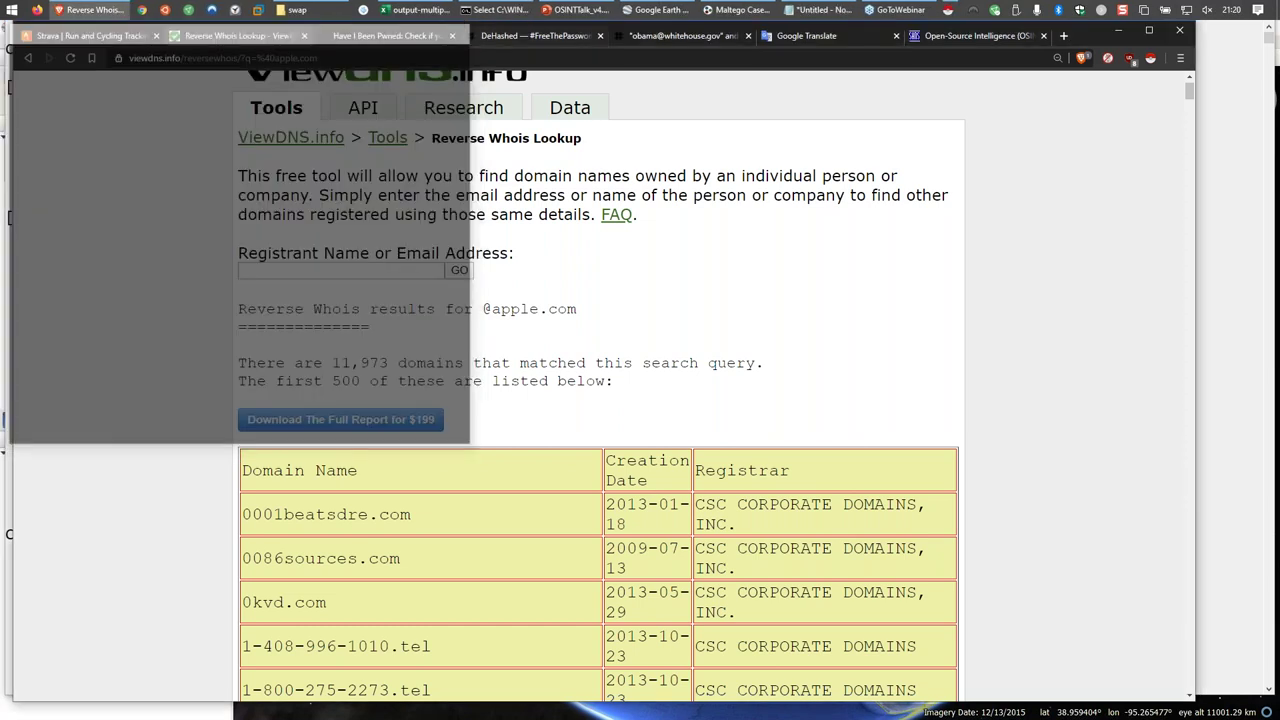
scroll(646, 394, down, 4)
scroll(665, 385, down, 19)
scroll(653, 387, down, 16)
scroll(598, 386, down, 2)
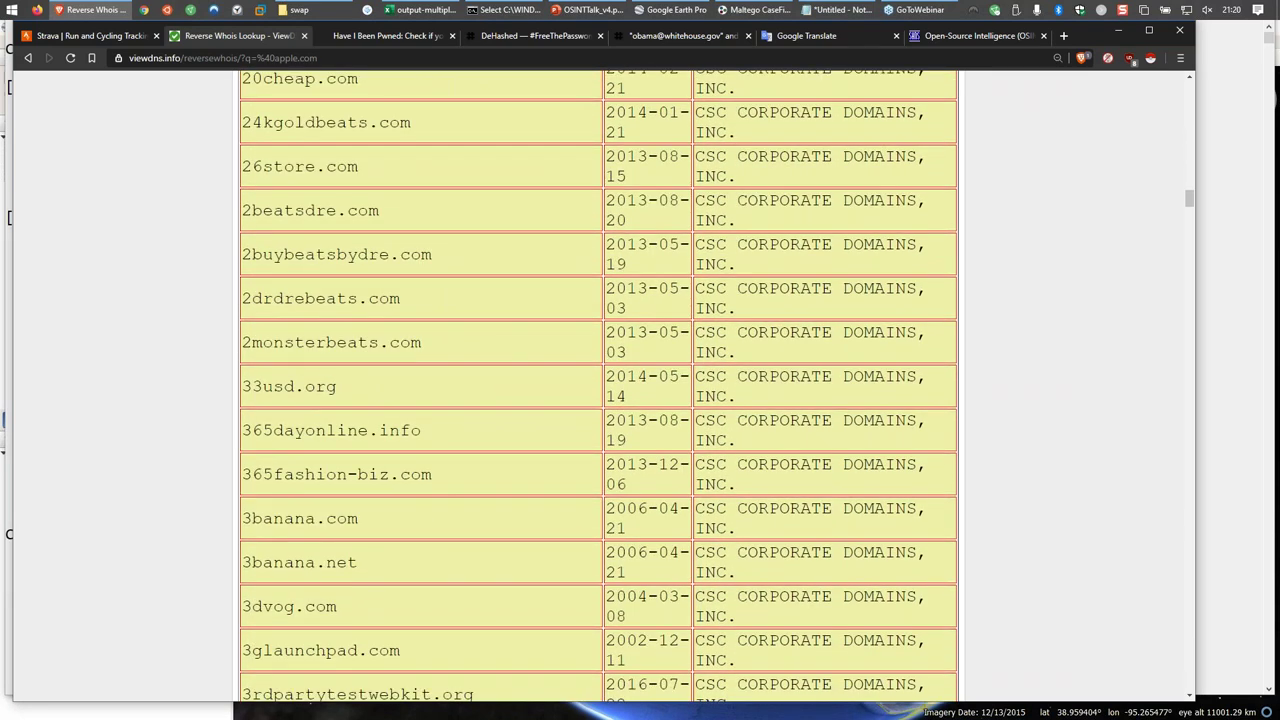
click(752, 10)
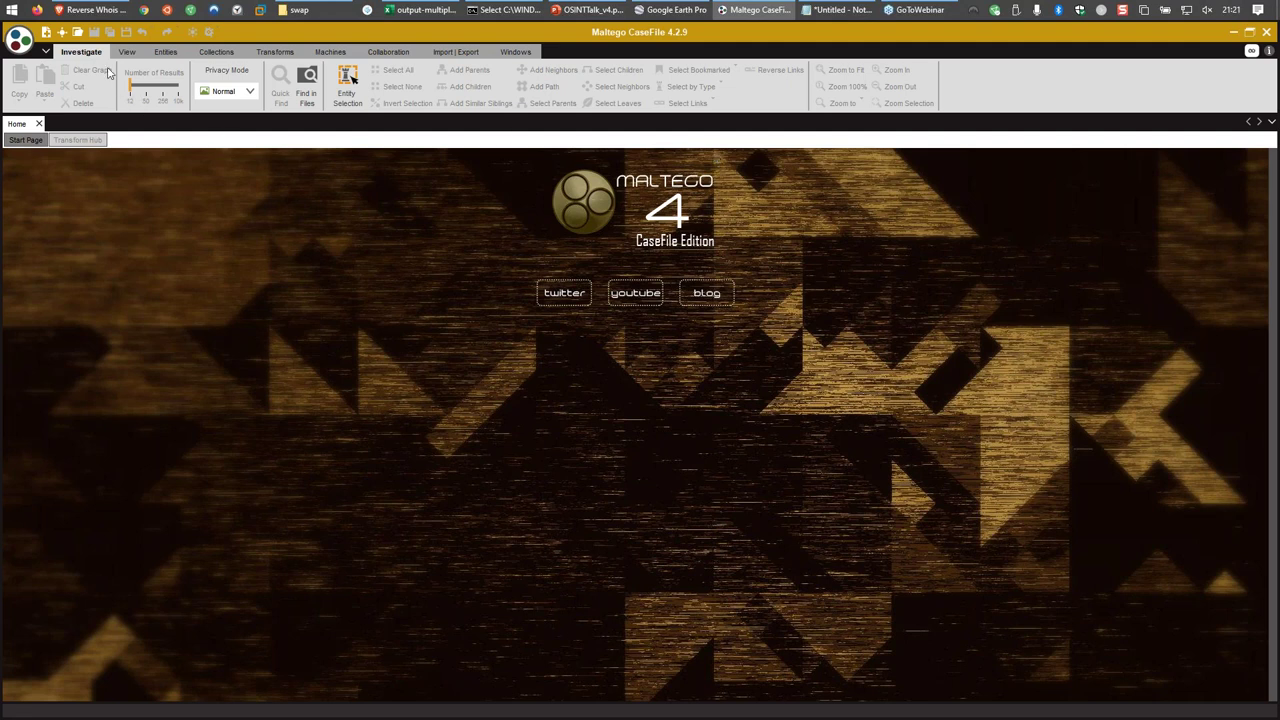
Step: Import the scraped domains CSV as a 3rd Party Table, Fully Meshed, up to column mapping
click(19, 40)
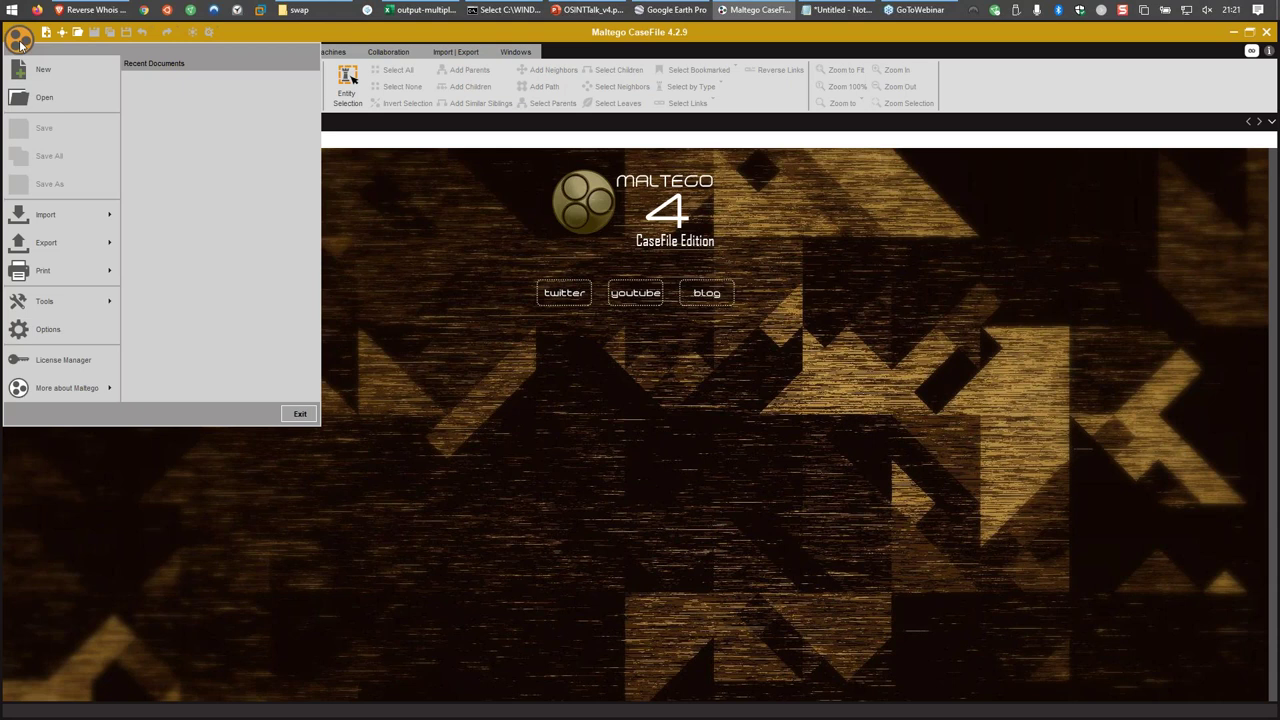
mouse_move(49, 224)
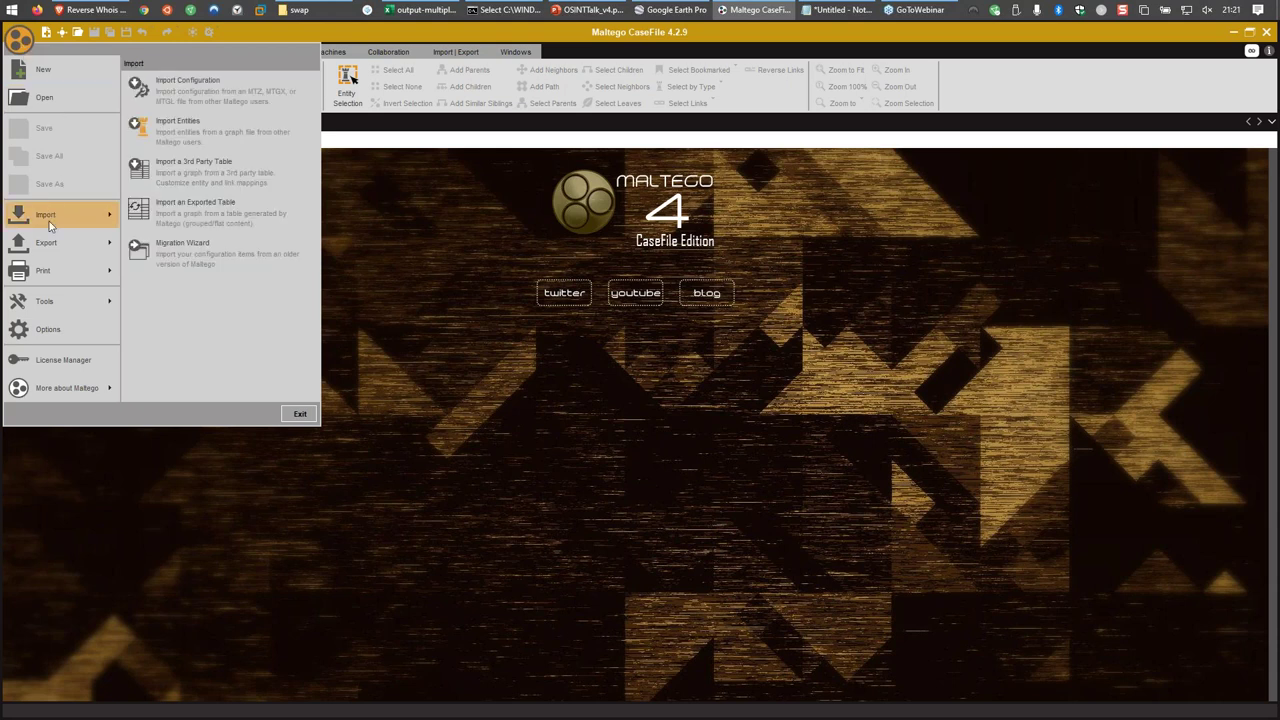
click(205, 165)
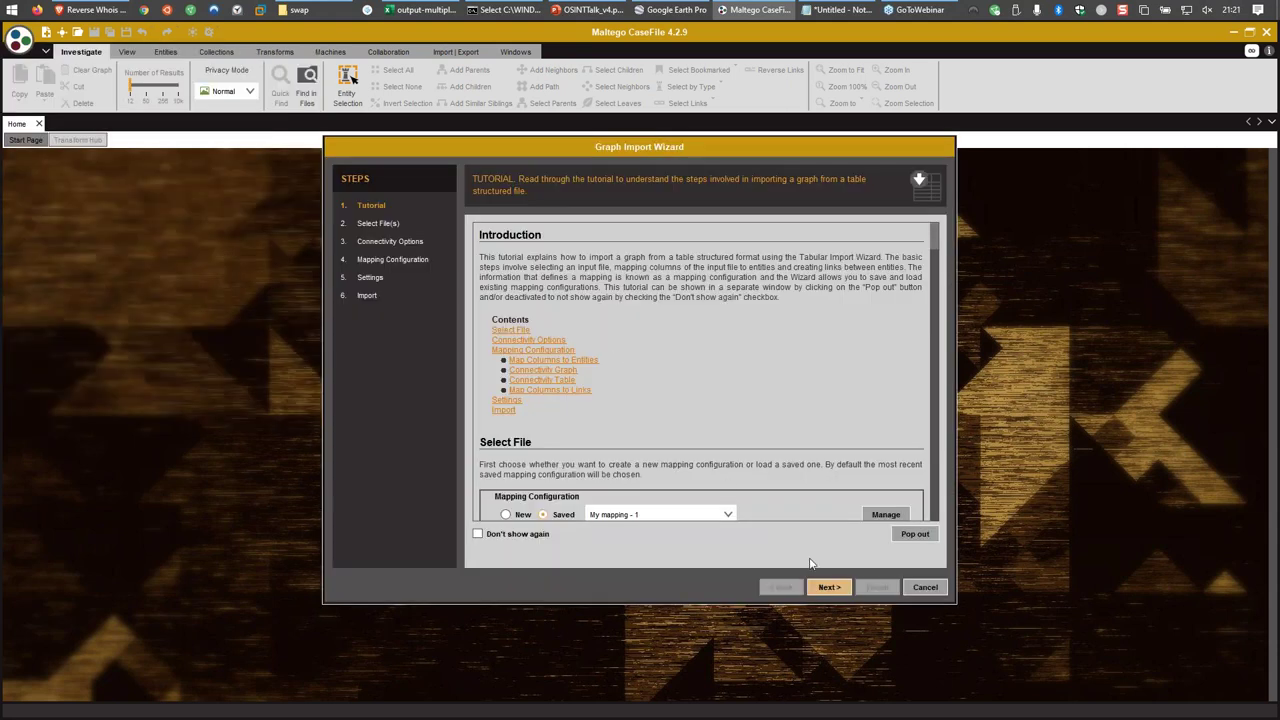
click(828, 588)
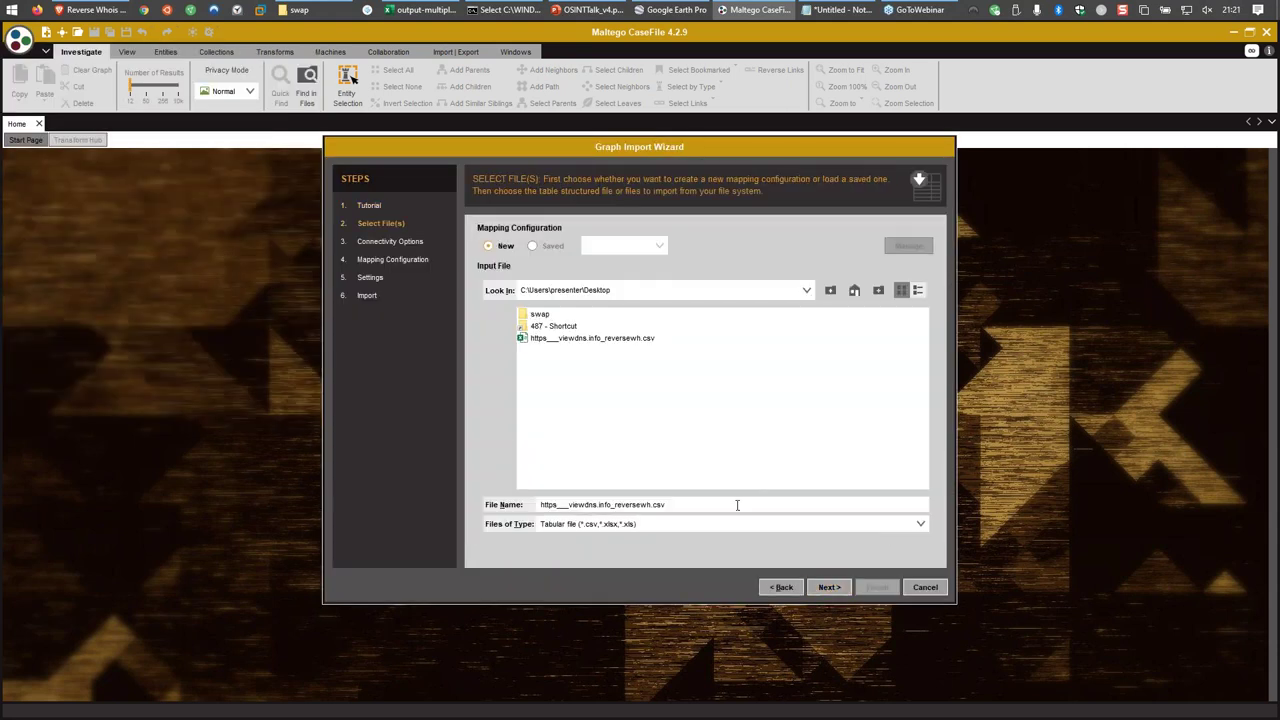
double_click(611, 340)
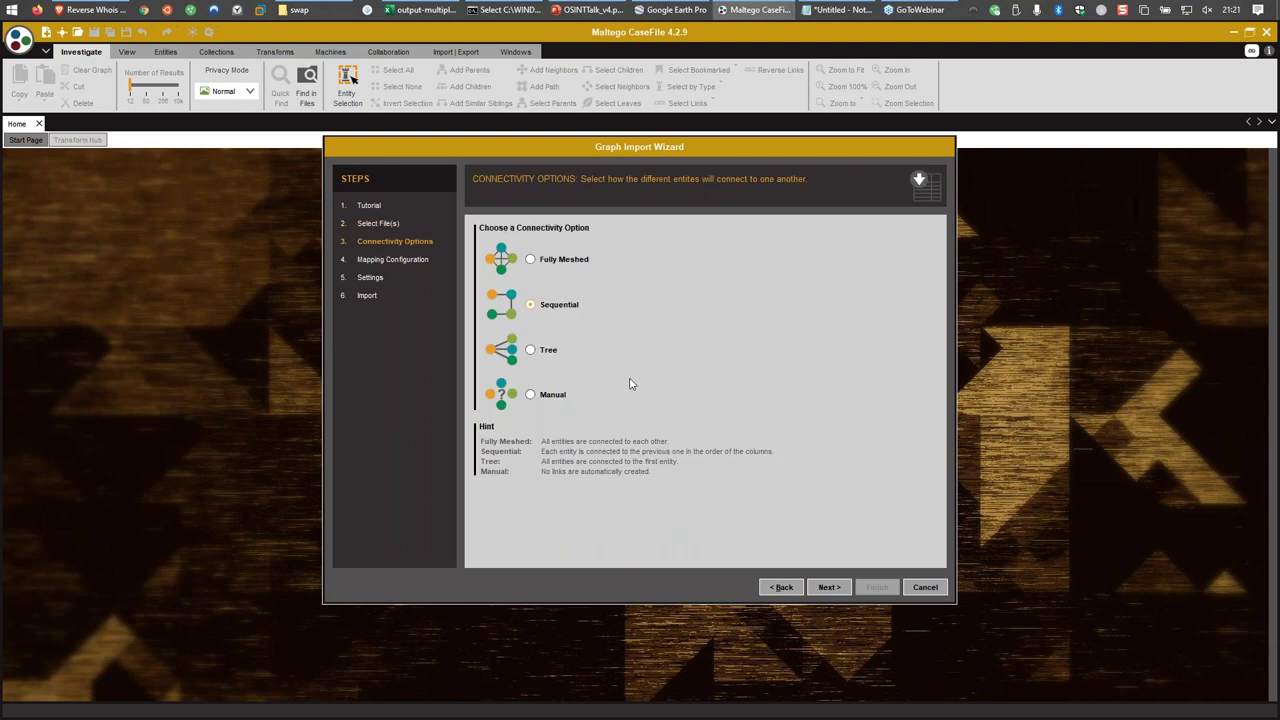
click(531, 261)
click(826, 588)
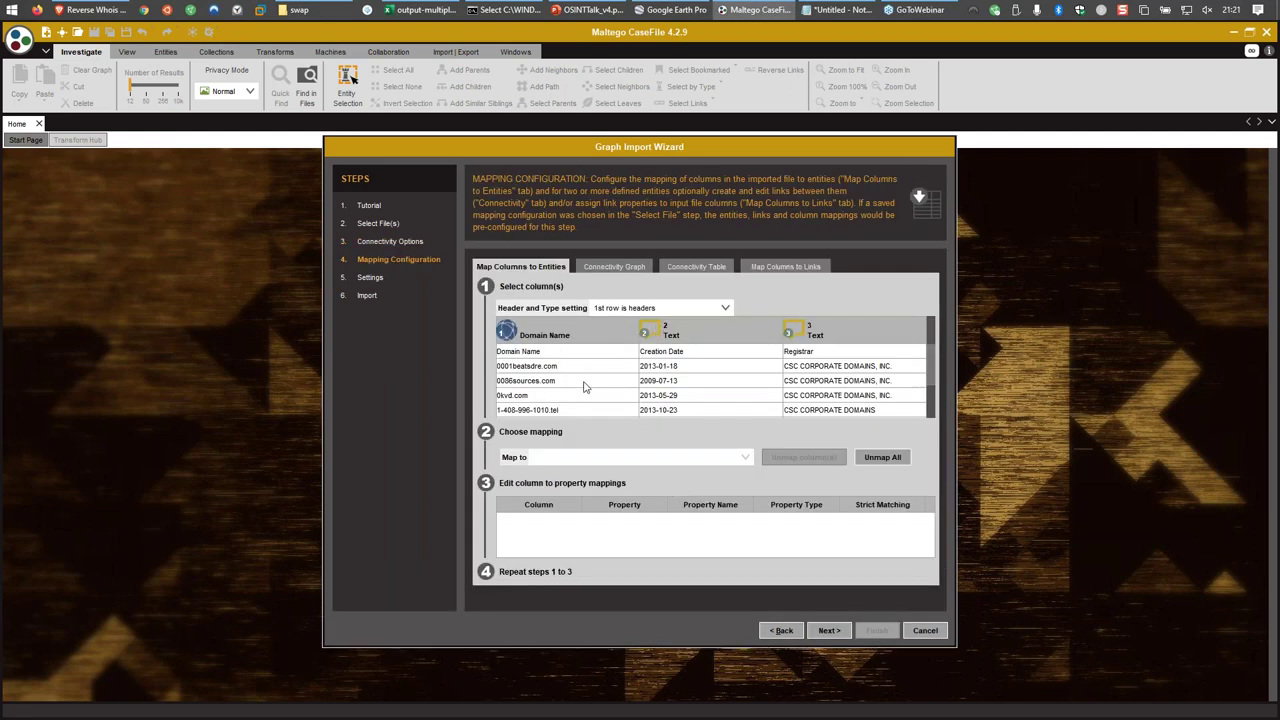
Step: Map the Registrar column to Company [maltego.Company] and confirm Domain Name maps to Domain
click(558, 334)
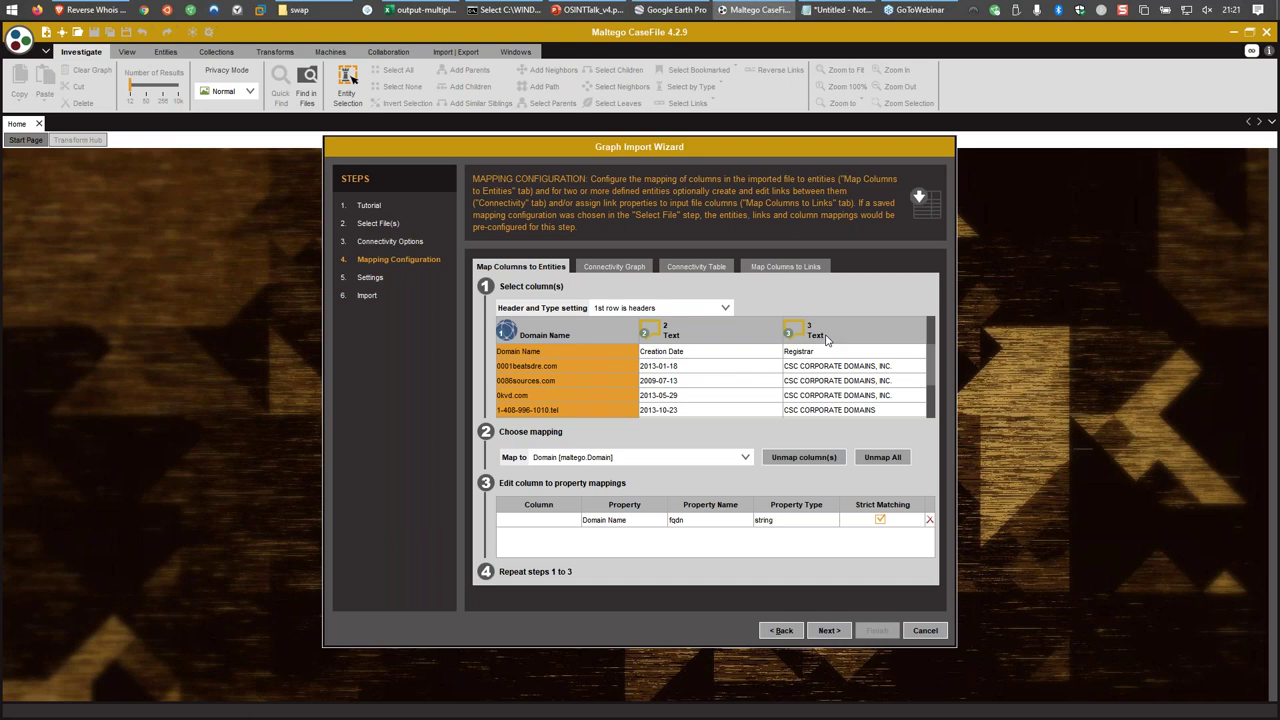
click(826, 339)
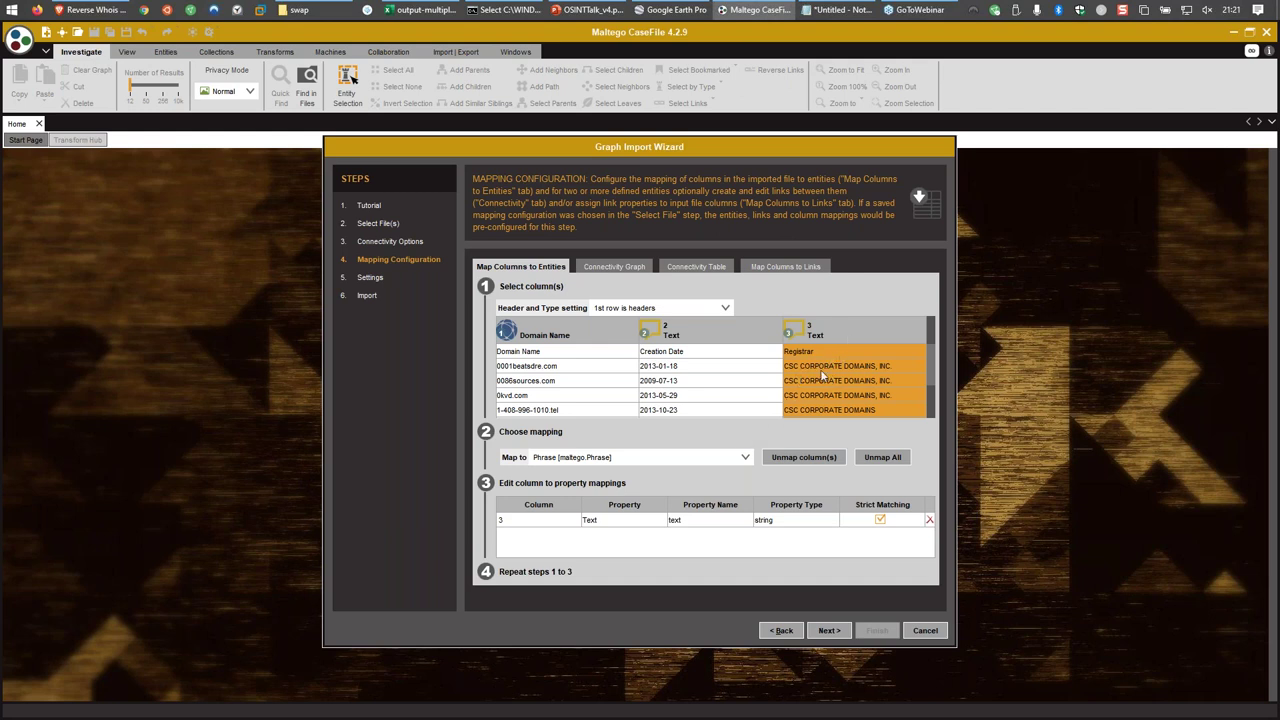
click(745, 458)
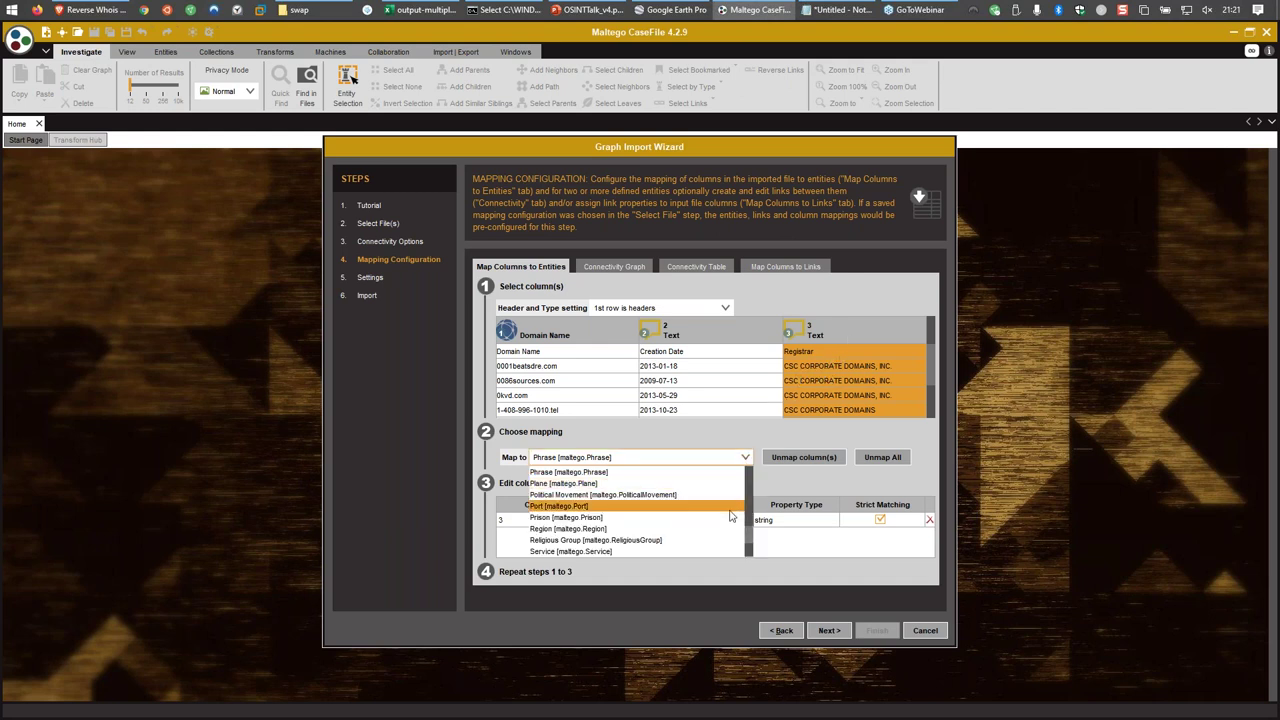
scroll(747, 515, up, 4)
scroll(747, 515, up, 5)
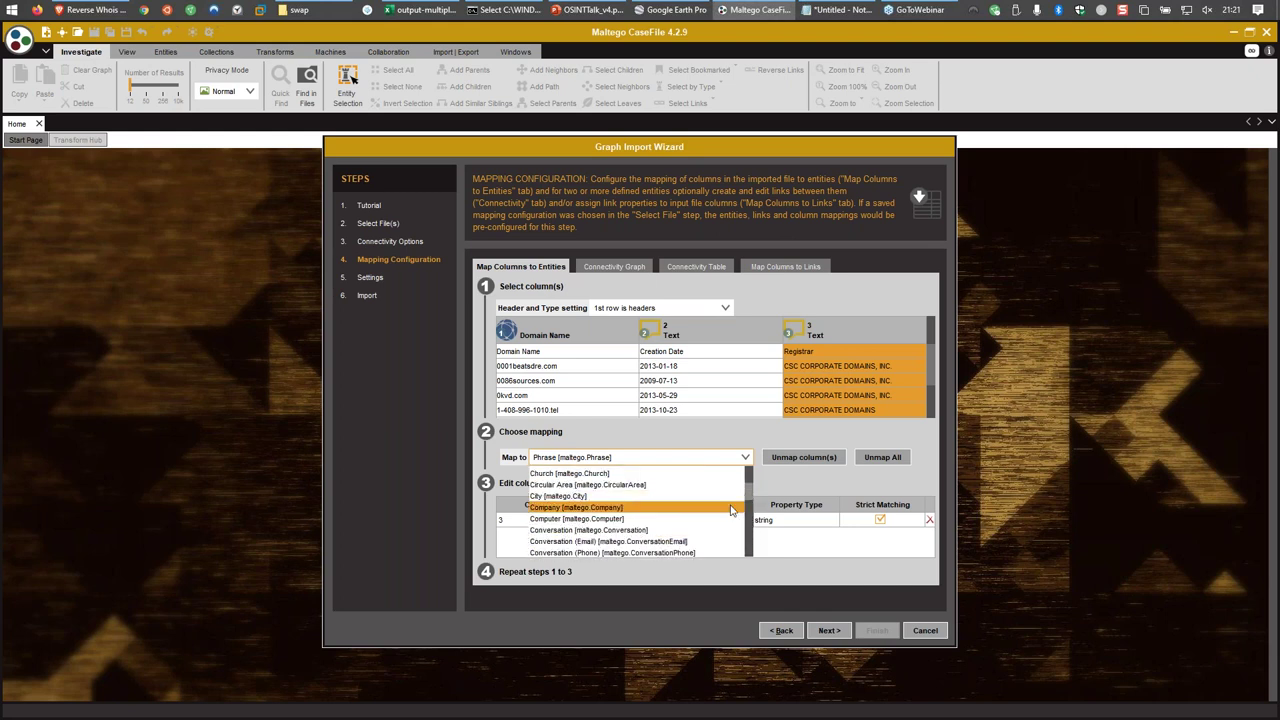
click(630, 515)
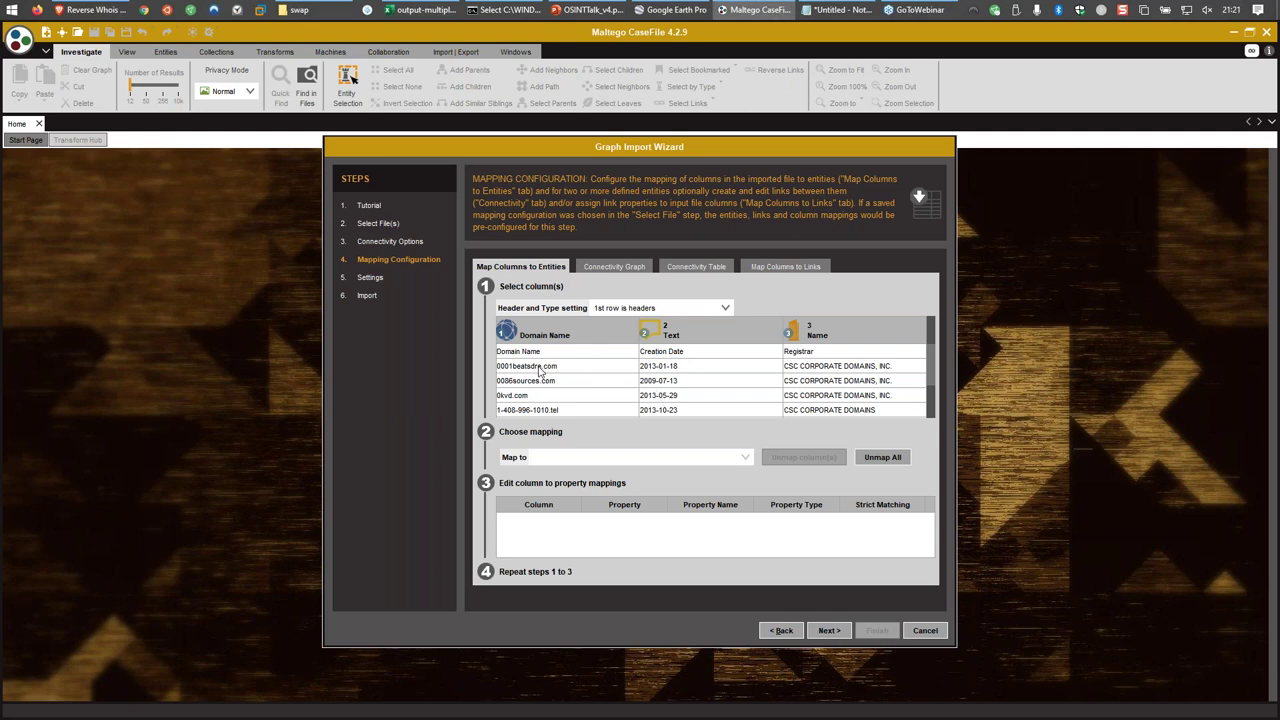
click(540, 372)
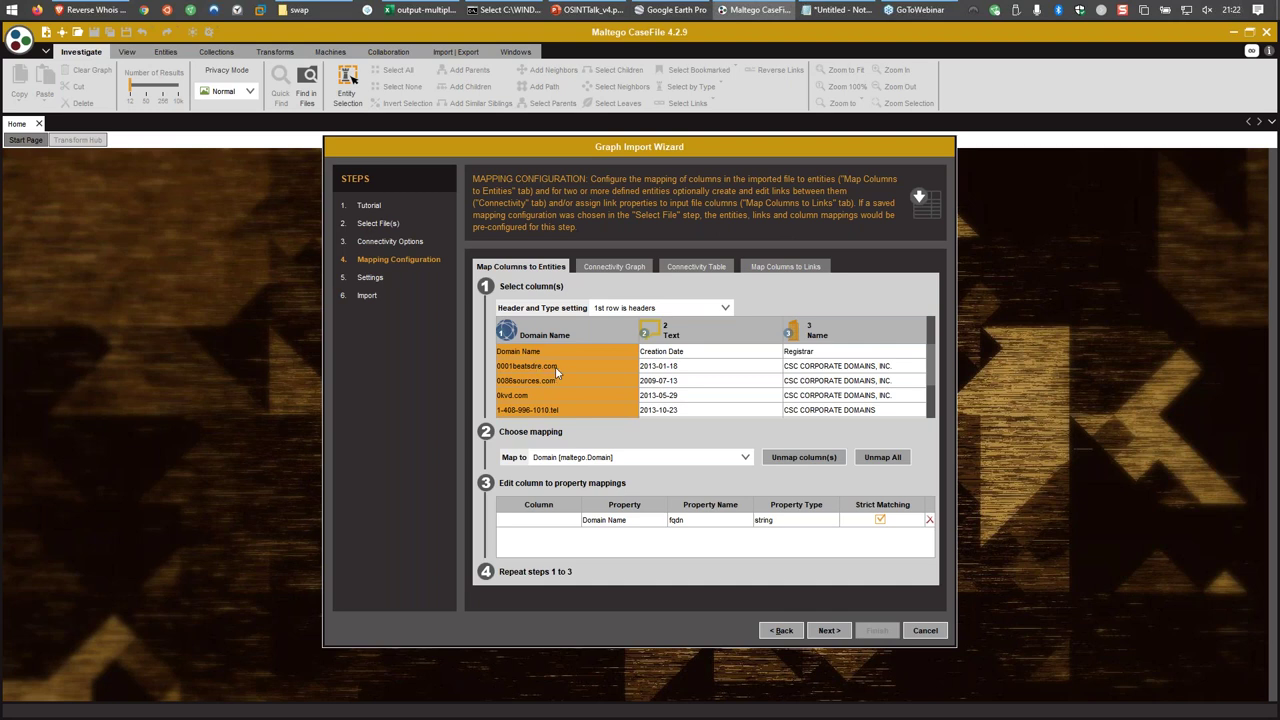
Step: Delete the registrar-to-date, extra registrar-to-domain and duplicate domain-to-date links in the Connectivity Graph
click(610, 271)
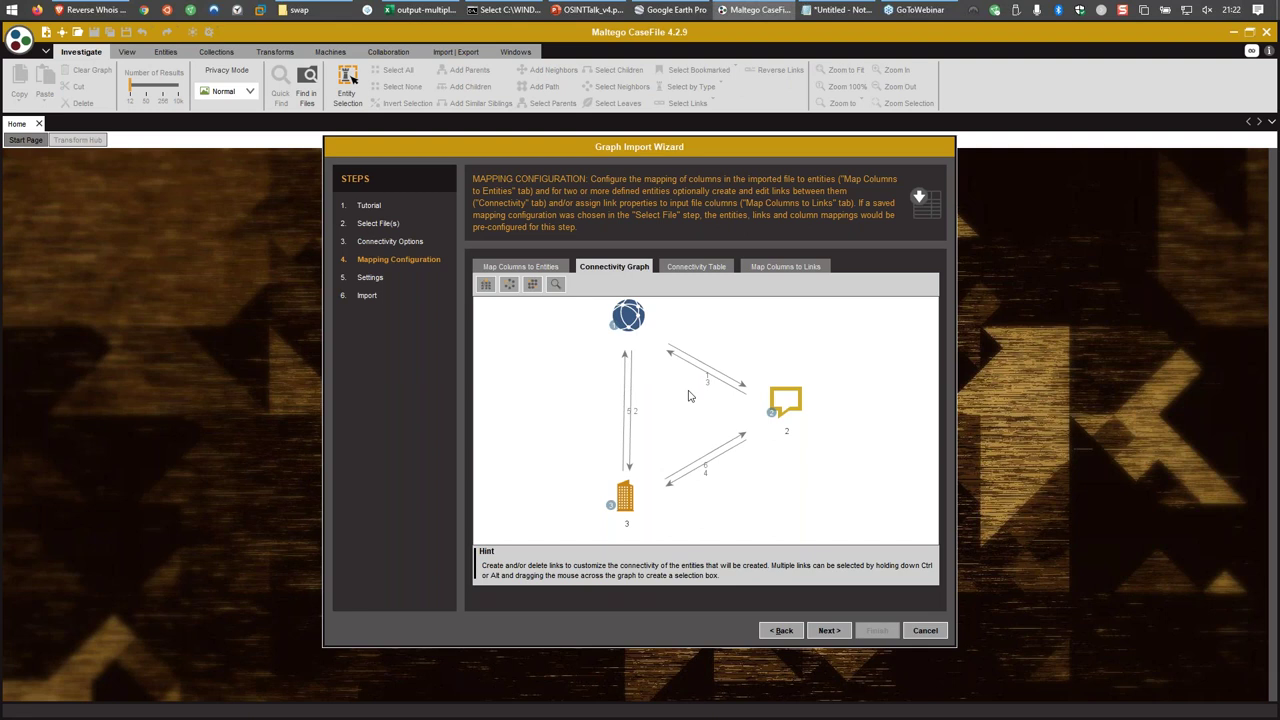
click(700, 463)
click(712, 466)
key(Delete)
click(626, 393)
key(Delete)
click(706, 376)
key(Delete)
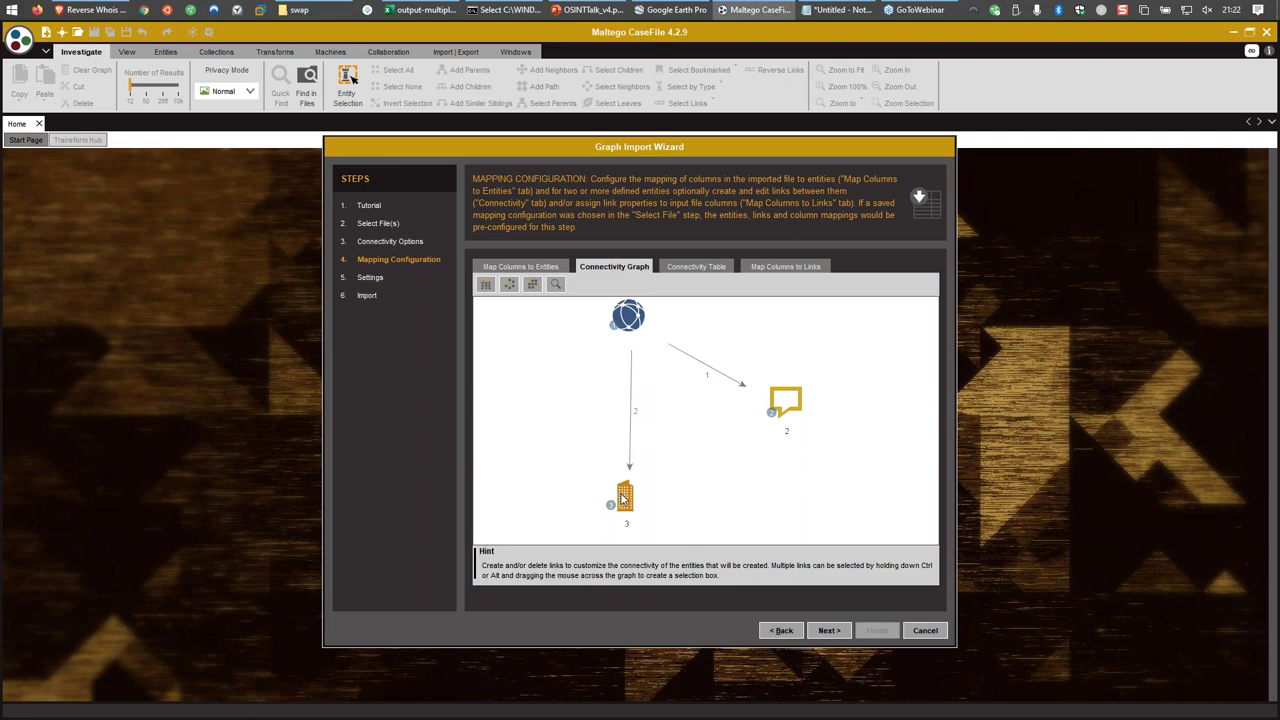
Step: Finish the import with default settings to create the new graph of 501 rows
click(834, 634)
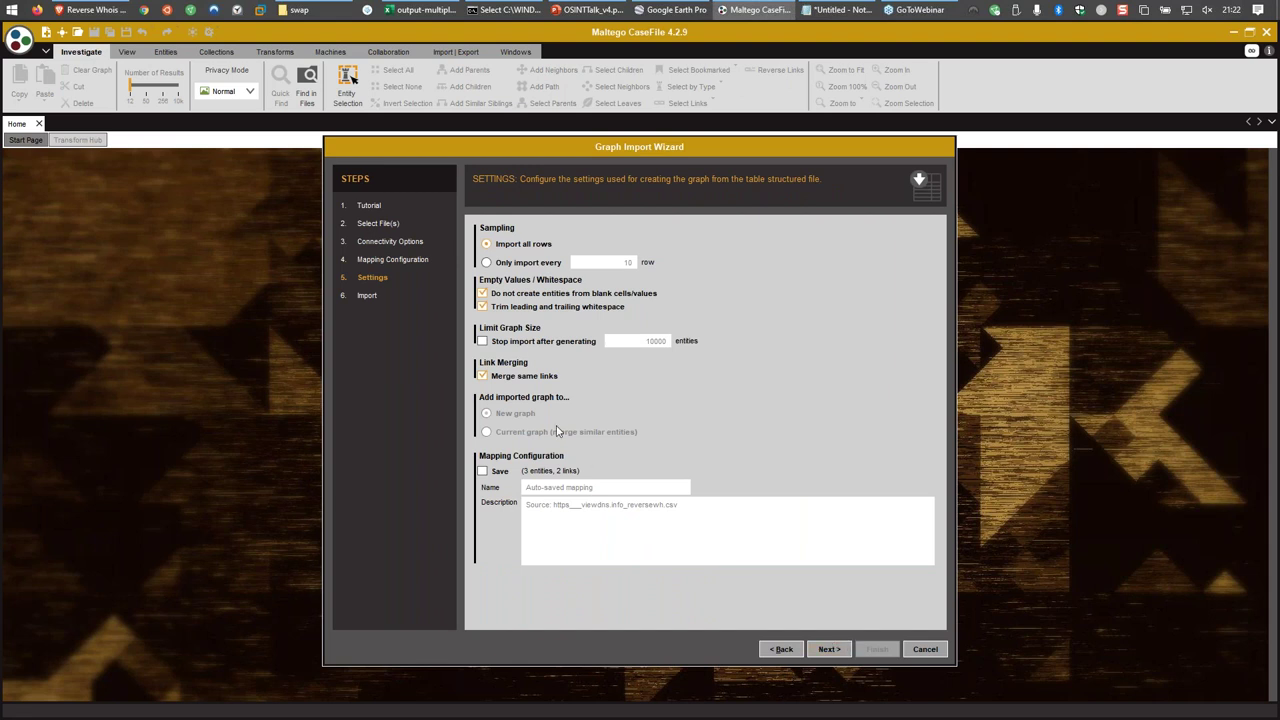
click(830, 649)
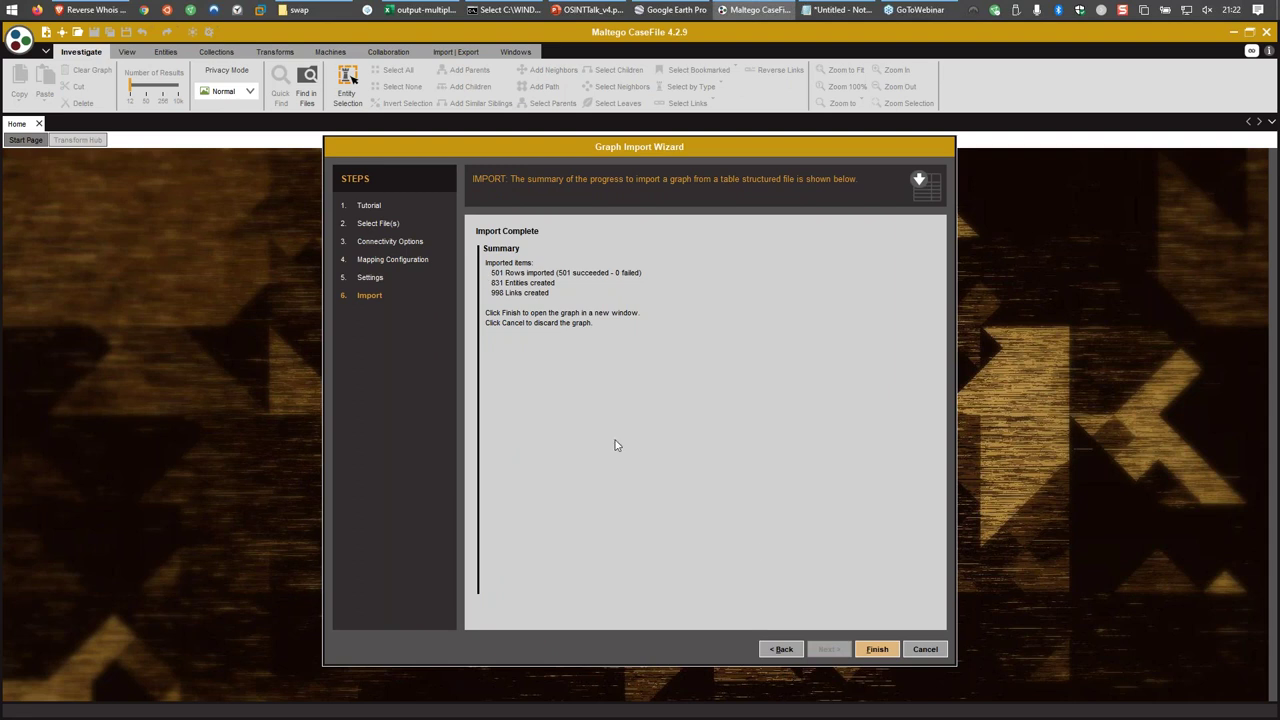
click(880, 650)
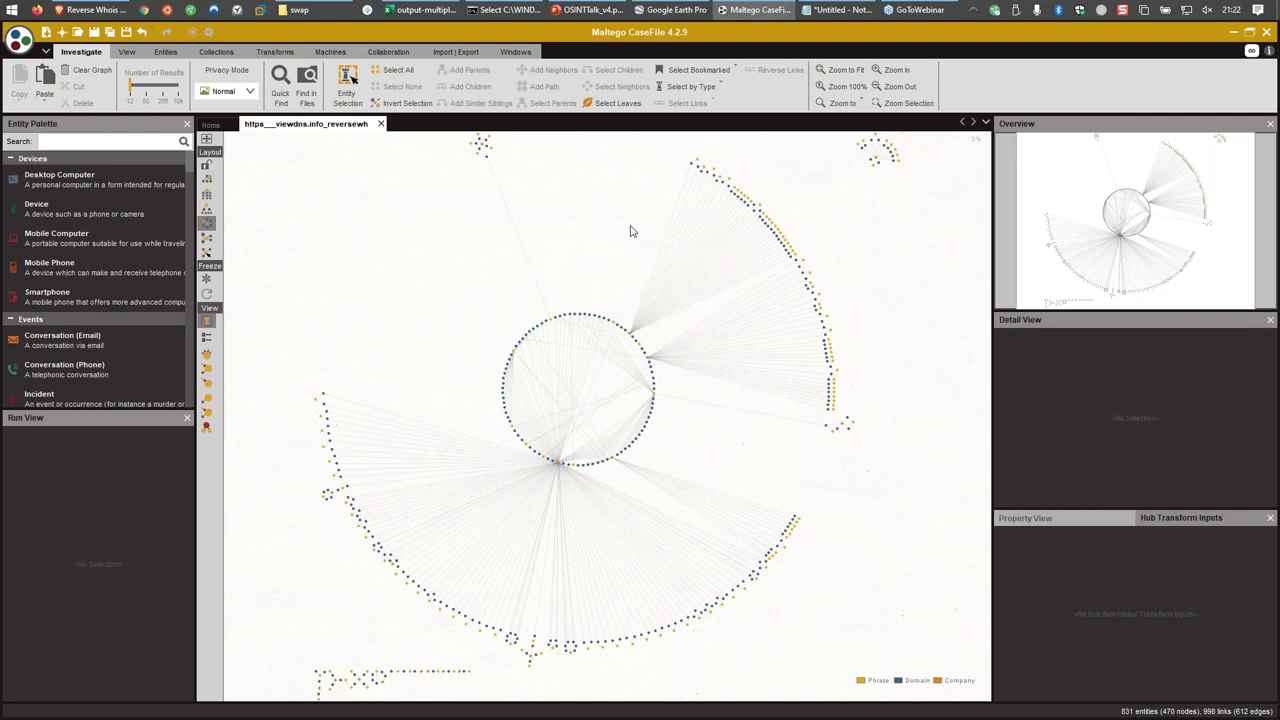
Step: Apply the Organic layout to cluster the imported graph around registrars
scroll(630, 231, up, 3)
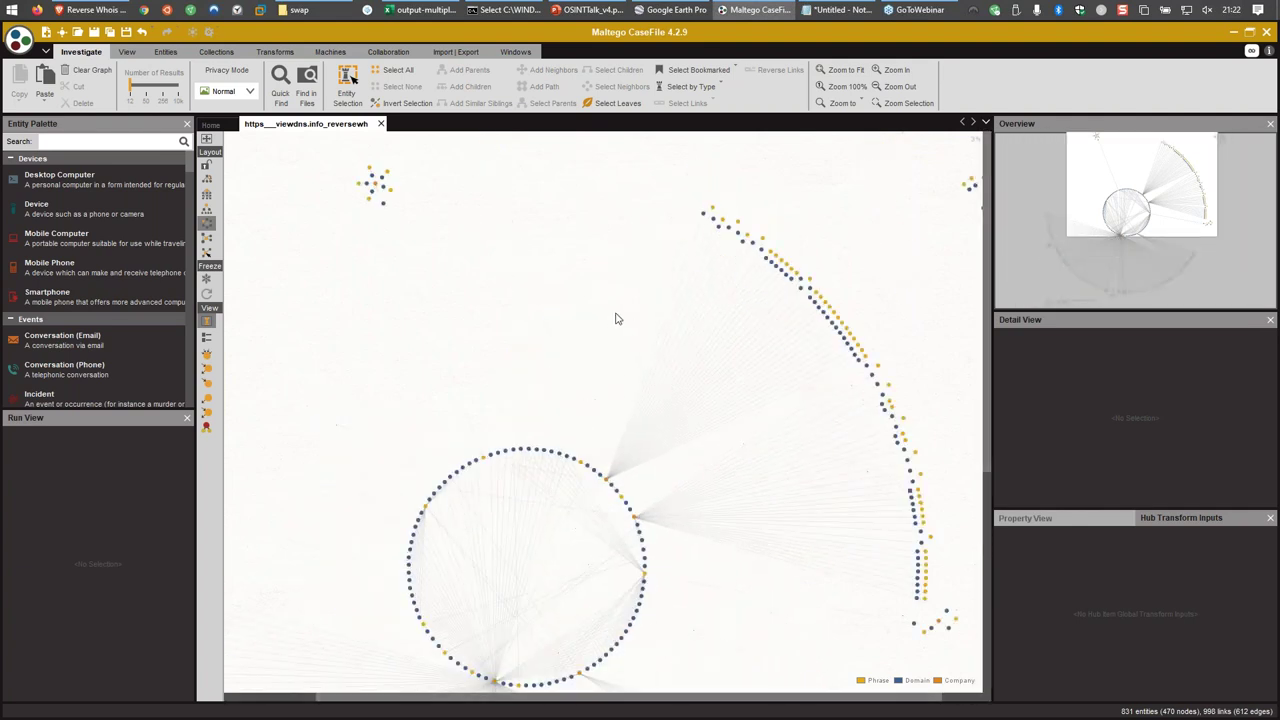
scroll(648, 323, down, 1)
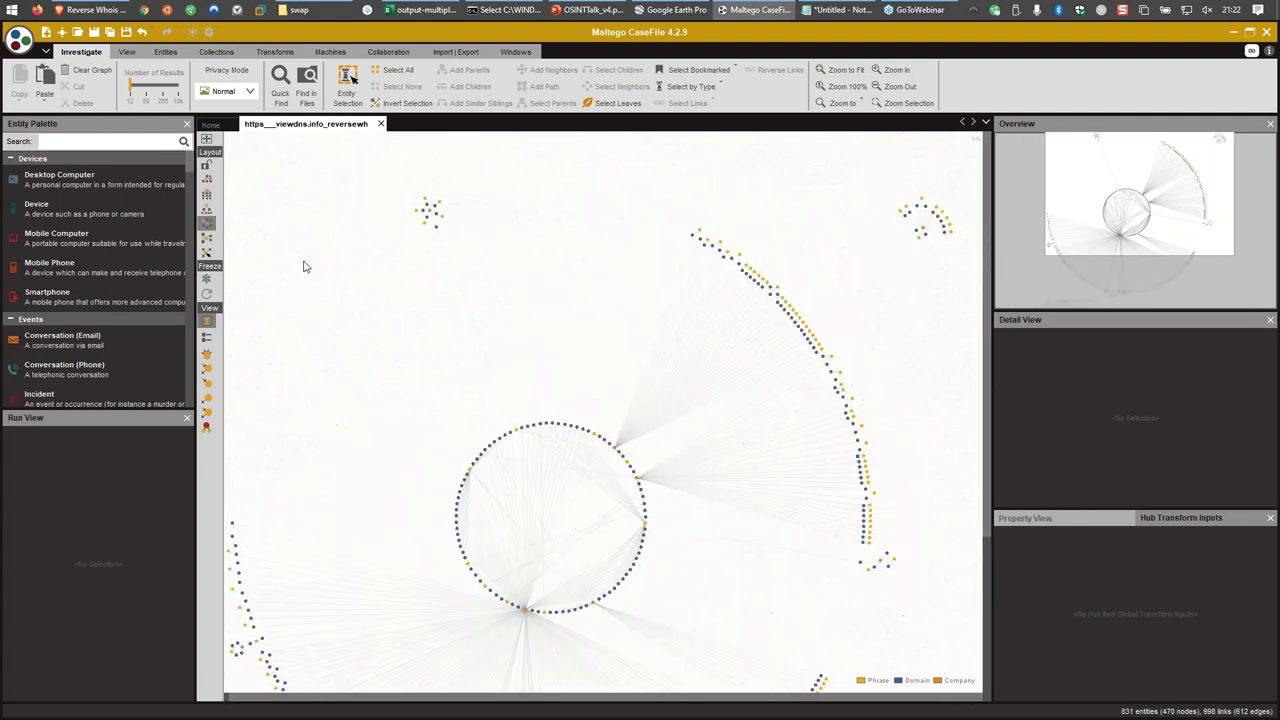
click(208, 239)
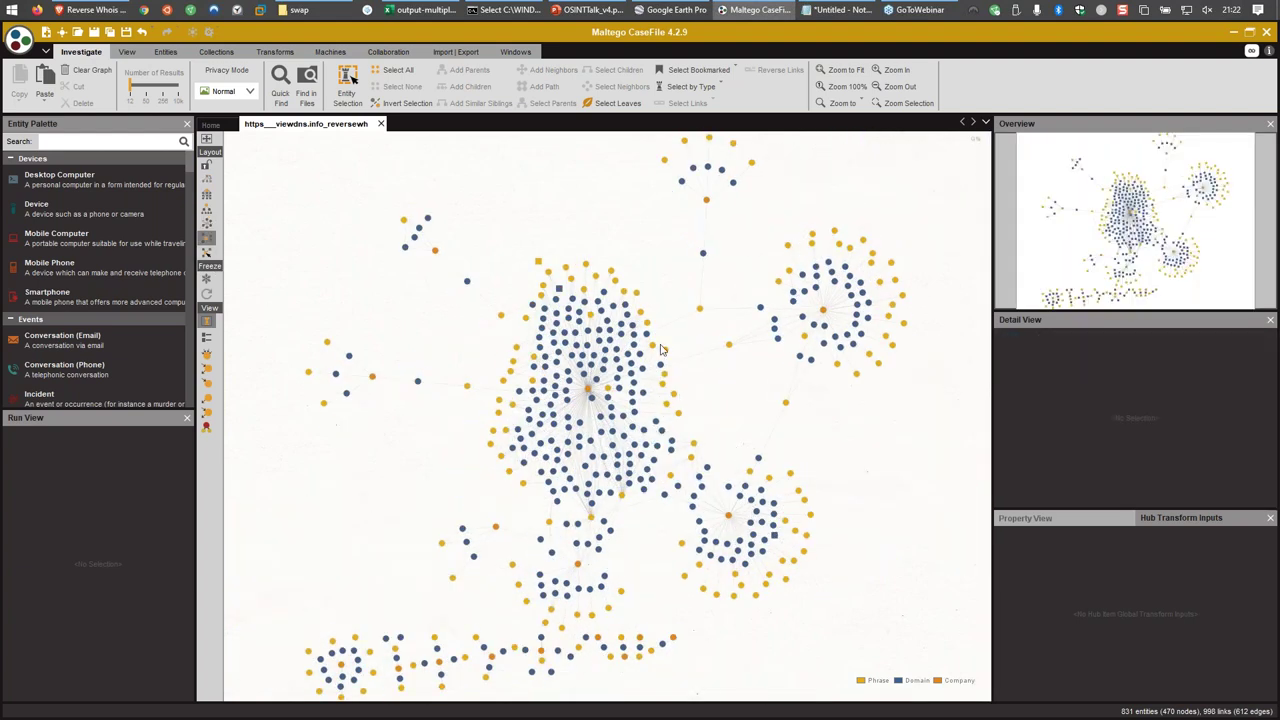
mouse_move(587, 385)
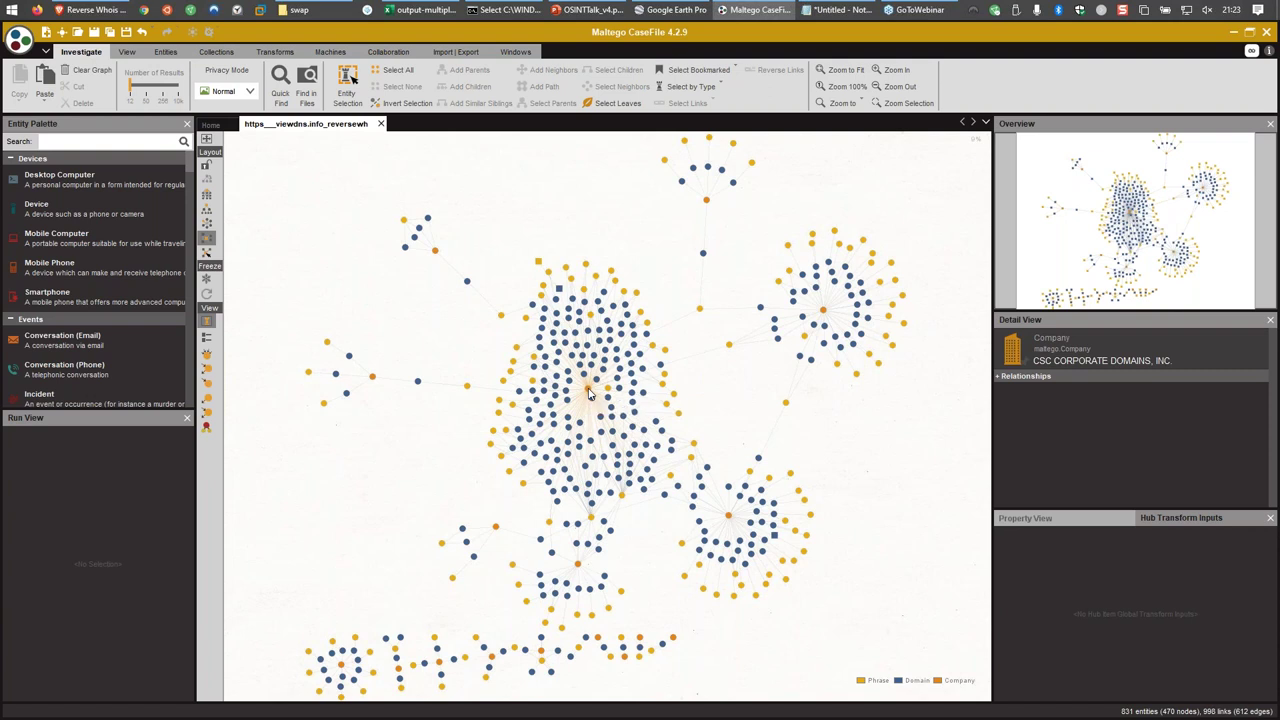
scroll(590, 395, up, 10)
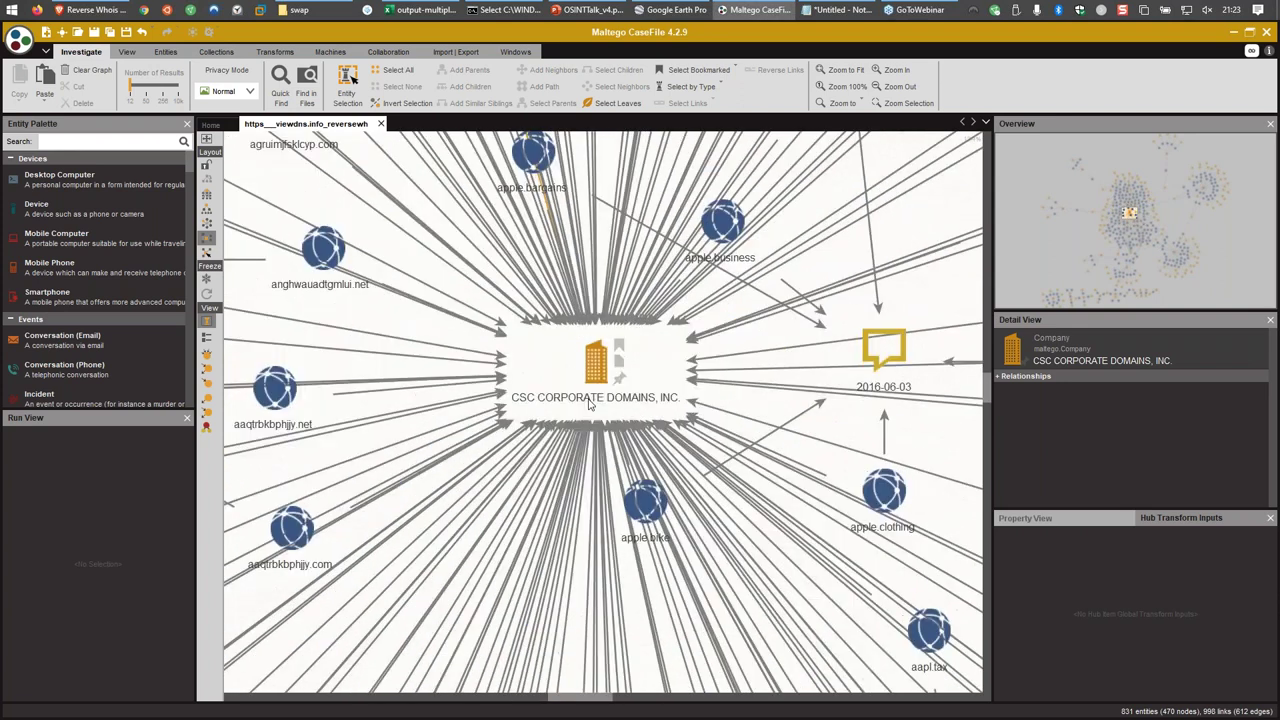
scroll(590, 403, up, 2)
scroll(590, 403, down, 1)
scroll(590, 403, down, 1)
Step: Inspect the apple.clothing domain, the 2014-03-30 date node and the 2014beats.com domain
click(826, 490)
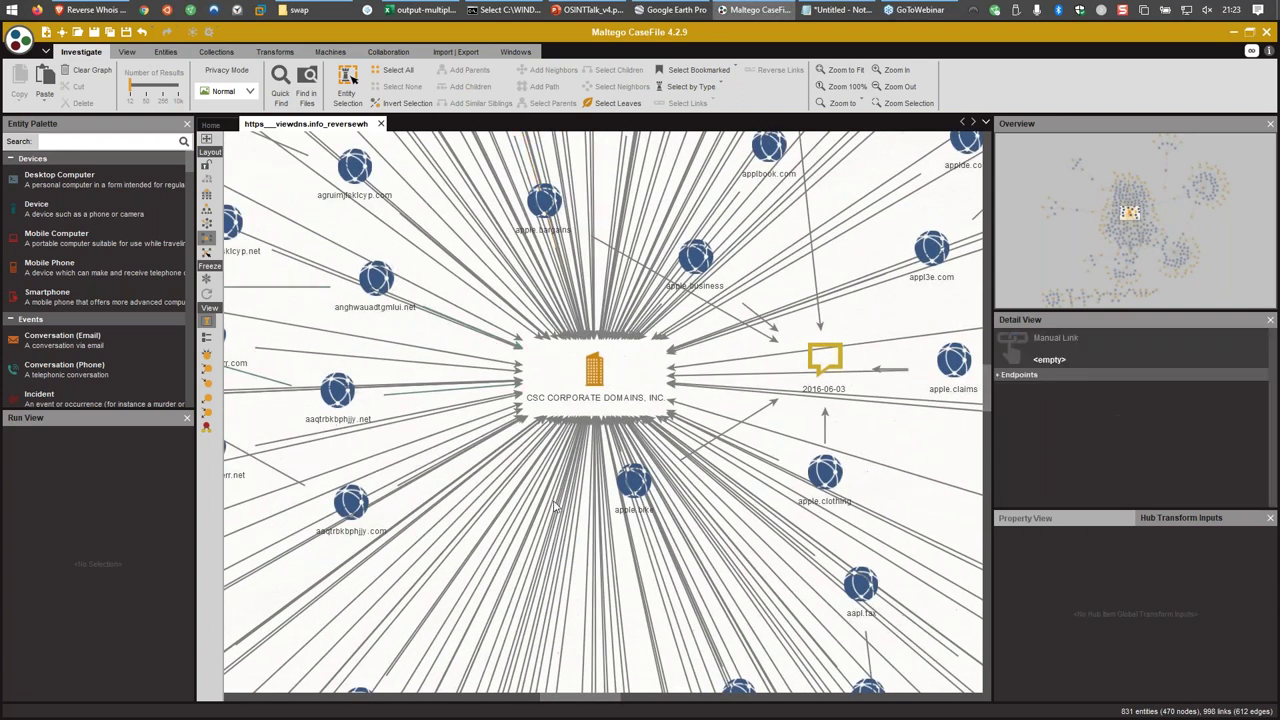
scroll(784, 488, down, 4)
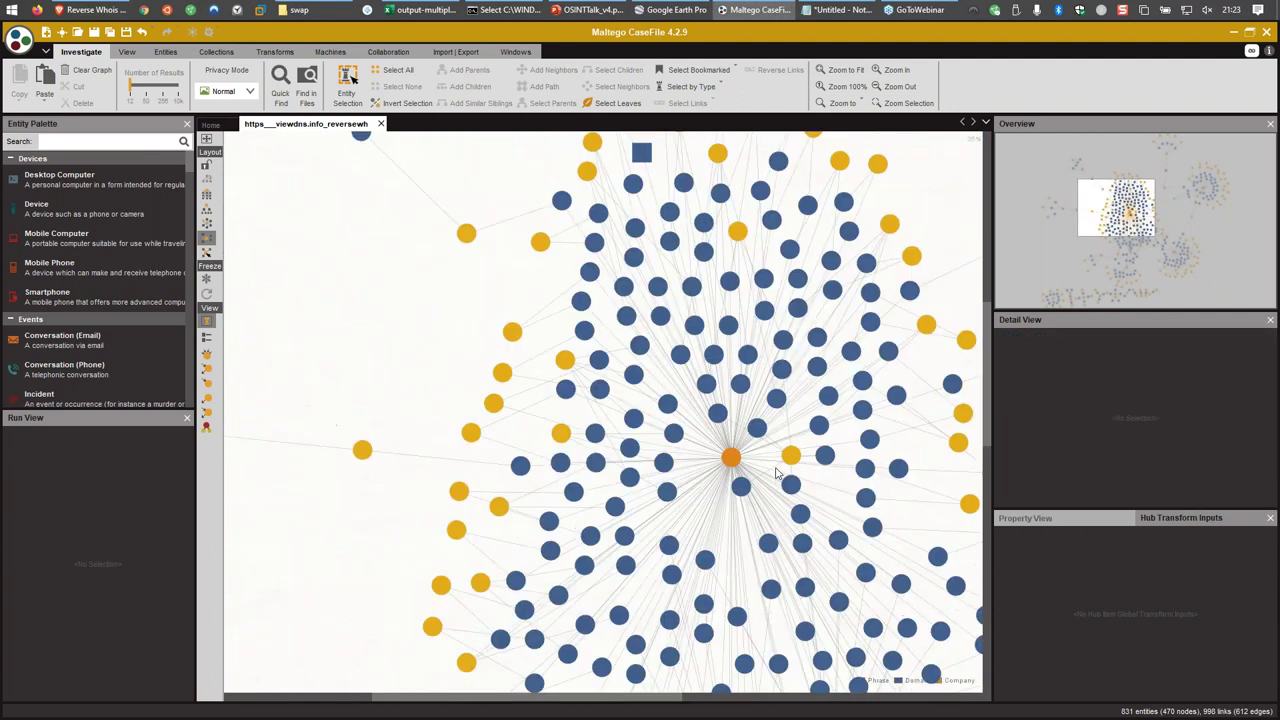
scroll(776, 474, up, 3)
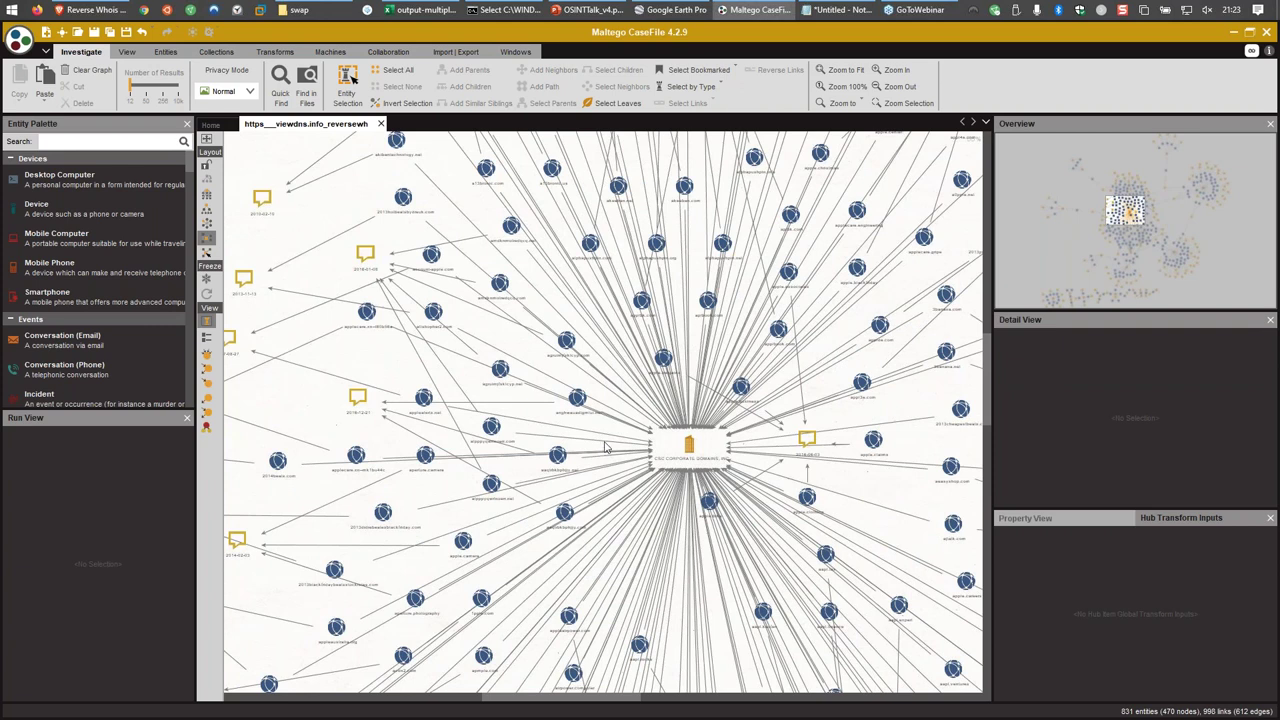
scroll(605, 450, down, 4)
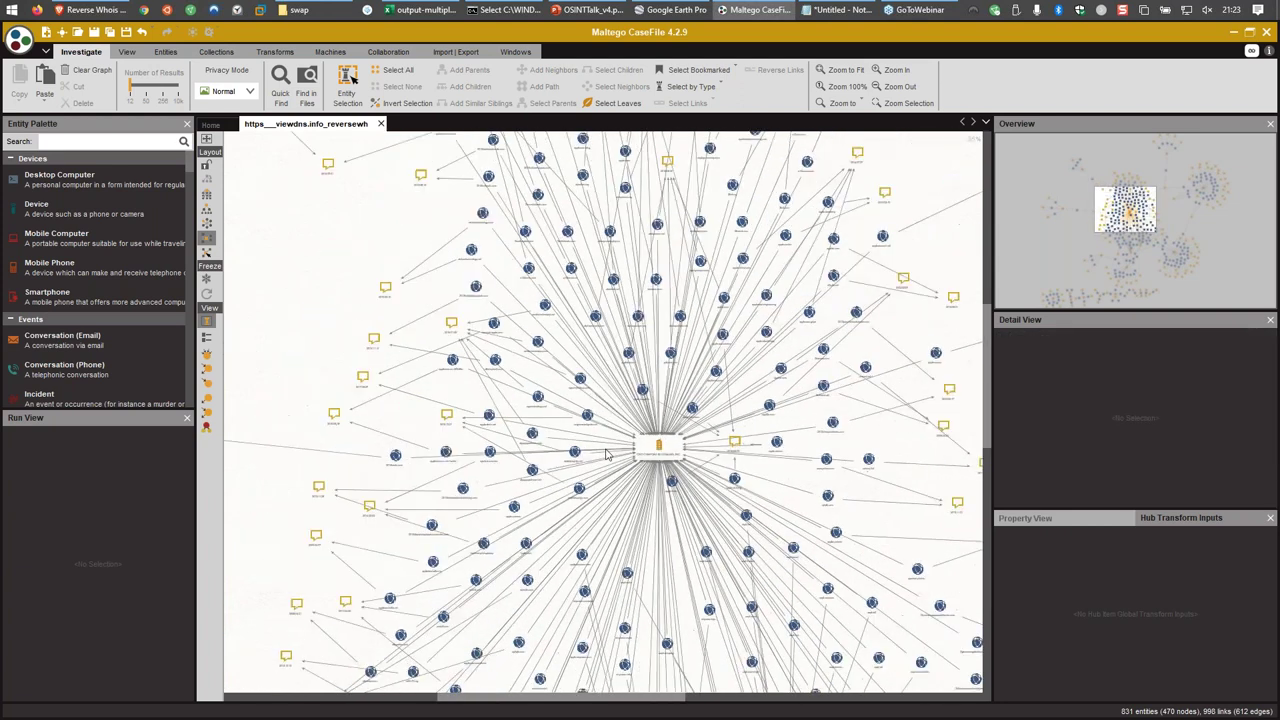
scroll(538, 455, up, 4)
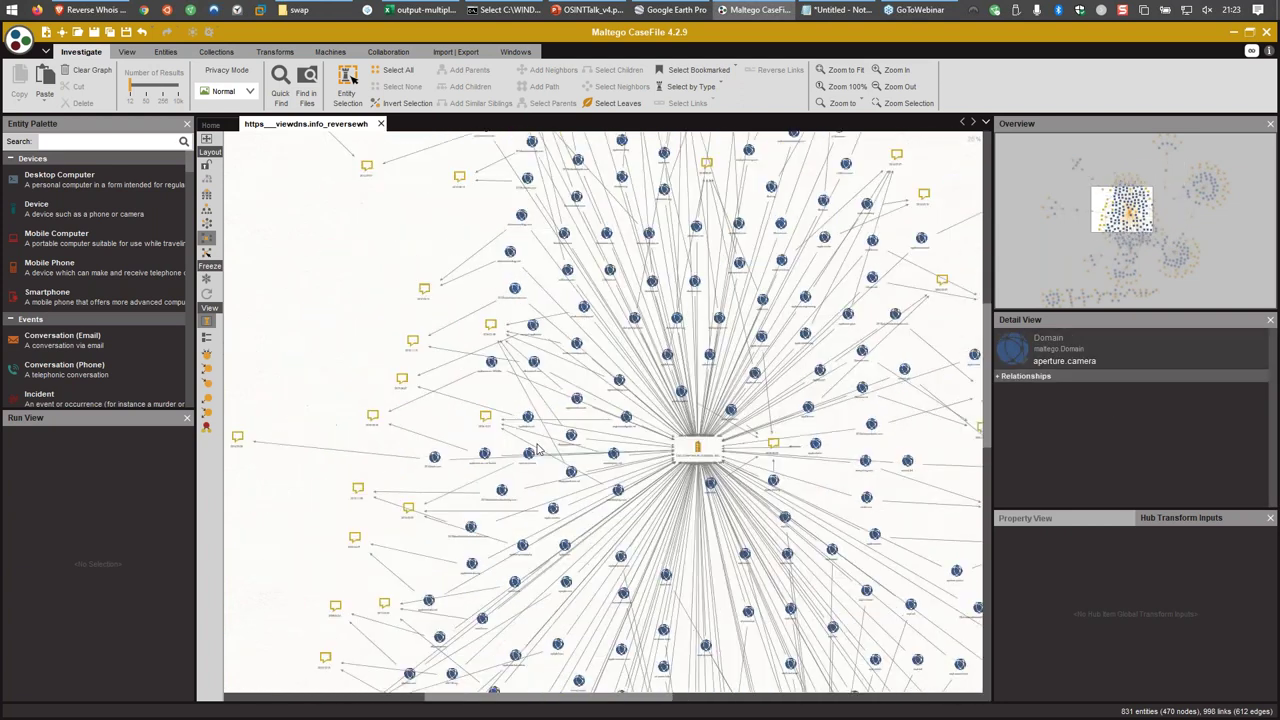
scroll(538, 455, up, 1)
scroll(300, 500, up, 2)
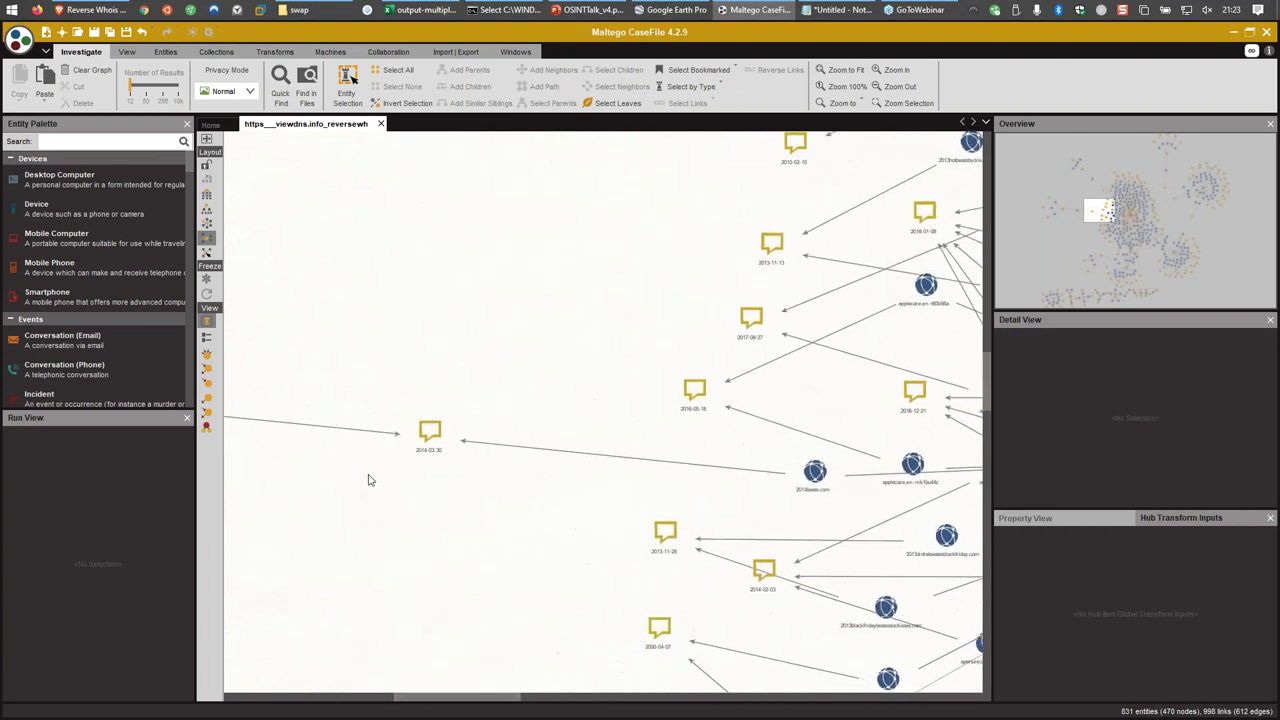
scroll(380, 471, up, 3)
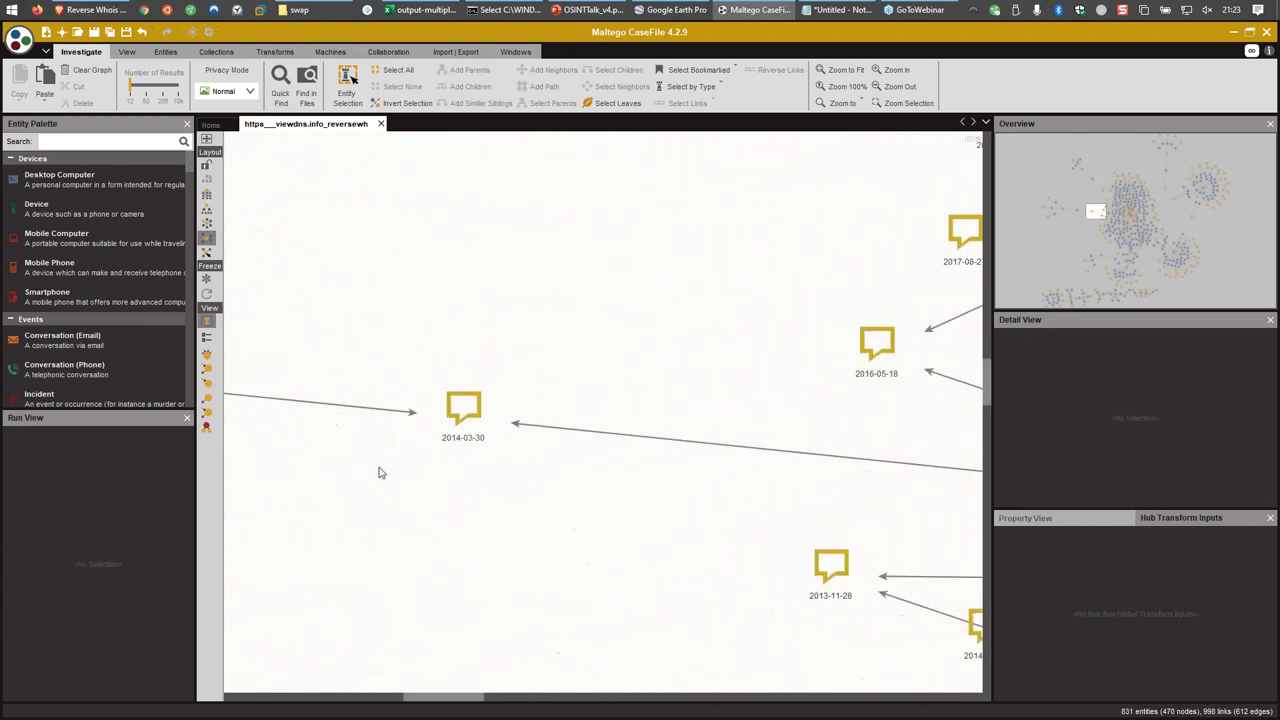
click(461, 436)
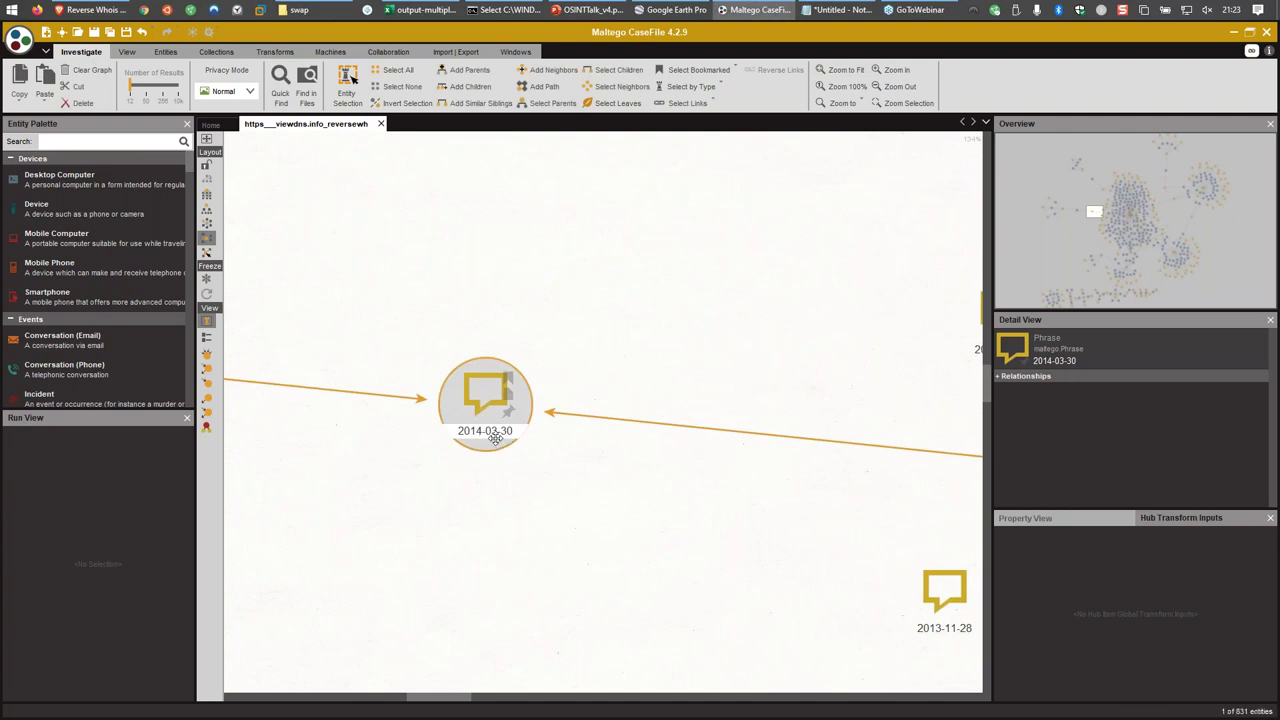
scroll(641, 472, down, 3)
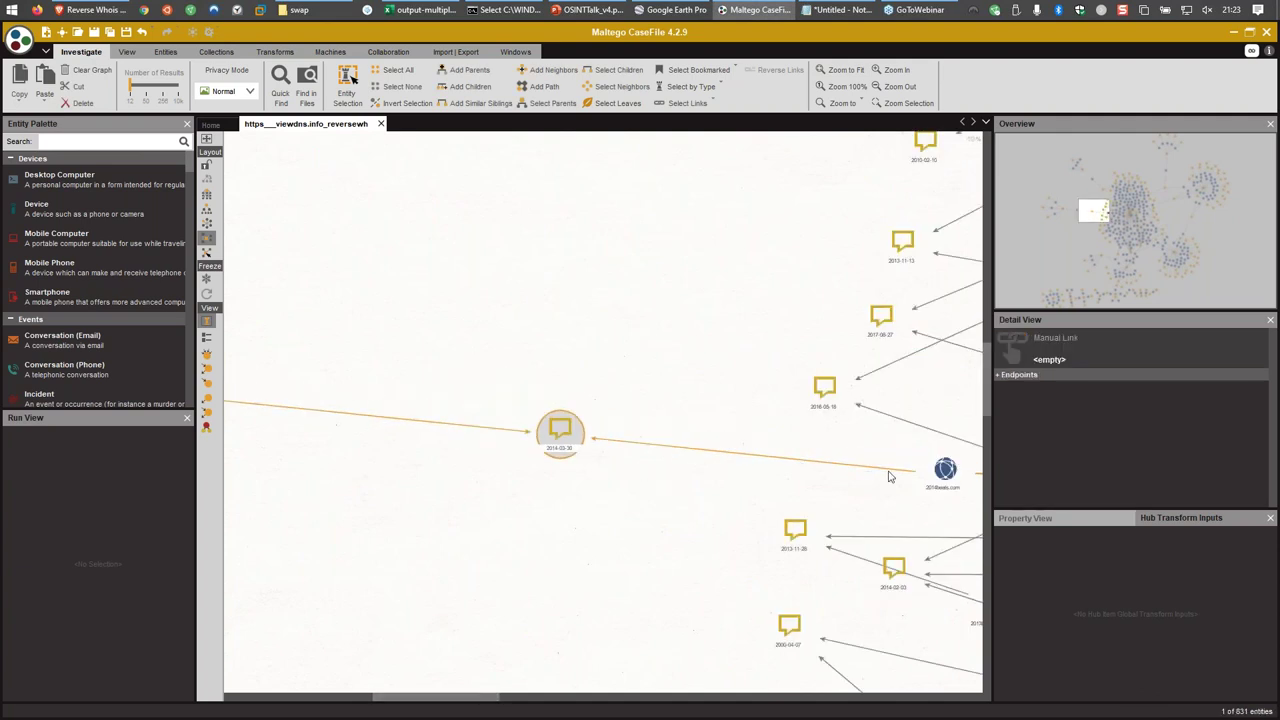
click(943, 470)
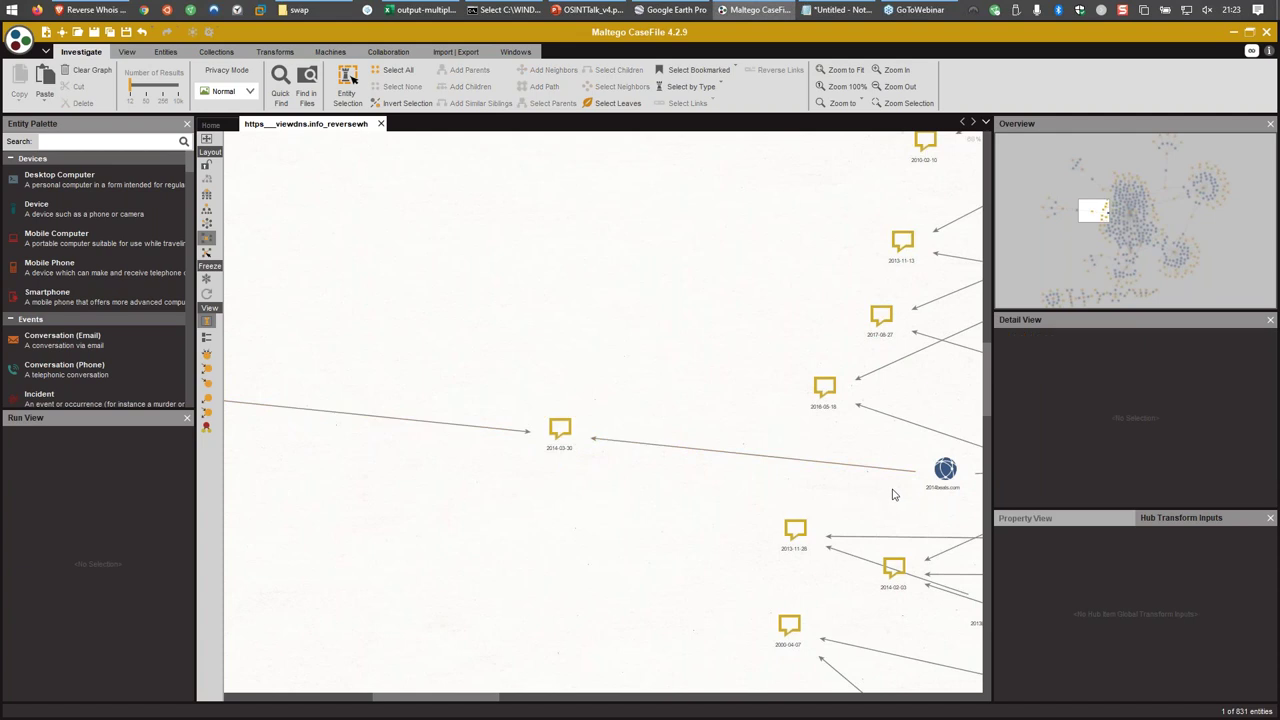
drag(943, 470, 738, 468)
scroll(738, 465, up, 5)
Step: Step along links from the 2014-03-30 date to alihikmet.com and its registrar hub
click(529, 494)
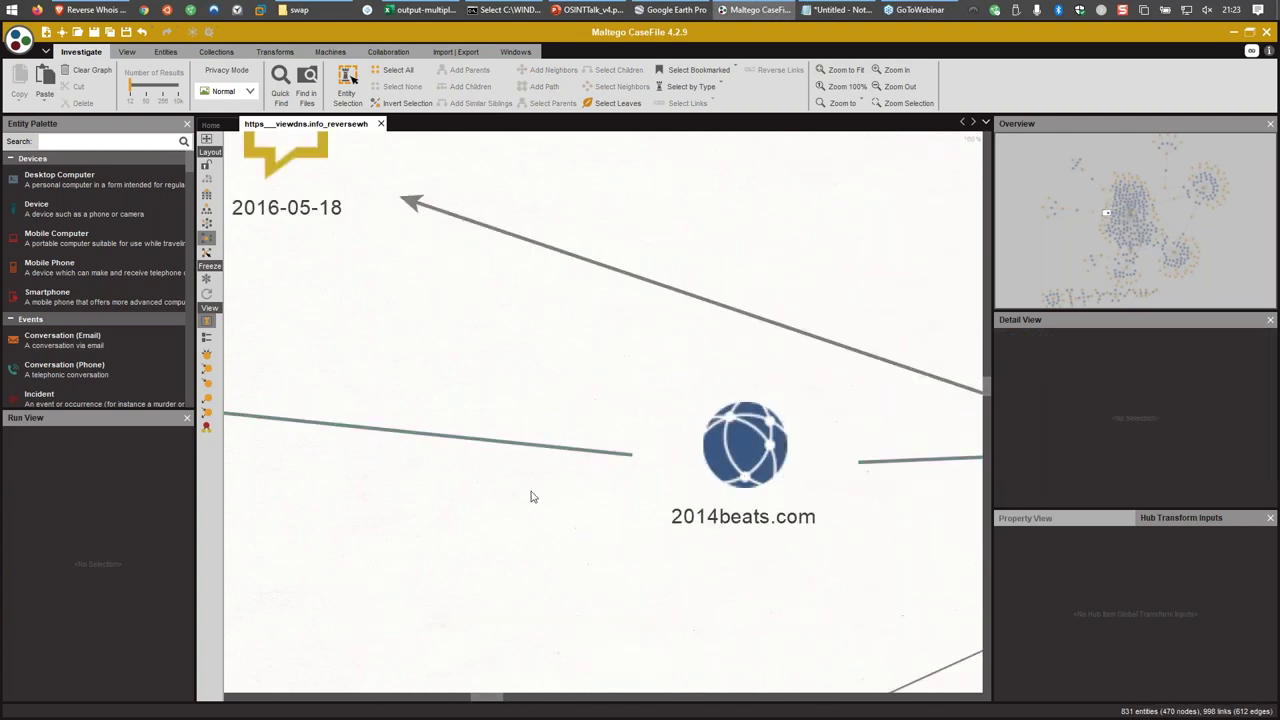
key(ctrl+z)
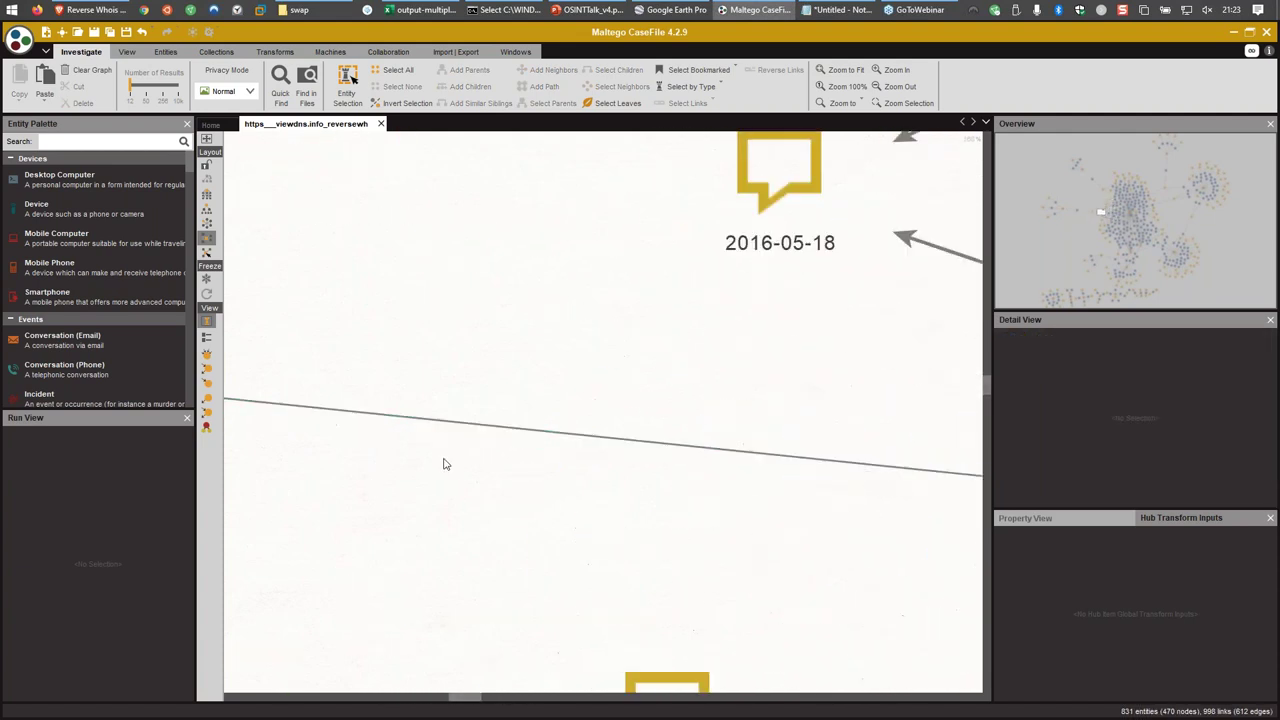
key(ctrl+z)
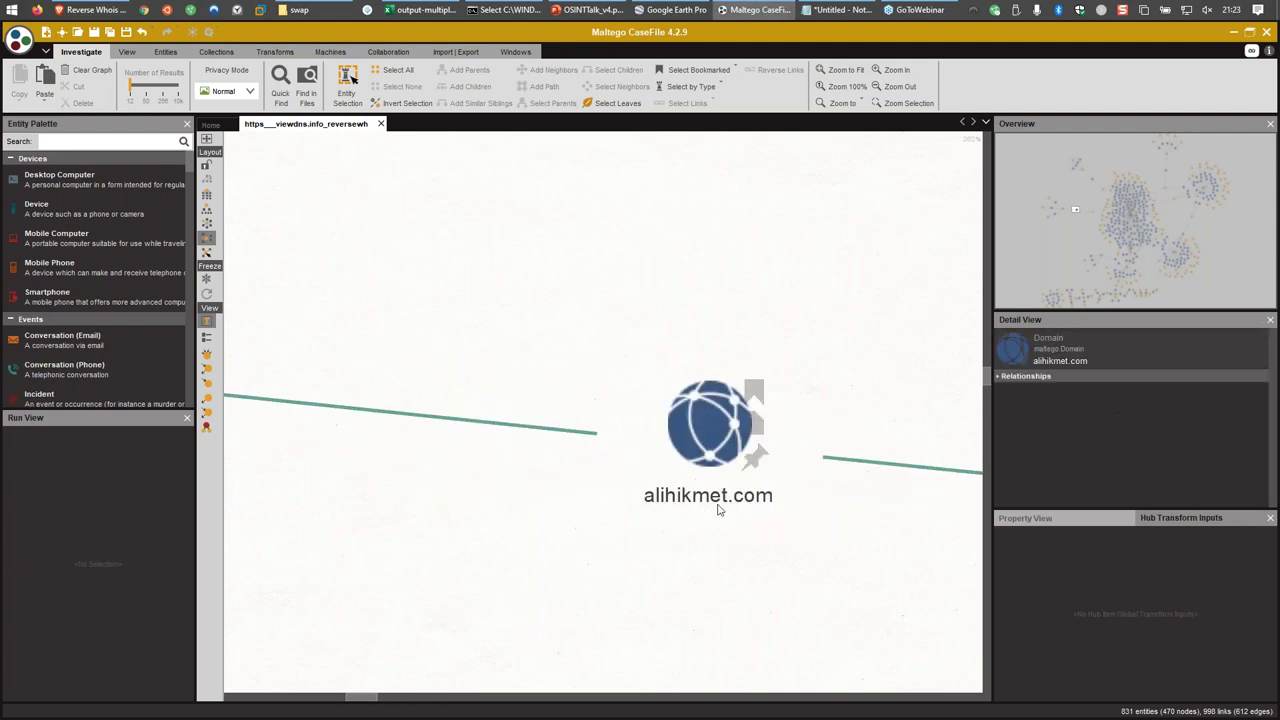
key(ctrl+z)
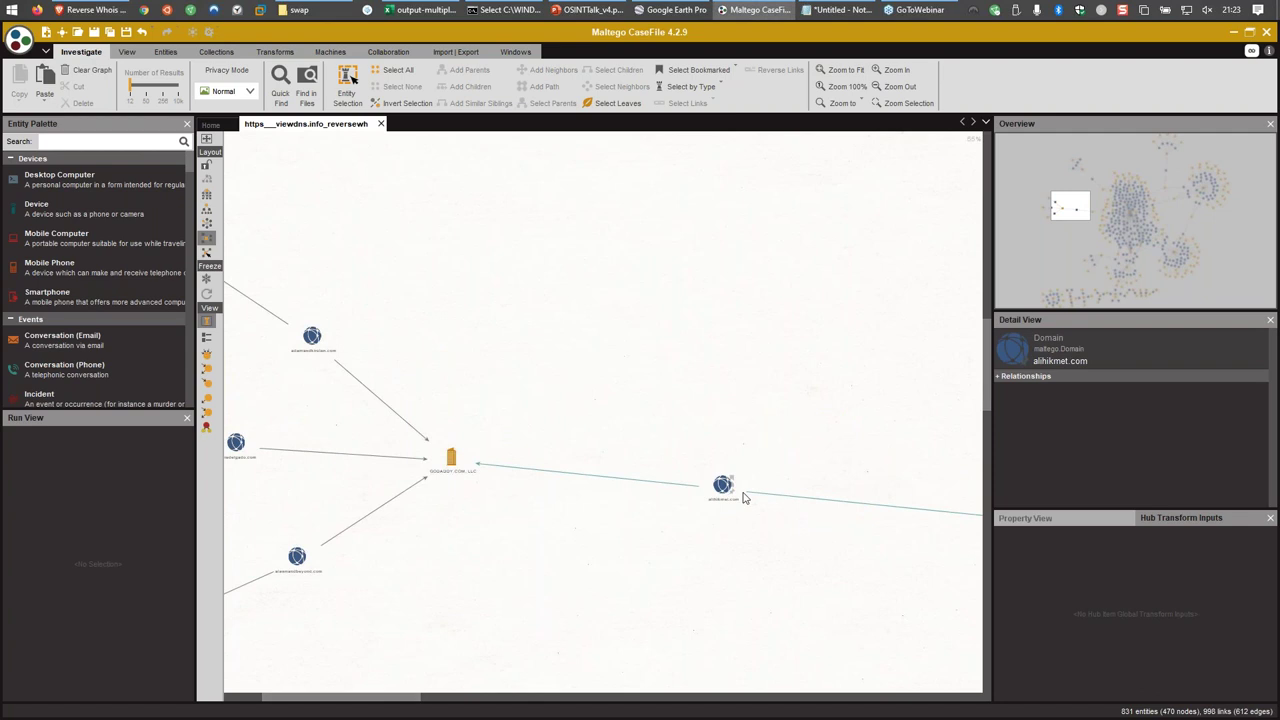
key(ctrl+z)
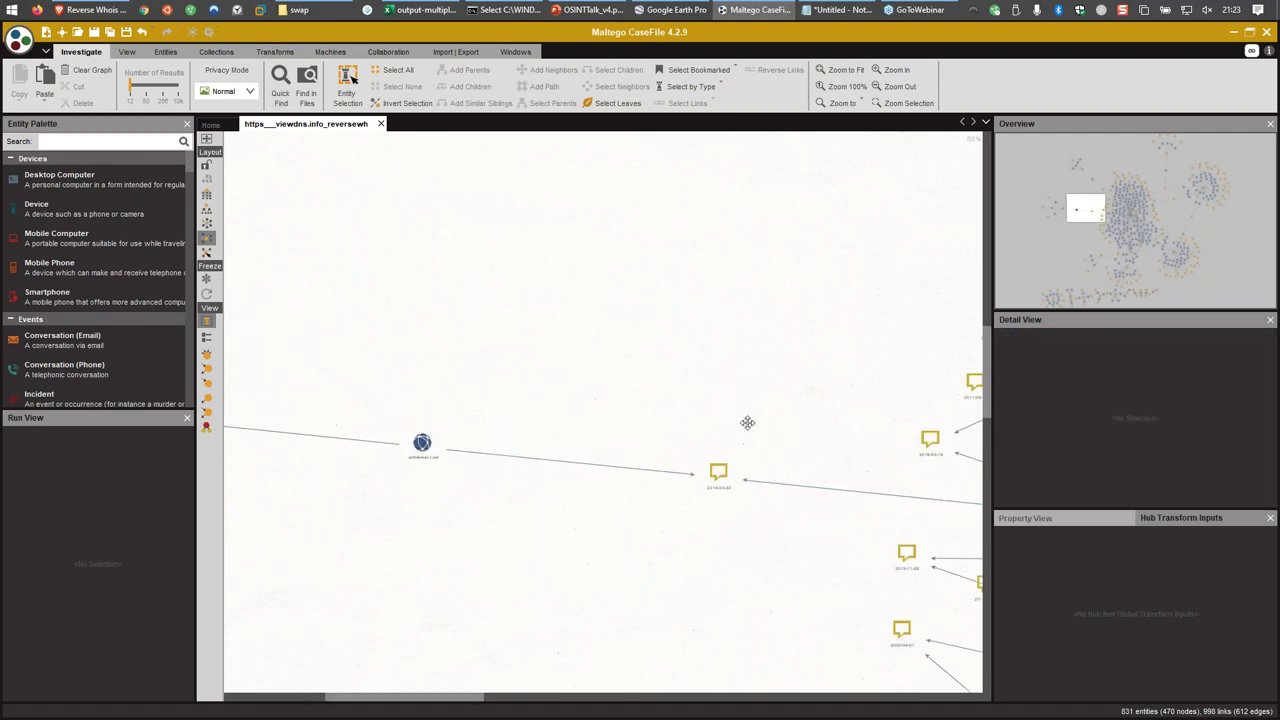
drag(604, 413, 634, 417)
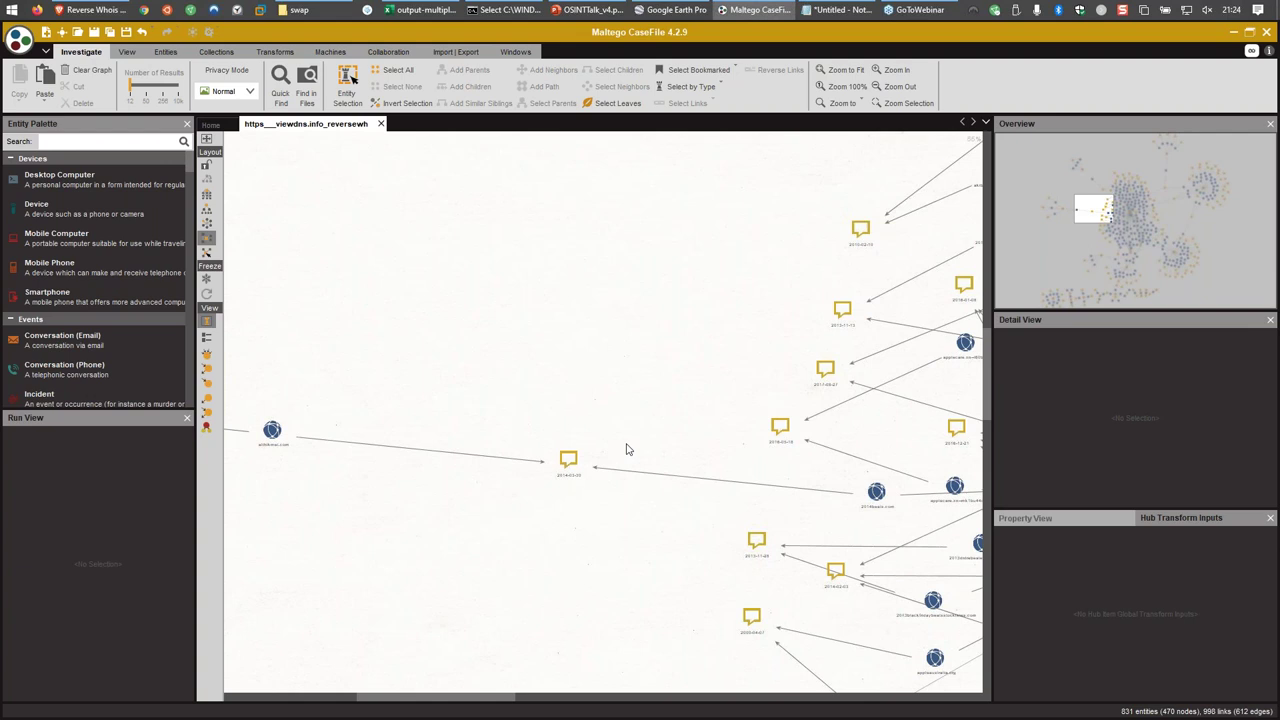
Step: Centre and select the CSC CORPORATE DOMAINS, INC. hub
drag(566, 405, 371, 403)
scroll(843, 500, down, 2)
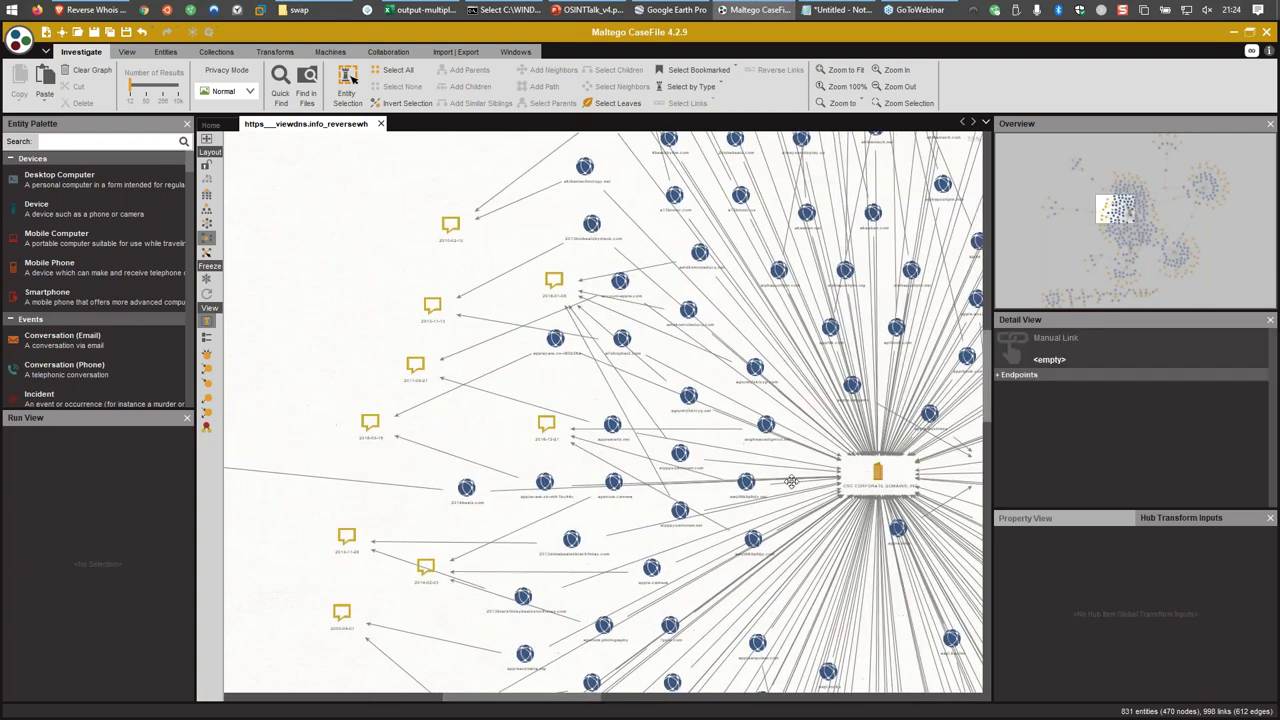
drag(843, 500, 640, 492)
scroll(640, 492, down, 2)
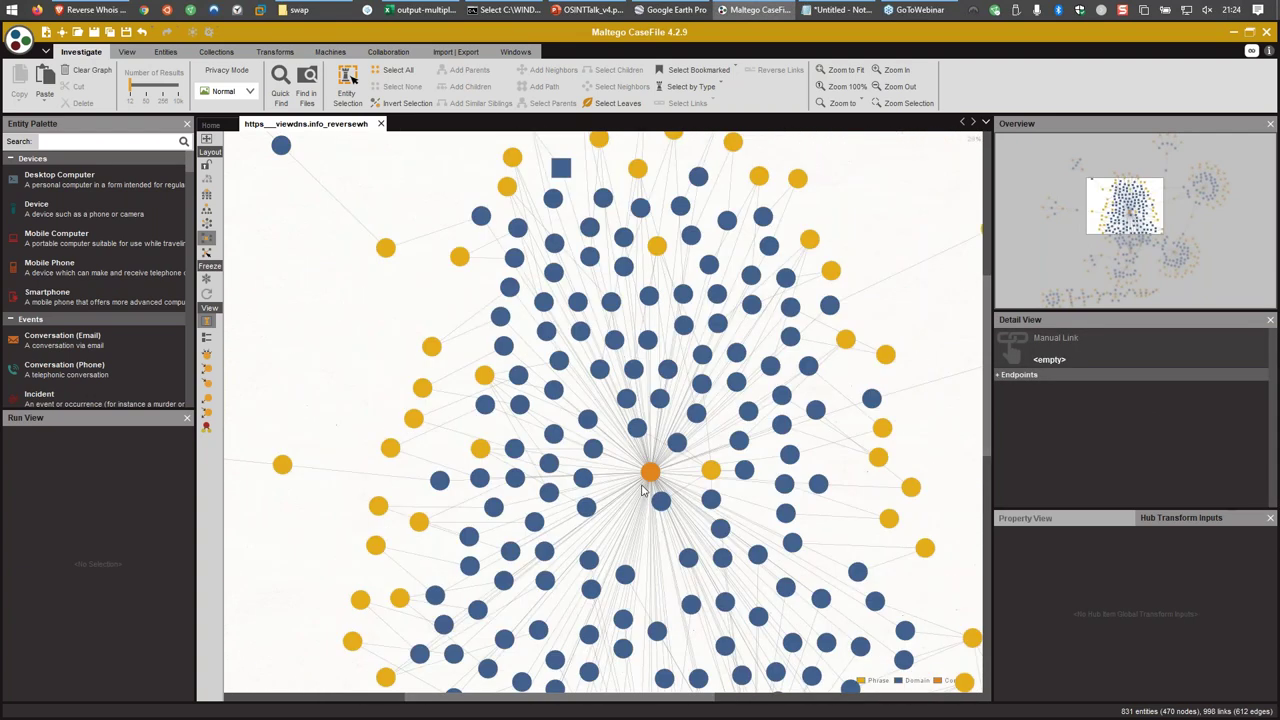
click(650, 476)
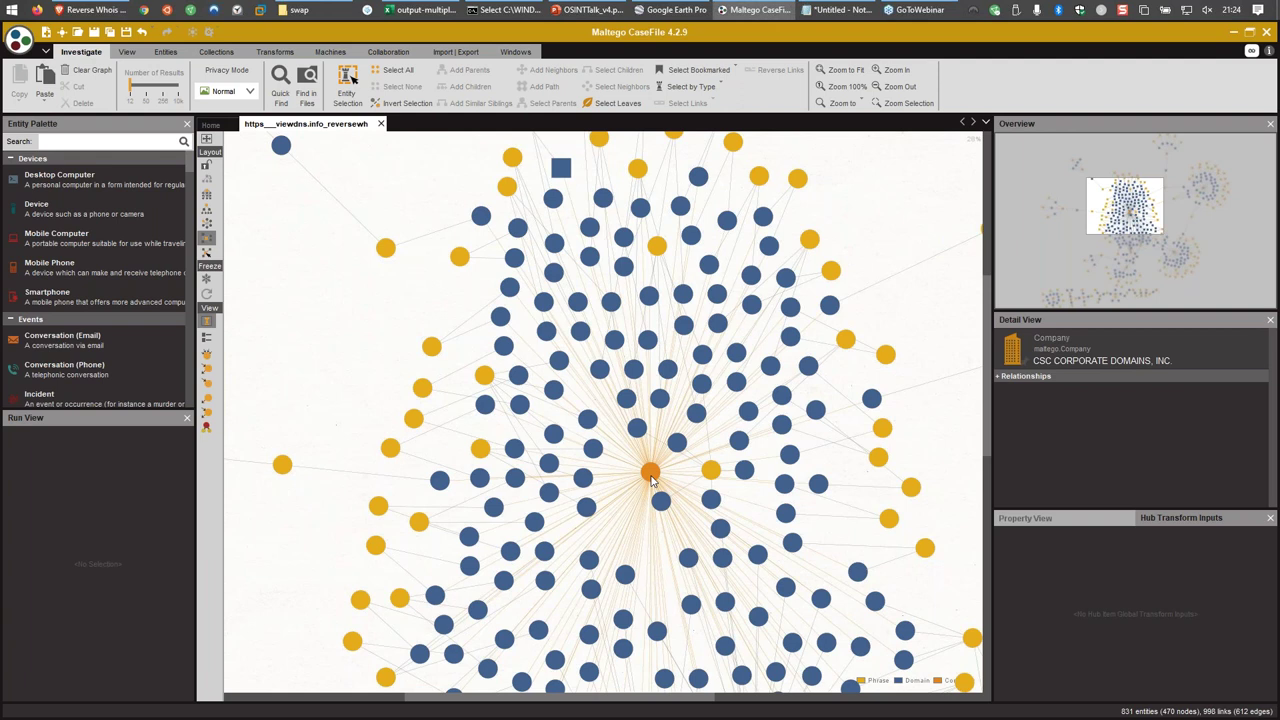
click(650, 480)
Step: Pan to the MARKMONITOR hub, then return and reselect the CSC hub and an adjacent link
drag(830, 515, 828, 360)
drag(933, 177, 707, 373)
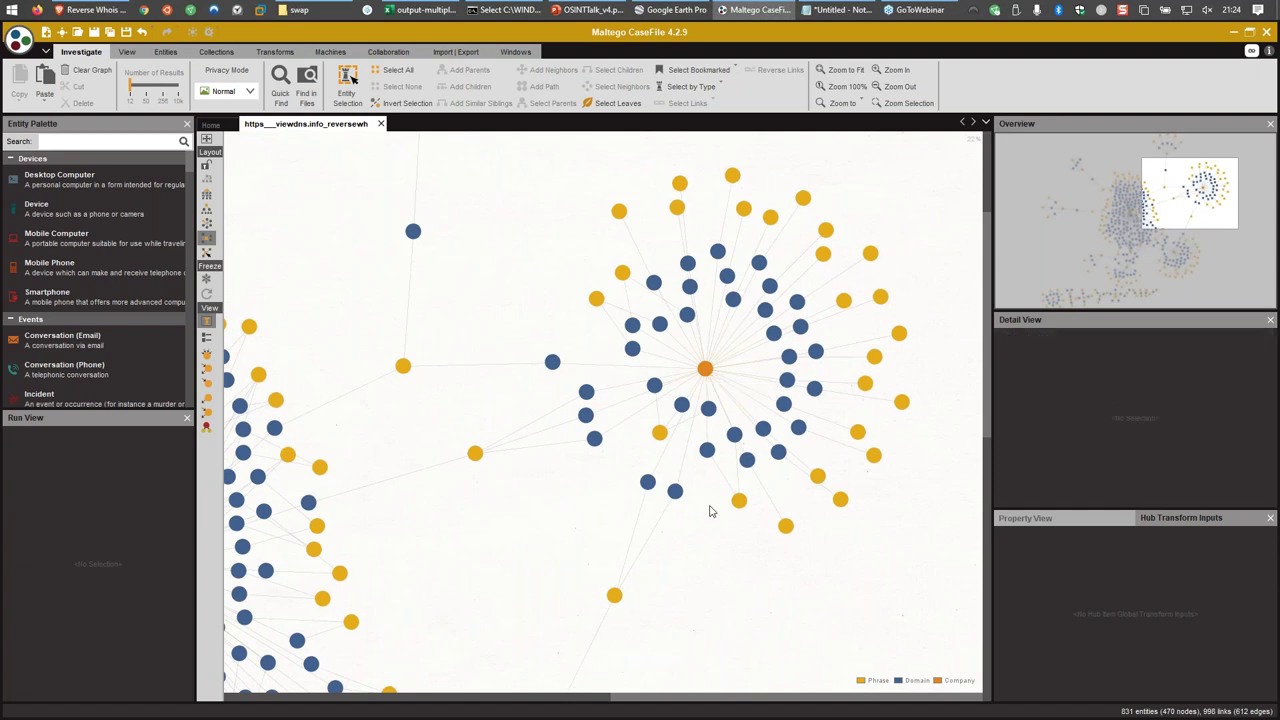
drag(814, 309, 516, 495)
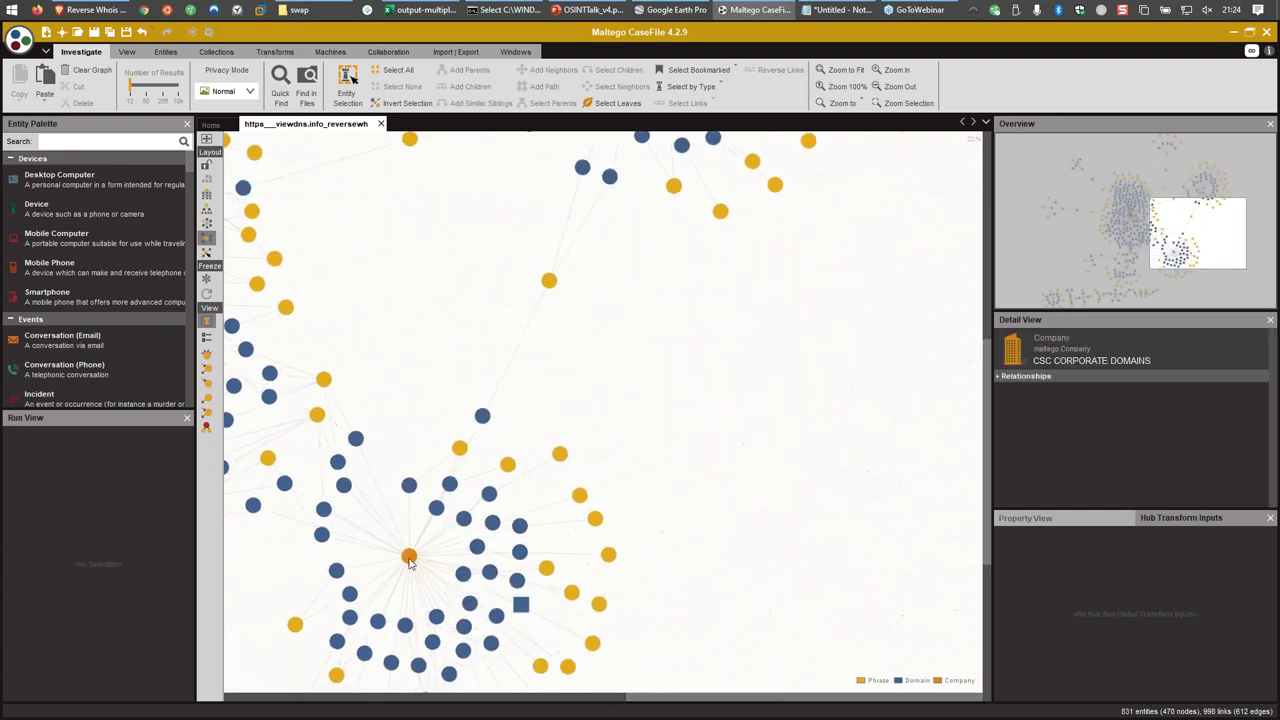
drag(410, 560, 432, 352)
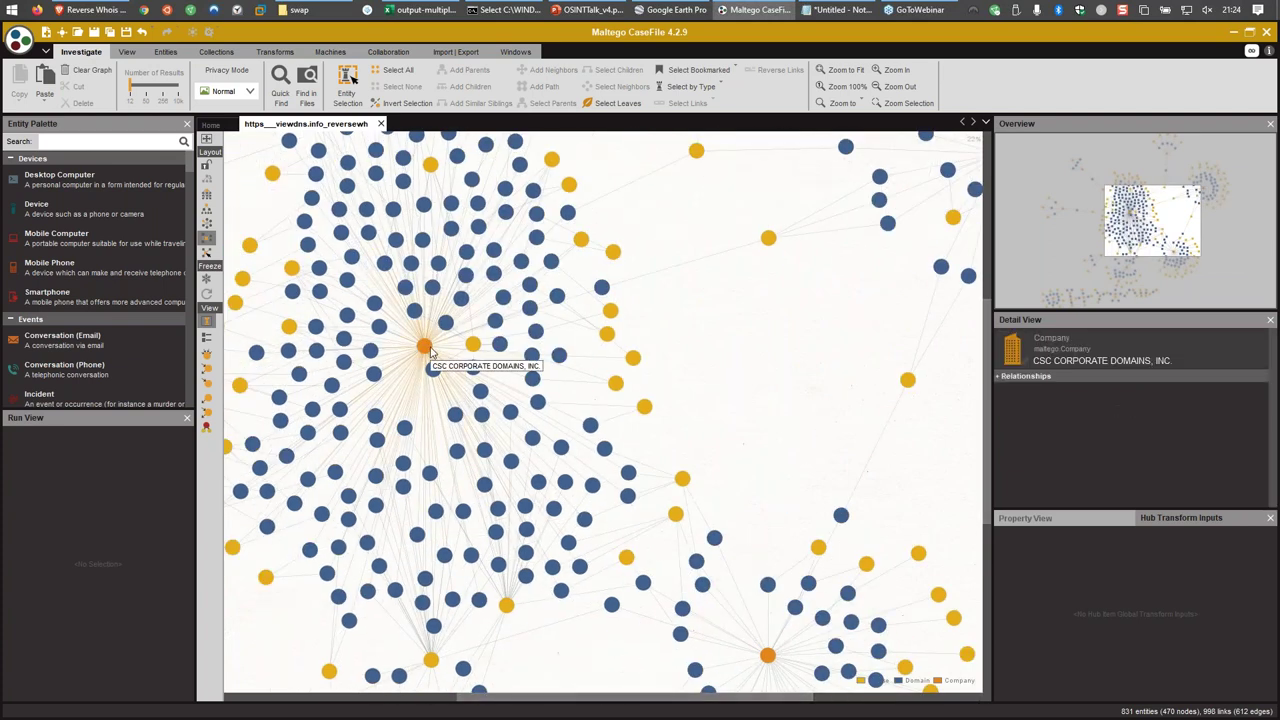
click(468, 365)
click(425, 348)
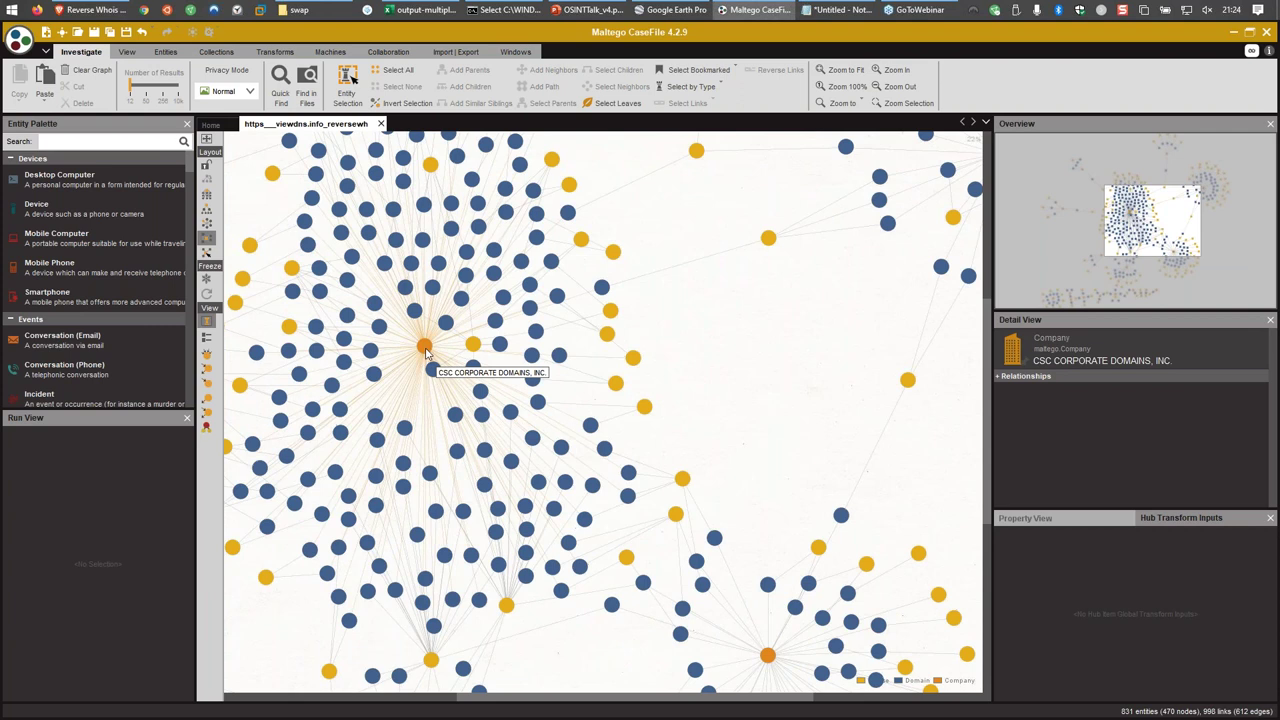
click(505, 382)
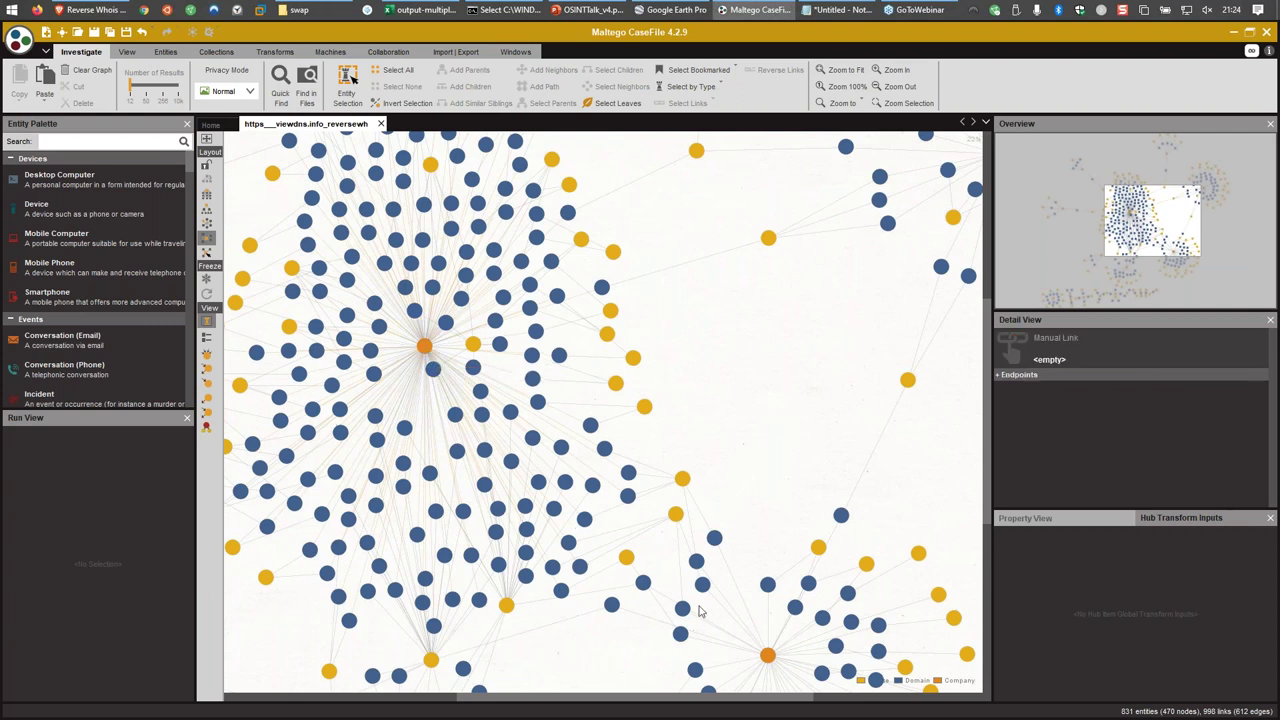
click(580, 470)
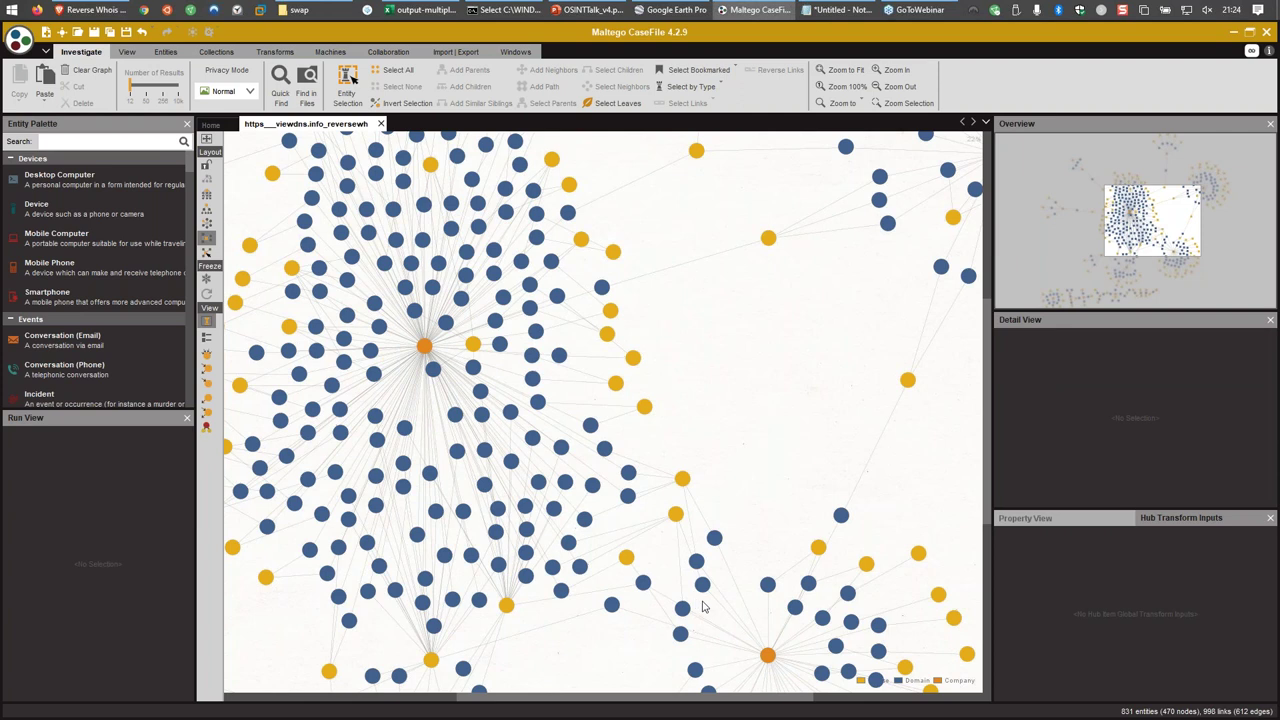
Step: Zoom in on apple.co.in with its 2004-08-31 date and CSC registrar link
drag(808, 363, 757, 270)
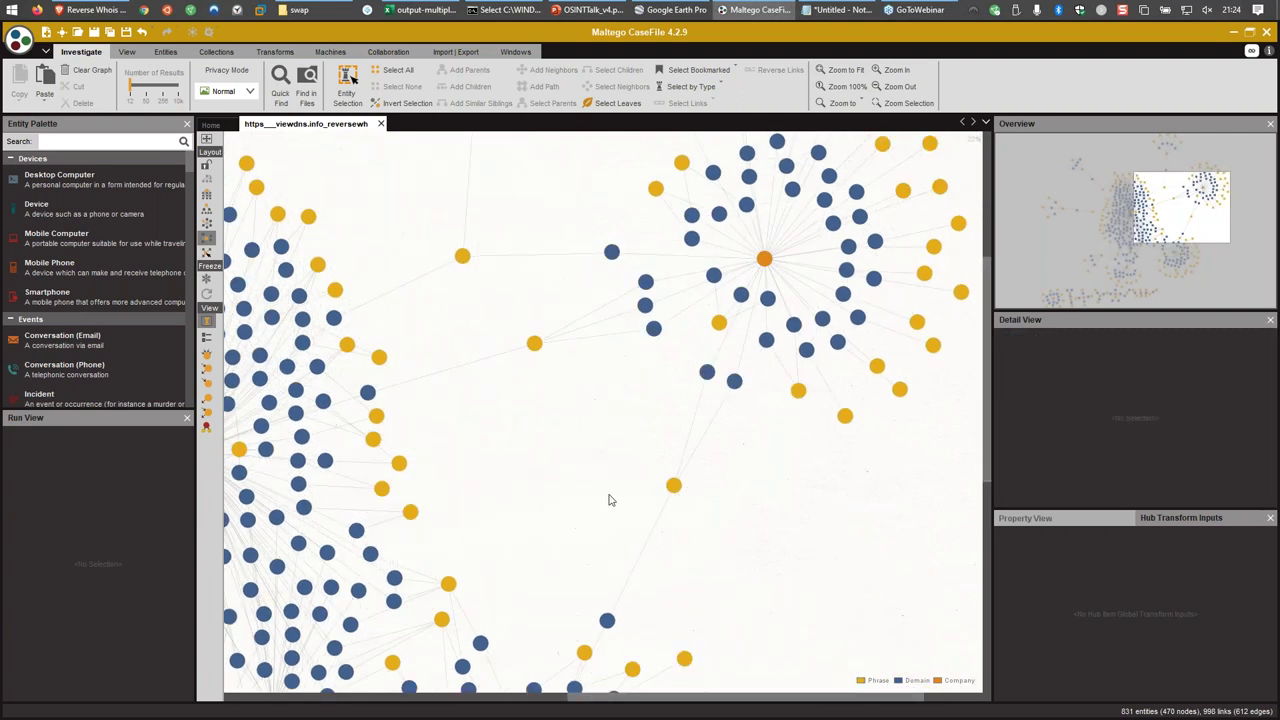
drag(517, 617, 611, 480)
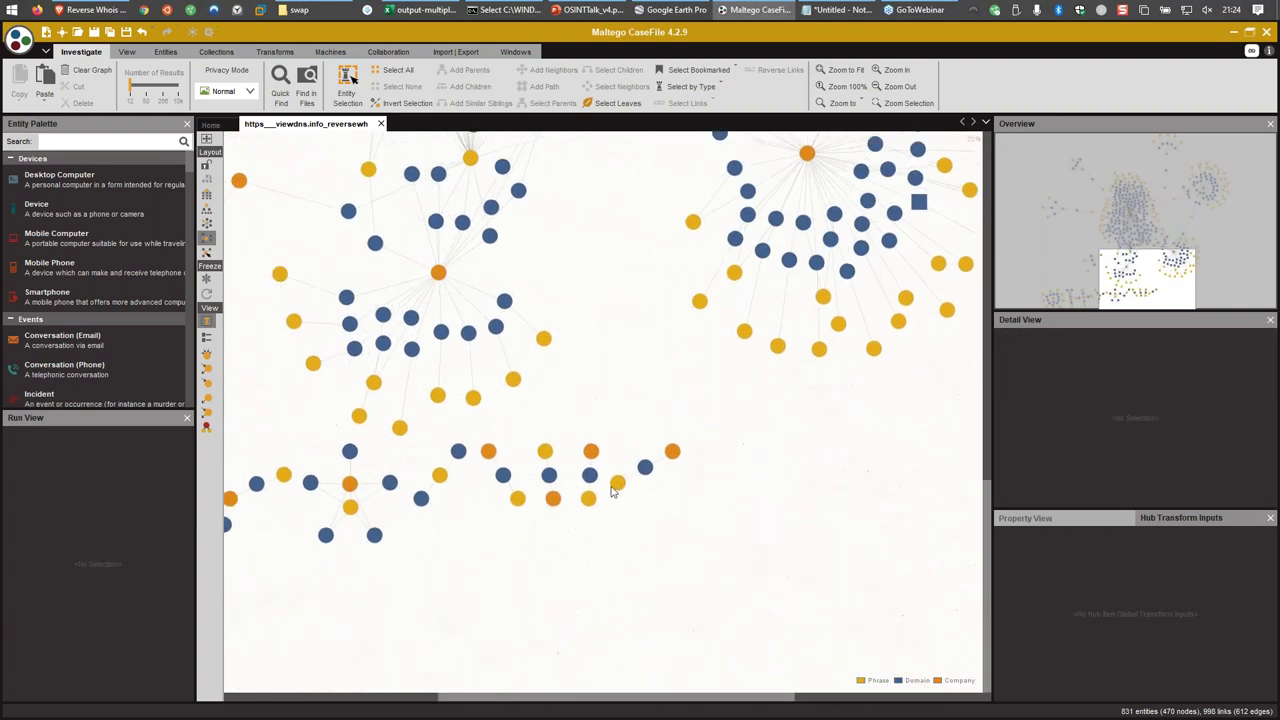
click(615, 441)
click(613, 418)
scroll(595, 423, up, 5)
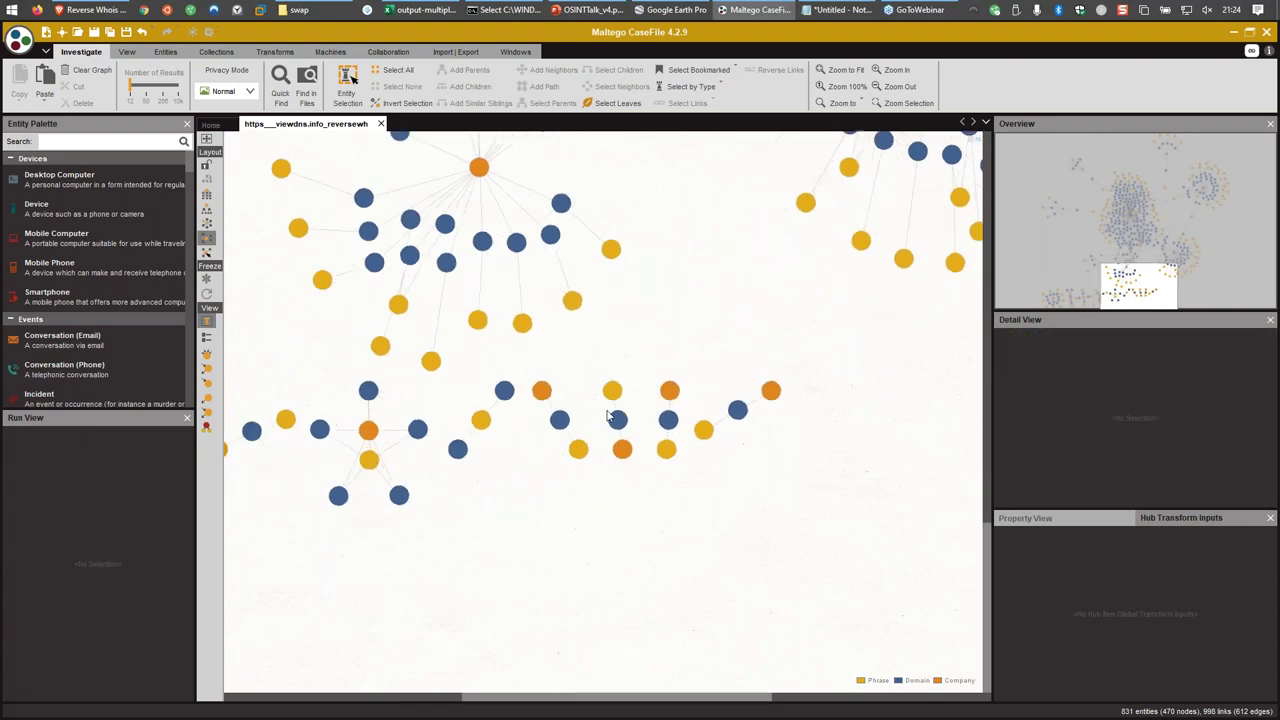
scroll(604, 425, up, 2)
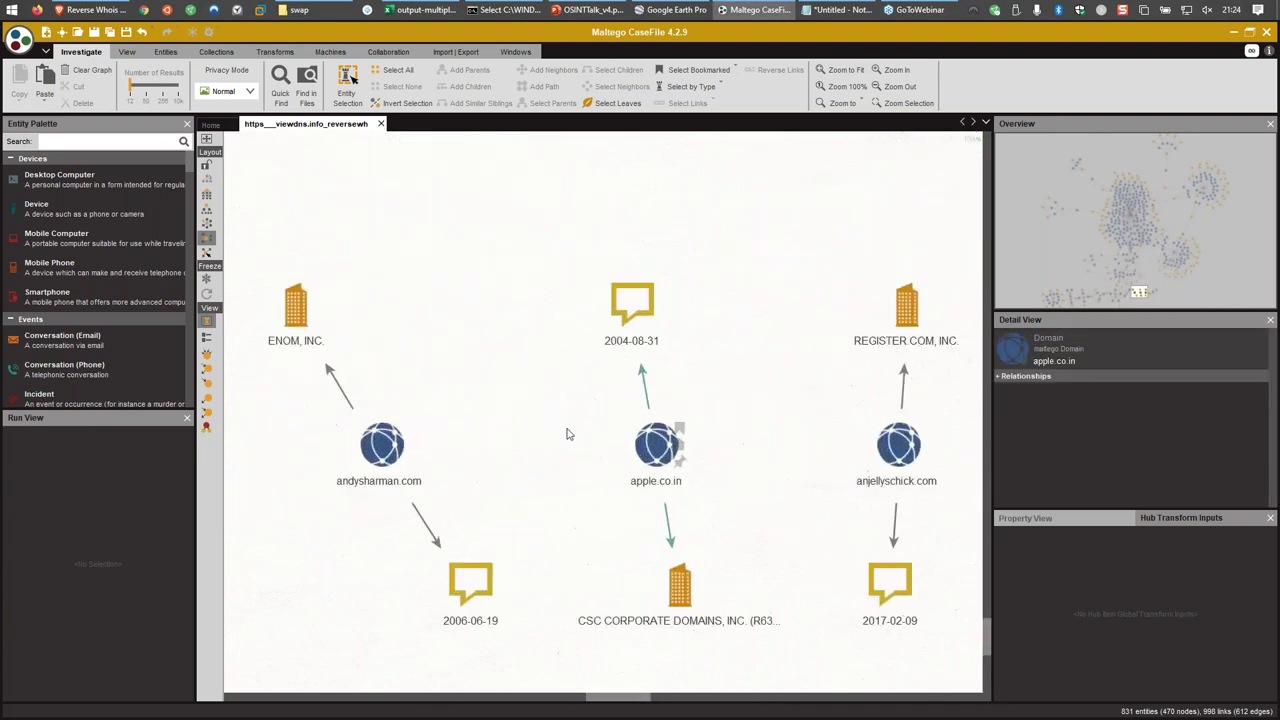
Step: Inspect the ENOM, INC. registrar, andysharman.com domain and PDR LTD. hub with its .pw domains
click(526, 437)
click(464, 300)
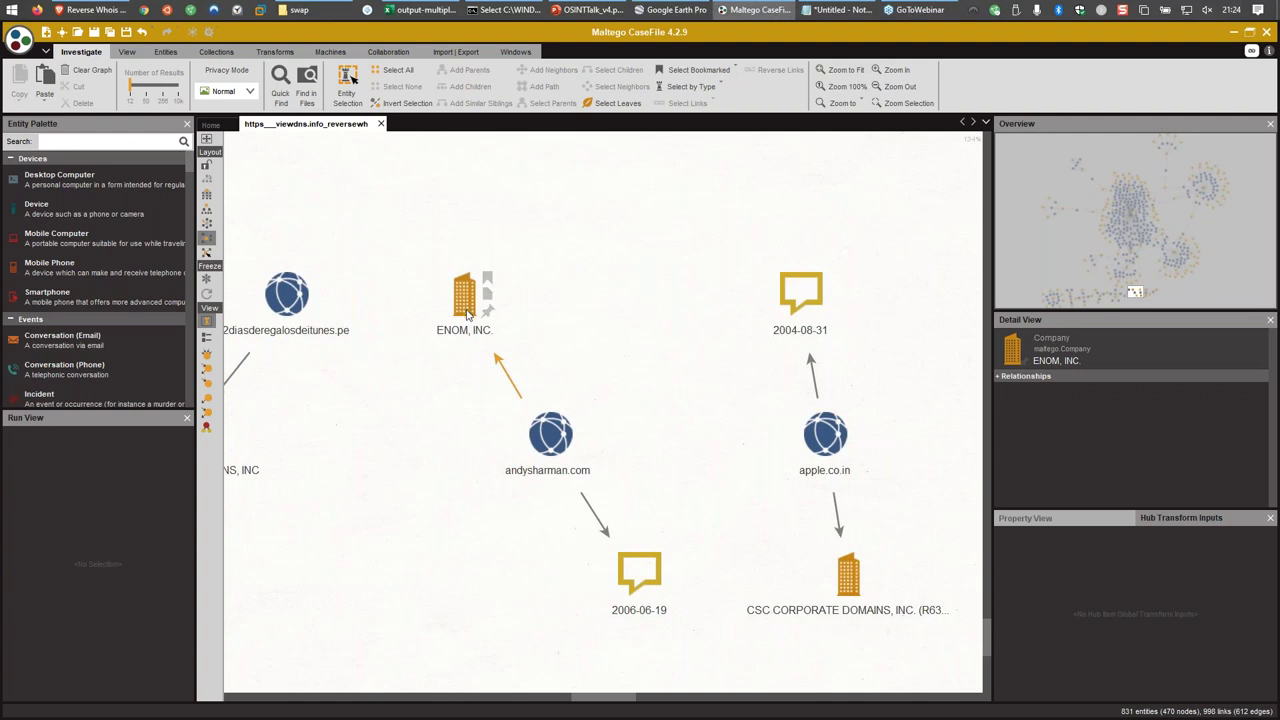
click(551, 435)
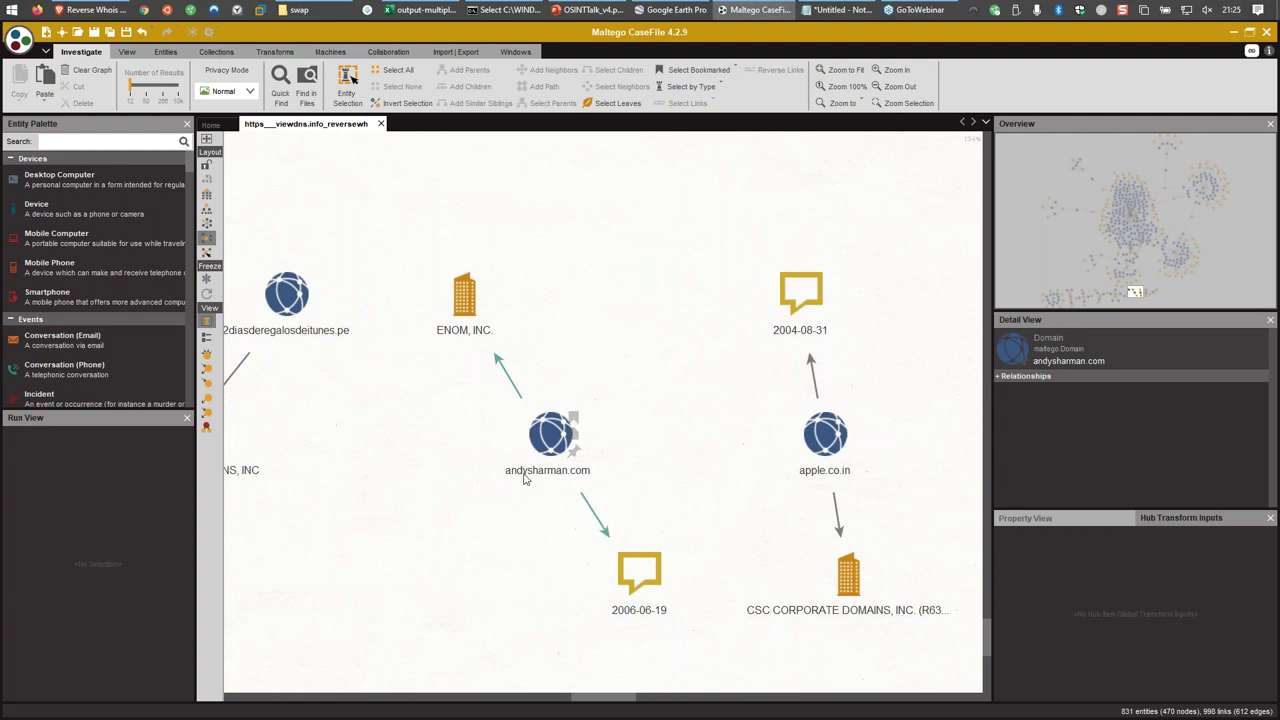
drag(515, 505, 690, 508)
drag(406, 520, 672, 506)
drag(506, 551, 731, 414)
click(675, 381)
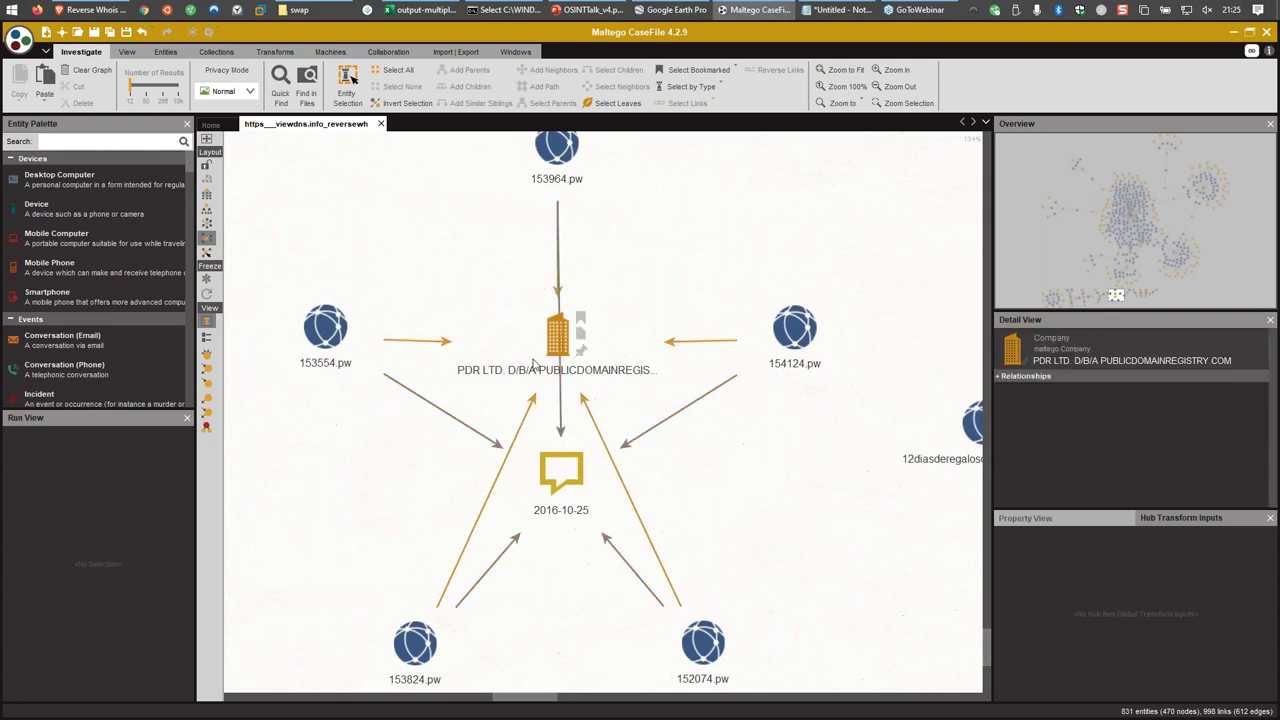
click(496, 380)
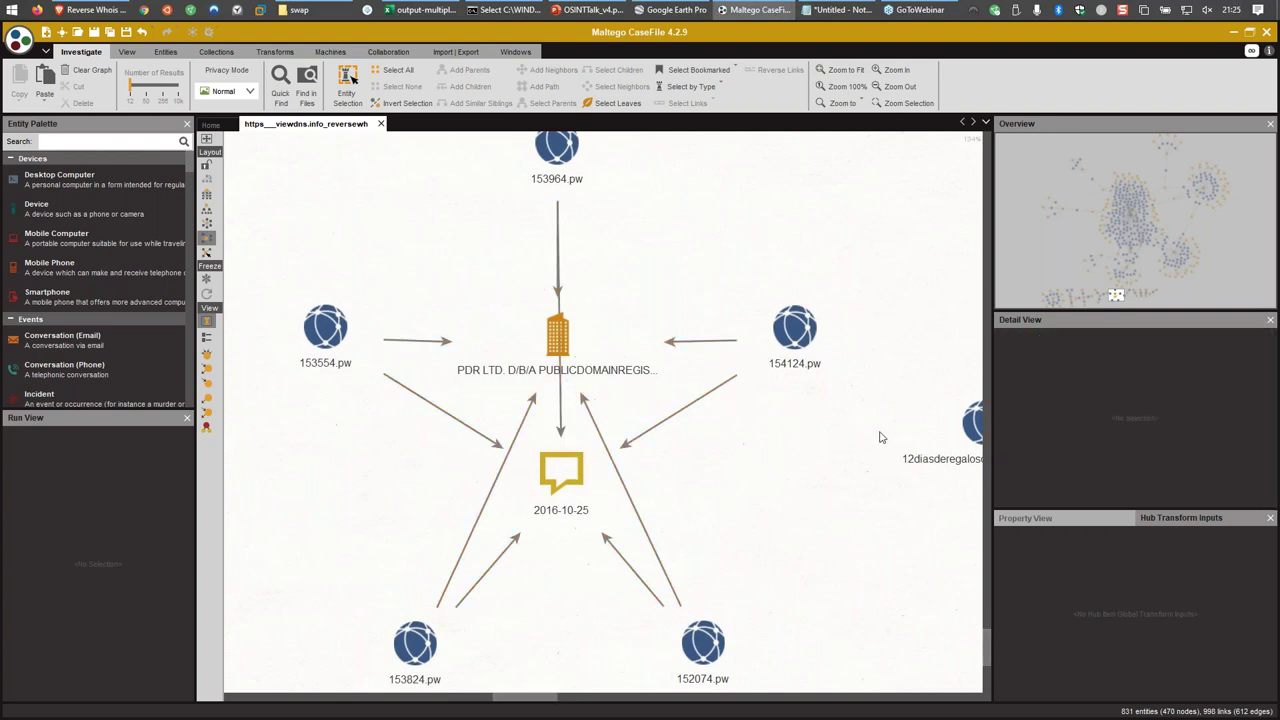
Step: Pan back past REGISTER.COM to apple.co.in, select CSC CORPORATE DOMAINS, then minimize Maltego
drag(840, 680, 280, 429)
drag(816, 330, 742, 391)
drag(457, 480, 676, 480)
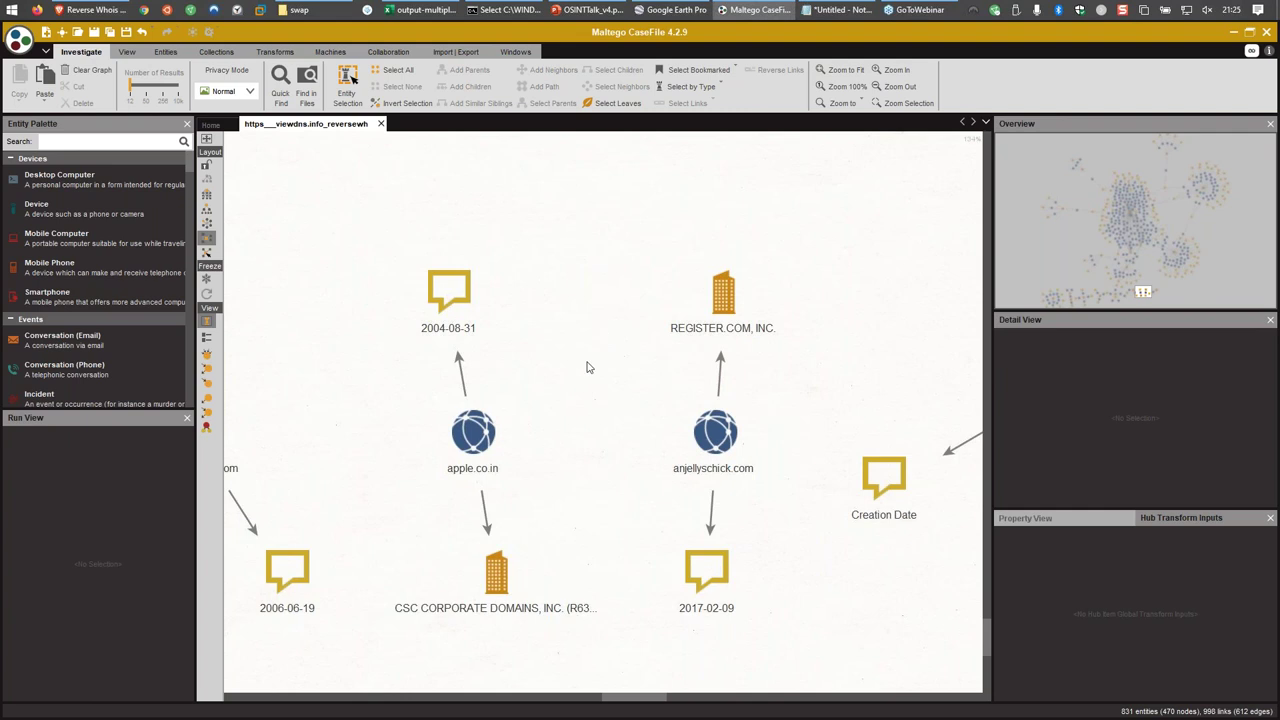
drag(573, 393, 717, 363)
click(636, 570)
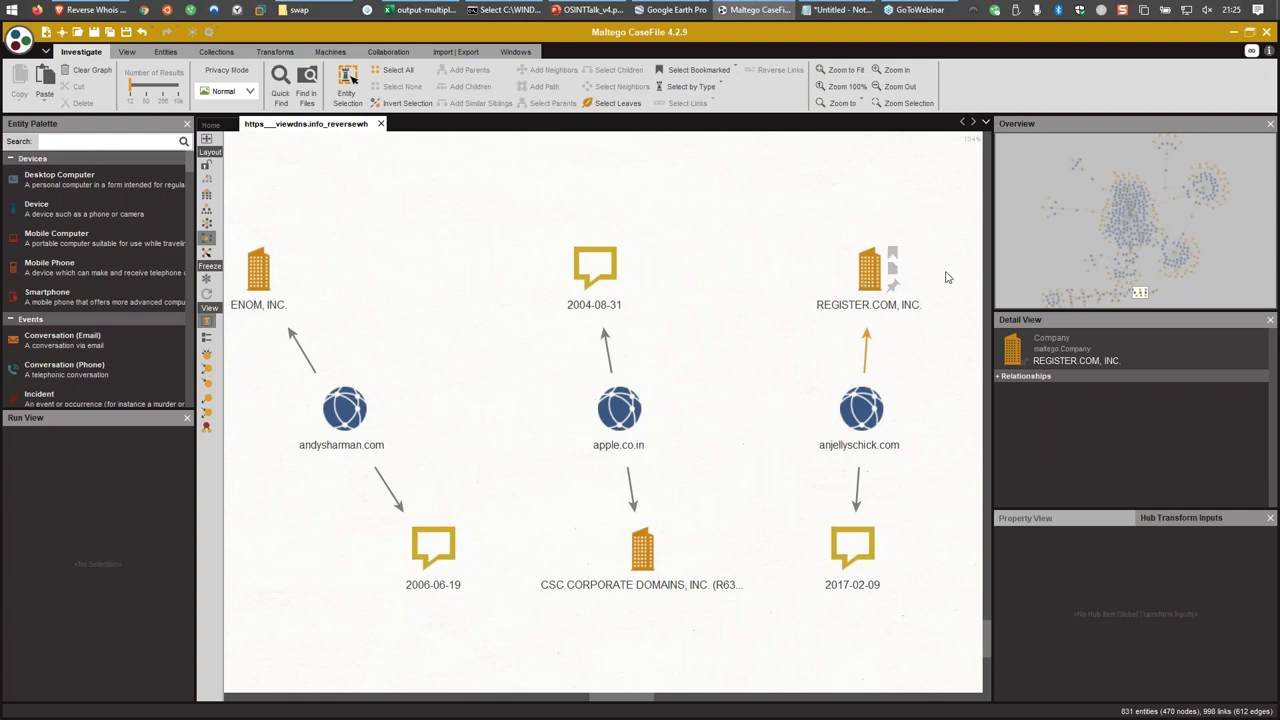
click(780, 300)
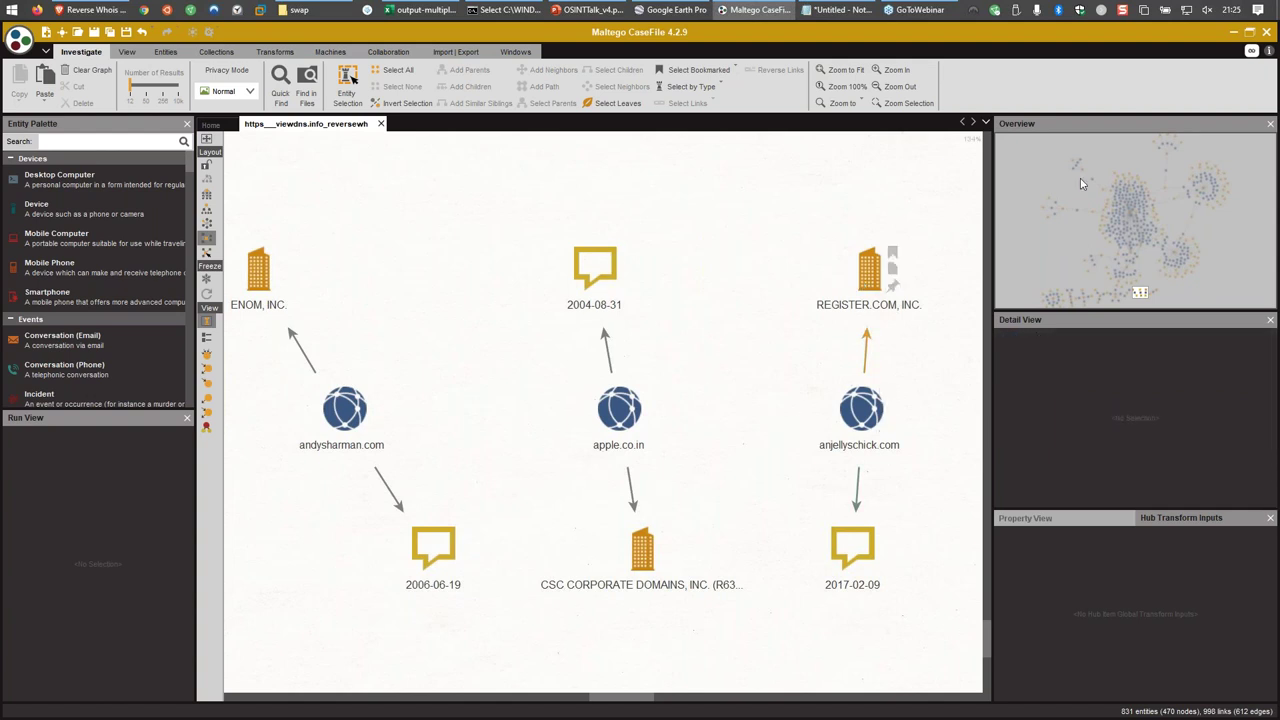
click(1234, 32)
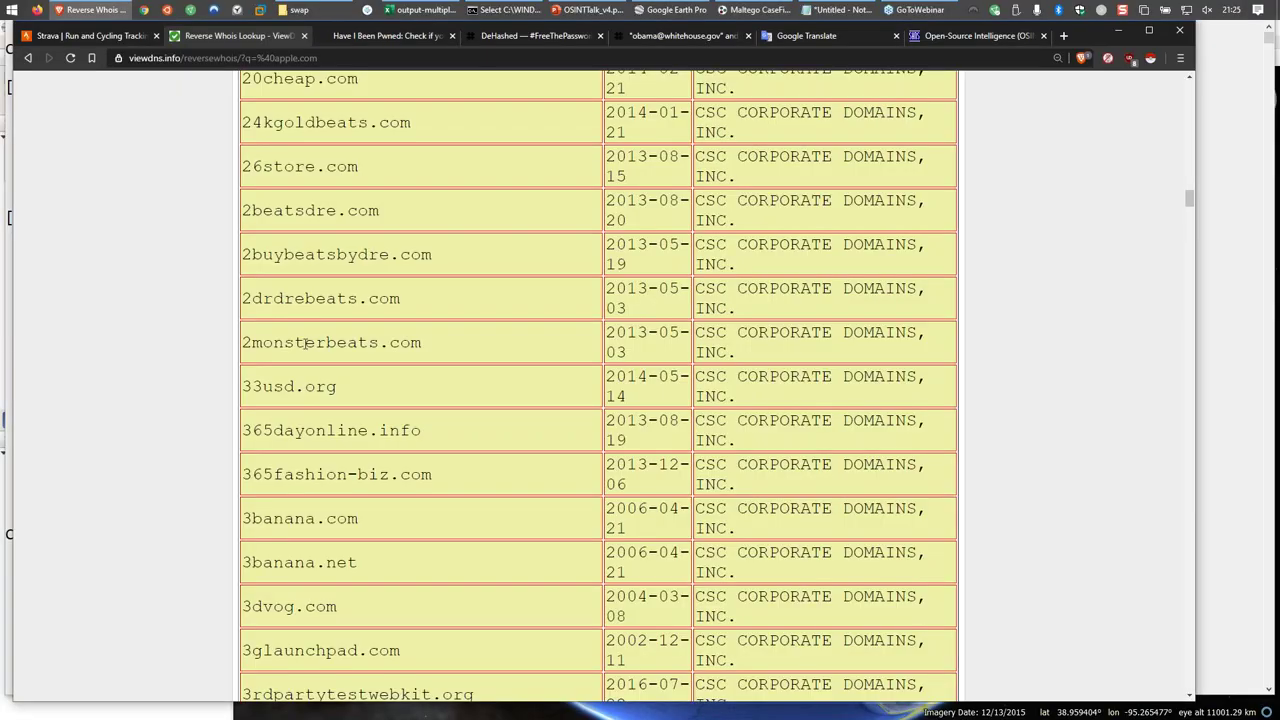
Step: Close the Reverse Whois tab with Ctrl+W to show Have I Been Pwned
key(ctrl+w)
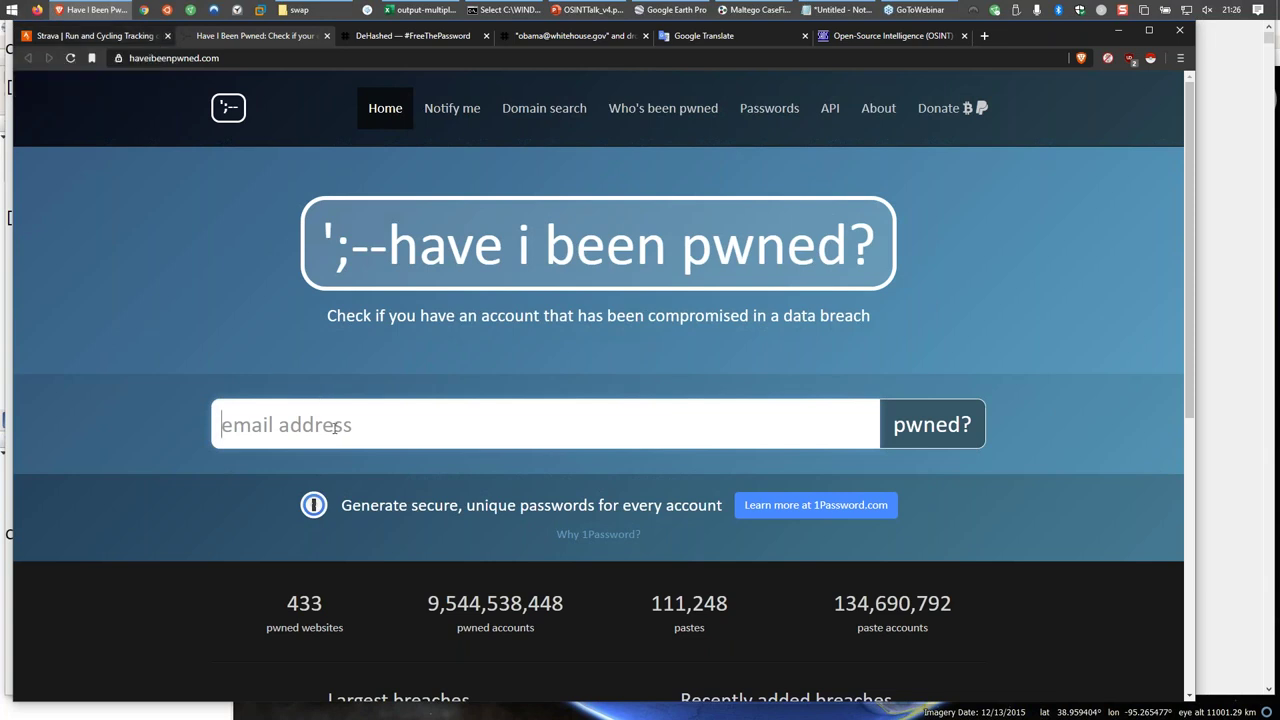
Step: Check the target e-mail address, finding it pwned on 31 breached sites and 33 pastes
text(john)
key(BackSpace)
key(BackSpace)
key(BackSpace)
key(BackSpace)
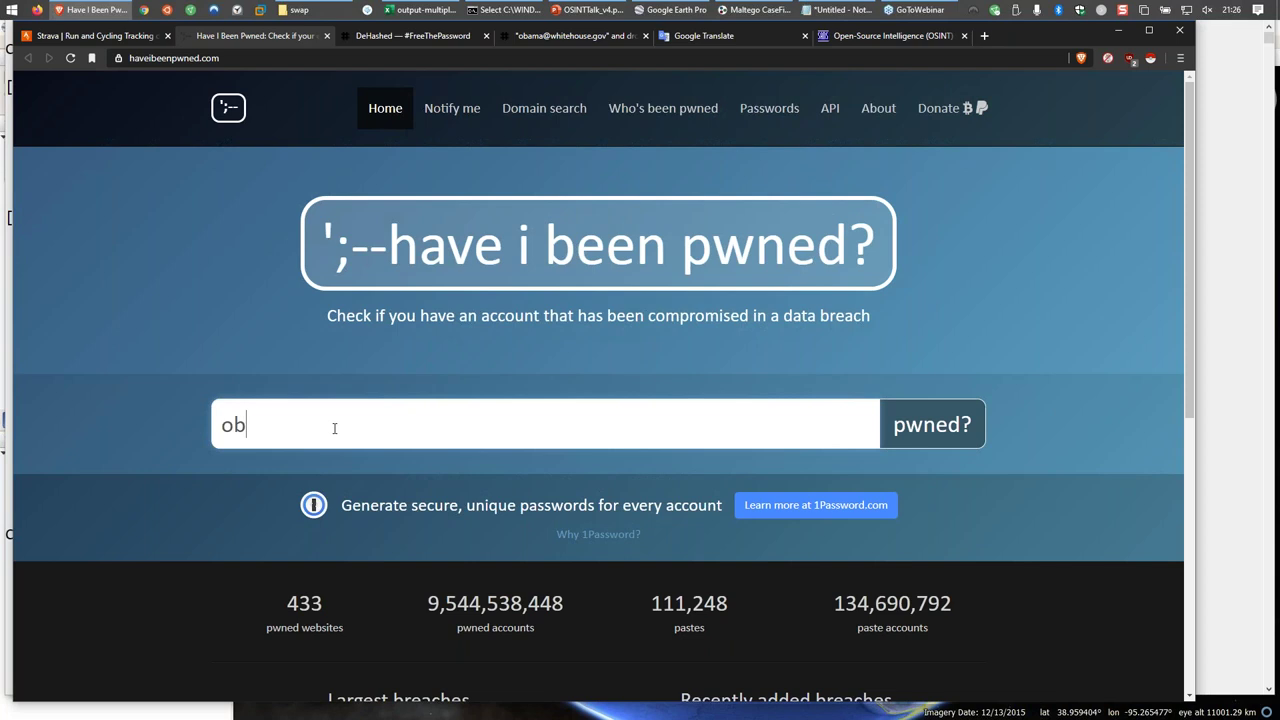
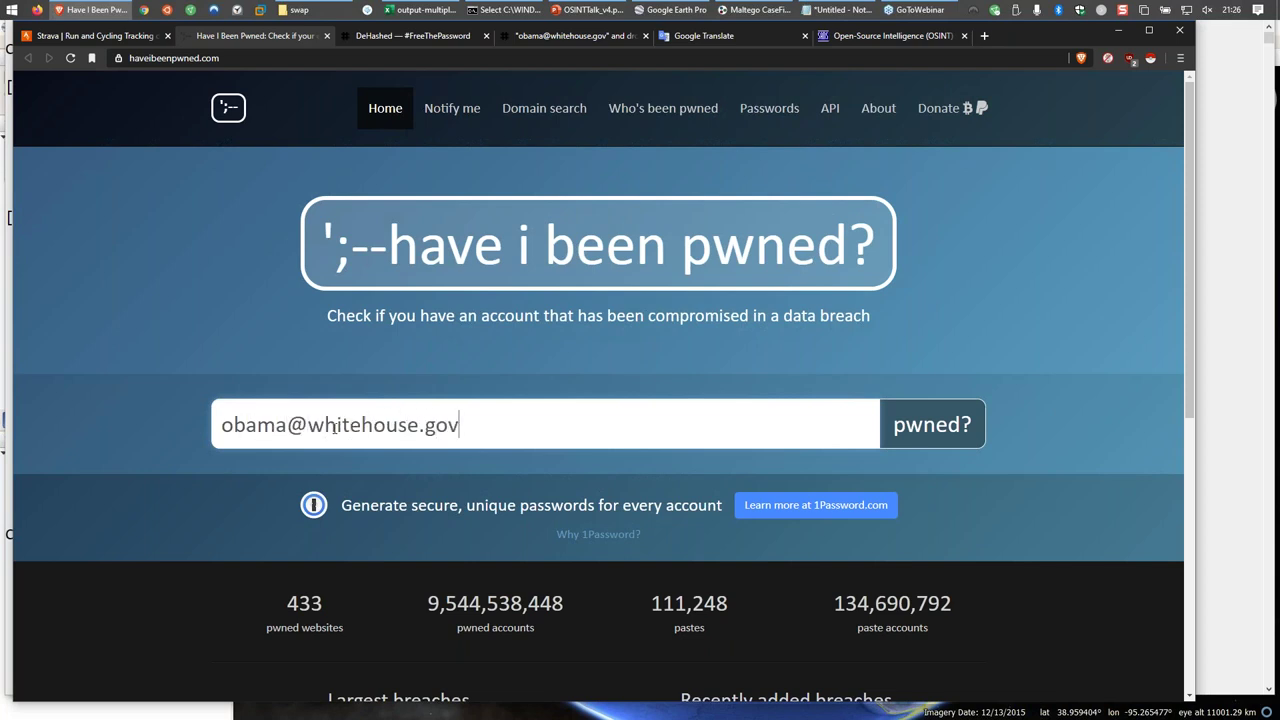
key(Return)
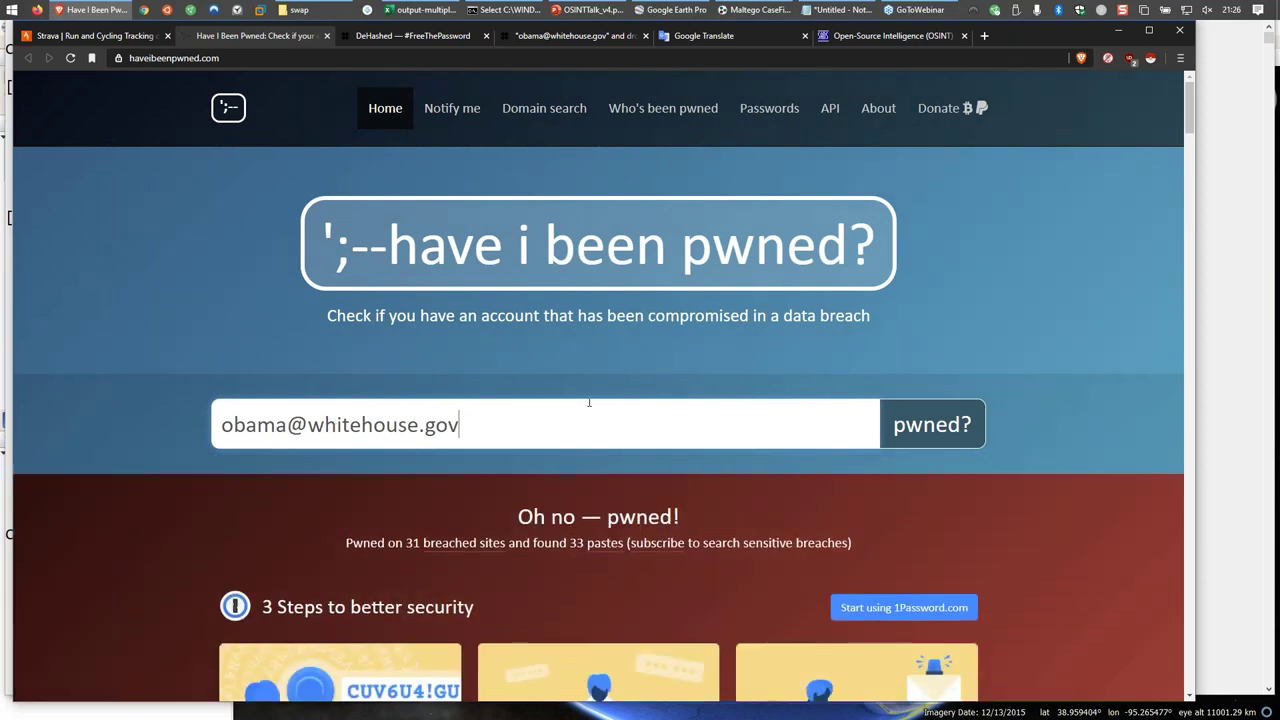
scroll(829, 423, down, 1)
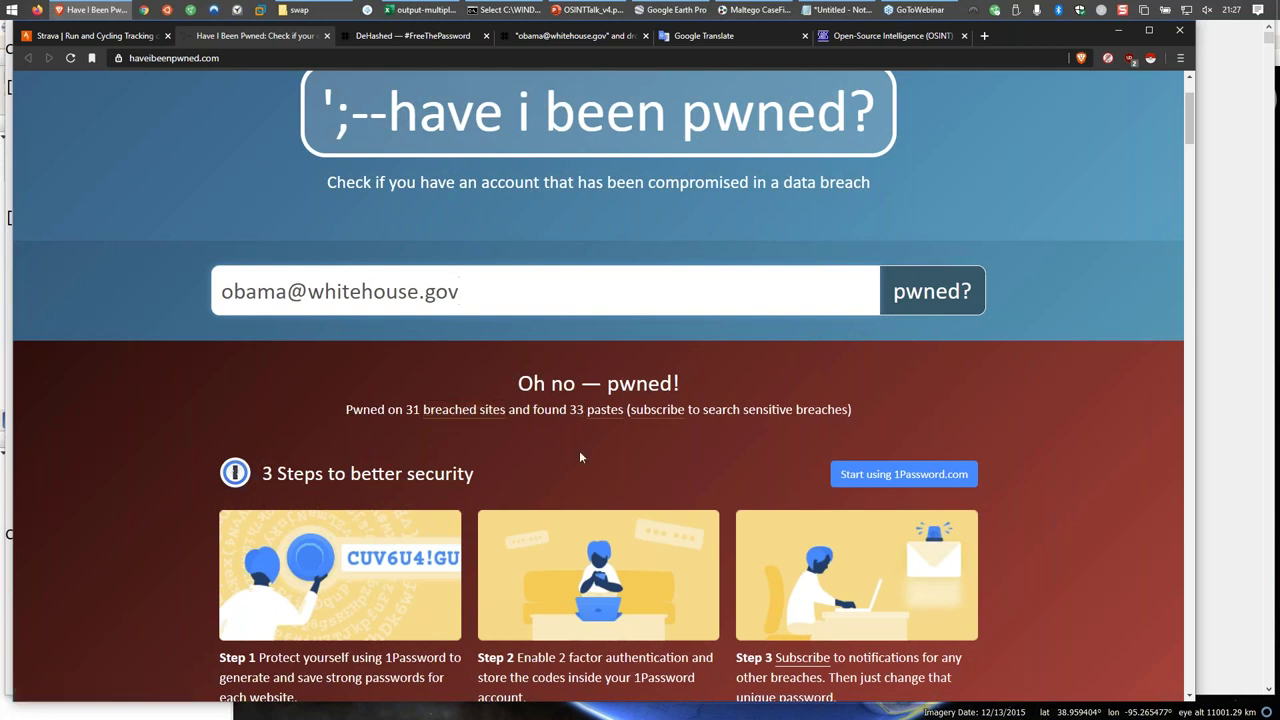
Step: Copy the breached whitehouse.gov email from the Have I Been Pwned results and close that tab
scroll(581, 458, down, 7)
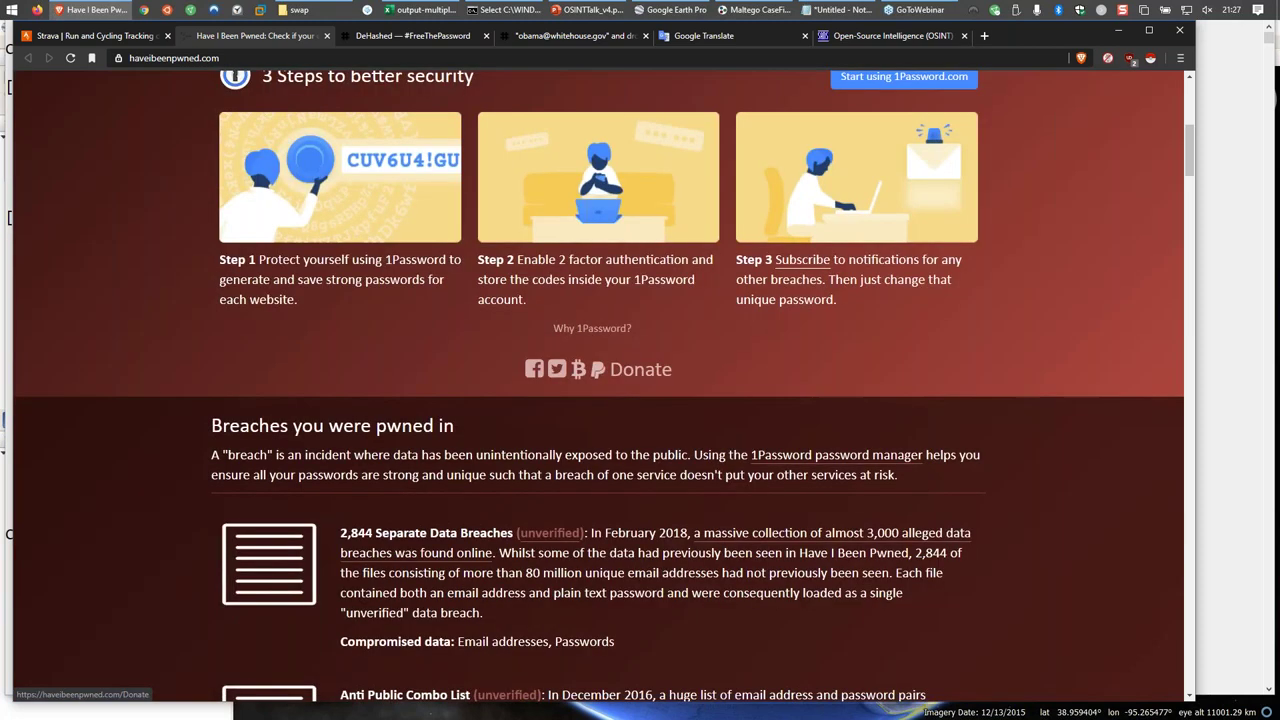
scroll(483, 432, down, 2)
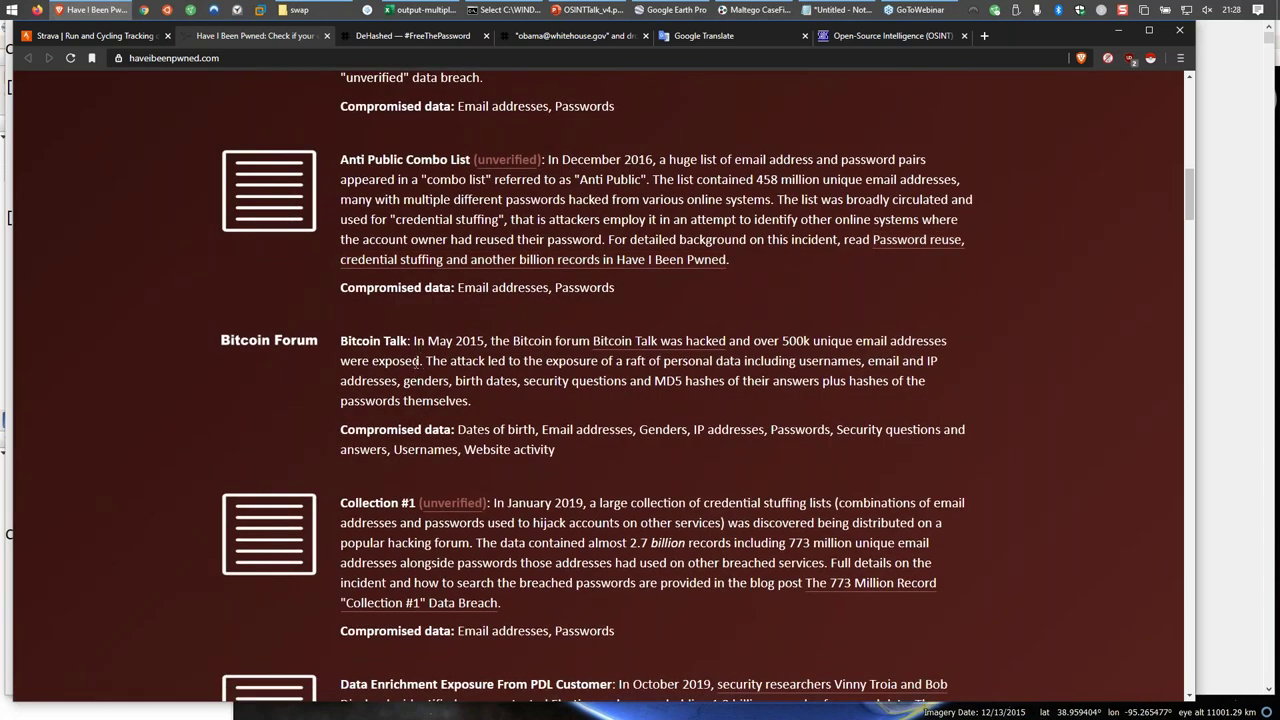
scroll(418, 362, down, 3)
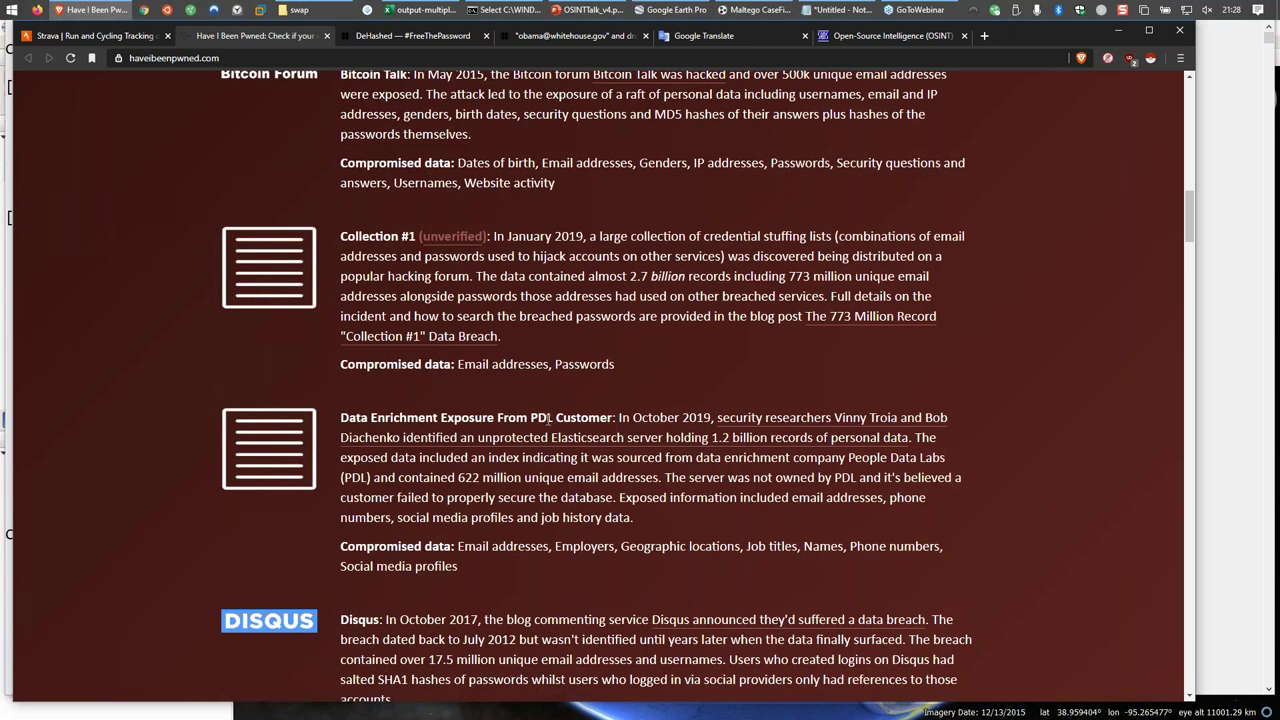
scroll(548, 418, down, 3)
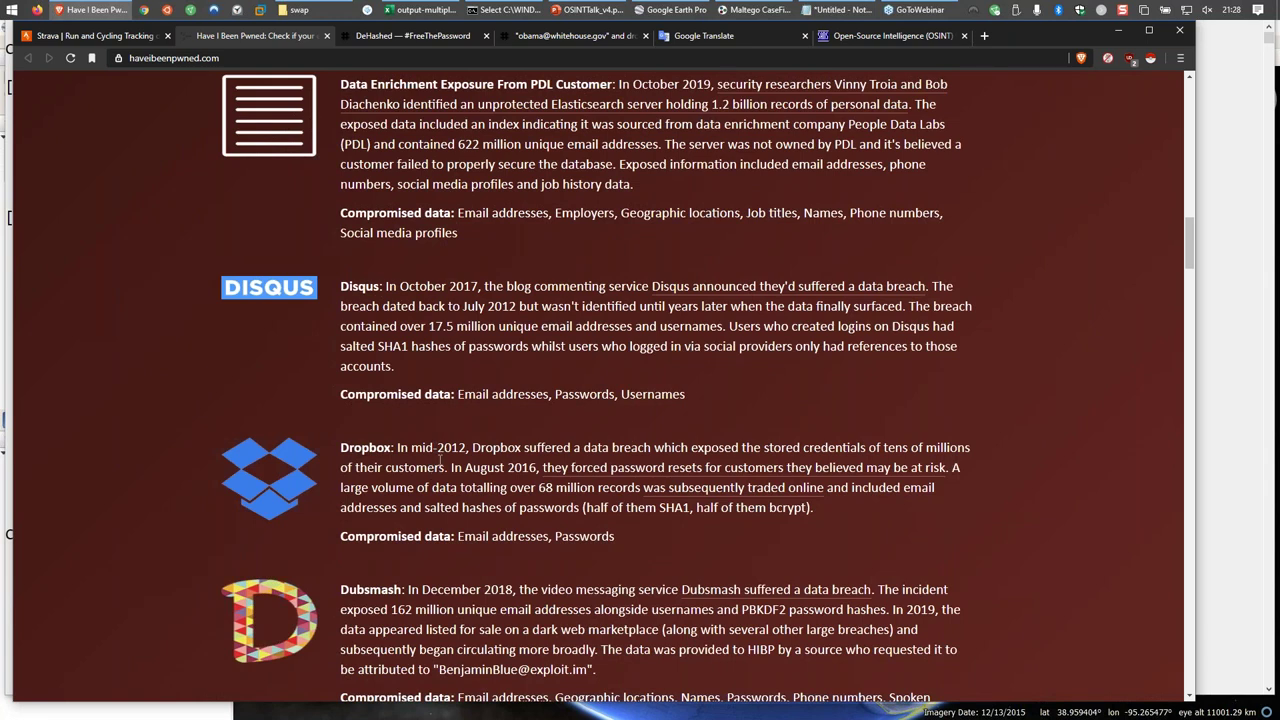
key(Home)
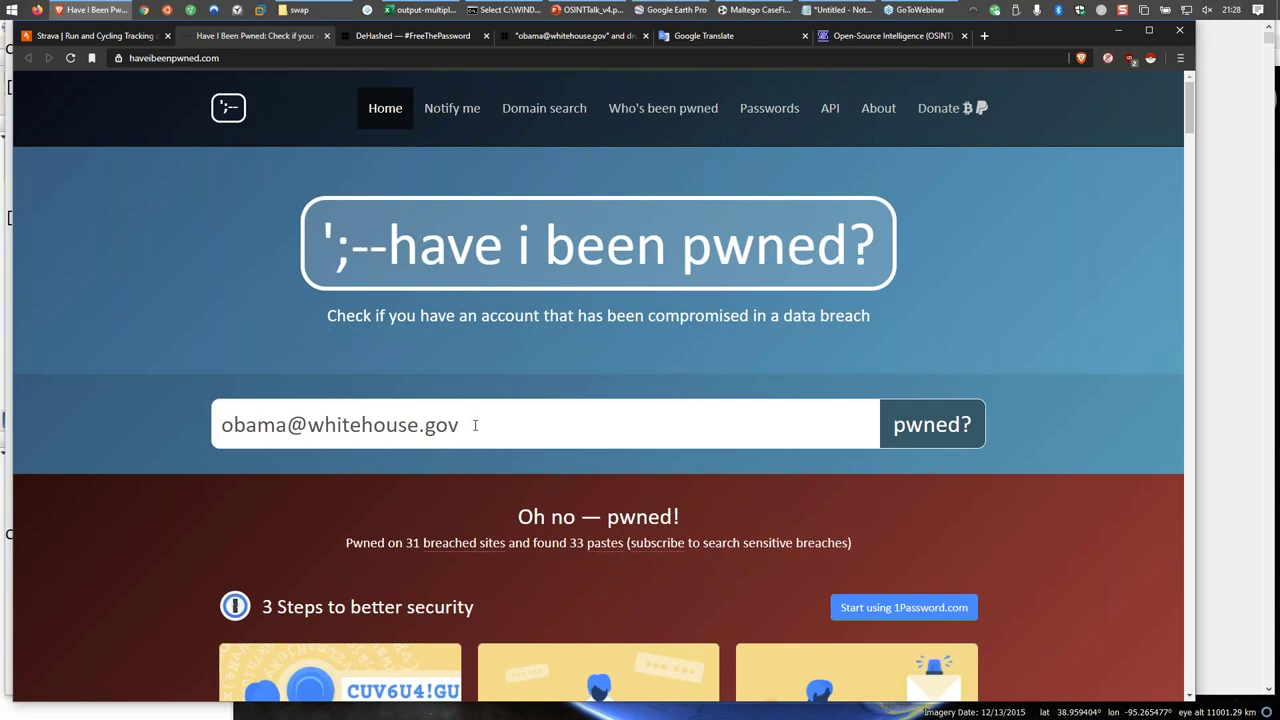
drag(460, 426, 216, 432)
key(ctrl+c)
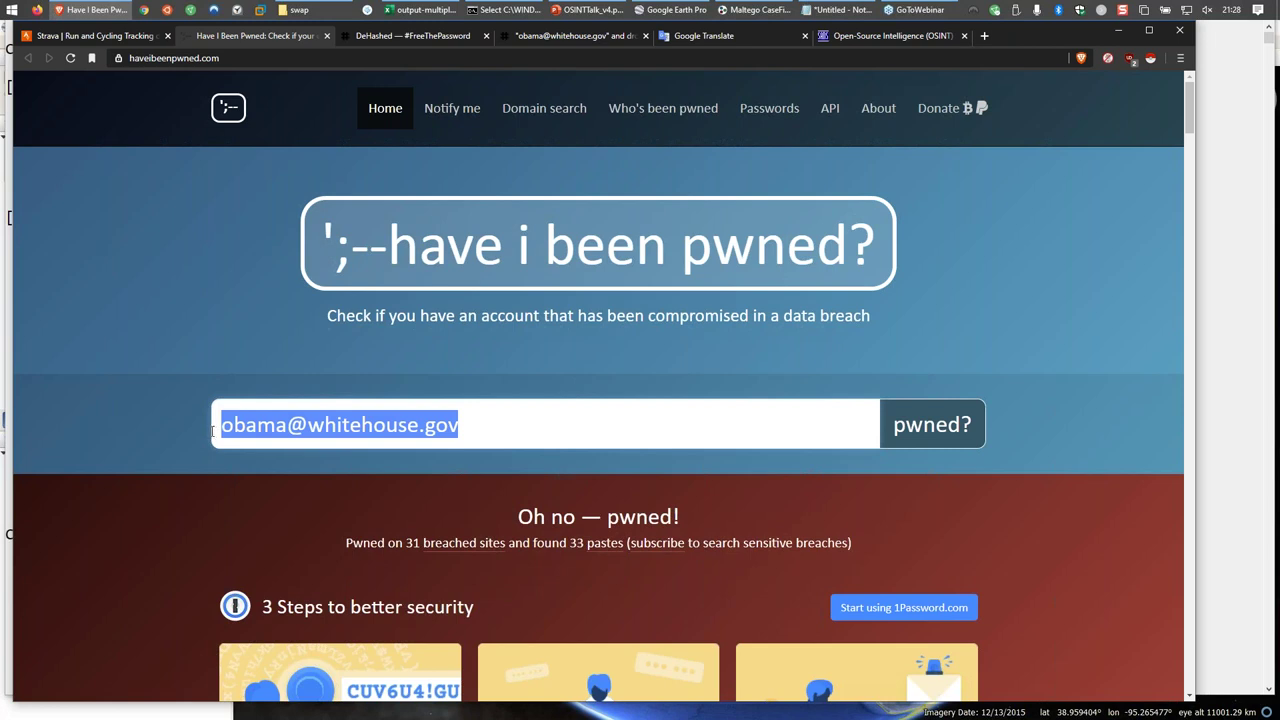
key(ctrl+w)
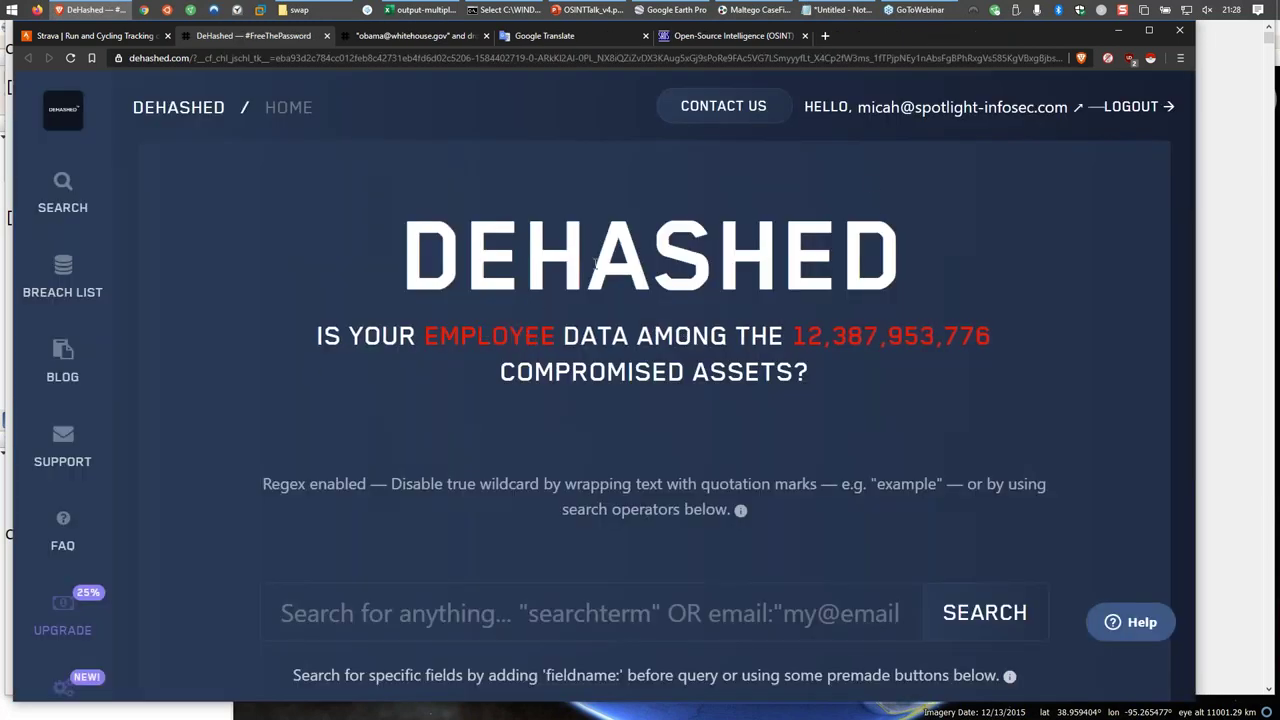
Step: Search DeHashed for the email wrapped in quotes as an exact match
click(615, 614)
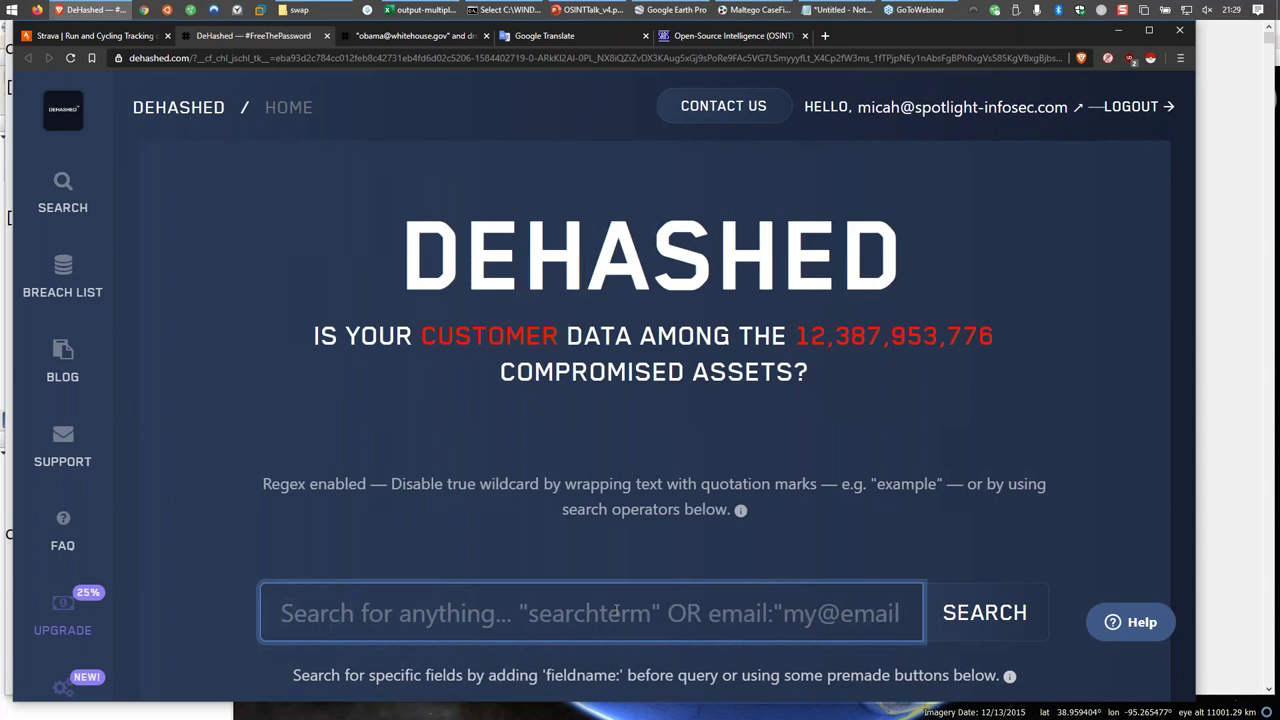
text(")
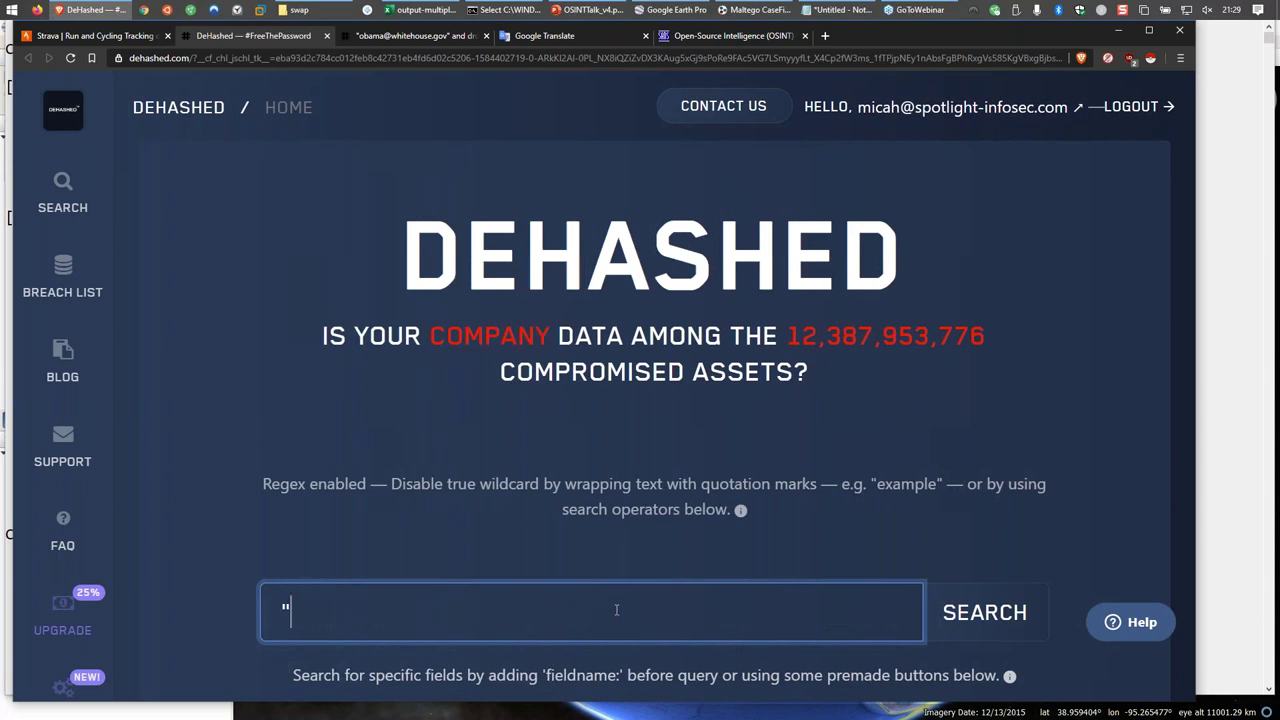
key(ctrl+v)
text(")
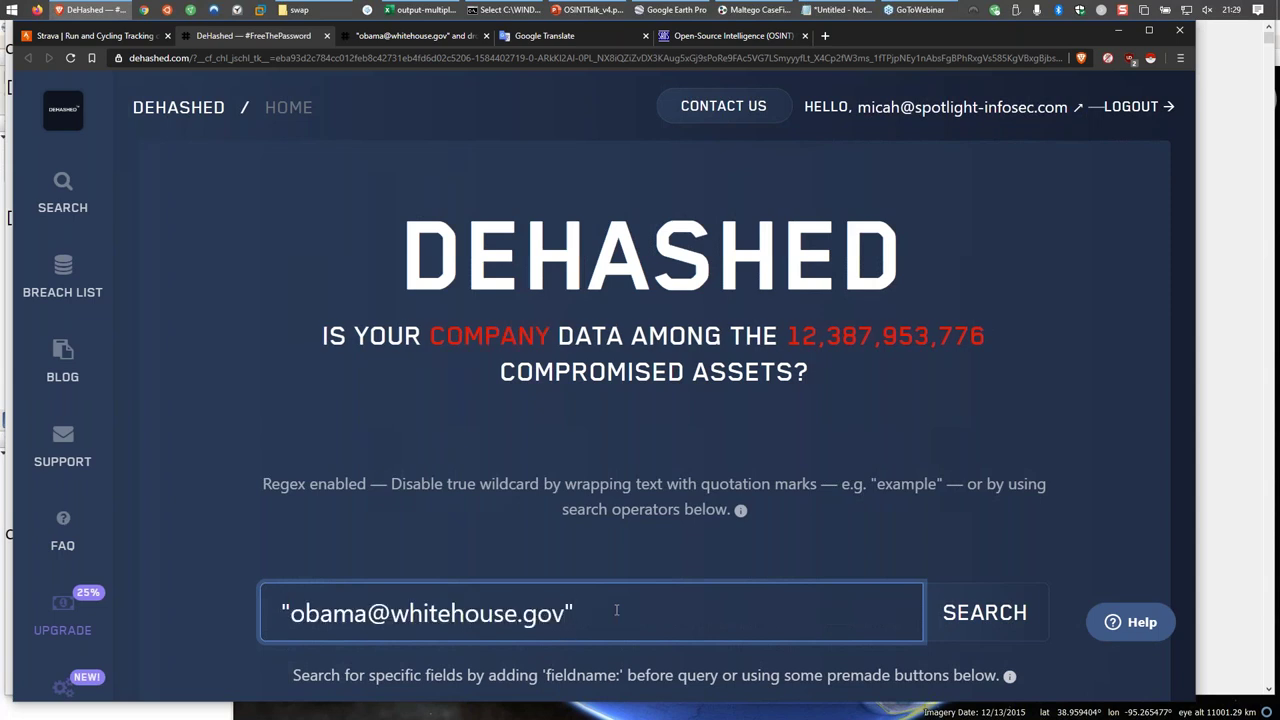
key(Return)
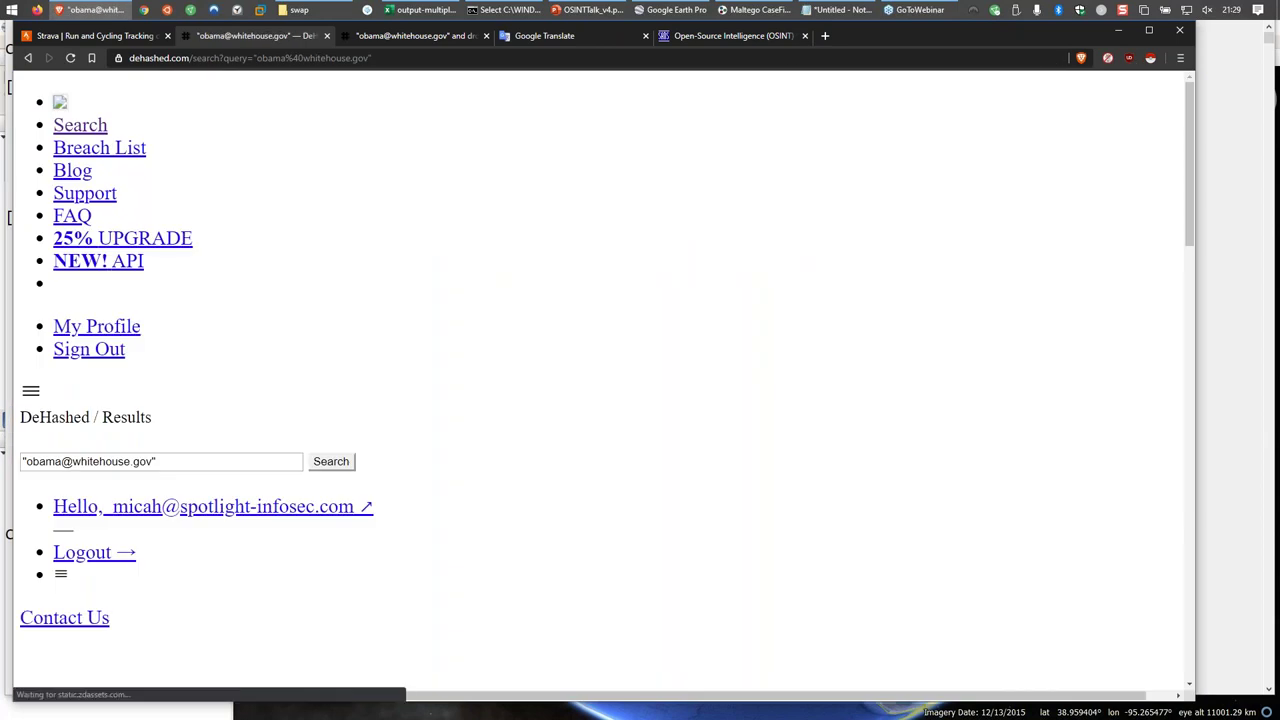
Step: Retry the broken email-and-dropbox results by reloading and rerunning the search
click(70, 60)
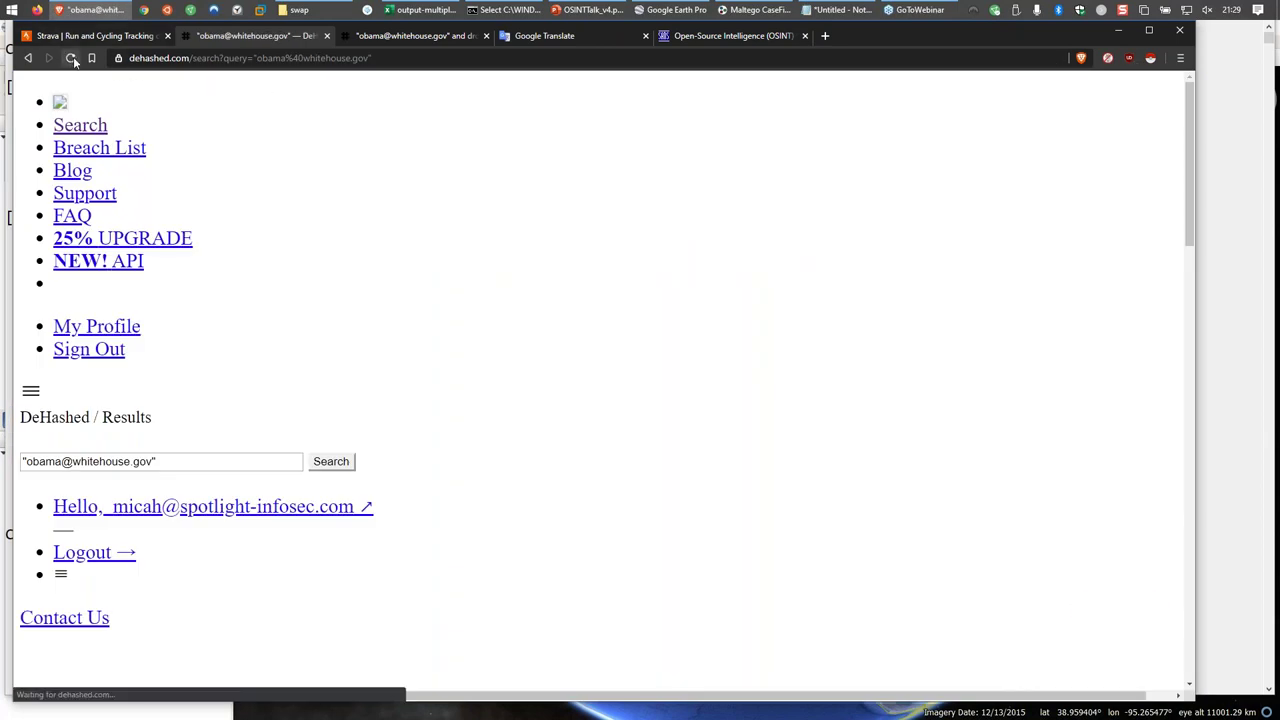
click(325, 35)
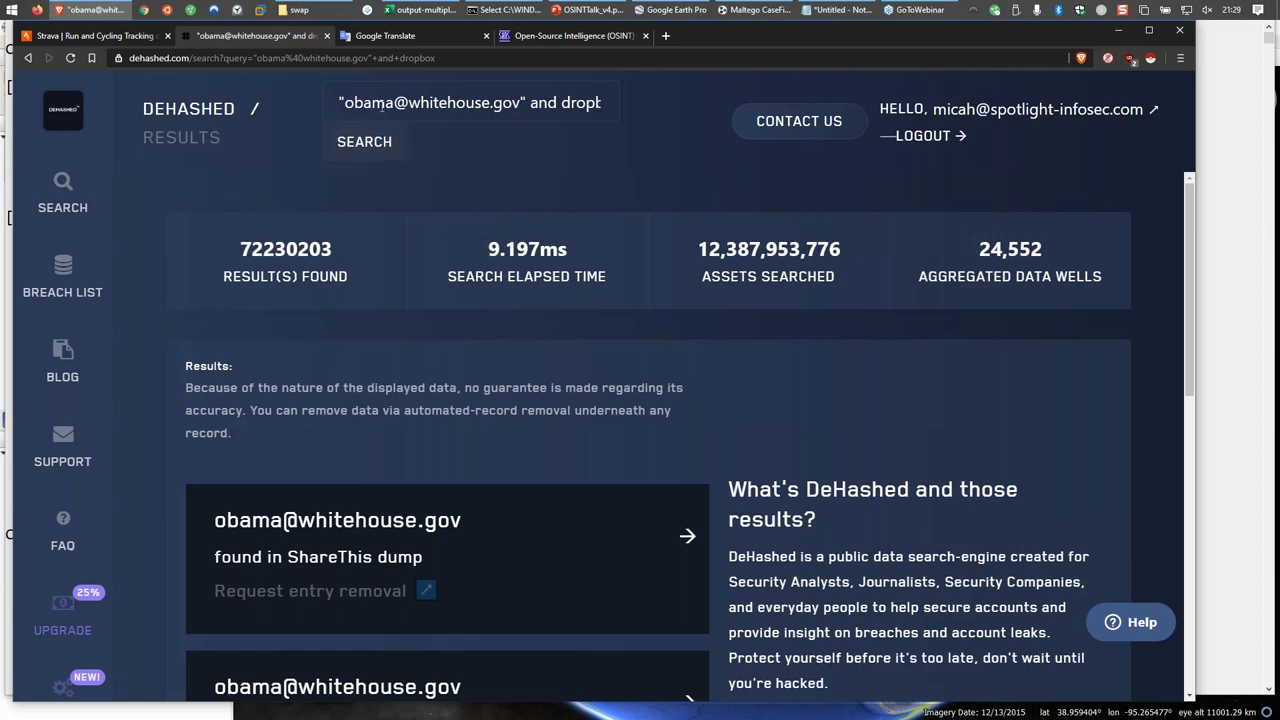
double_click(570, 103)
click(575, 105)
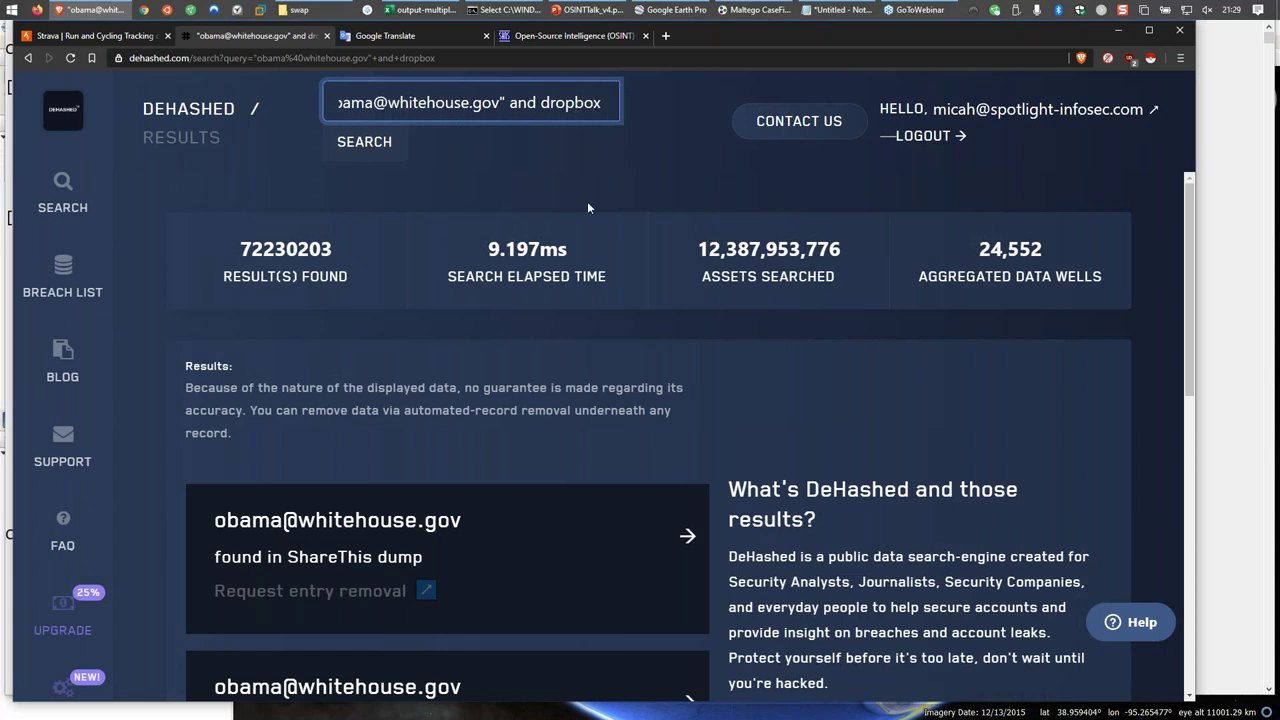
scroll(587, 208, down, 1)
scroll(348, 461, down, 1)
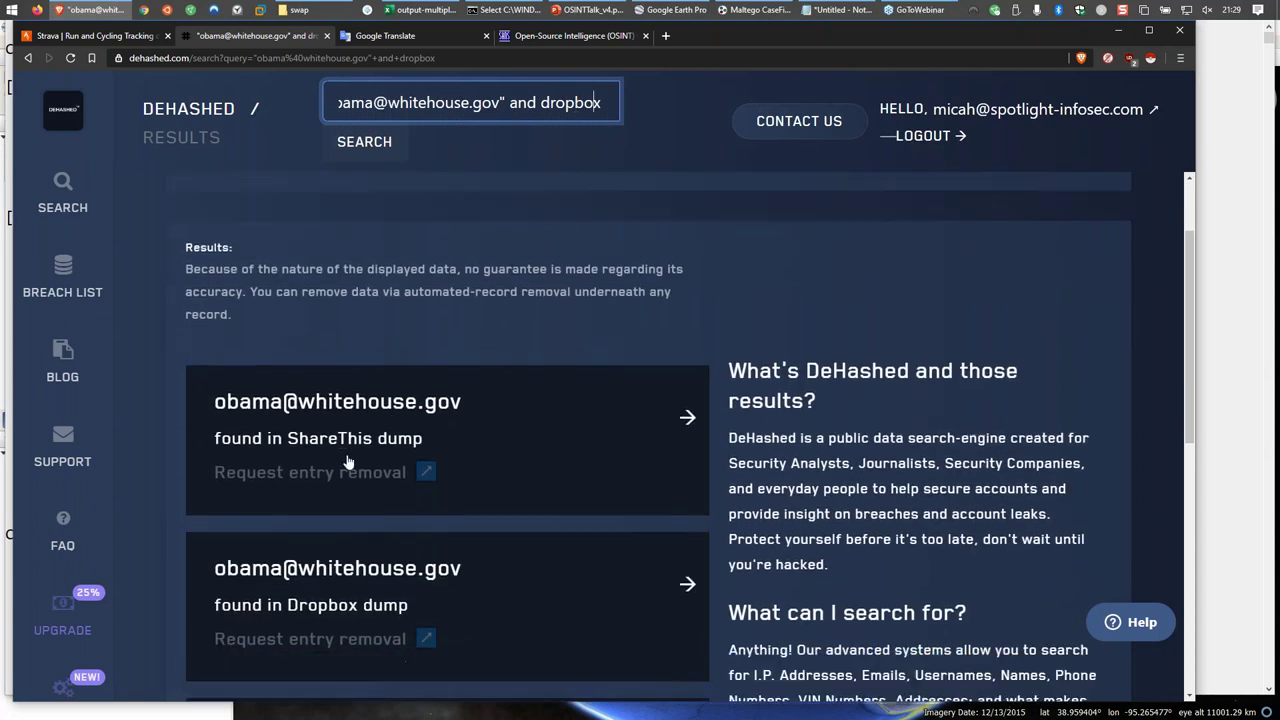
click(341, 425)
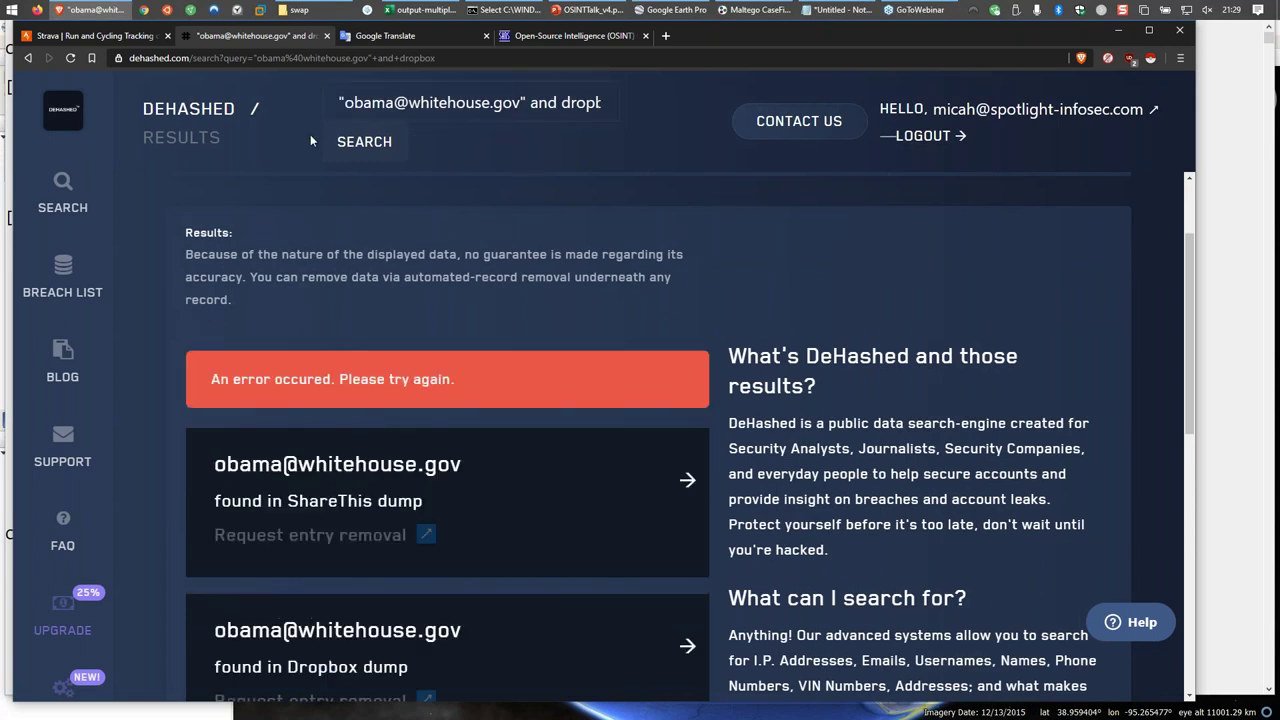
click(70, 58)
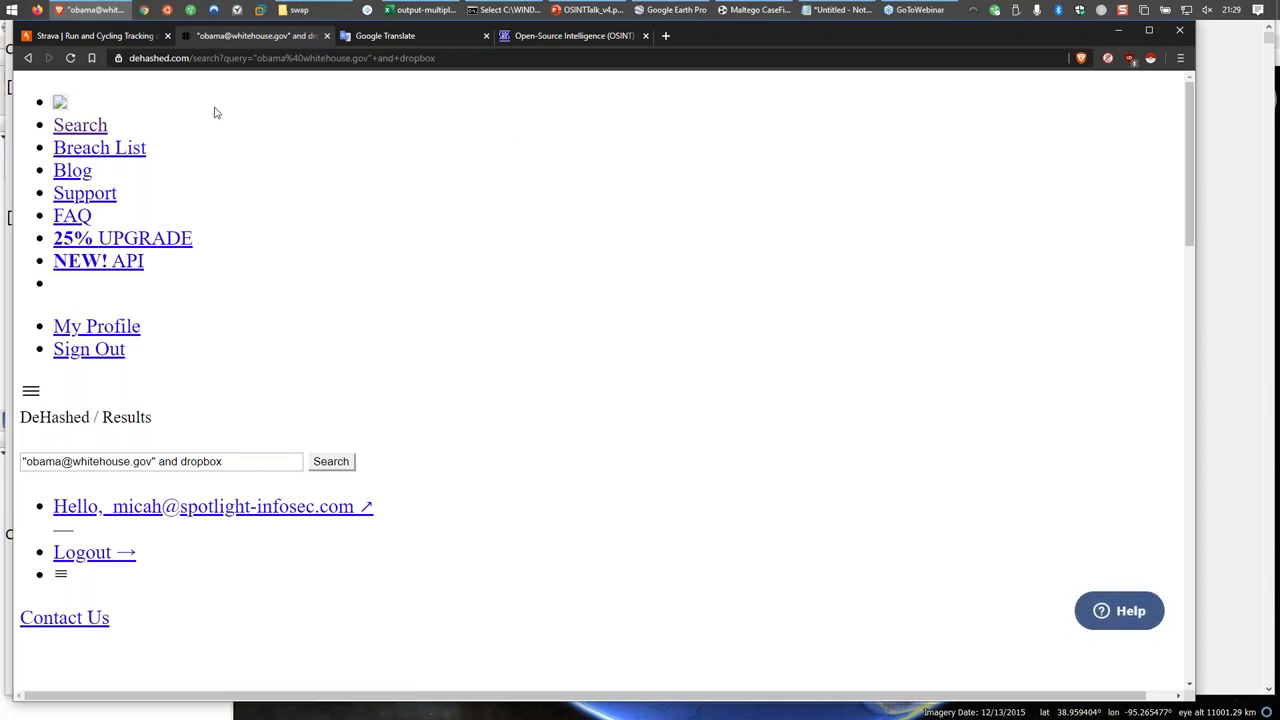
Step: Copy the DeHashed site address and load it in a new tab
drag(220, 58, 109, 62)
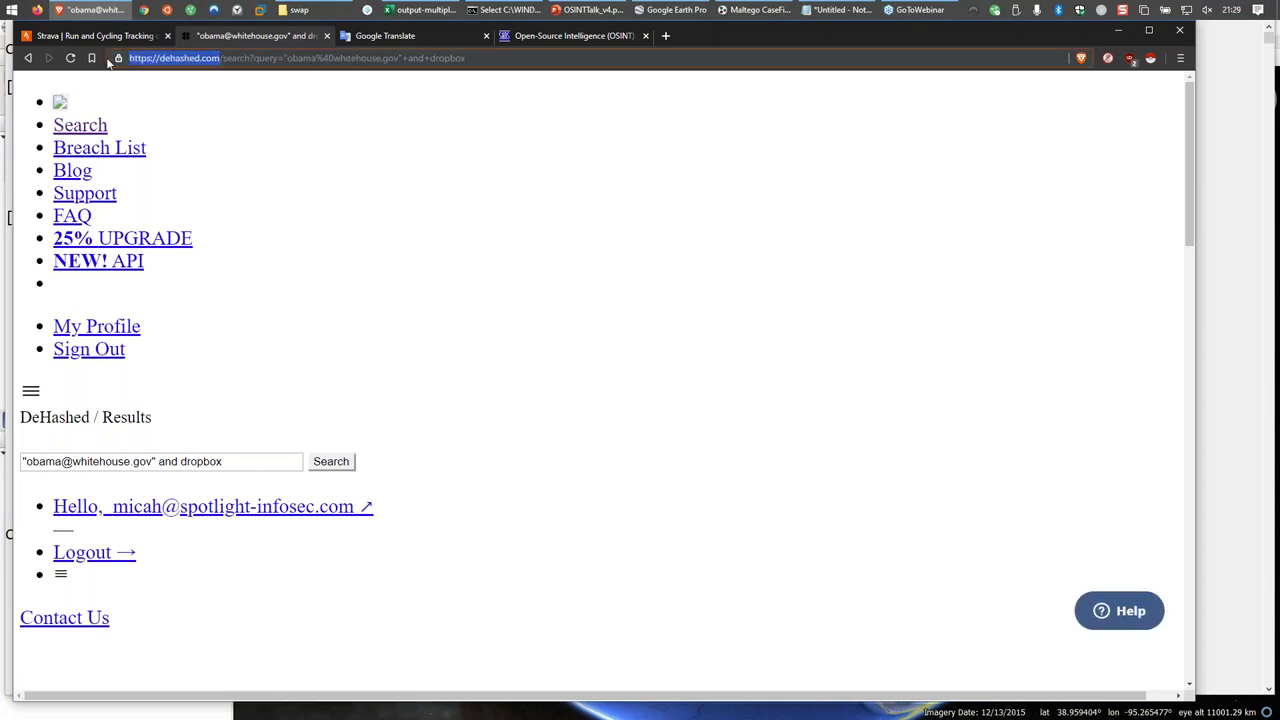
key(ctrl+c)
key(ctrl+t)
key(ctrl+v)
key(Return)
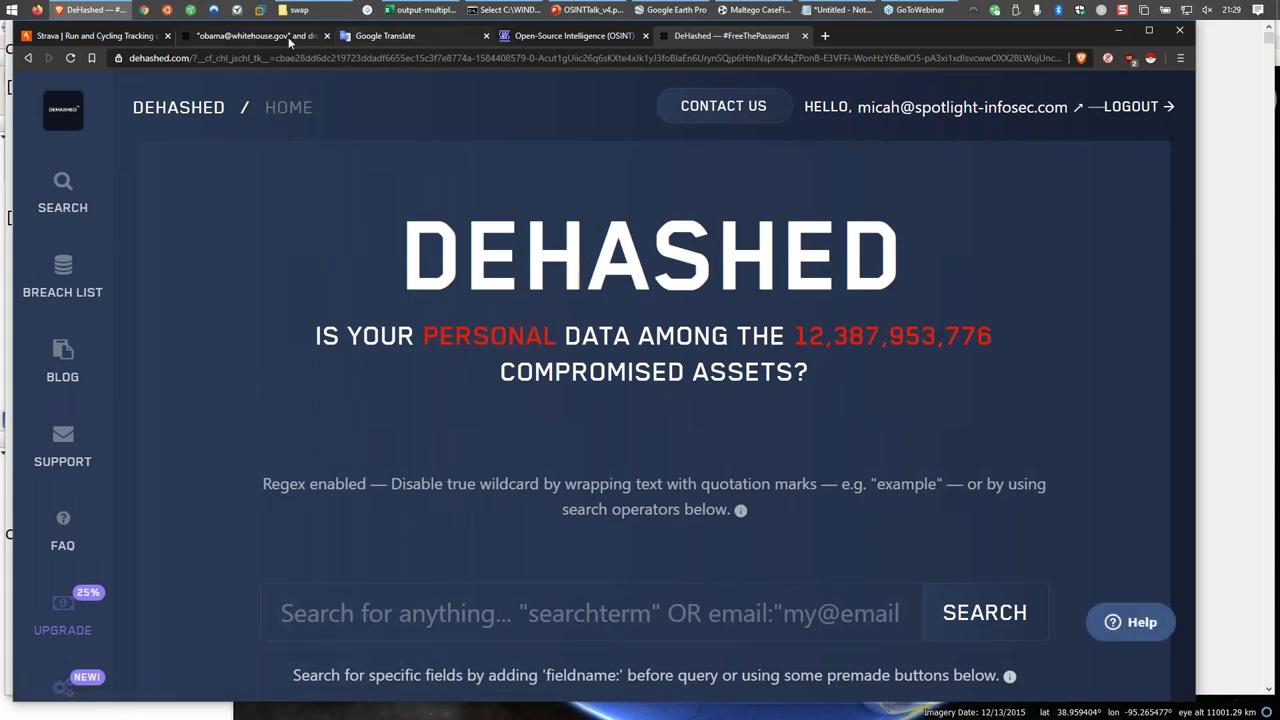
Step: Reload the email-and-dropbox results page so it displays with full styling
click(302, 36)
click(287, 57)
key(Return)
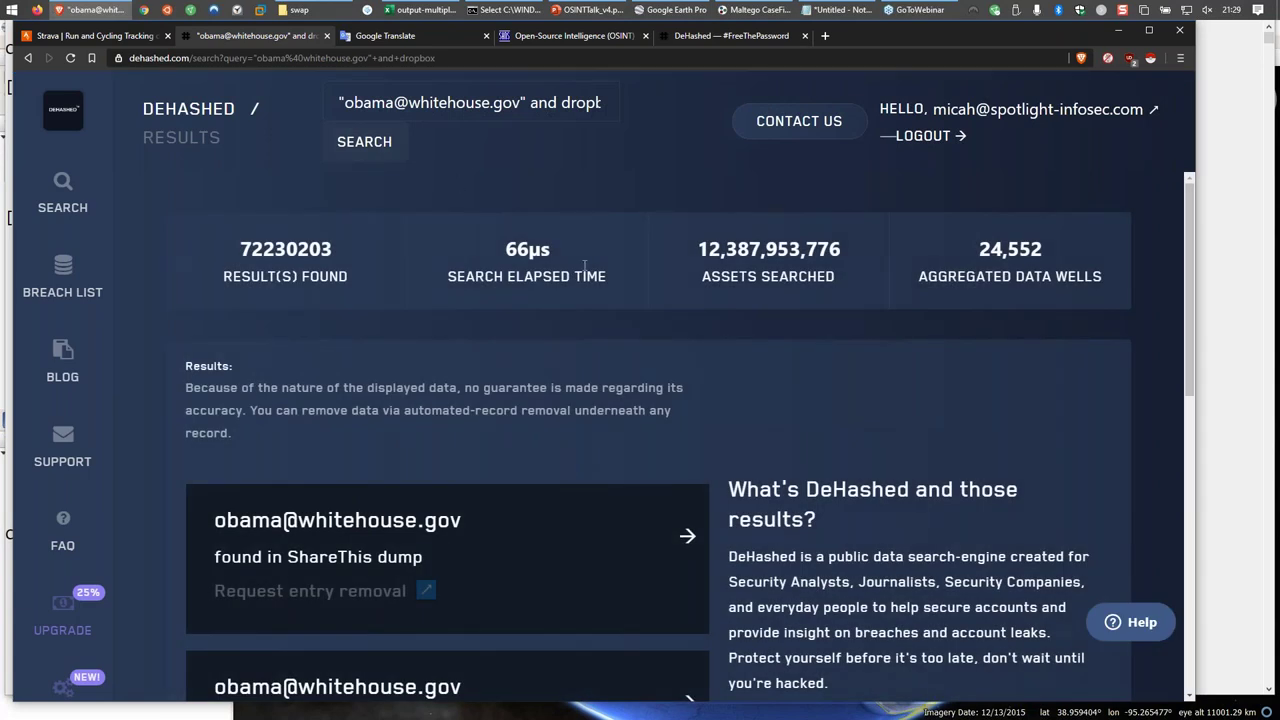
scroll(558, 369, down, 1)
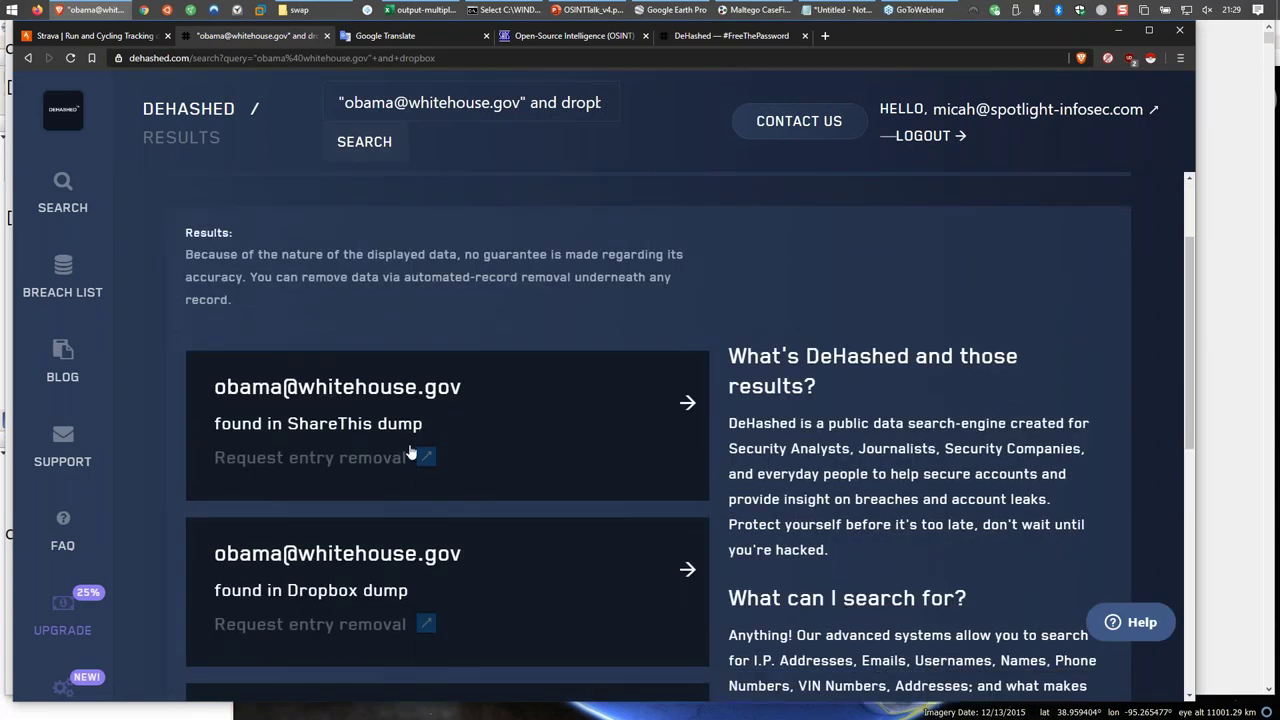
Step: Open the ShareThis and Dropbox dump records and select their hash values
click(370, 434)
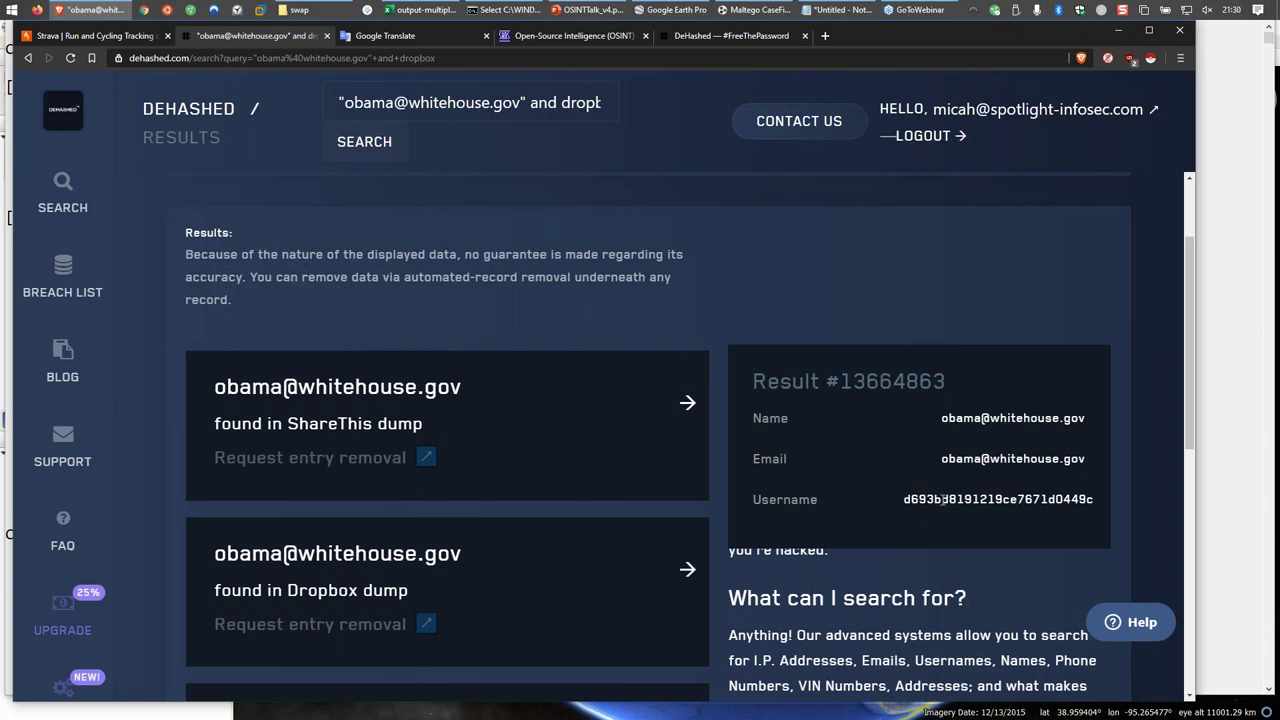
double_click(962, 505)
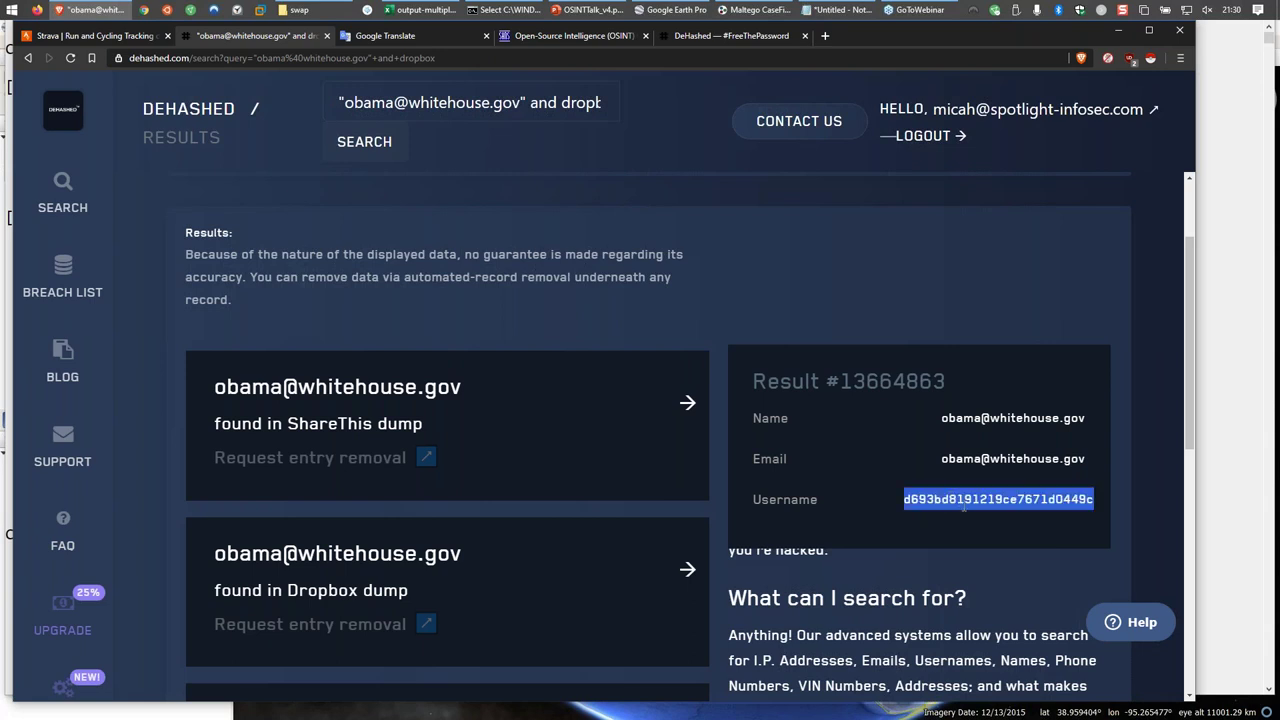
click(389, 600)
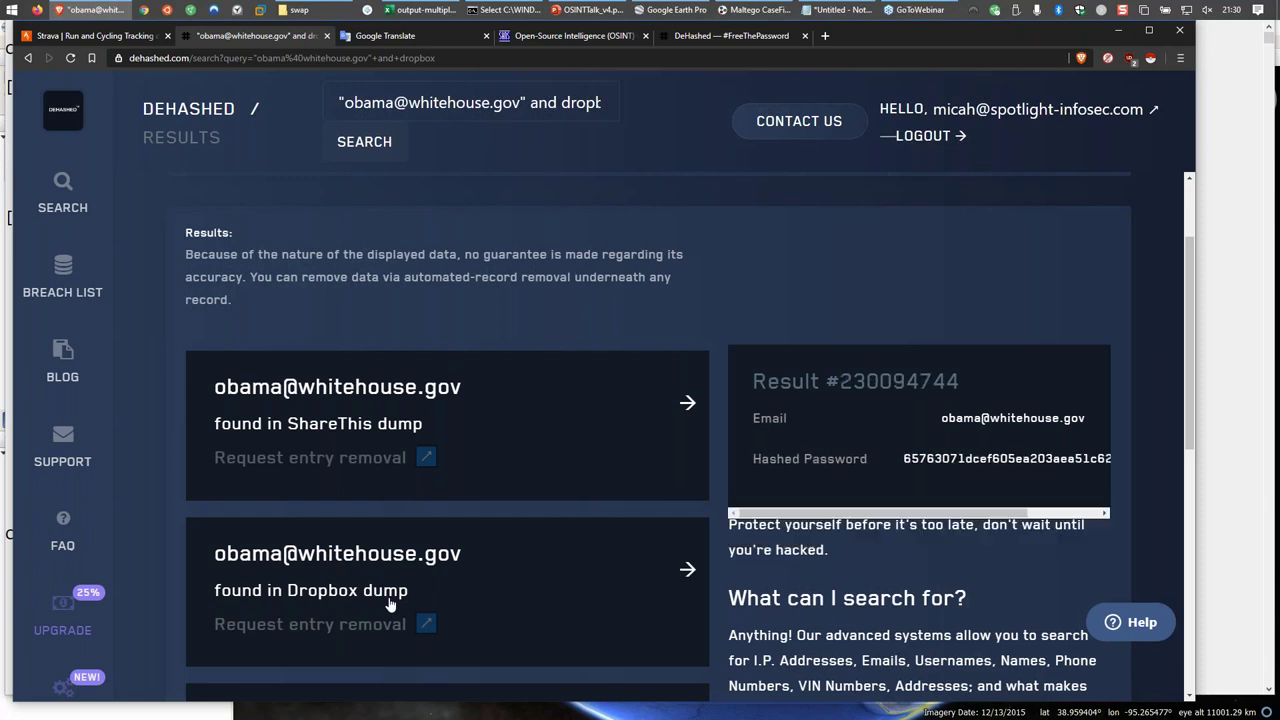
double_click(922, 458)
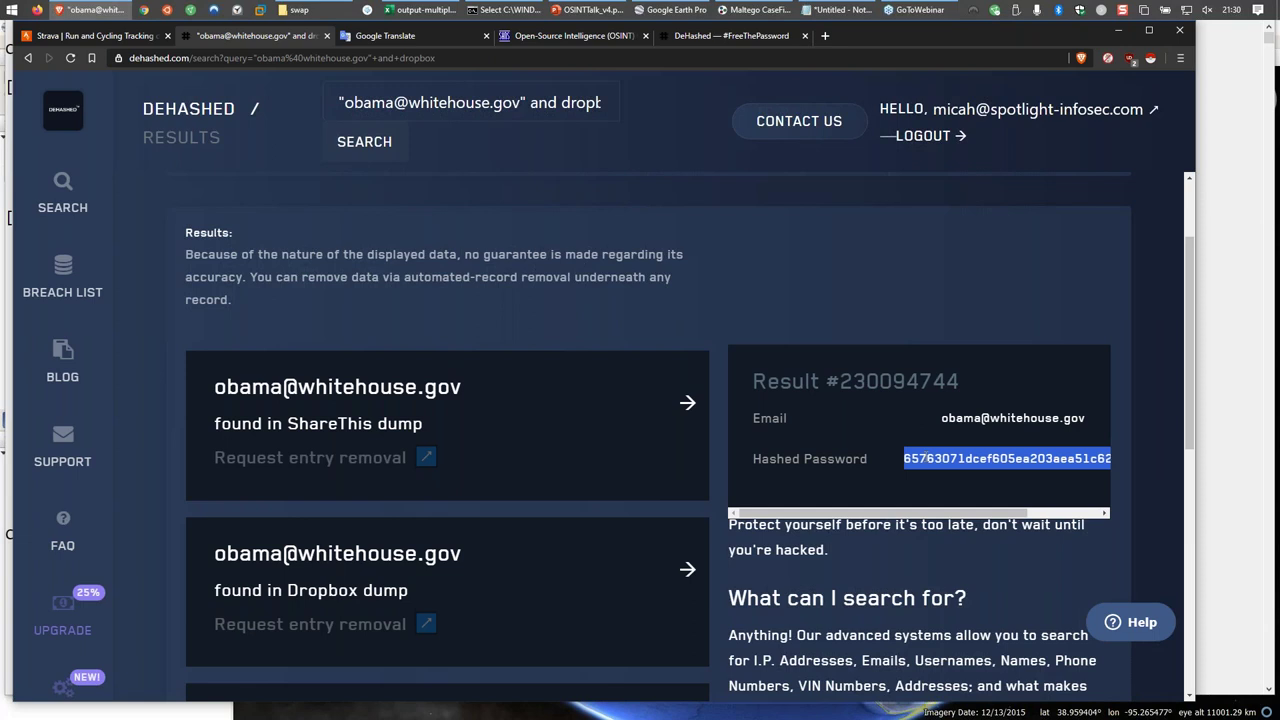
Step: Google the leaked password hash in a new tab, finding one Pastebin hit
key(ctrl+t)
key(ctrl+v)
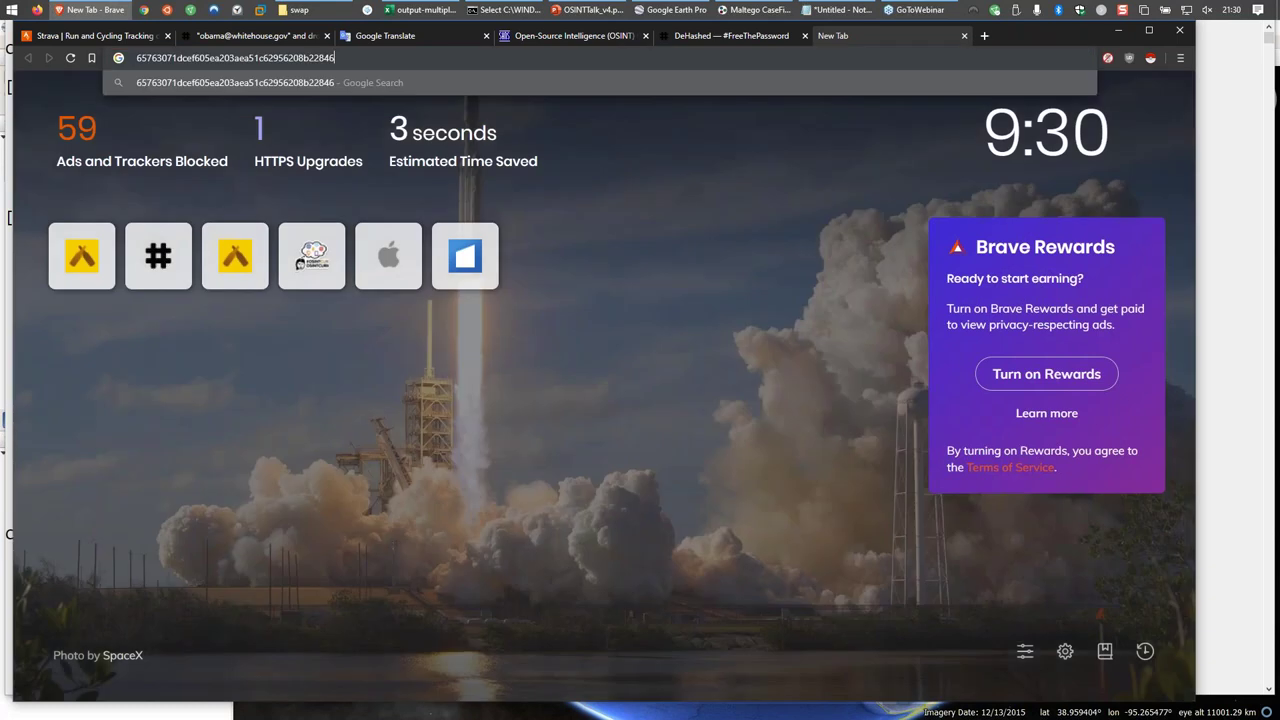
key(Return)
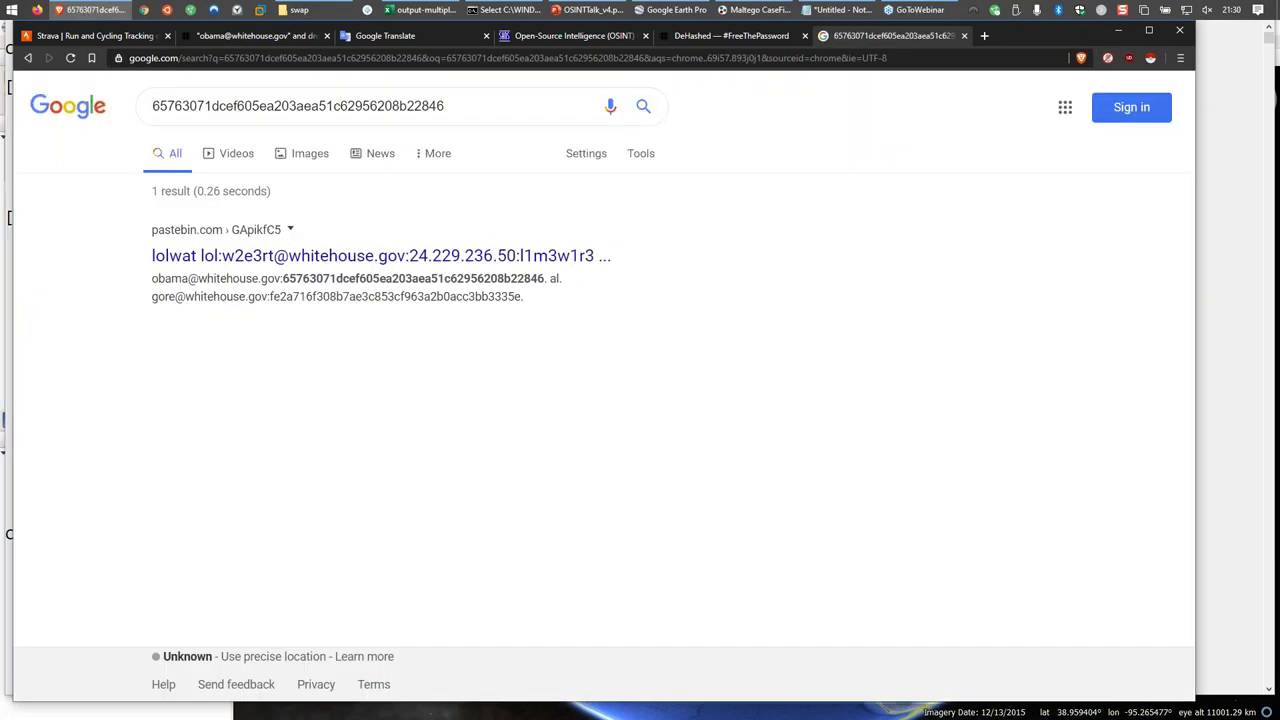
double_click(365, 106)
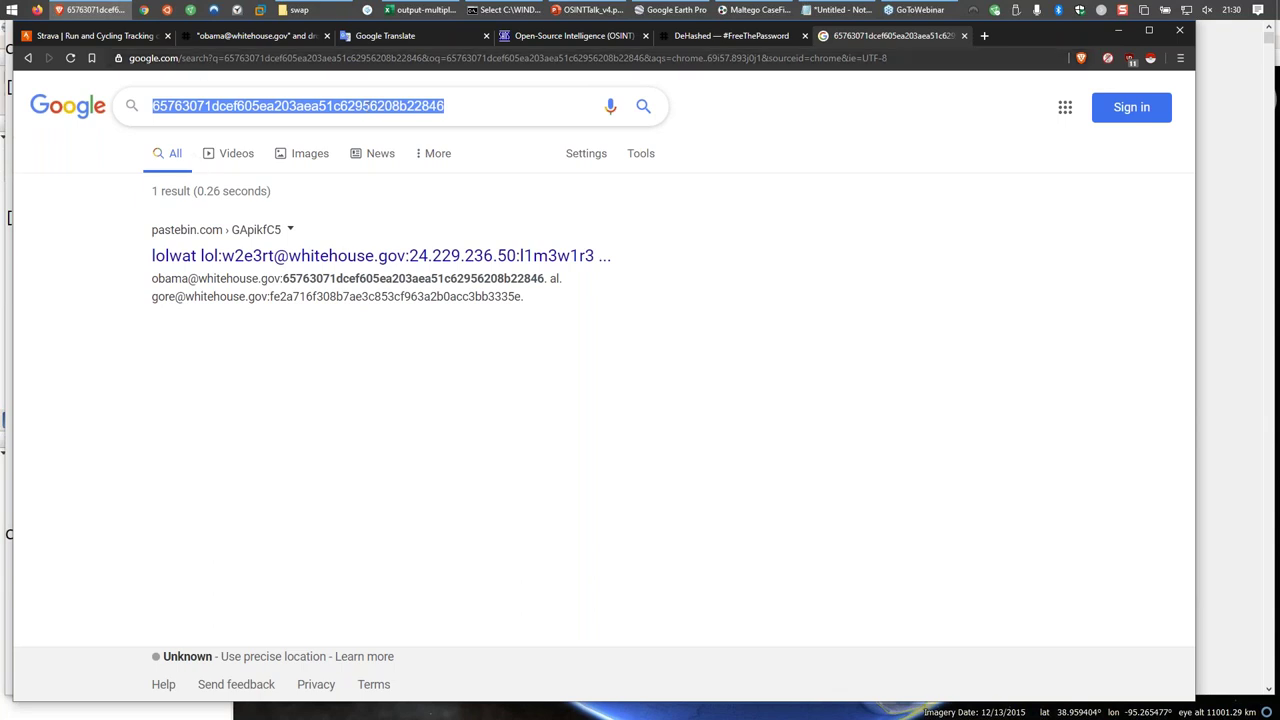
Step: Replace the DeHashed email query with the pasted hash
click(245, 35)
drag(343, 101, 620, 100)
key(ctrl+v)
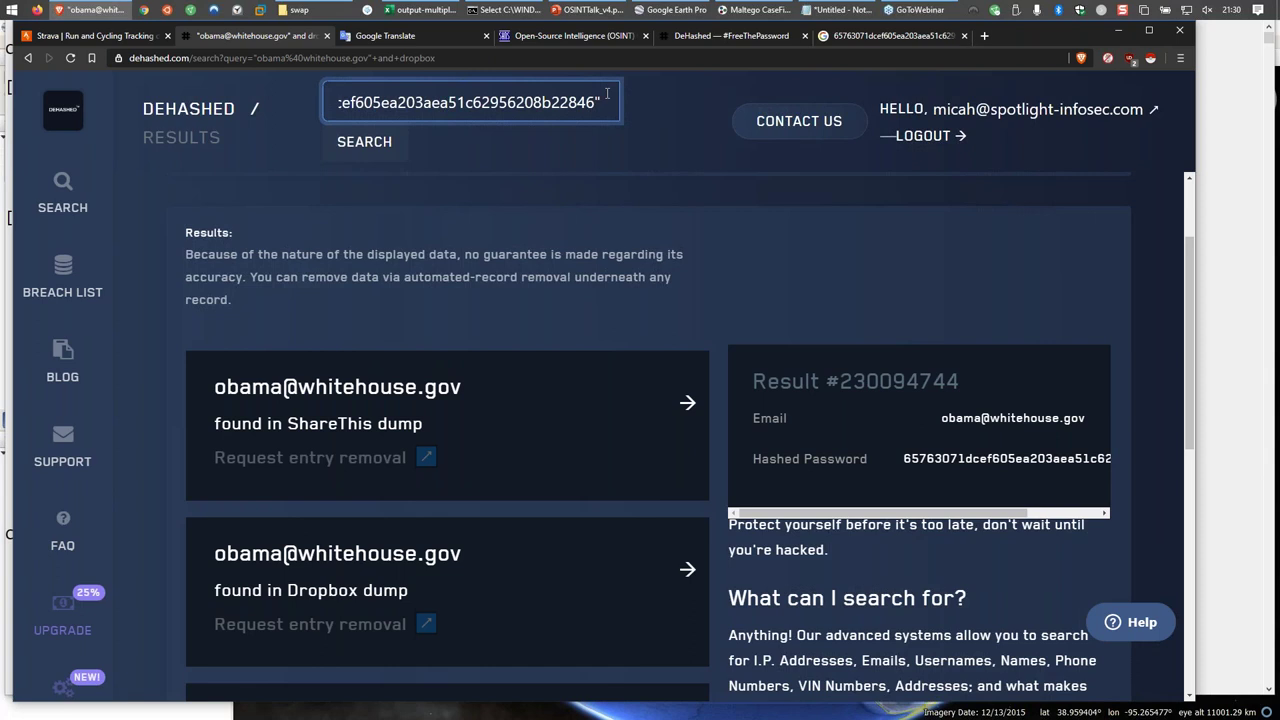
Step: Run DeHashed's reverse search on the hash, returning 23 Dropbox dump accounts
double_click(948, 459)
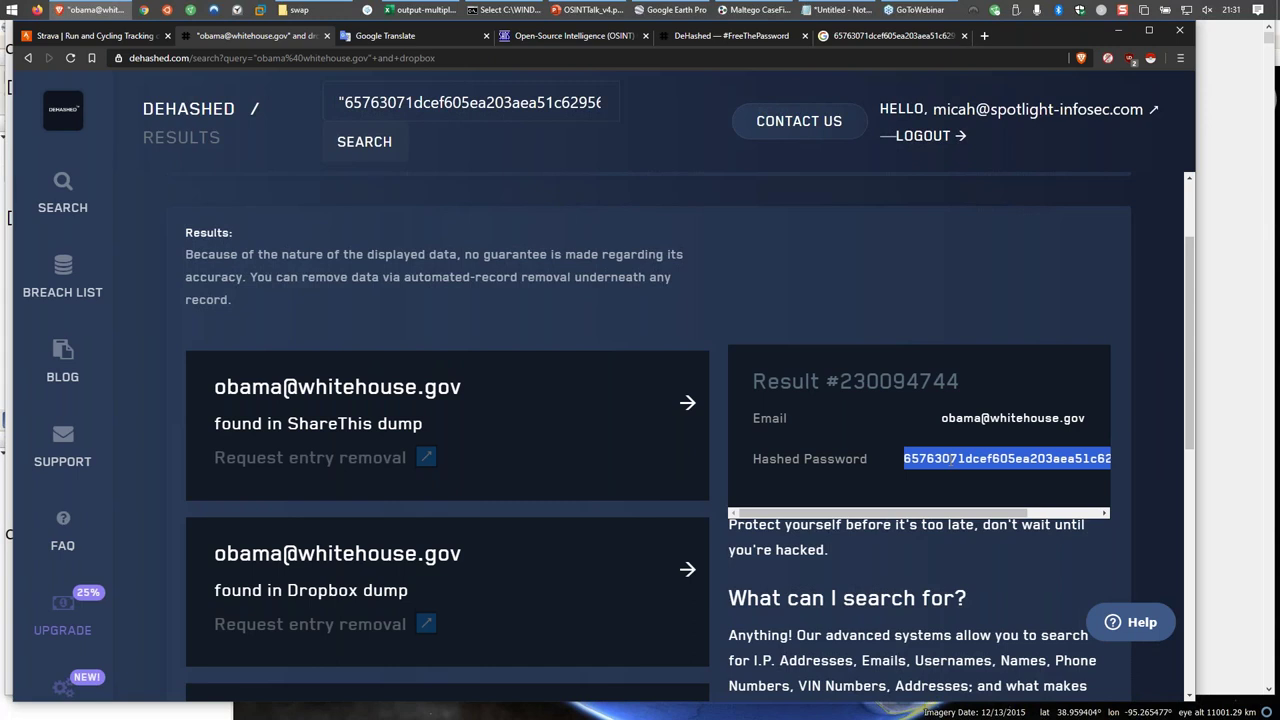
click(470, 102)
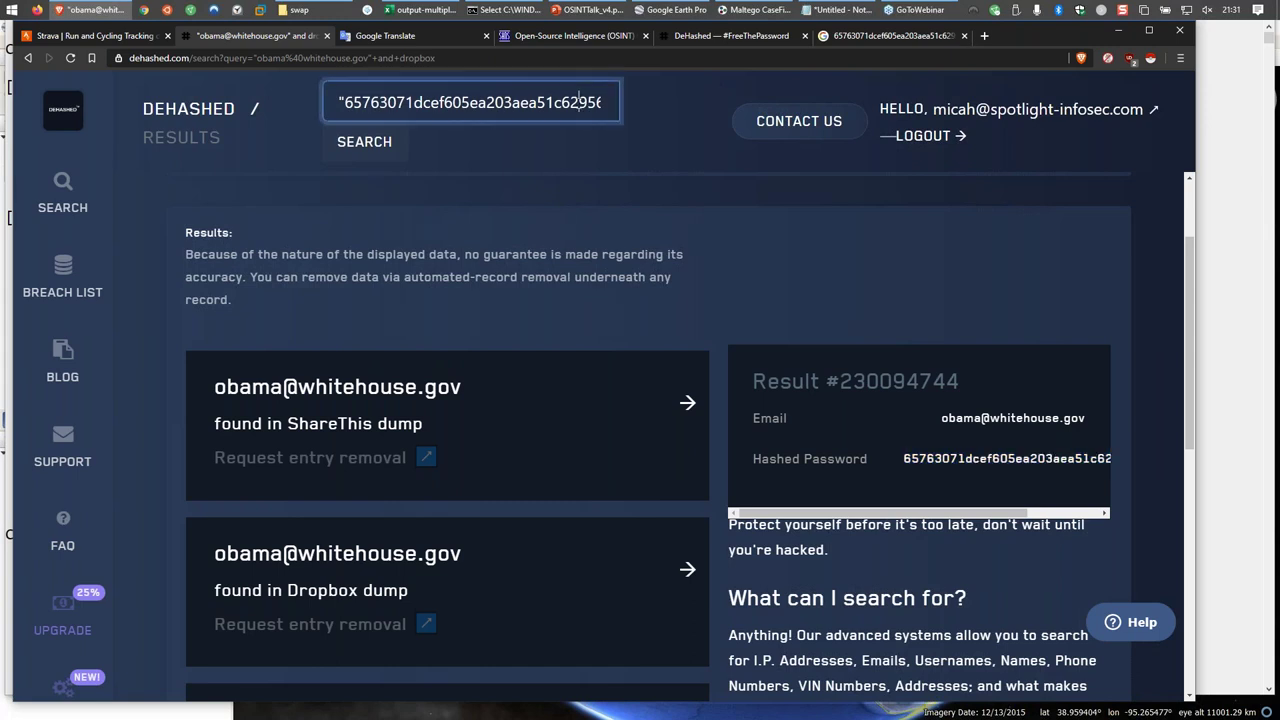
key(Return)
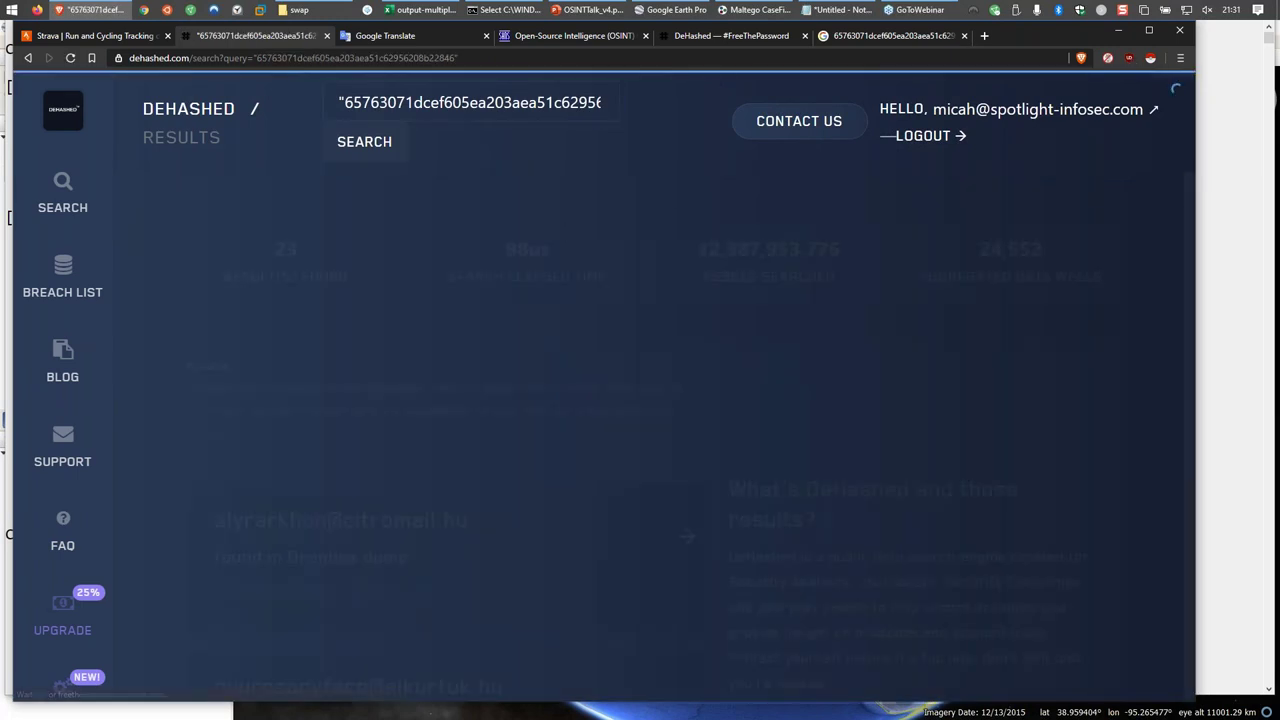
scroll(563, 314, down, 2)
scroll(518, 342, down, 1)
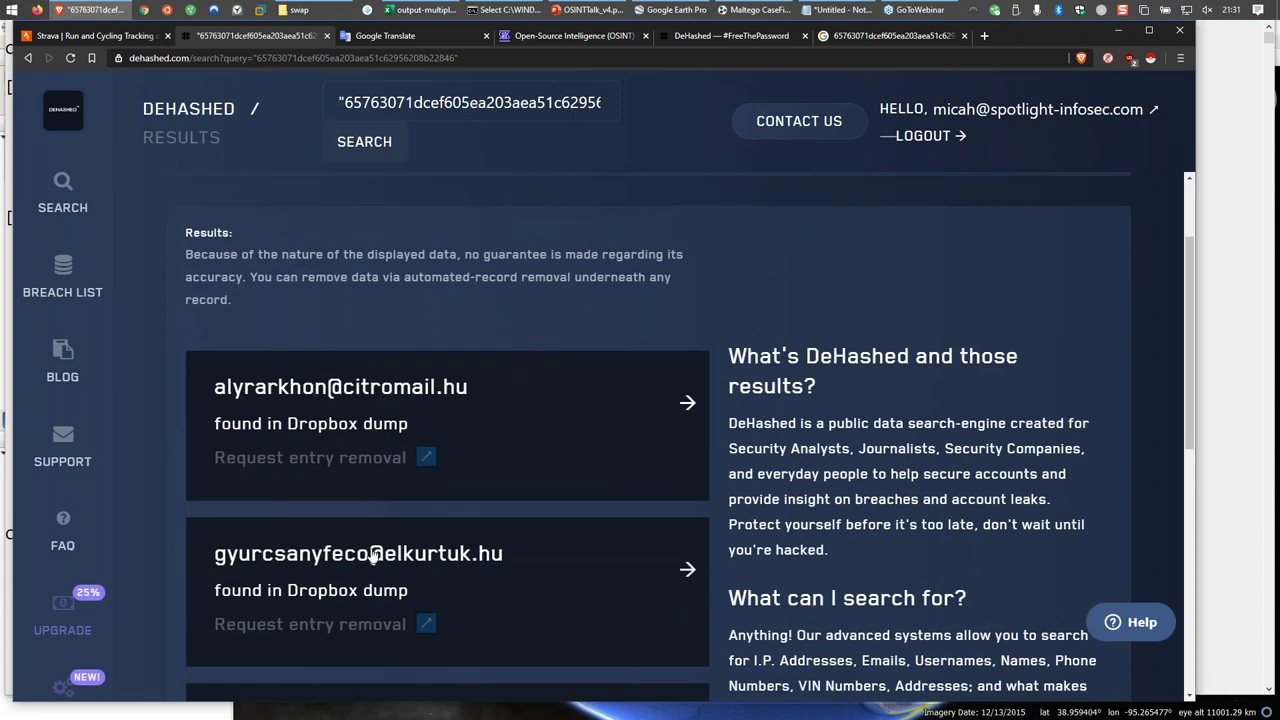
scroll(380, 545, down, 1)
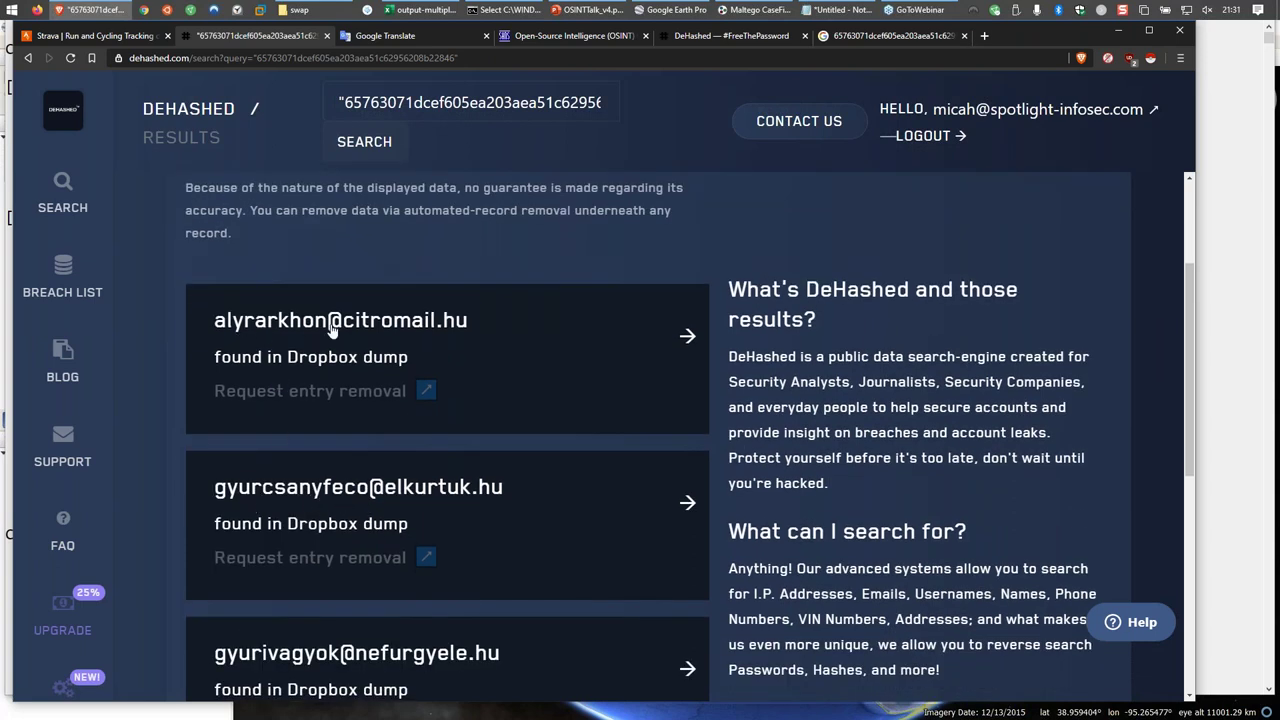
scroll(346, 358, down, 1)
scroll(346, 358, down, 7)
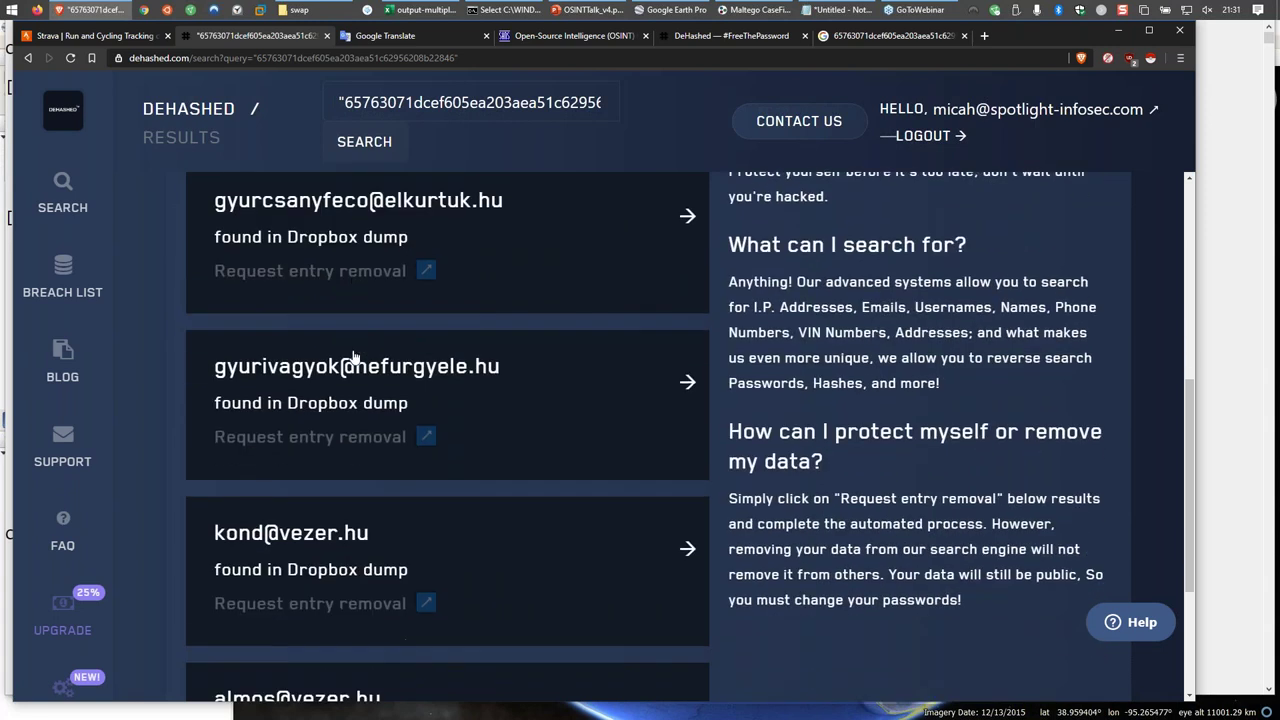
Step: Page through the hash results to page 3, opening a page-2 record
click(660, 598)
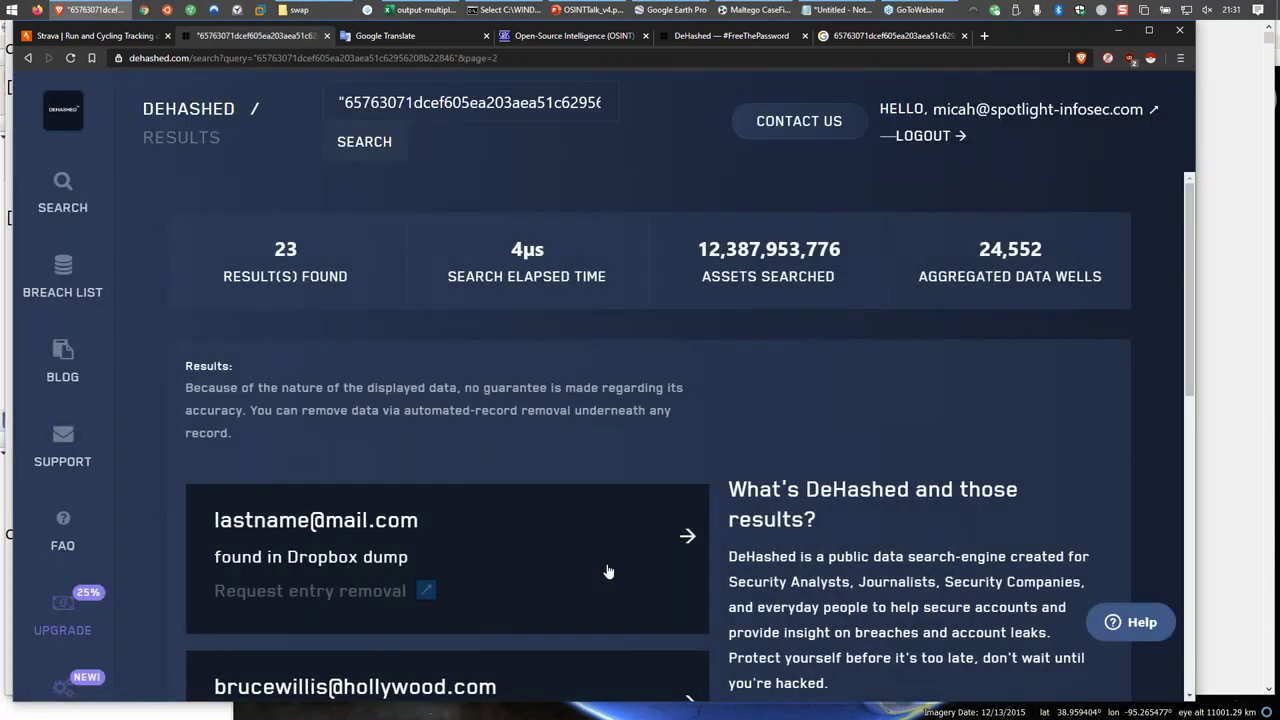
scroll(606, 578, down, 2)
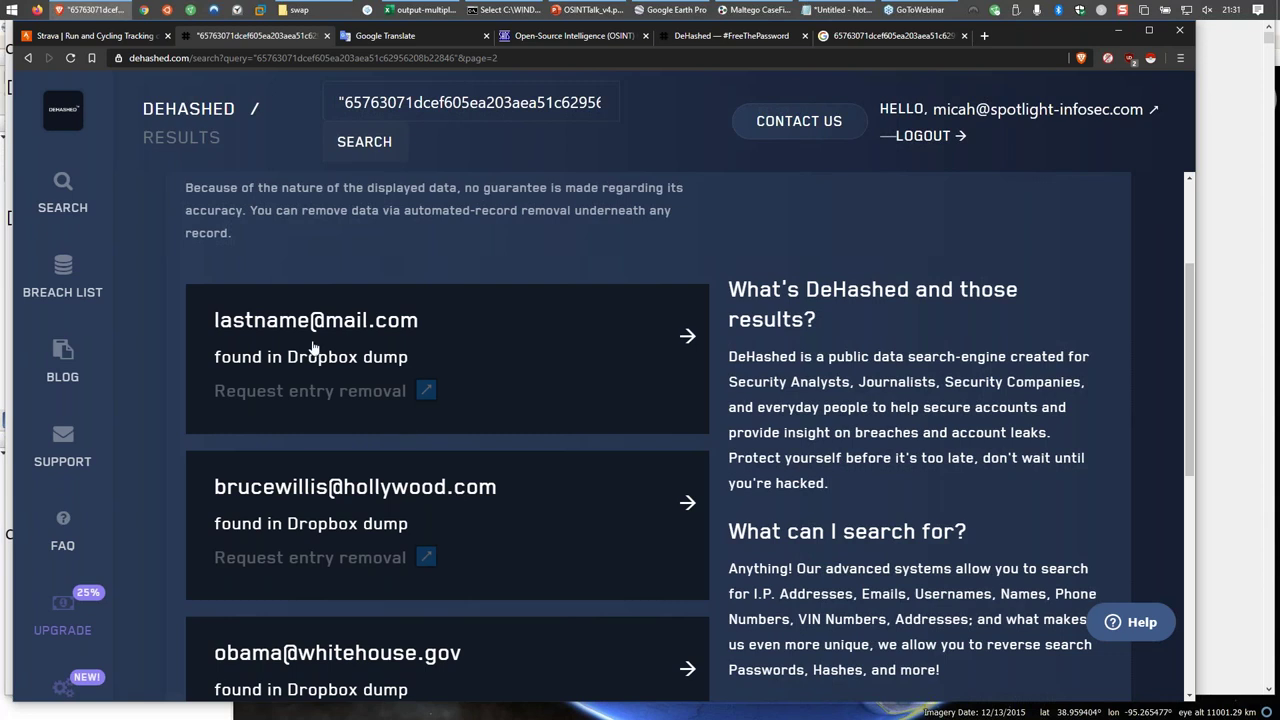
click(347, 360)
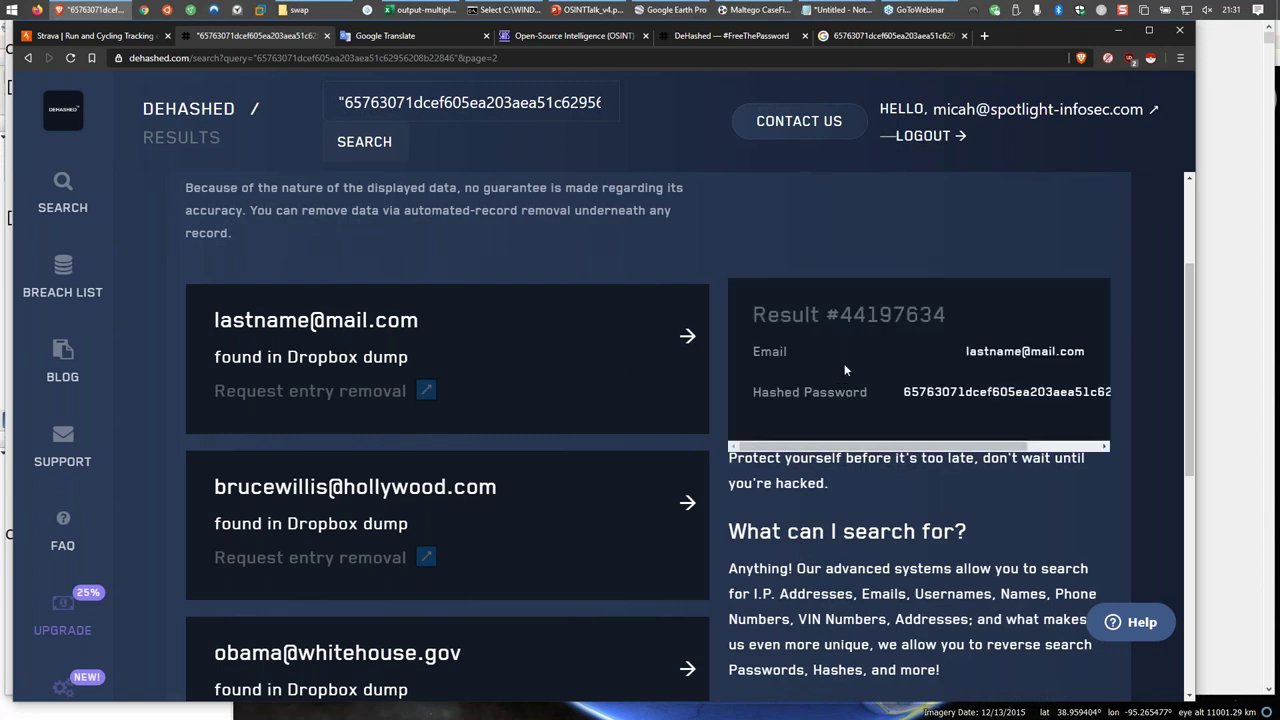
scroll(598, 434, down, 1)
scroll(398, 485, down, 3)
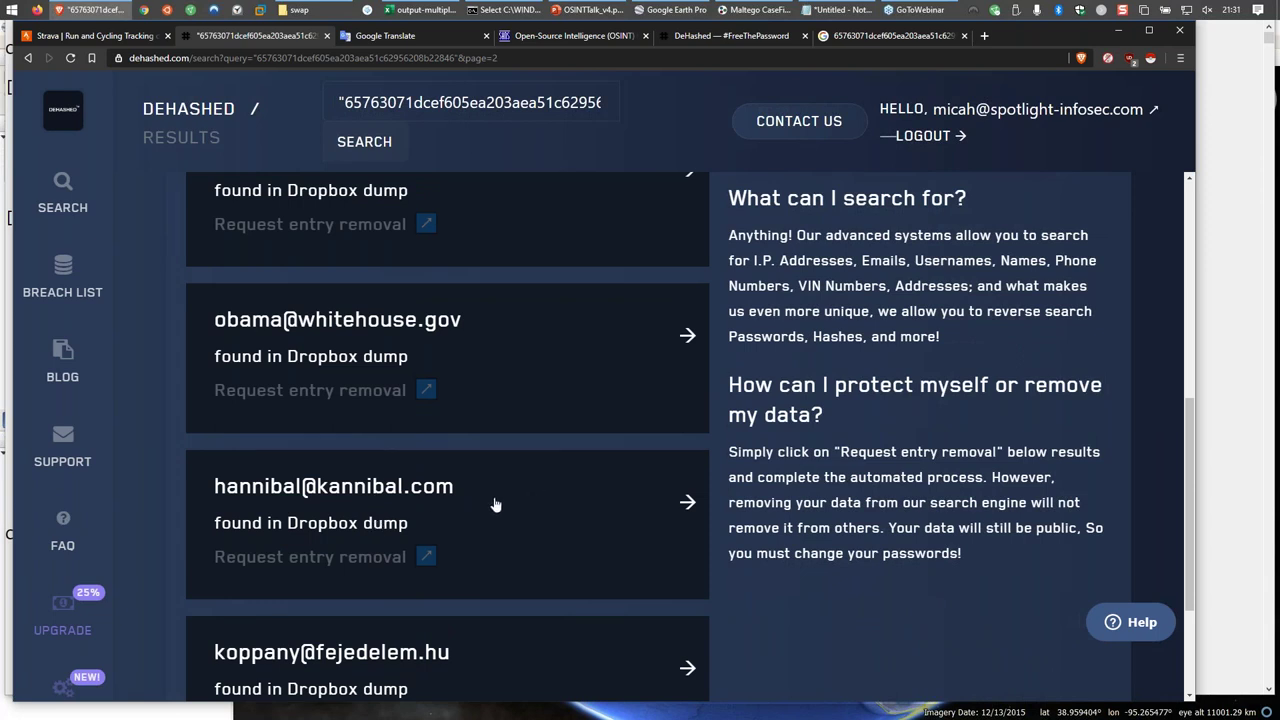
scroll(471, 506, down, 2)
click(660, 599)
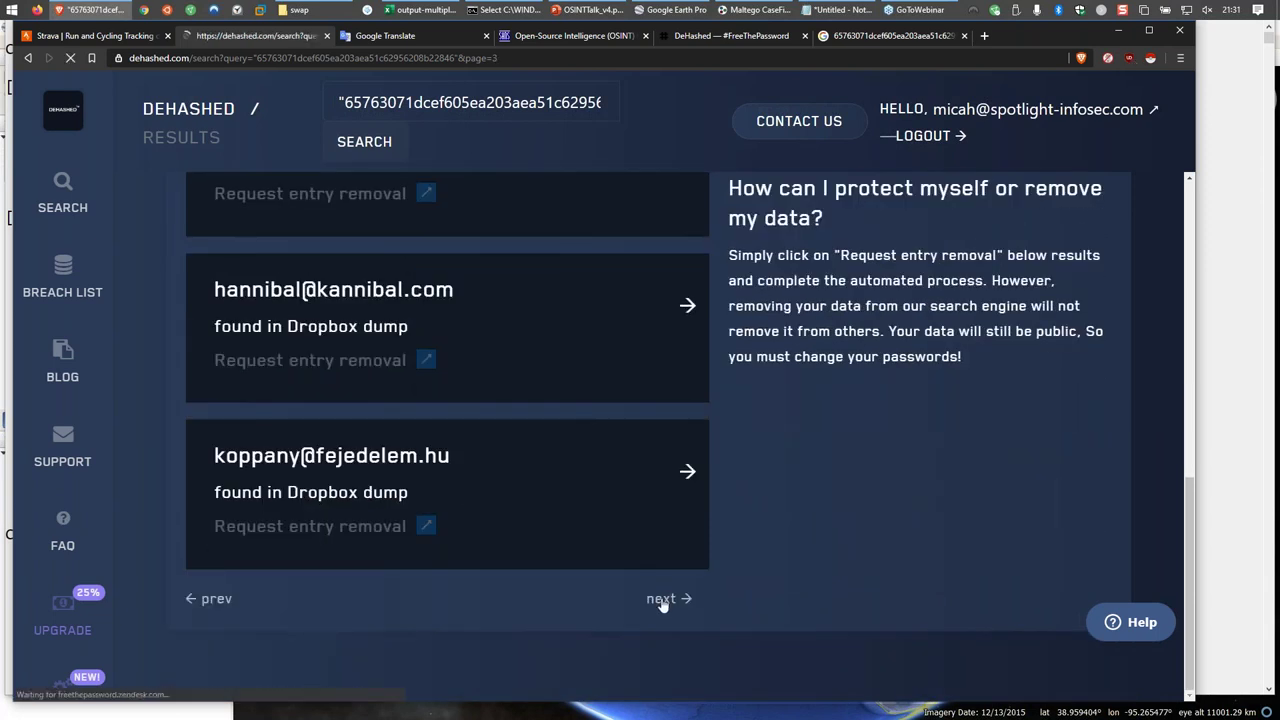
Step: Switch to Google Translate and focus its English source box for English-to-Russian translation
scroll(591, 546, down, 3)
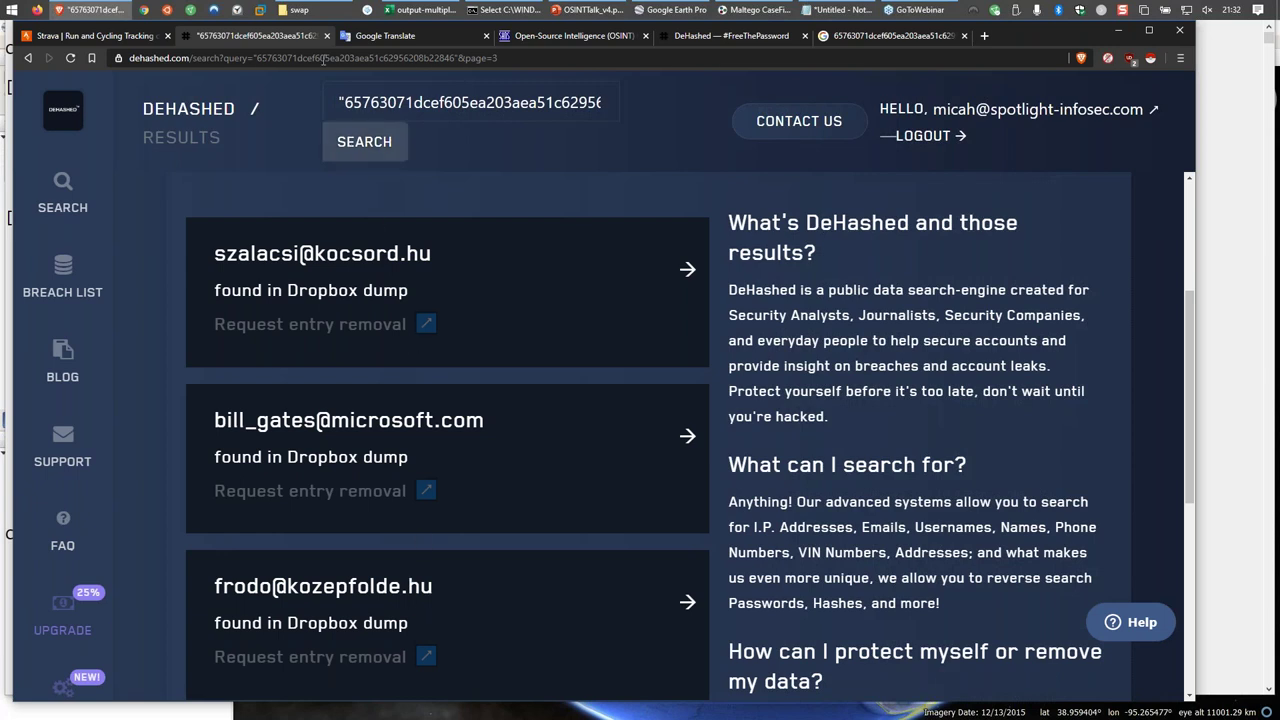
click(362, 37)
click(383, 248)
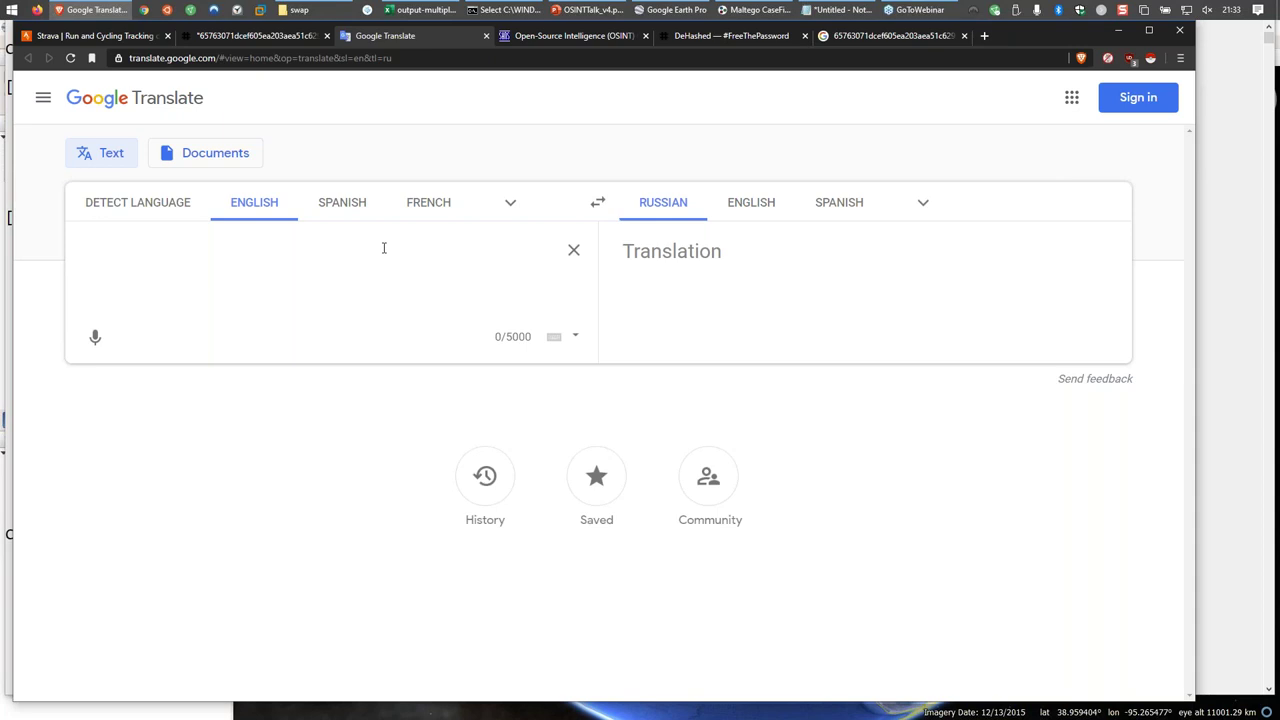
Step: Translate 'password password' to 'пароль пароль', copy it, and select DeHashed's hash query
text(password password)
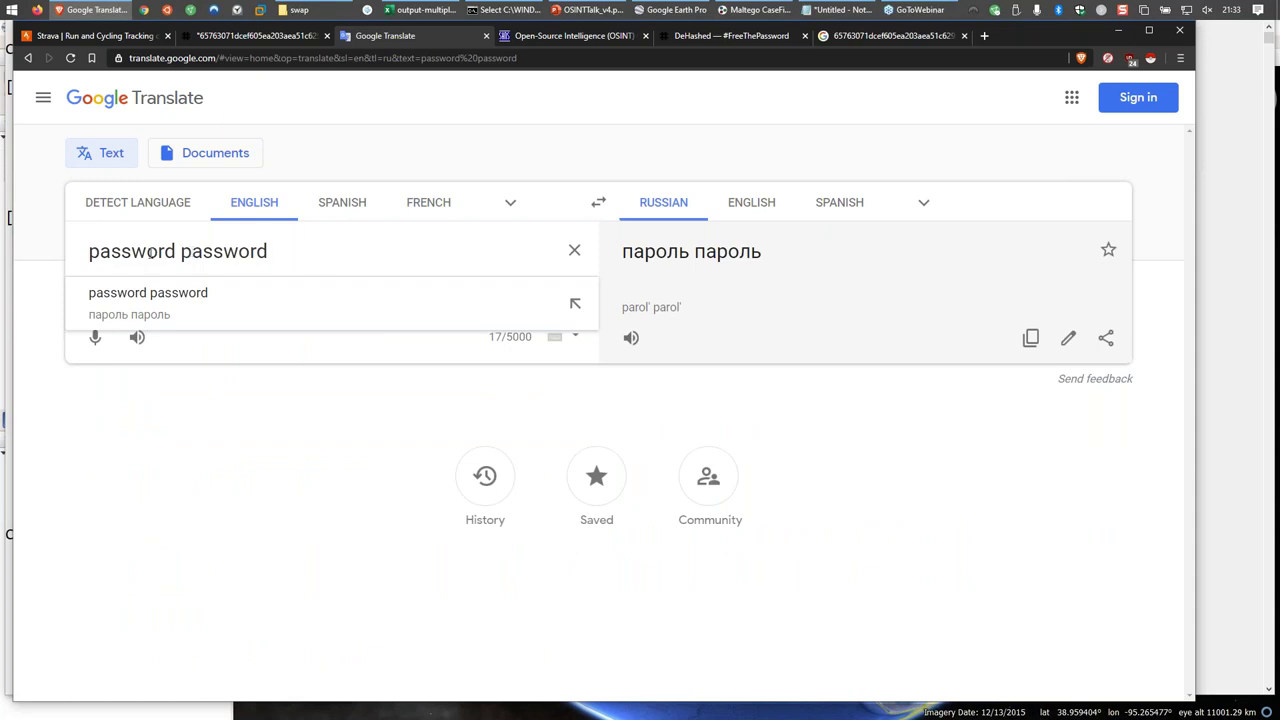
click(250, 251)
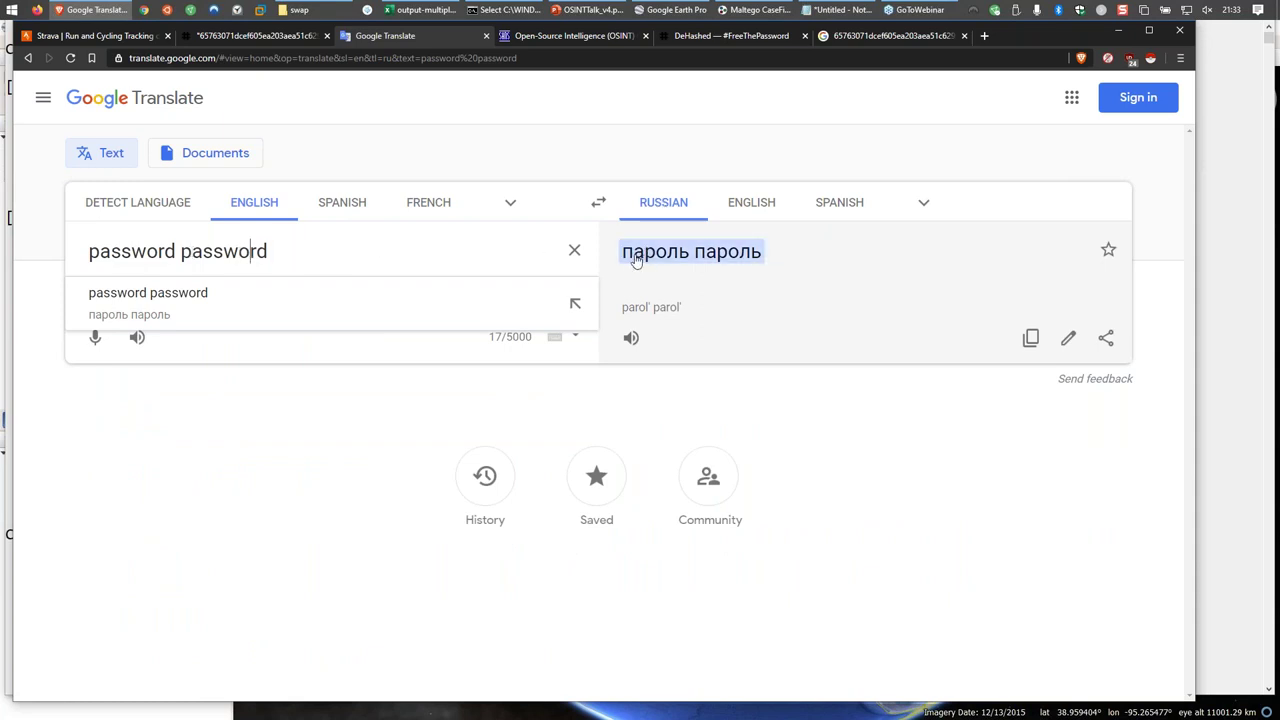
click(1030, 338)
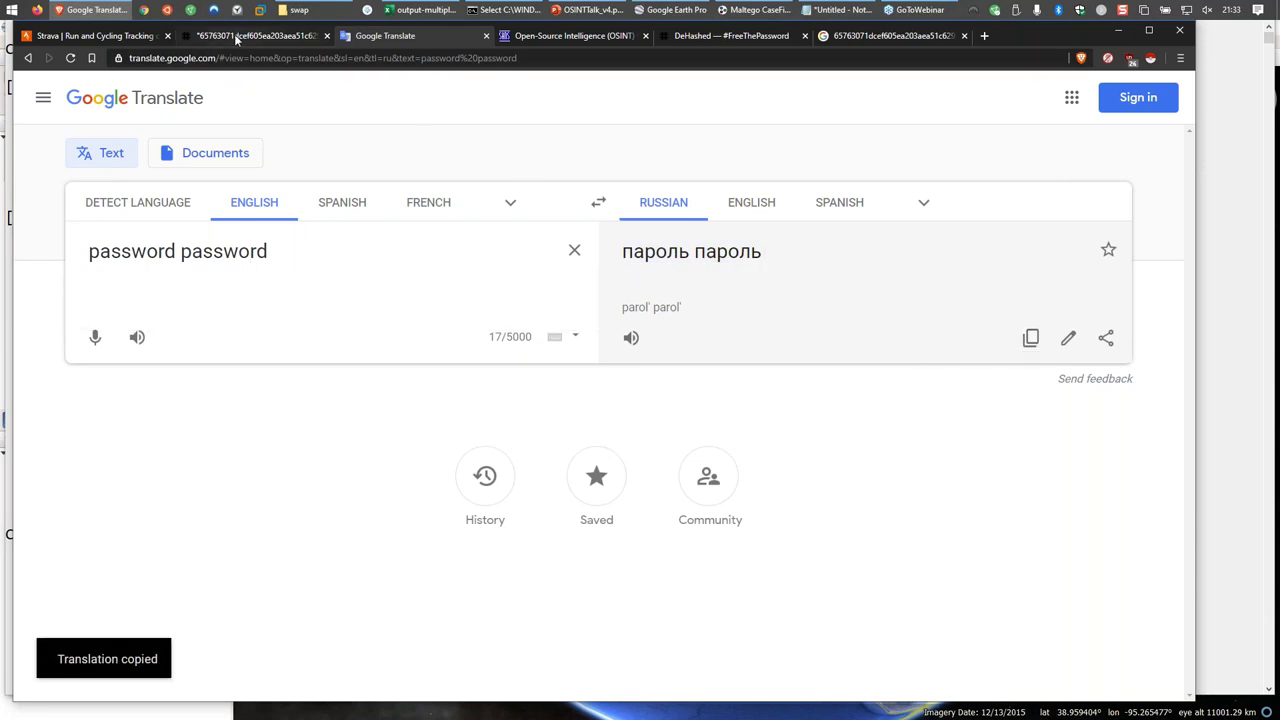
click(258, 36)
double_click(598, 102)
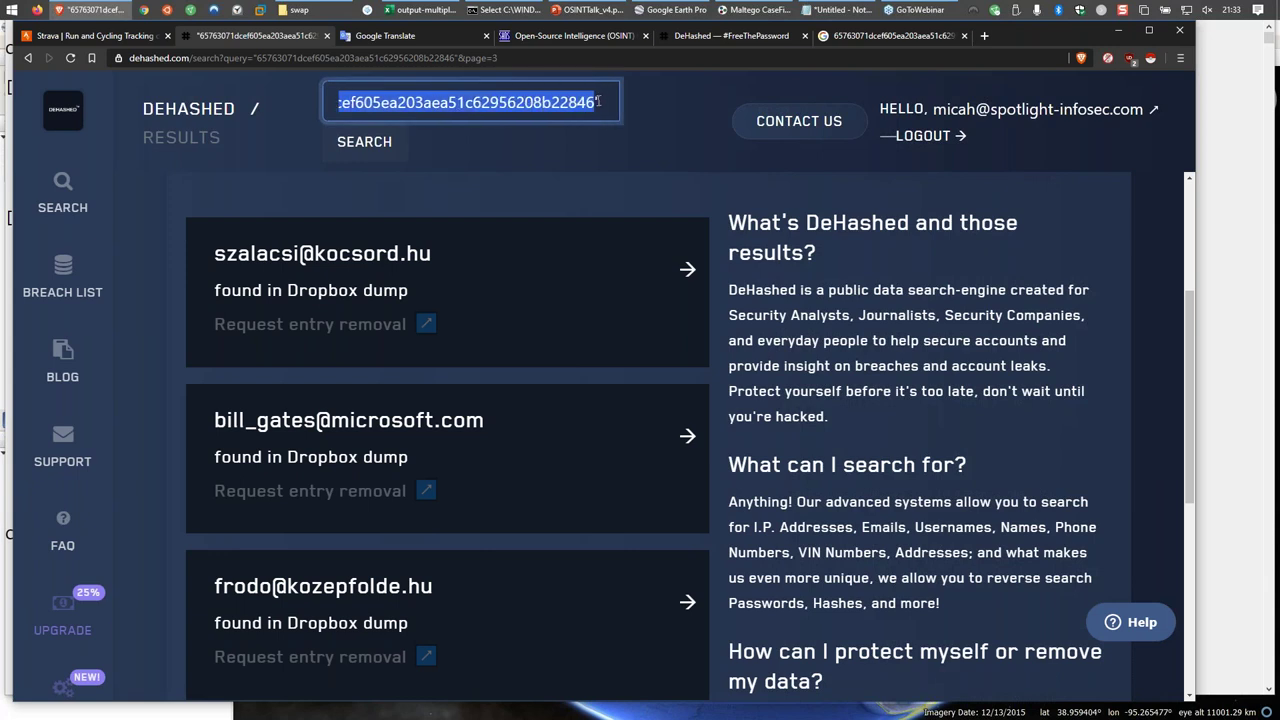
Step: Search DeHashed for 'пароль пароль', review the 59 VK.COM accounts, then close the tab
key(ctrl+v)
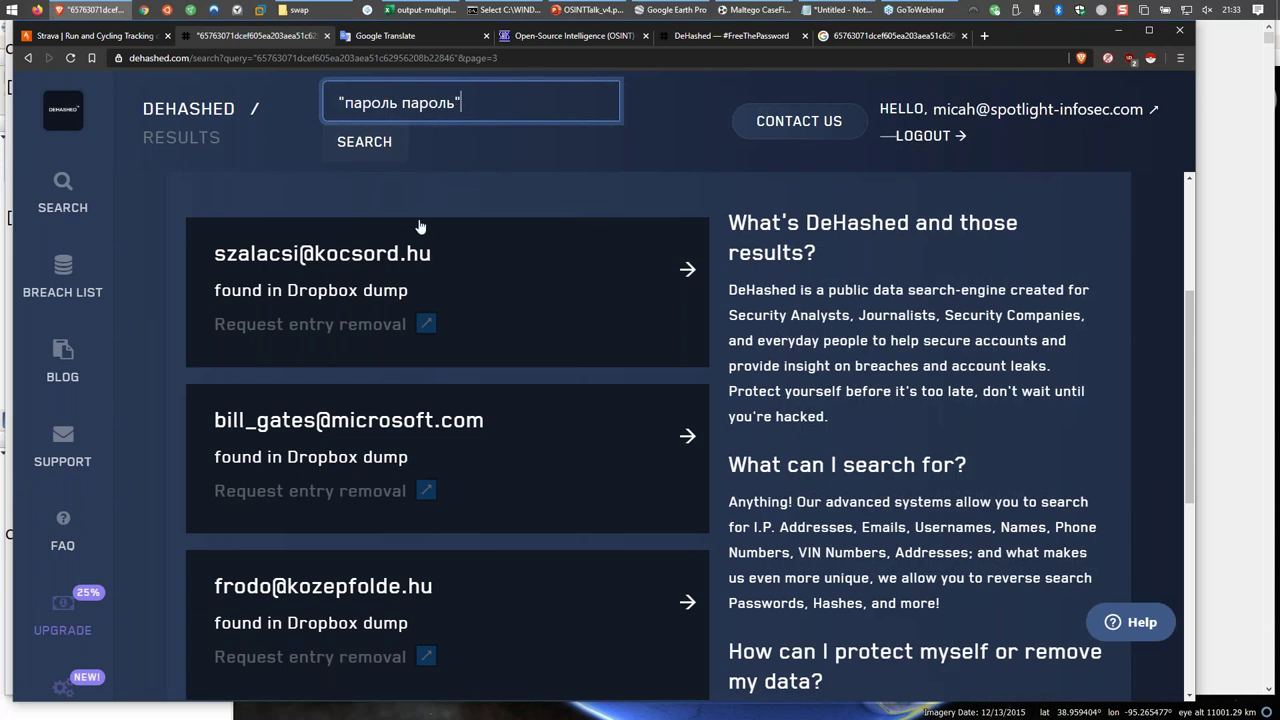
key(Return)
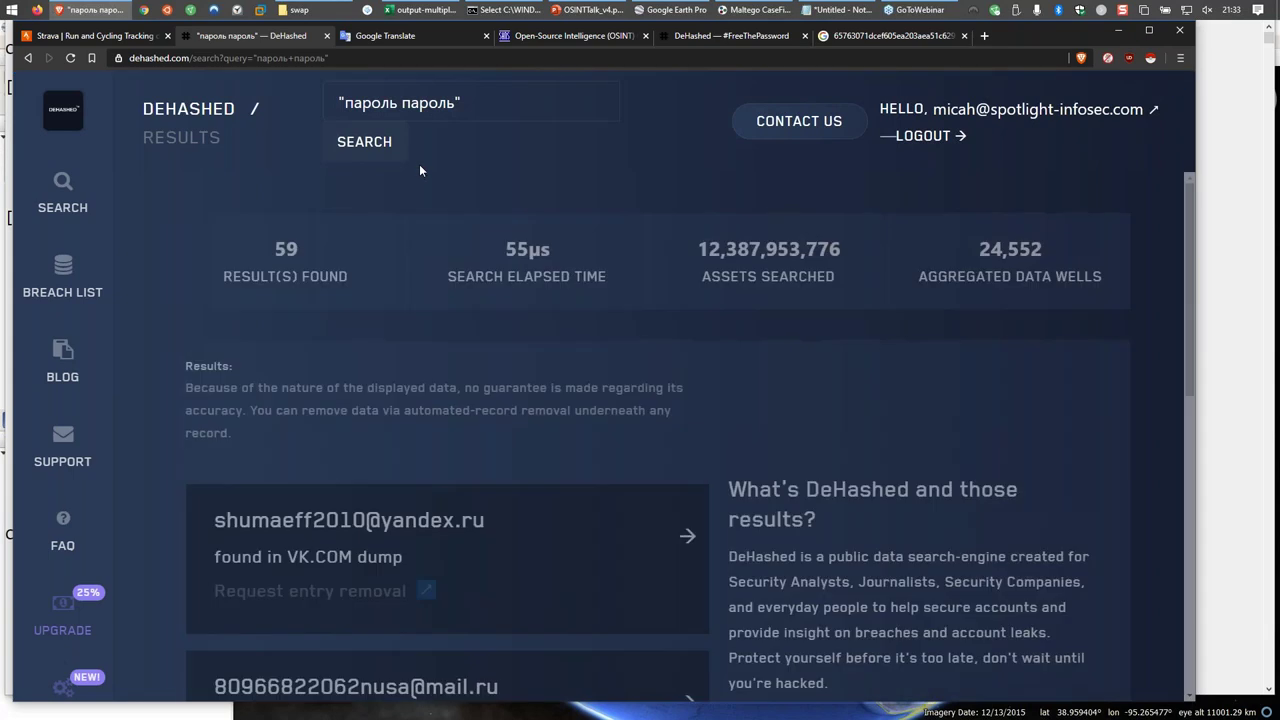
scroll(470, 465, down, 2)
scroll(472, 468, down, 2)
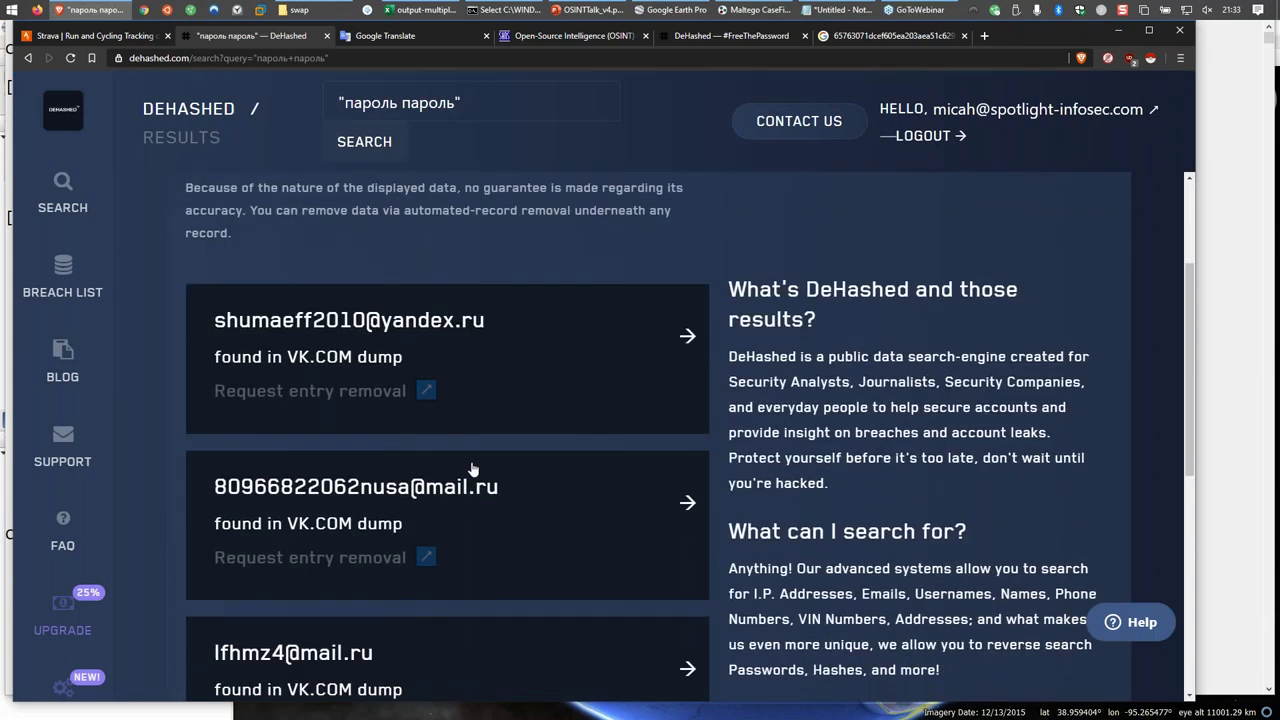
drag(367, 262, 368, 275)
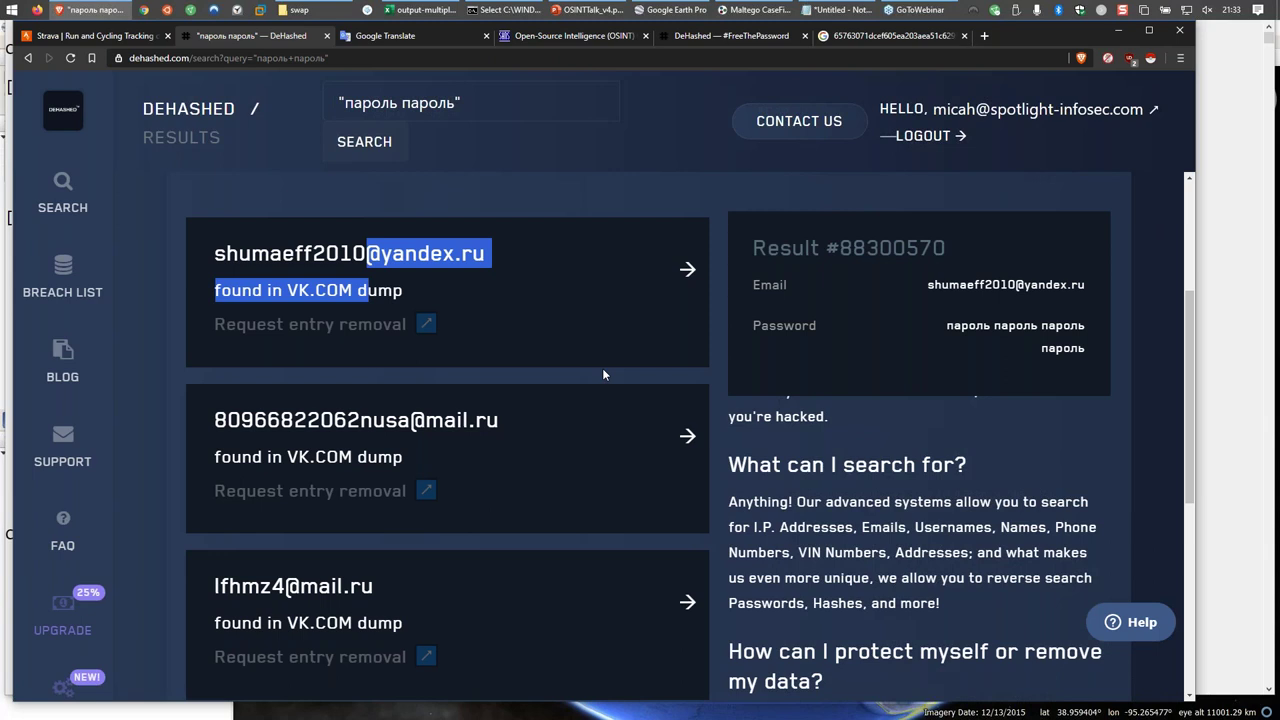
scroll(524, 368, down, 2)
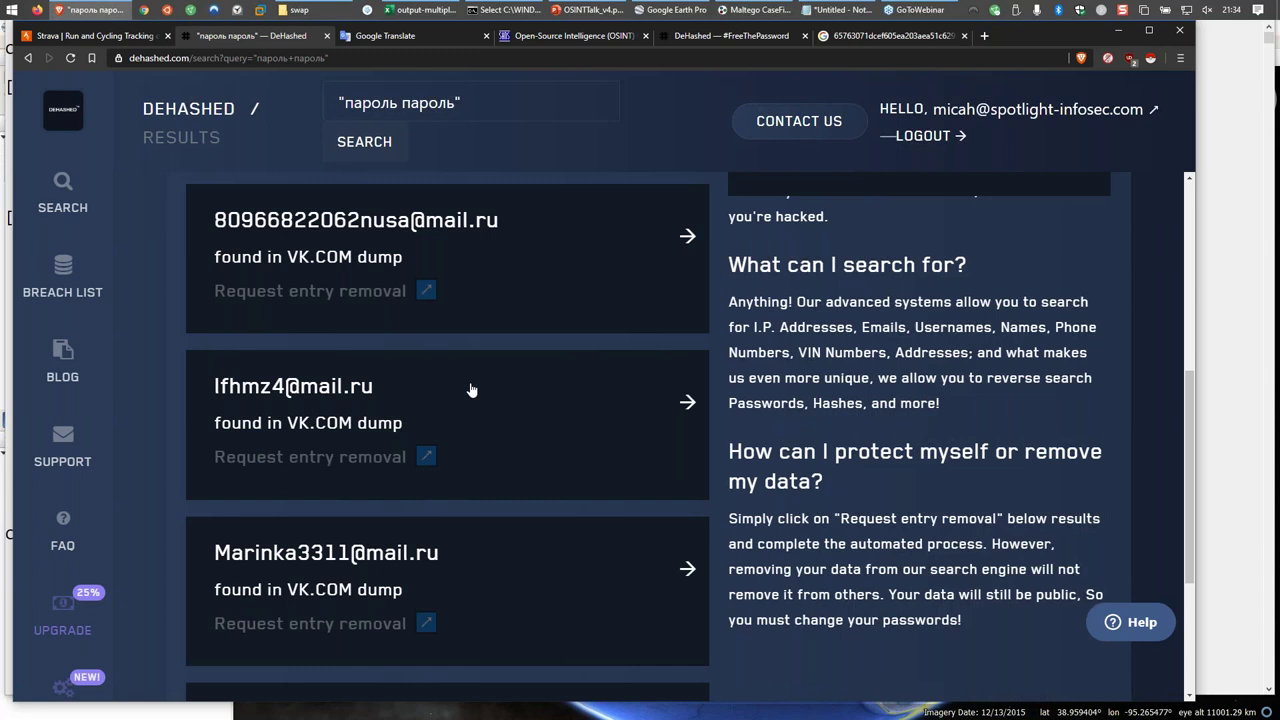
key(ctrl+w)
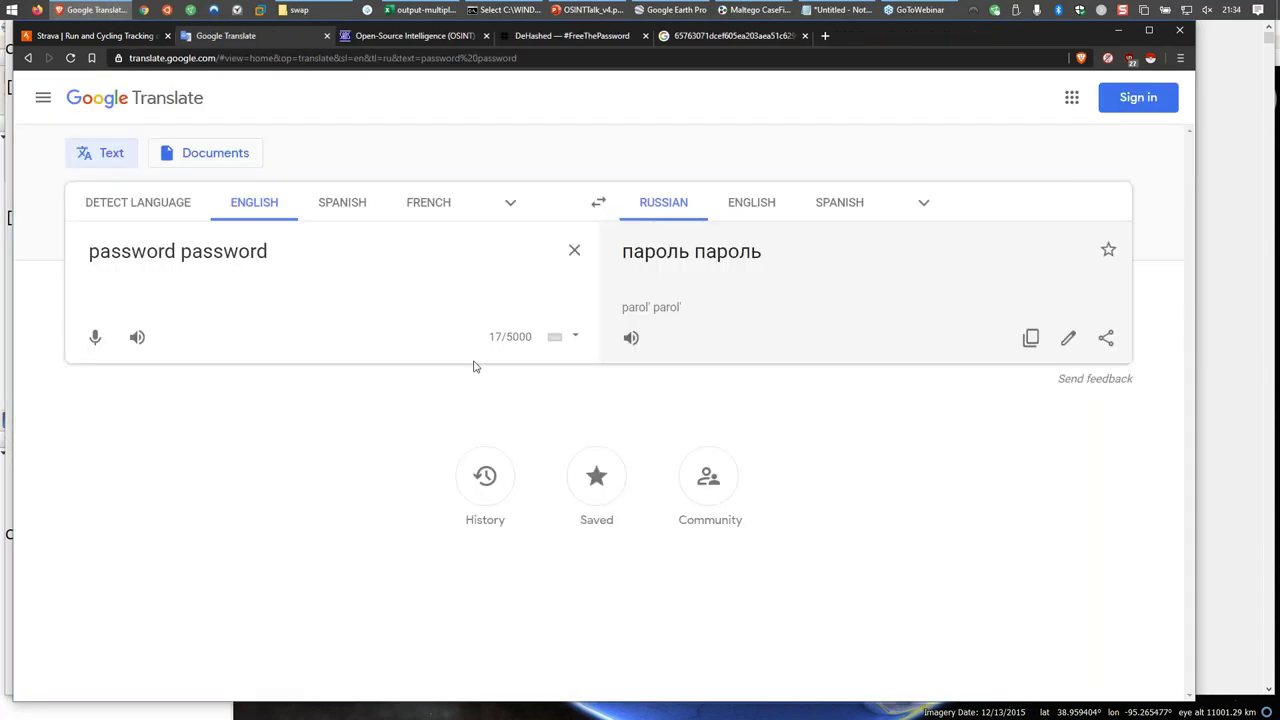
Step: Close the Translate tab and present from 'Wrapping It Up' to 'Want more OSINT knowledge?'
key(ctrl+w)
click(1233, 130)
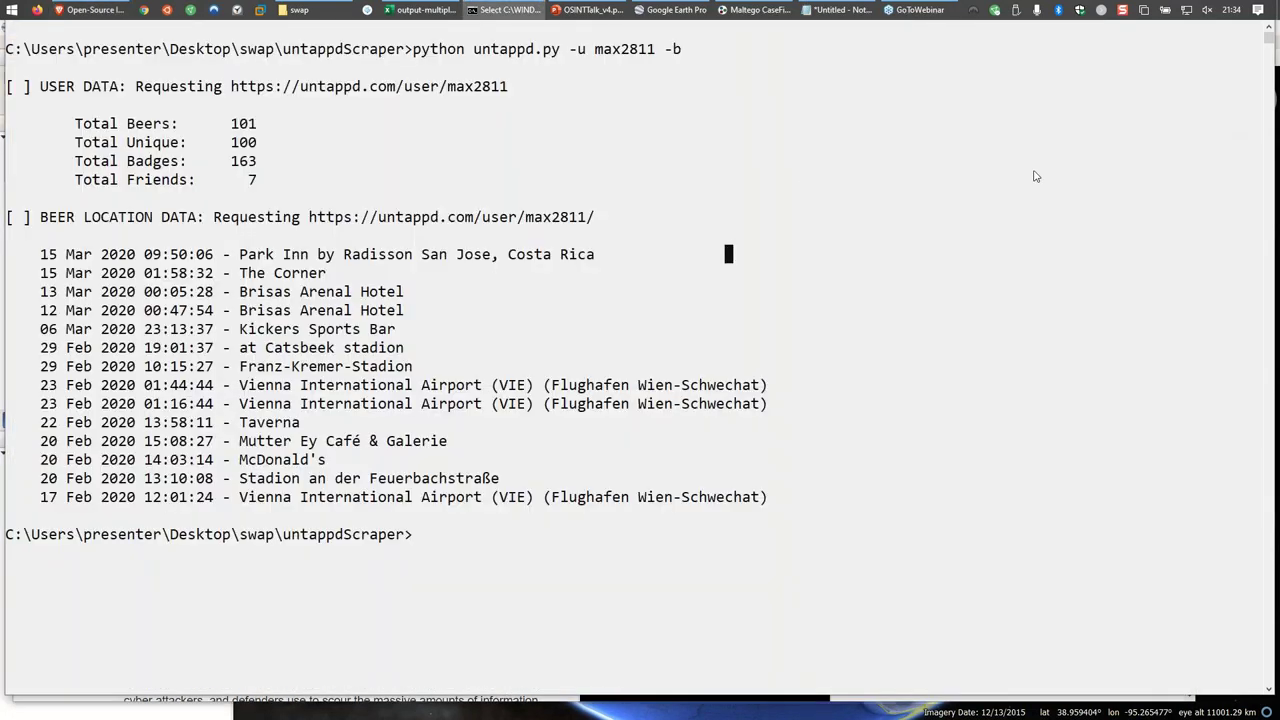
click(592, 10)
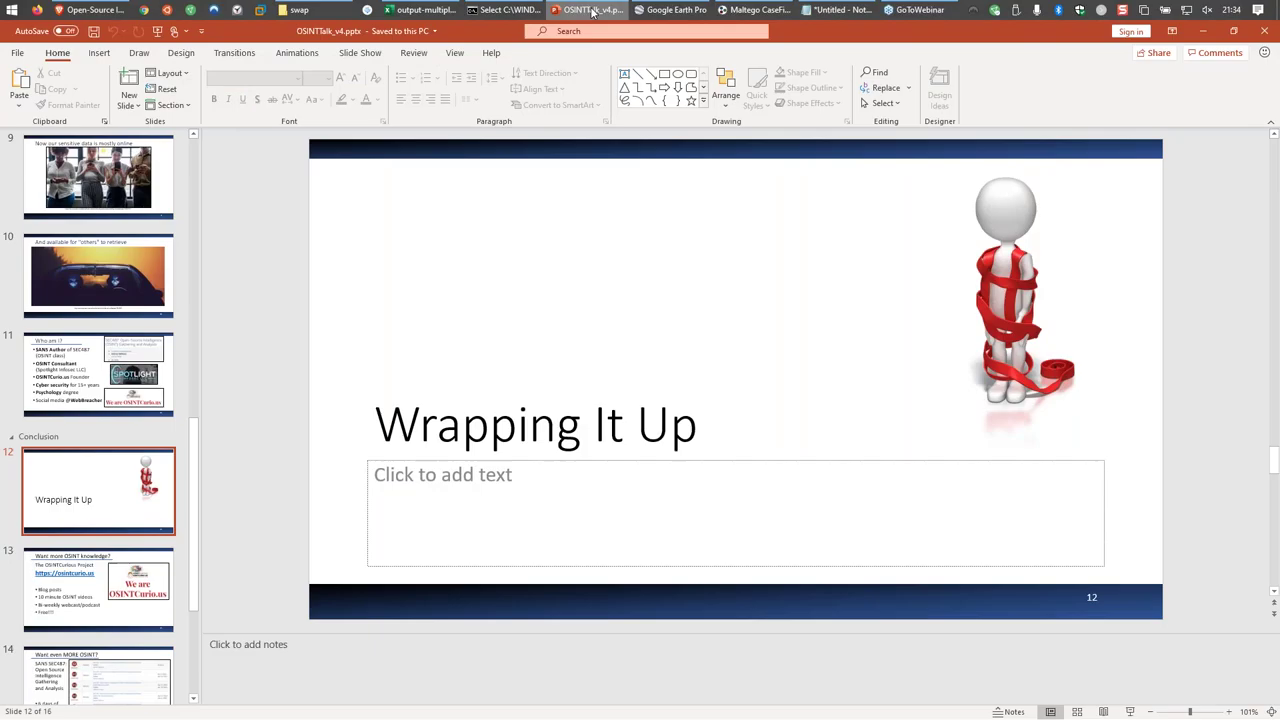
key(shift+F5)
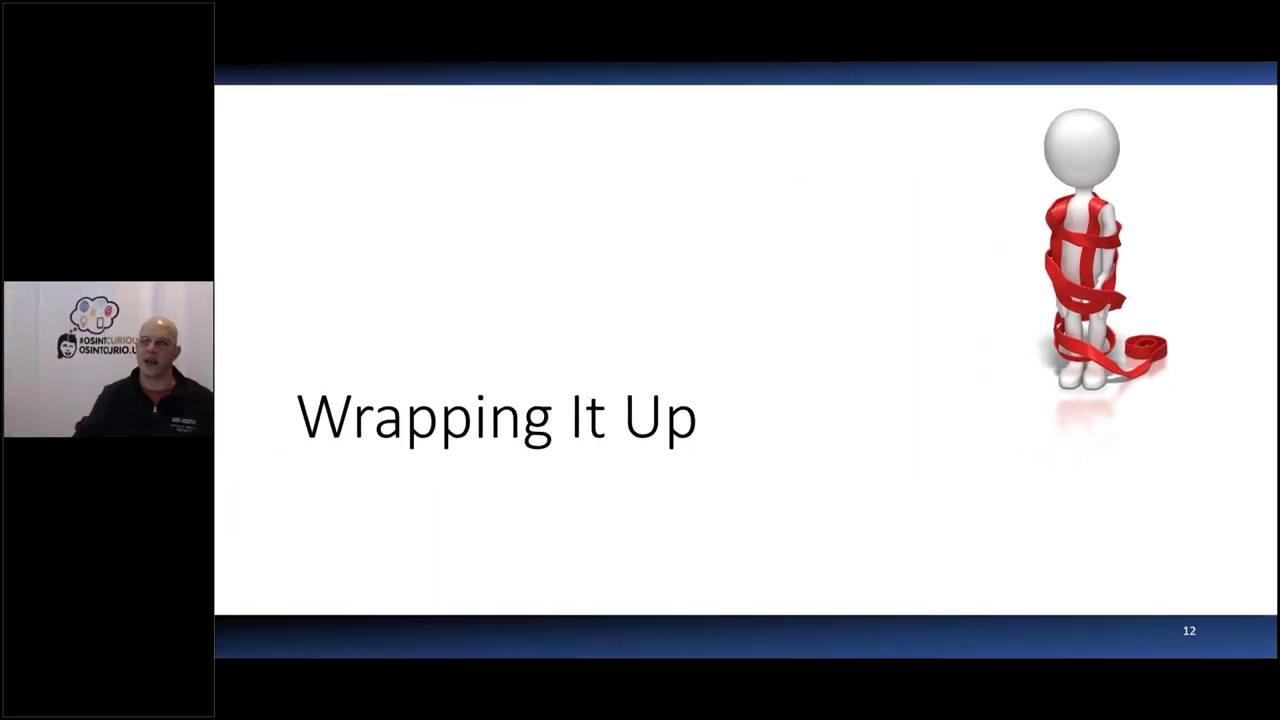
key(Right)
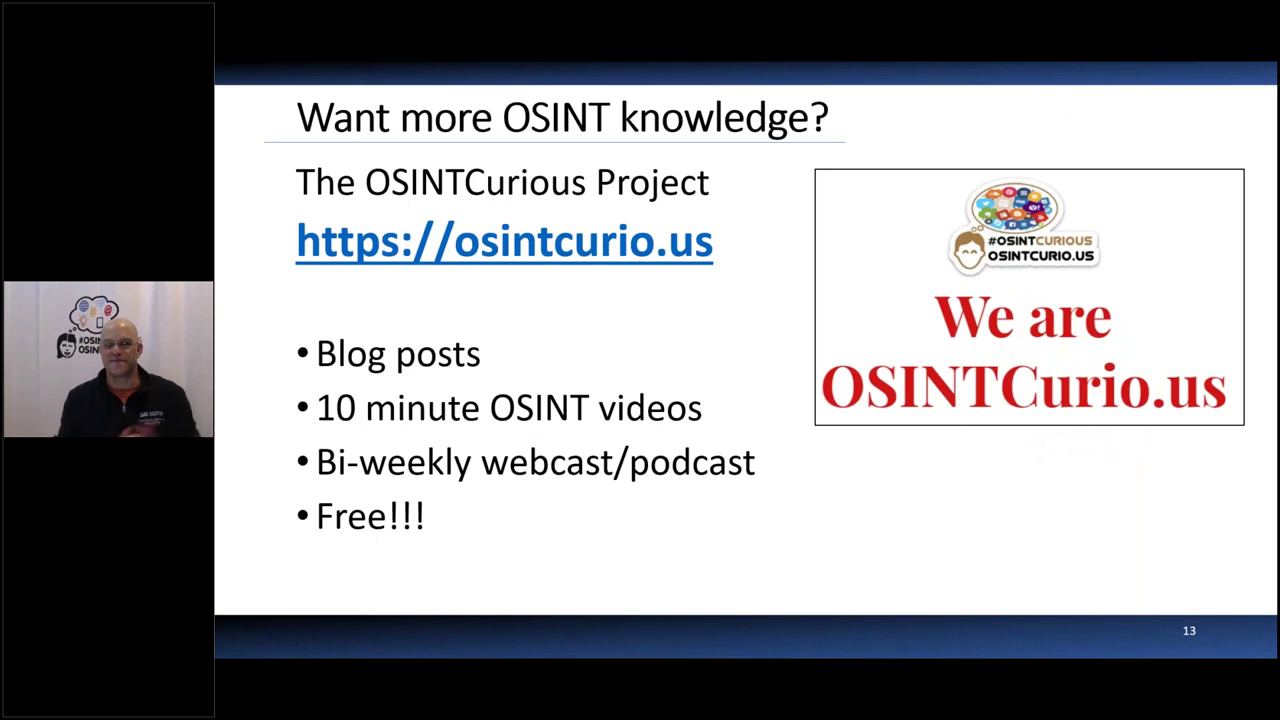